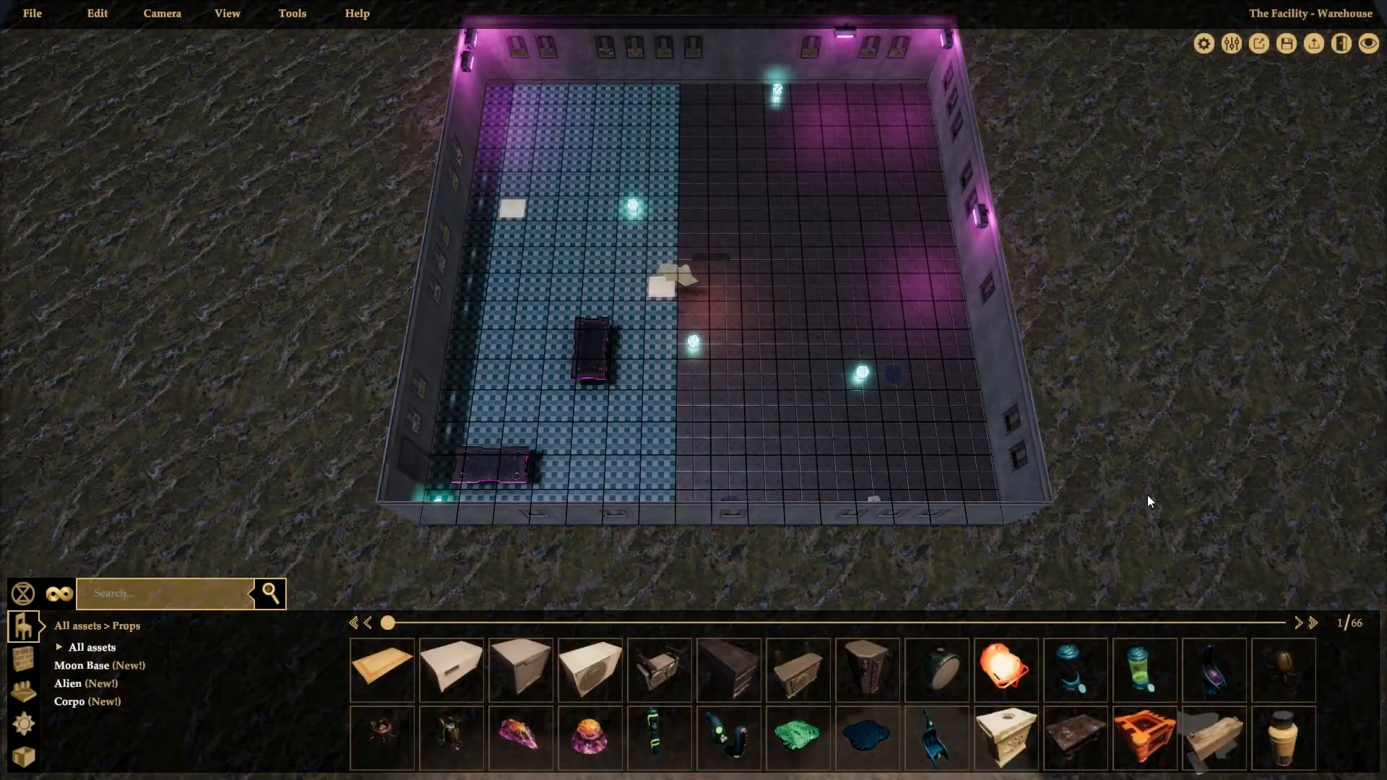
Step: Examine the warehouse map and its grid from several angles and distances
middle_click_drag(1149, 401, 1095, 425)
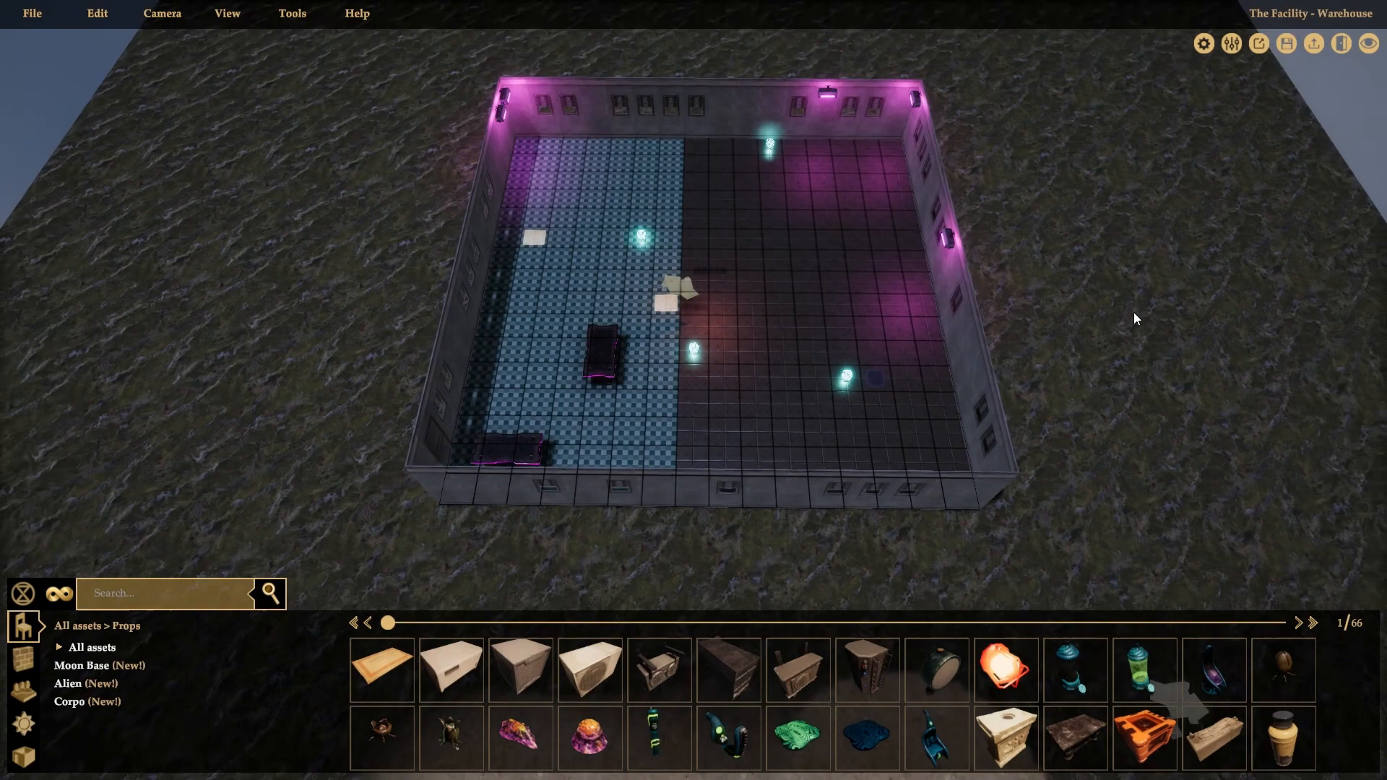
scroll(1133, 312, "down", 5)
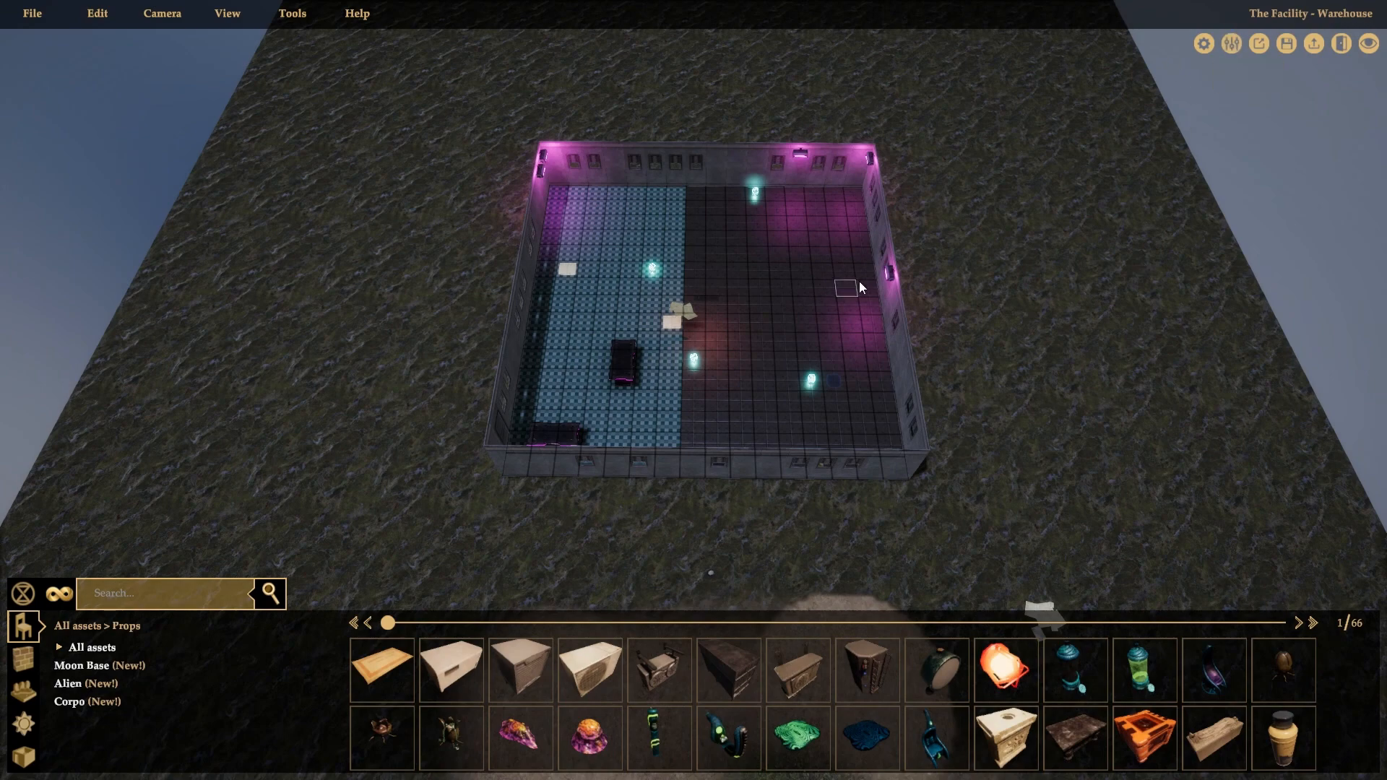
scroll(798, 398, "up", 5)
scroll(796, 419, "up", 3)
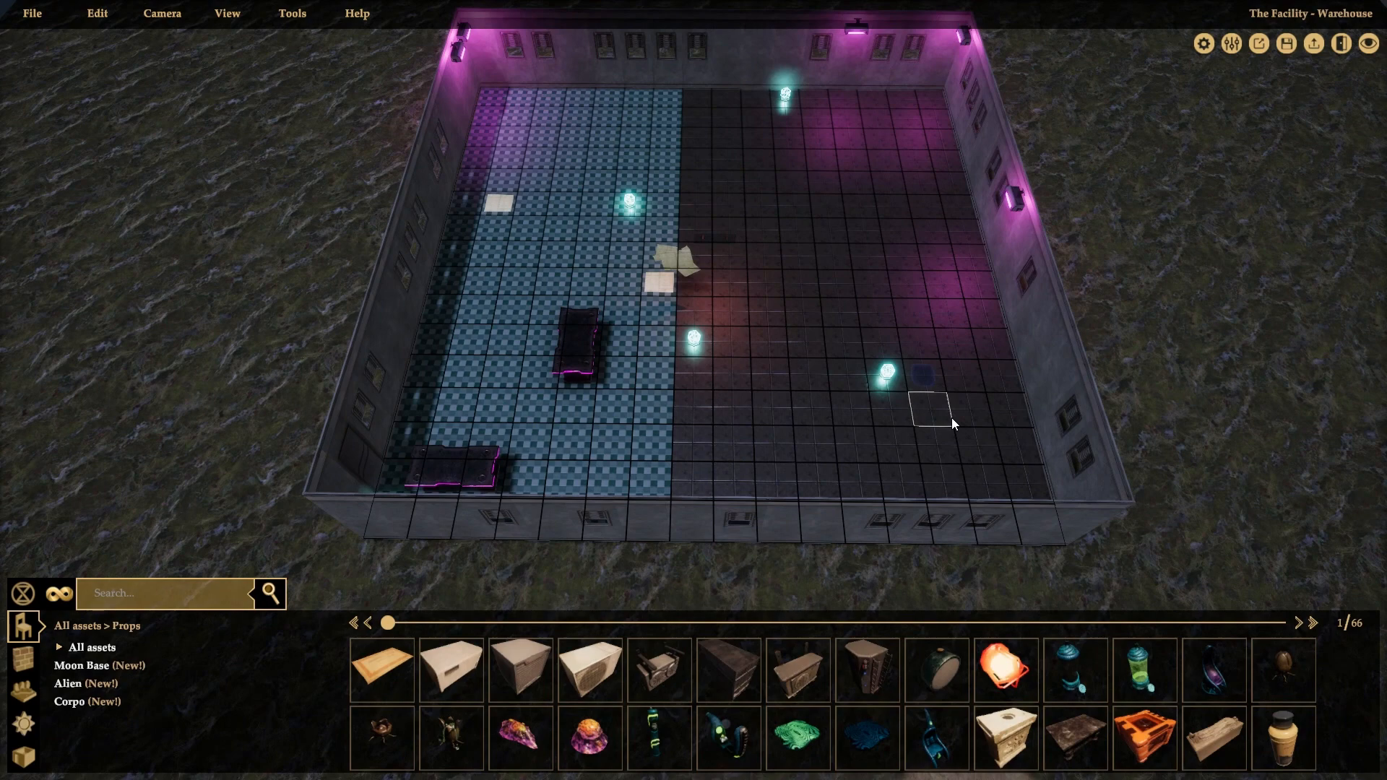
middle_click_drag(952, 419, 951, 392)
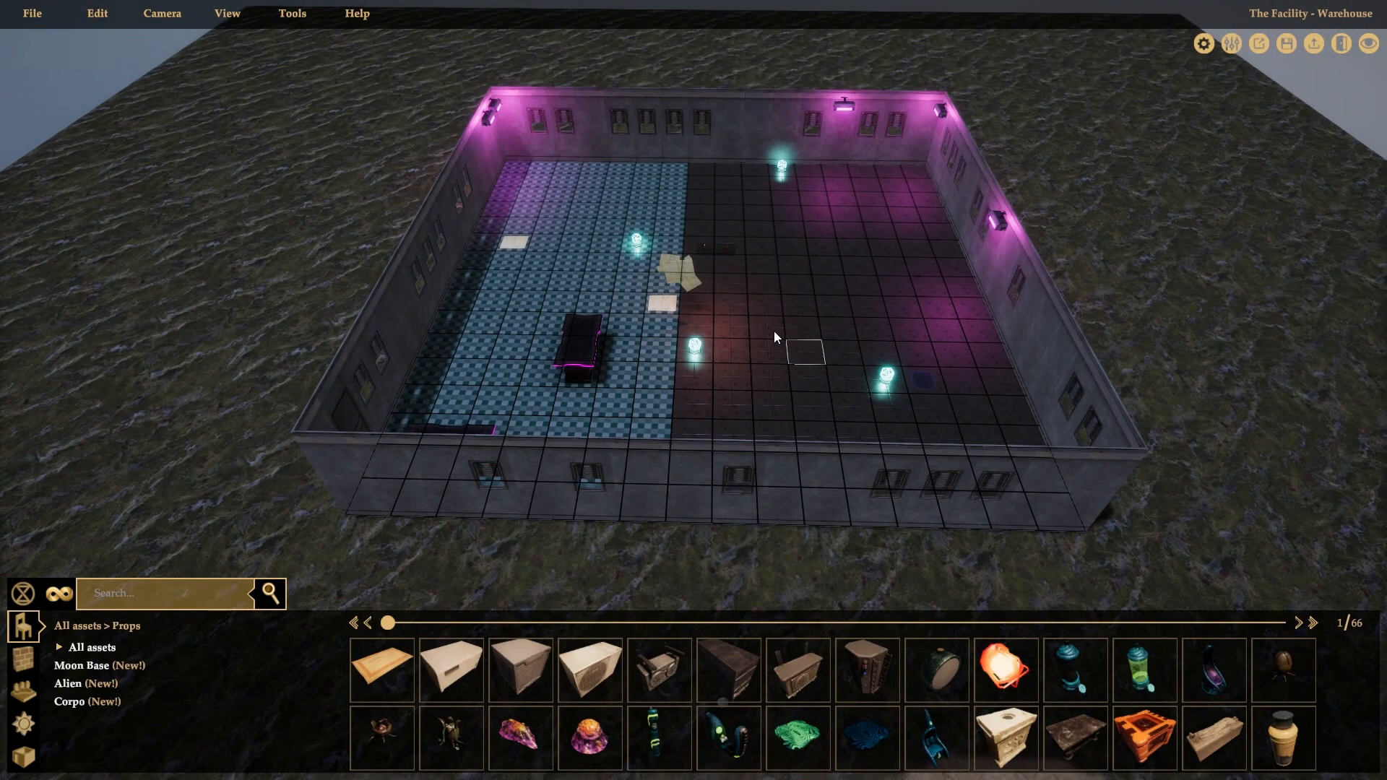
middle_click_drag(813, 457, 810, 501)
scroll(809, 501, "down", 4)
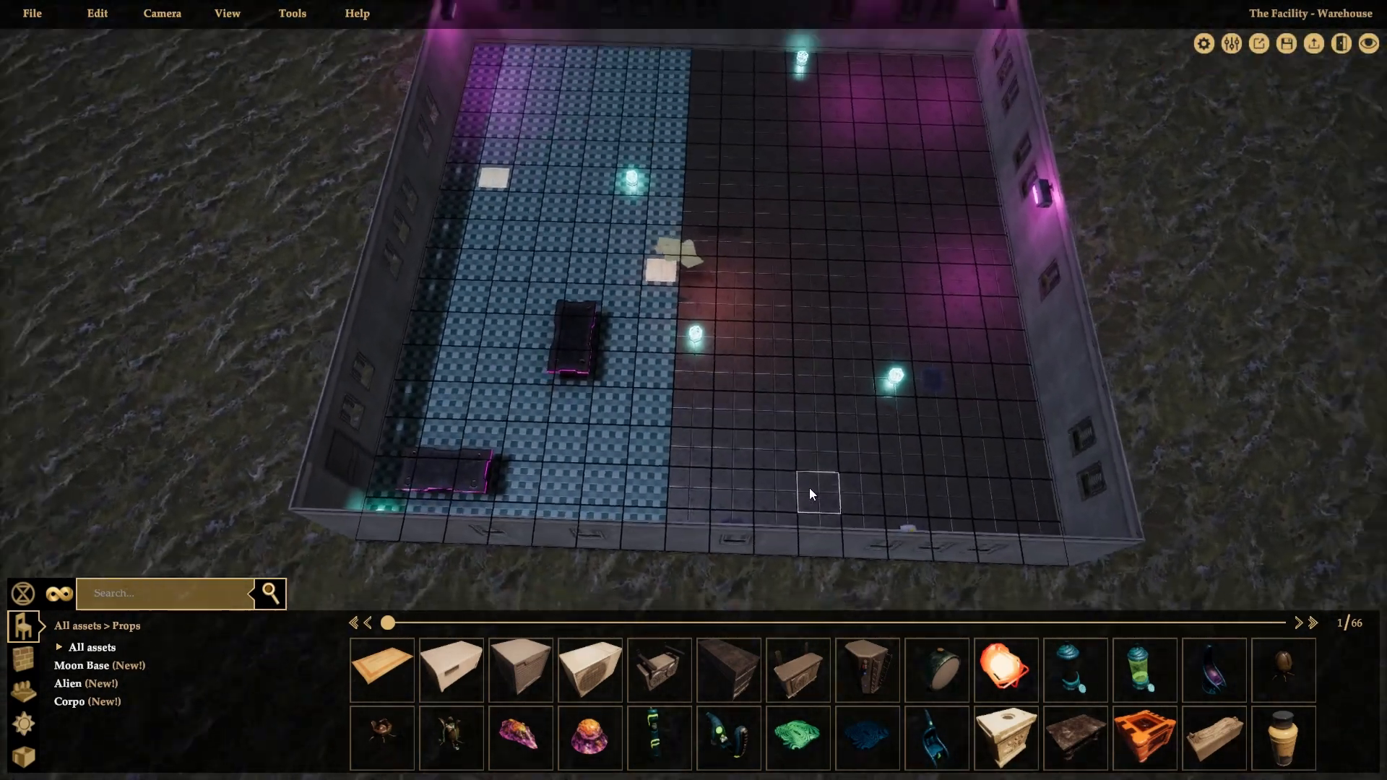
Step: Set the grid color to Transparent in the map's global options
left_click(1237, 47)
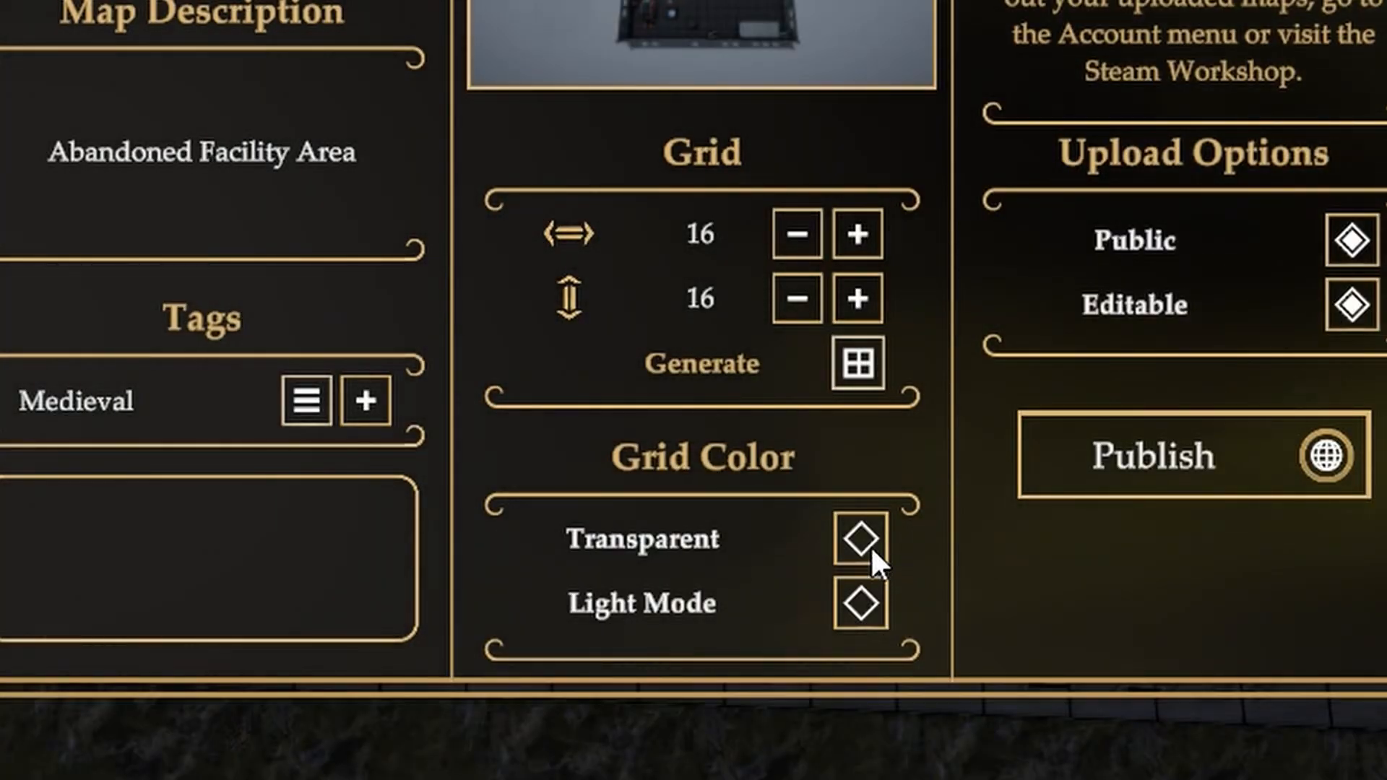
left_click(865, 543)
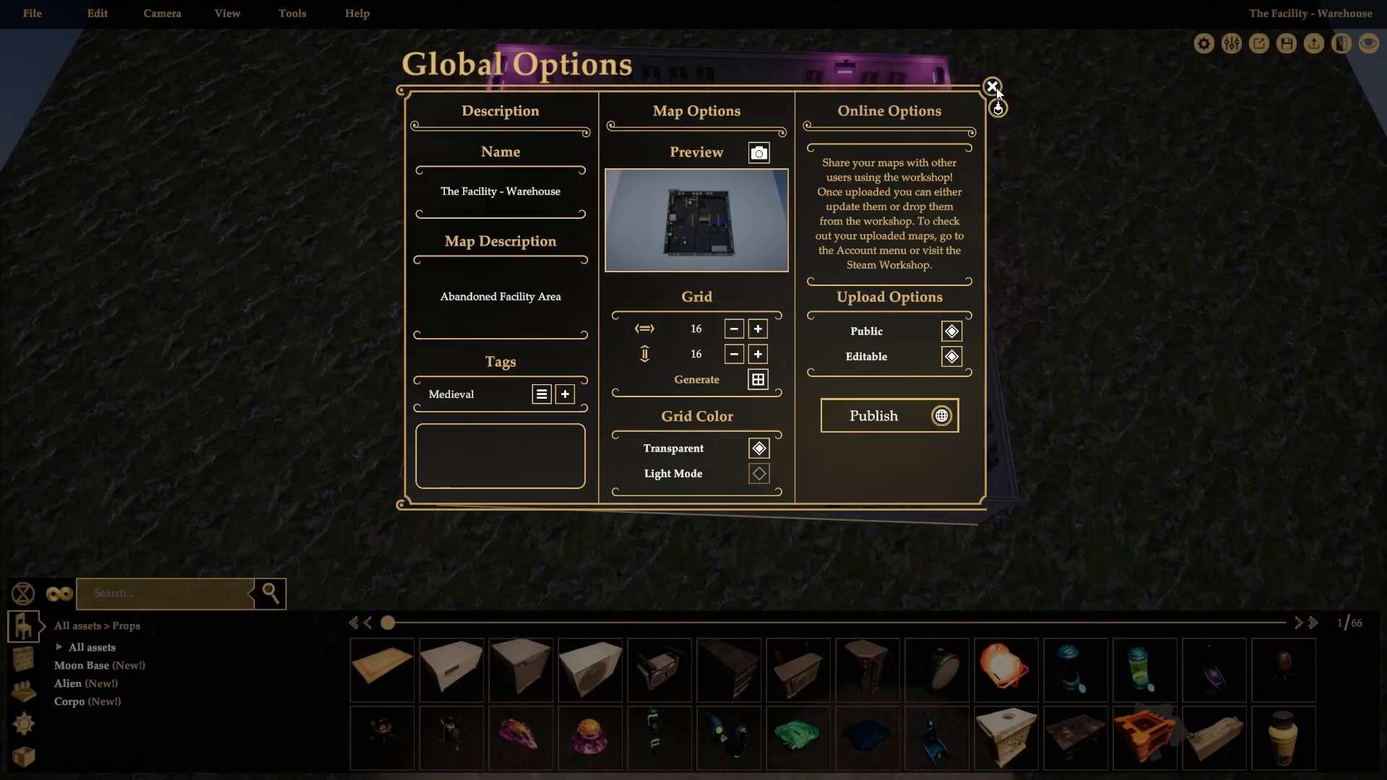
left_click(995, 95)
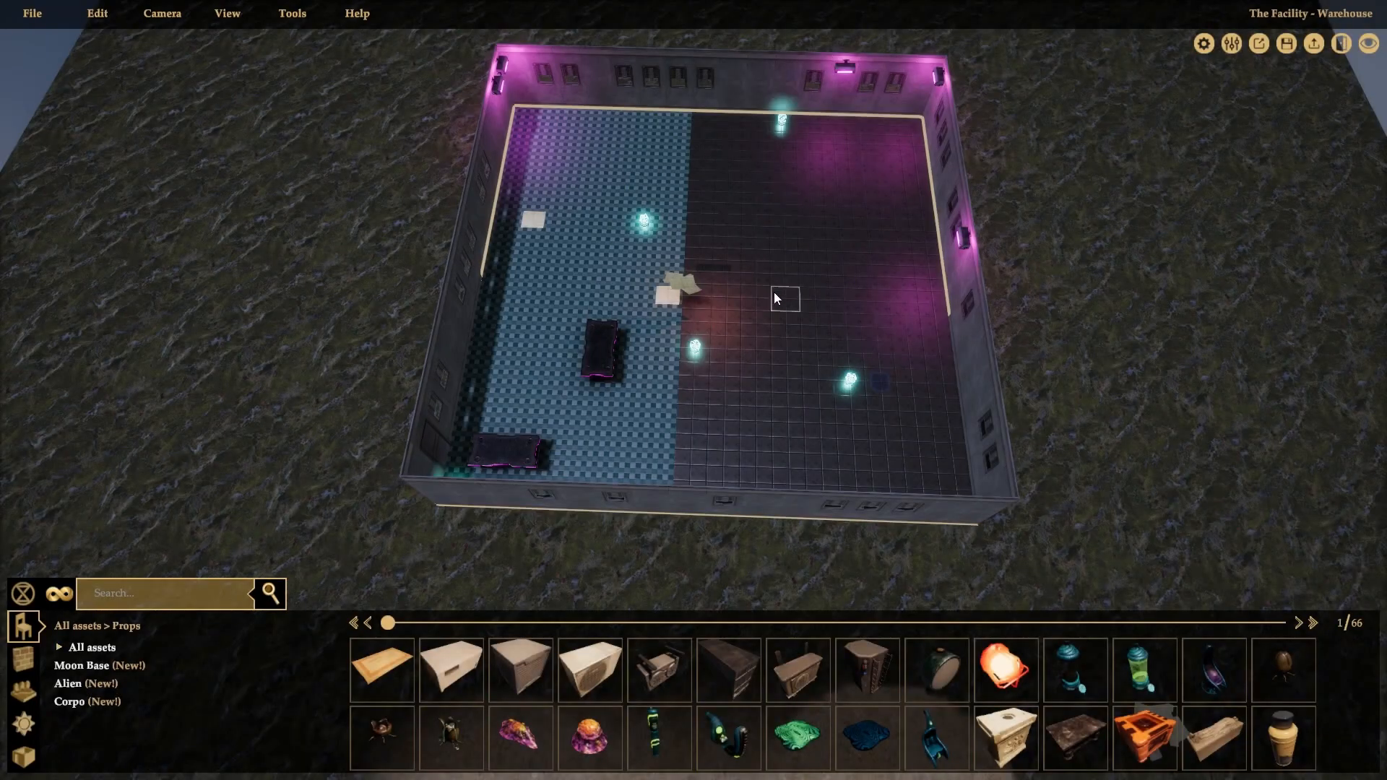
Step: Try Light Mode as the map's grid color in the global options, and restore the Transparent setting
middle_click_drag(774, 292, 585, 357)
scroll(791, 320, "up", 5)
middle_click_drag(791, 321, 848, 272)
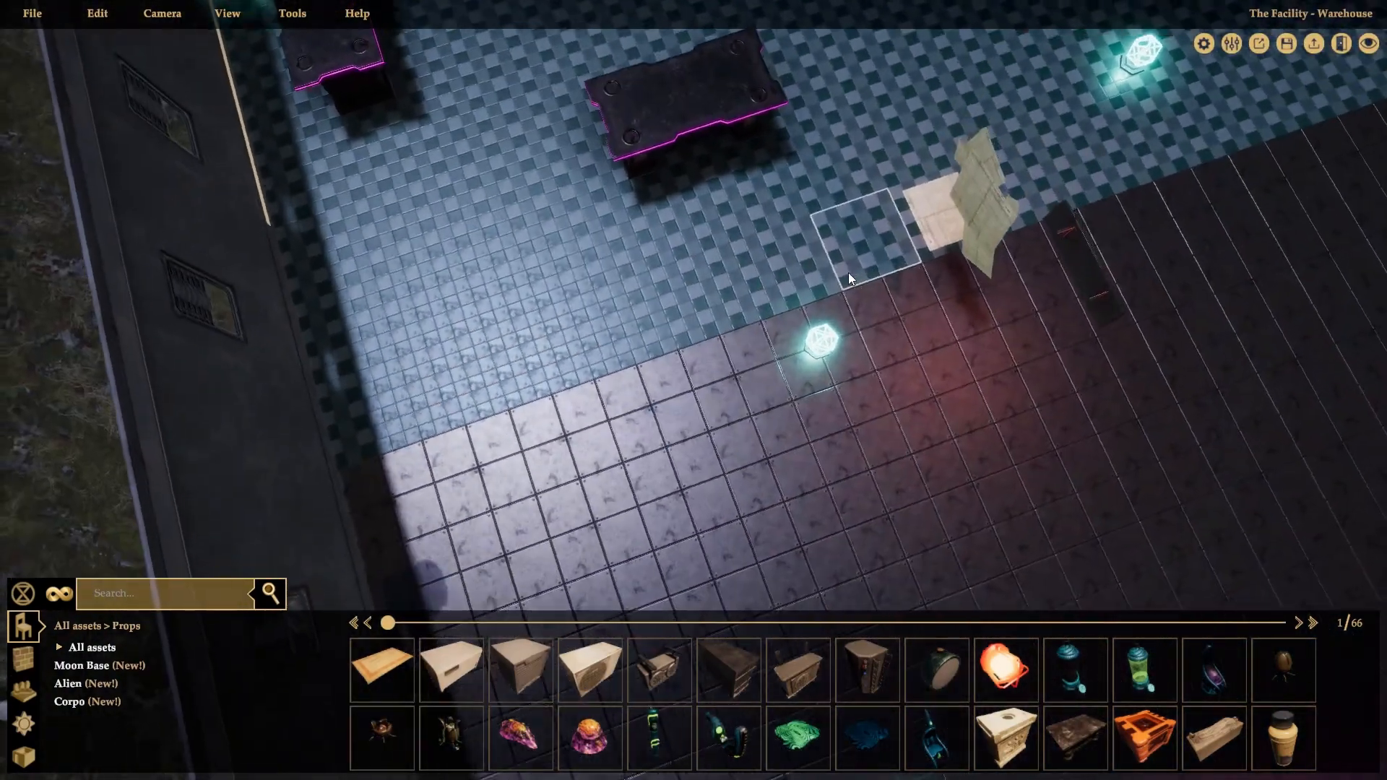
left_click(1313, 43)
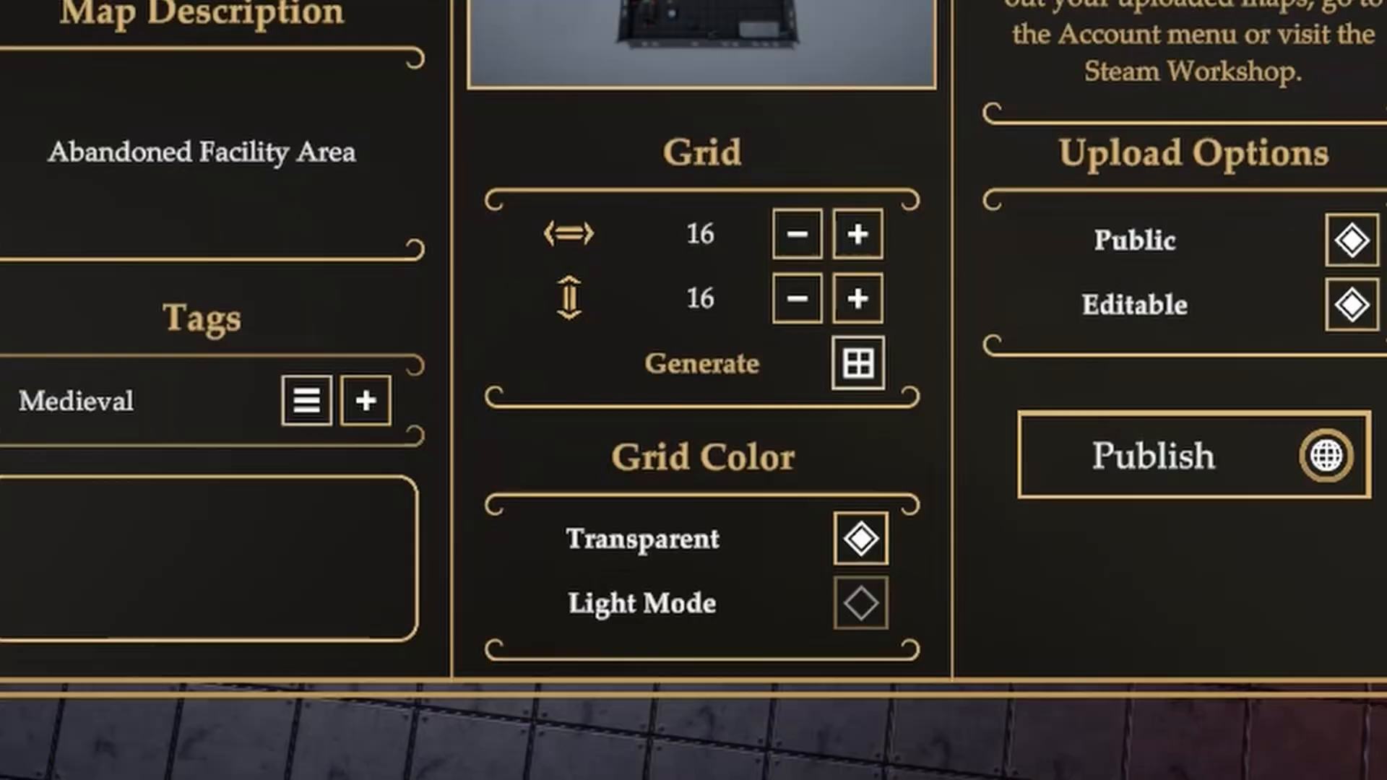
left_click(867, 540)
left_click(858, 604)
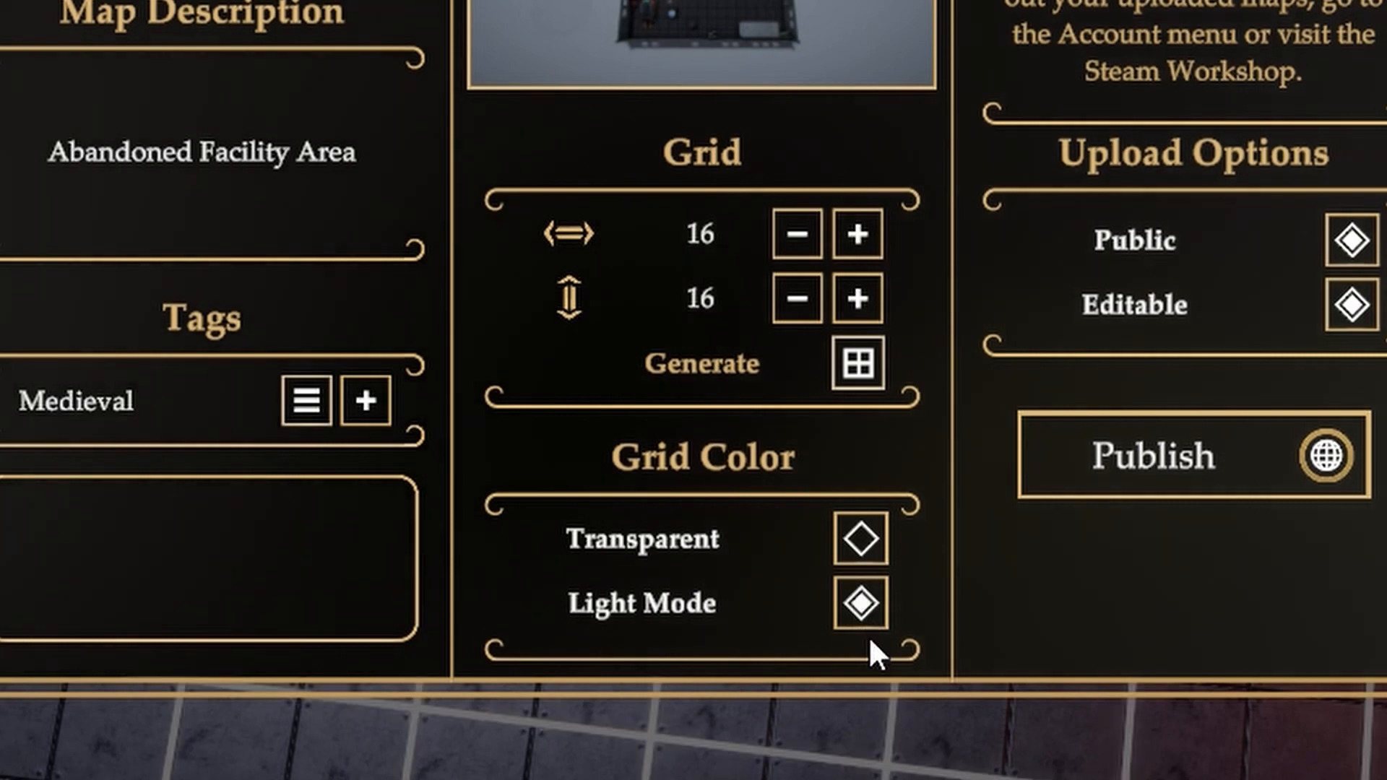
left_click(867, 603)
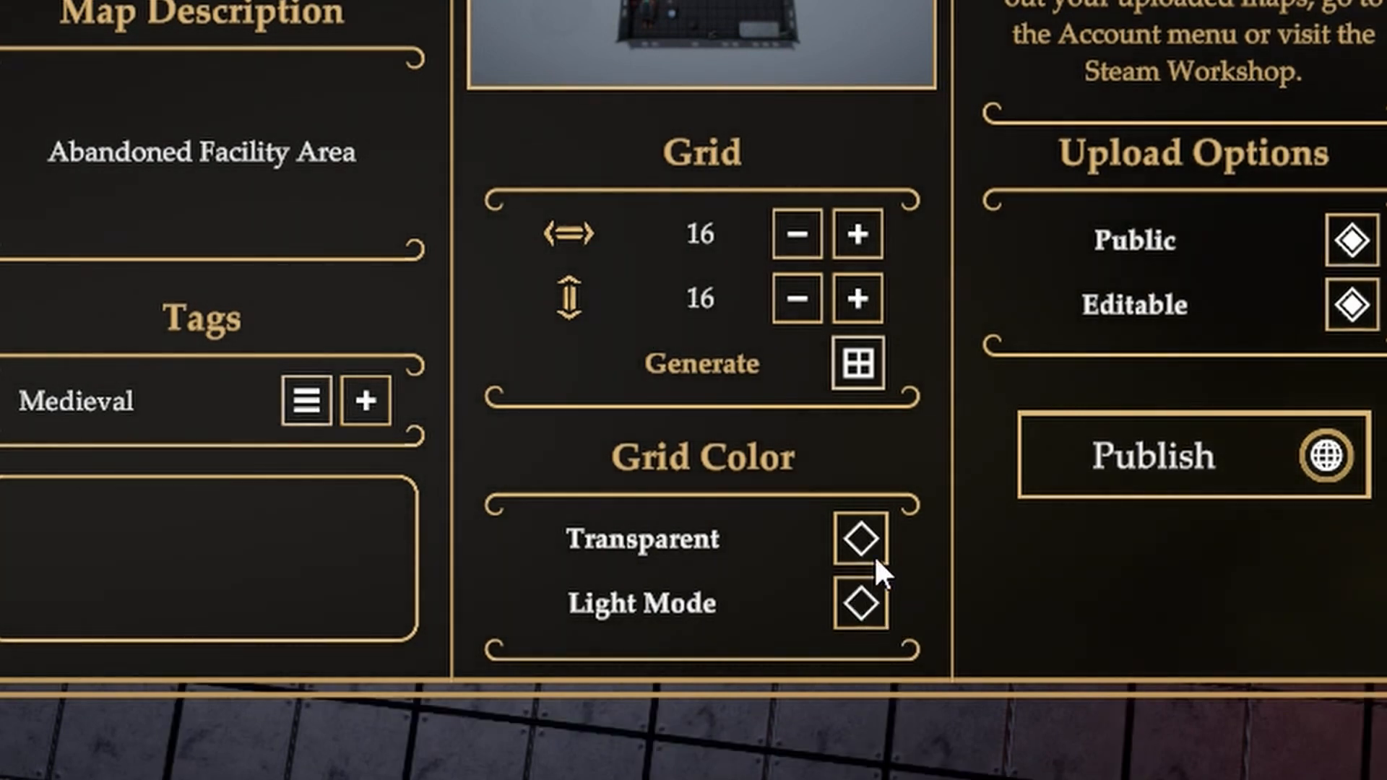
left_click(865, 537)
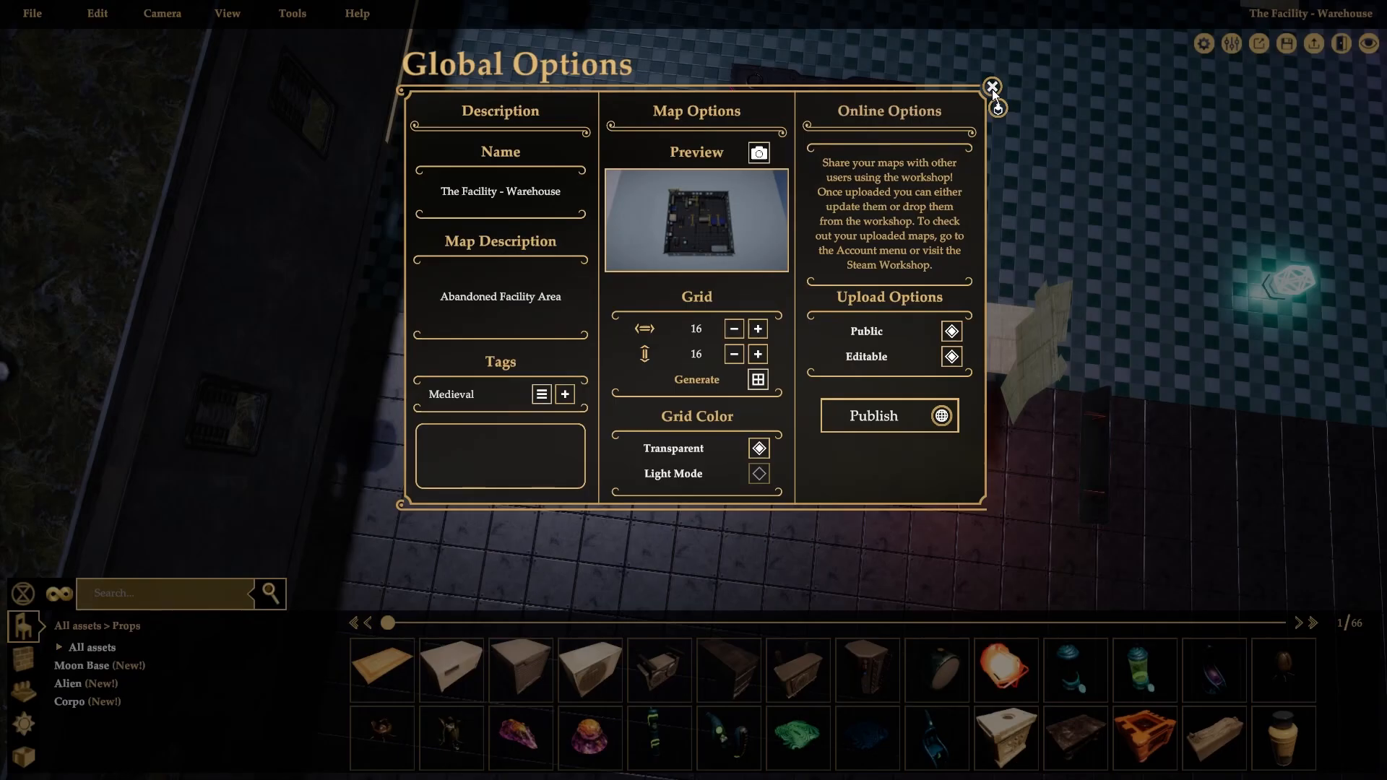
left_click(991, 90)
Step: View the theme filters available for the asset library, leaving the all-themes filter active
middle_click_drag(751, 353, 234, 301)
scroll(678, 248, "down", 5)
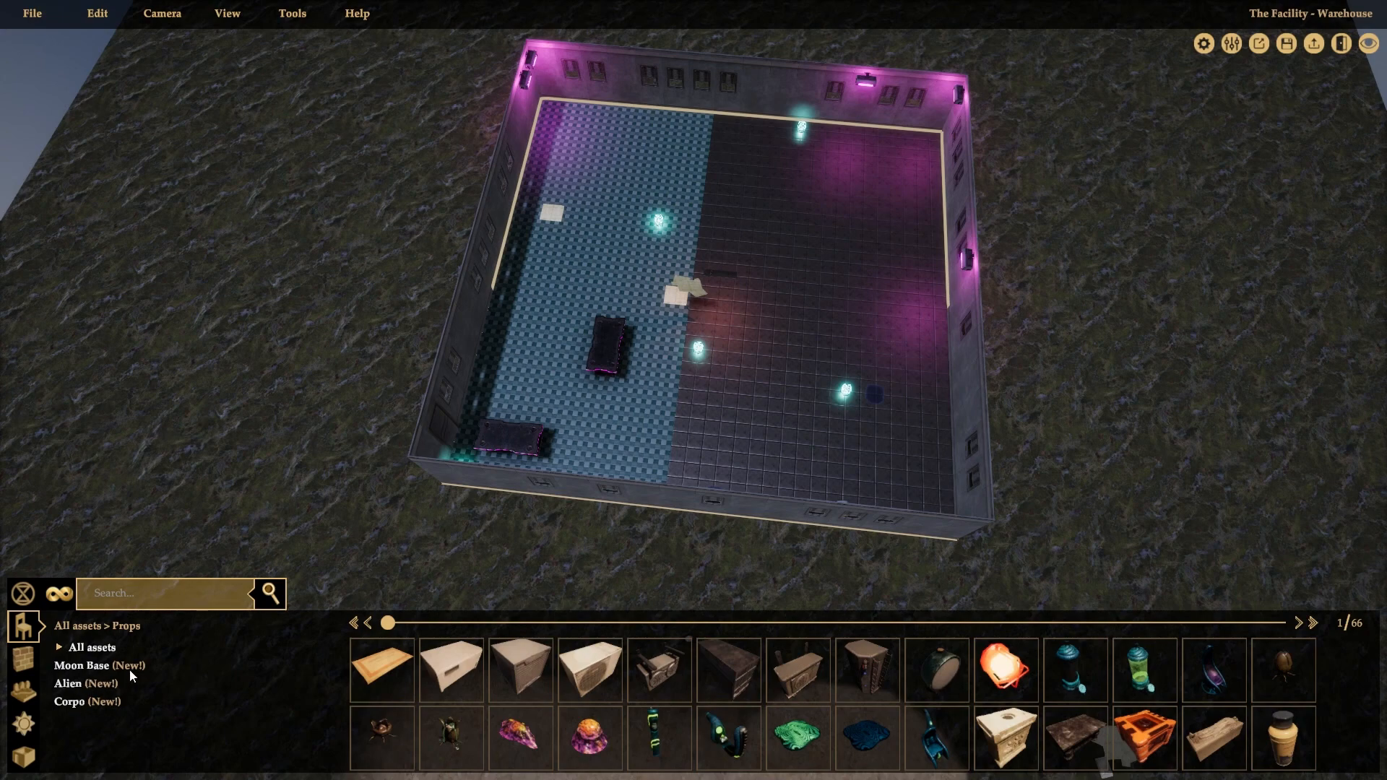
left_click(62, 600)
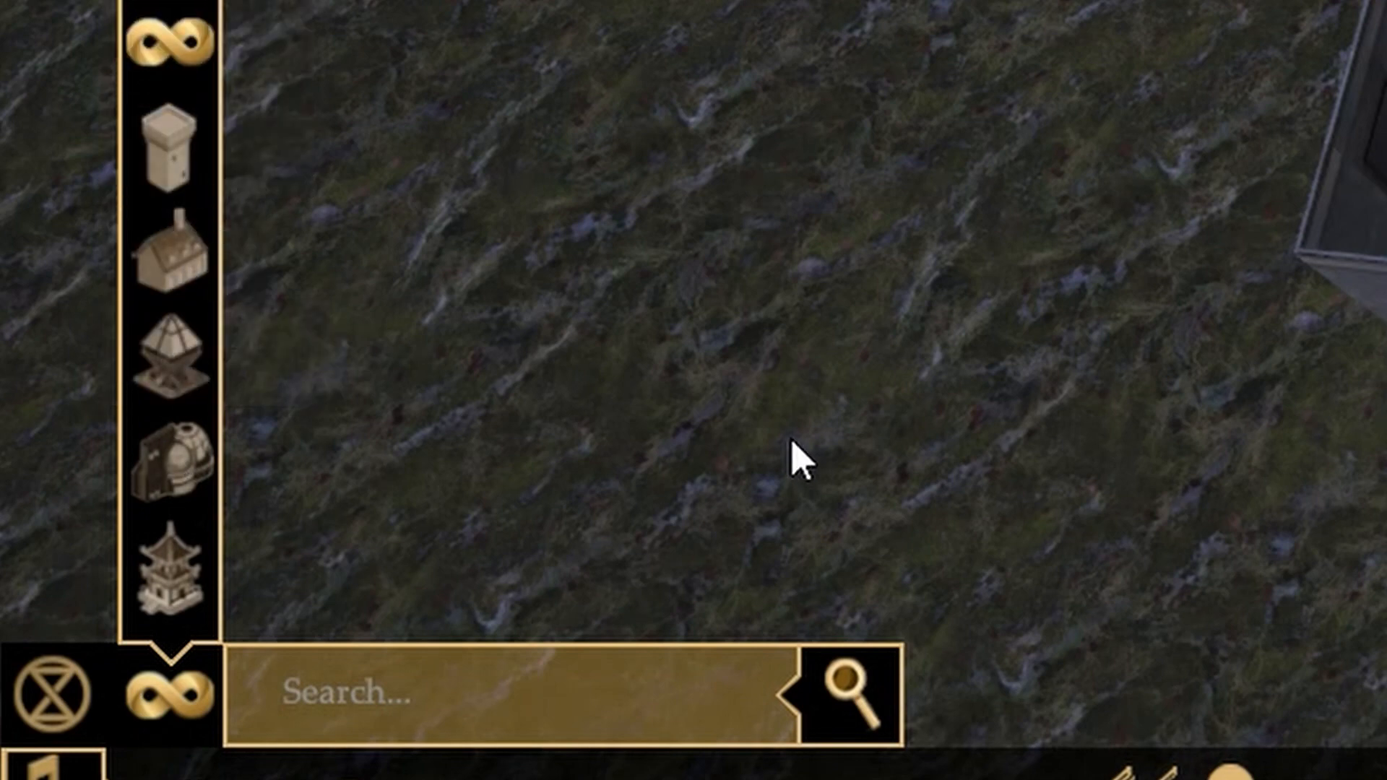
left_click(170, 694)
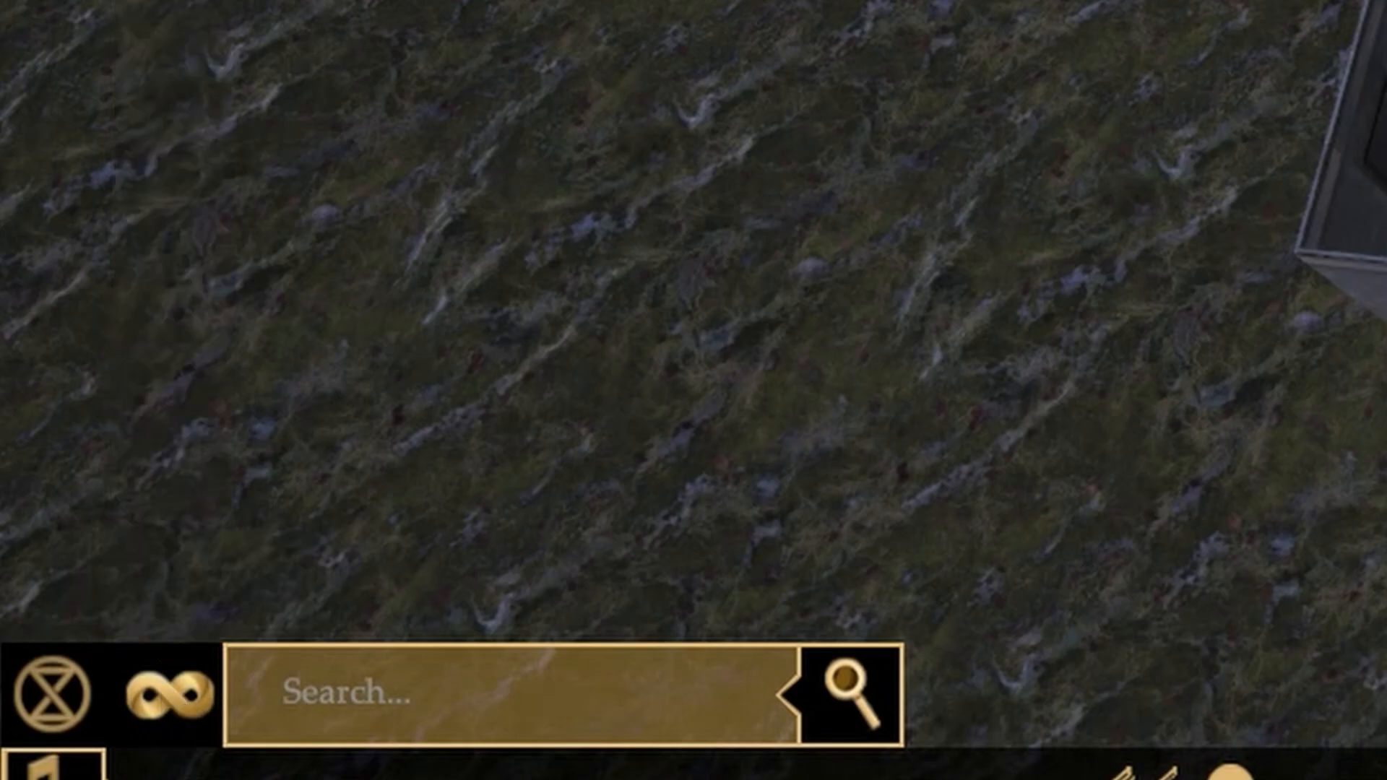
Step: Convert the warehouse to the Sci-Fi era with the Spaceship theme using the Chronos Button
left_click(53, 693)
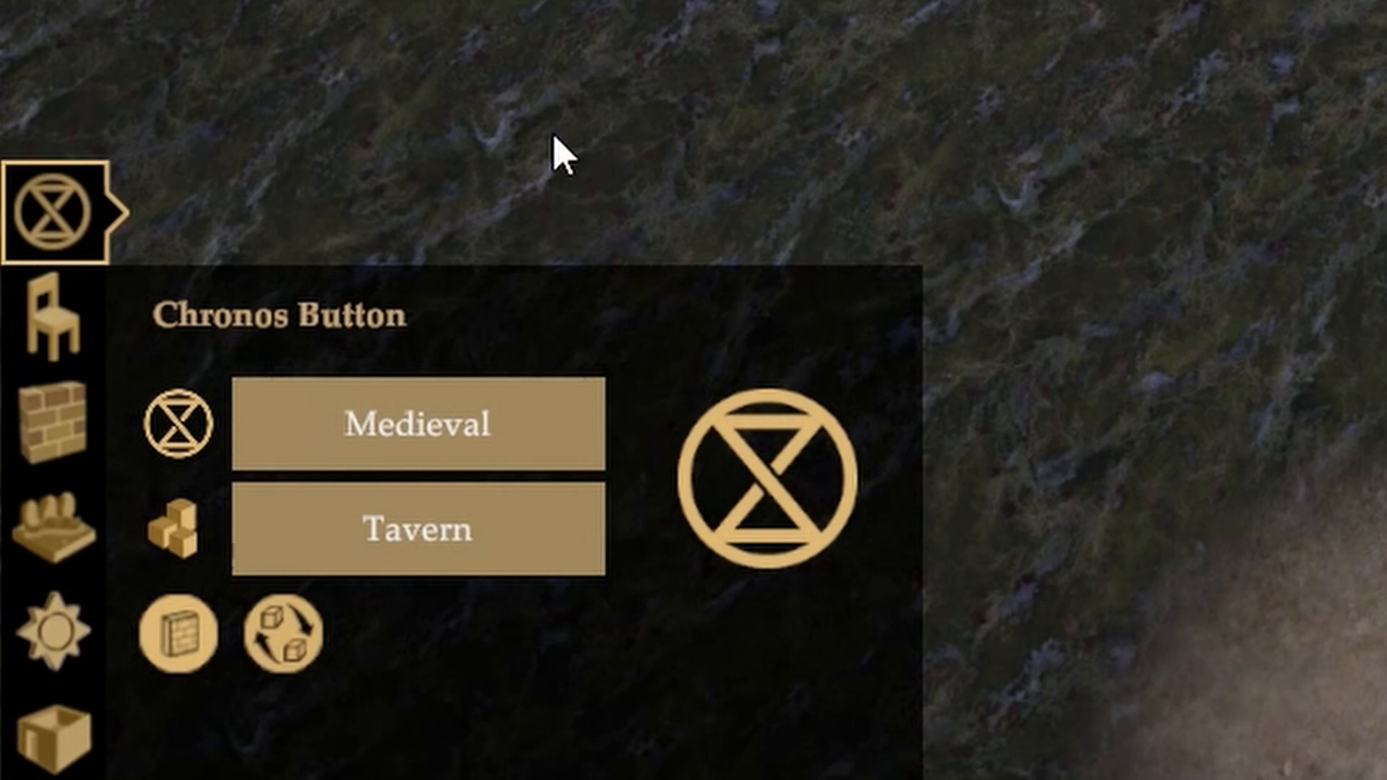
left_click(474, 424)
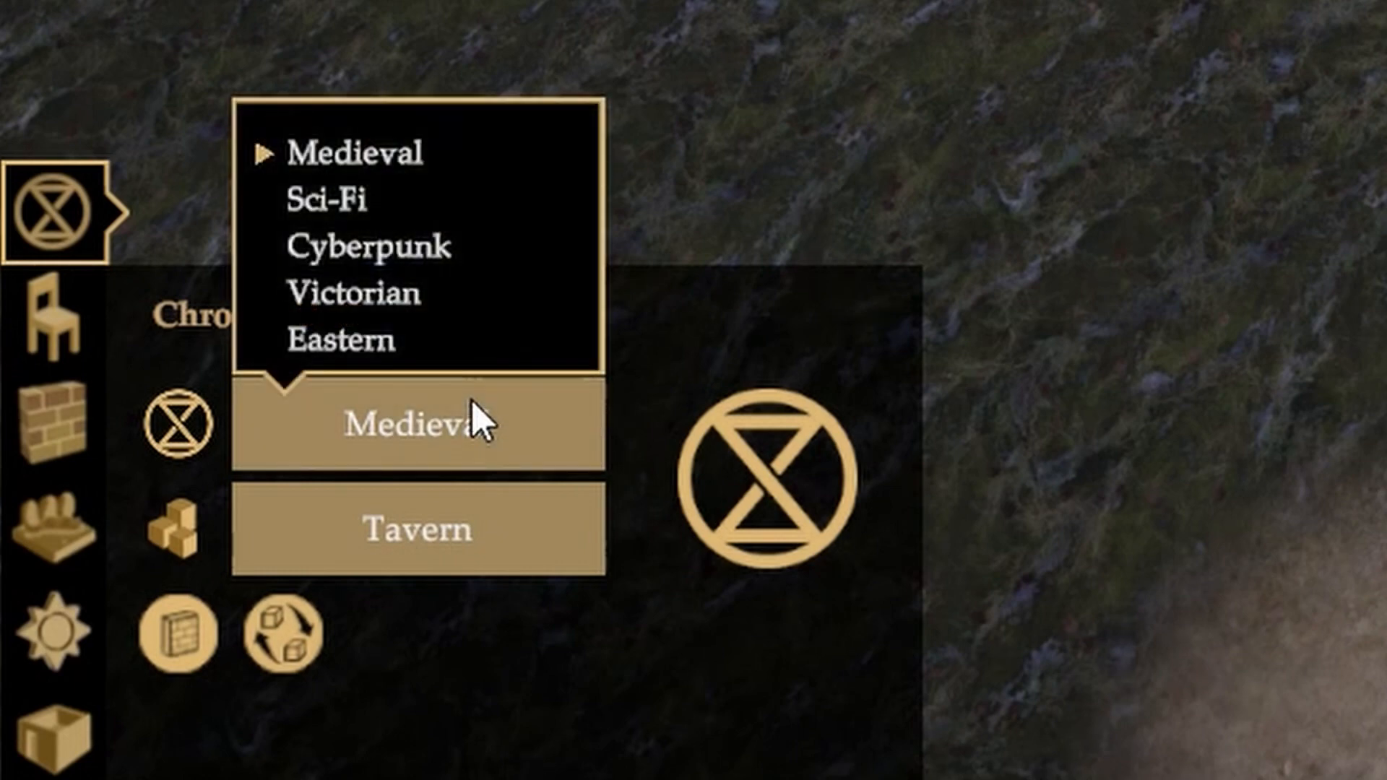
left_click(338, 200)
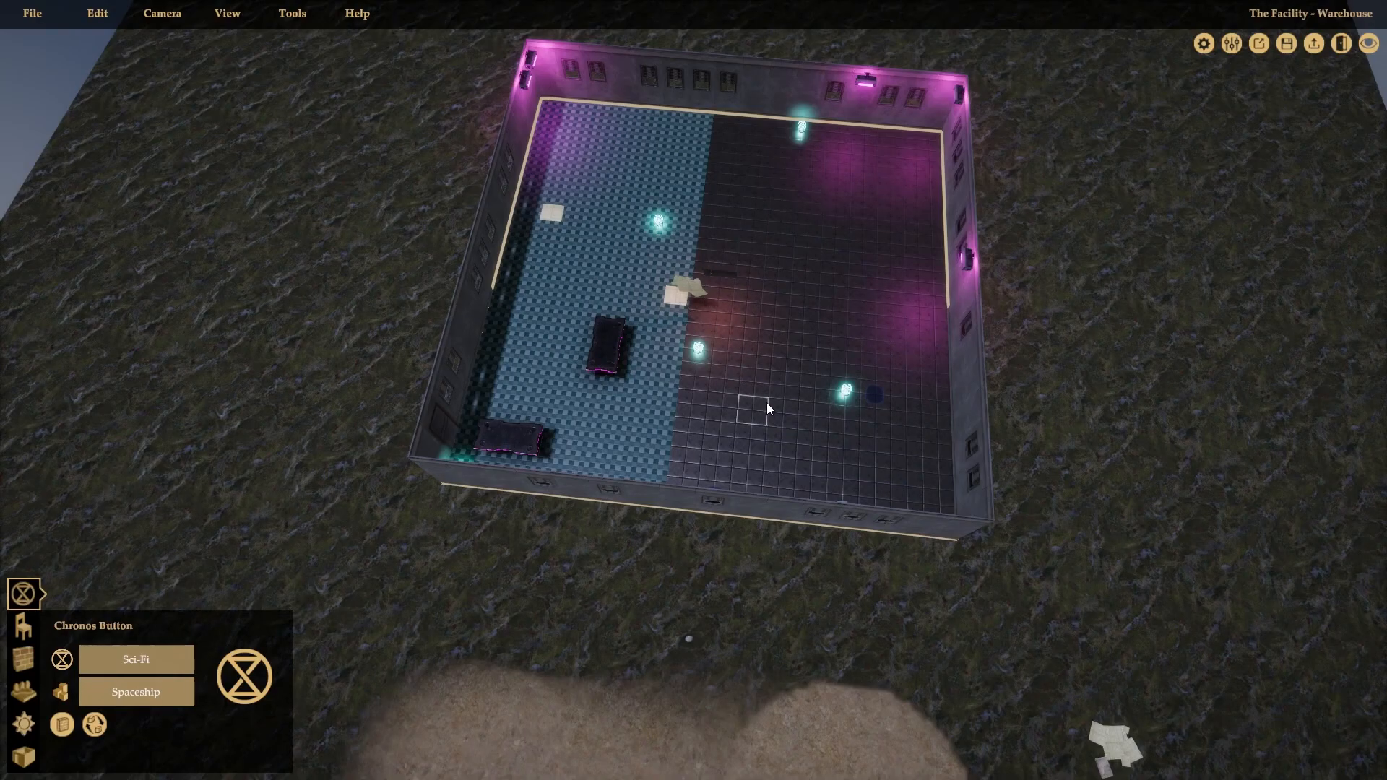
left_click(244, 683)
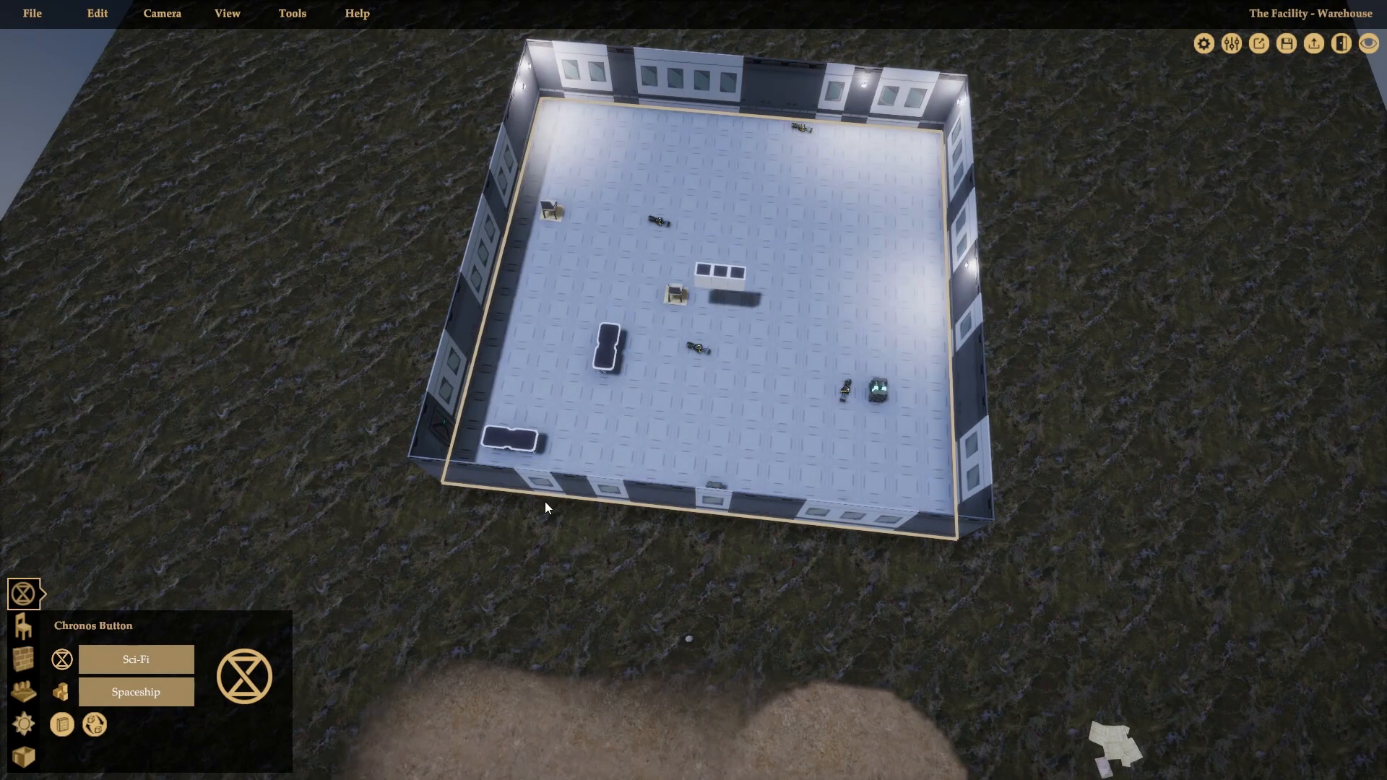
Step: Examine the converted building's walls, floor and props up close and from different sides
middle_click_drag(692, 303, 492, 363)
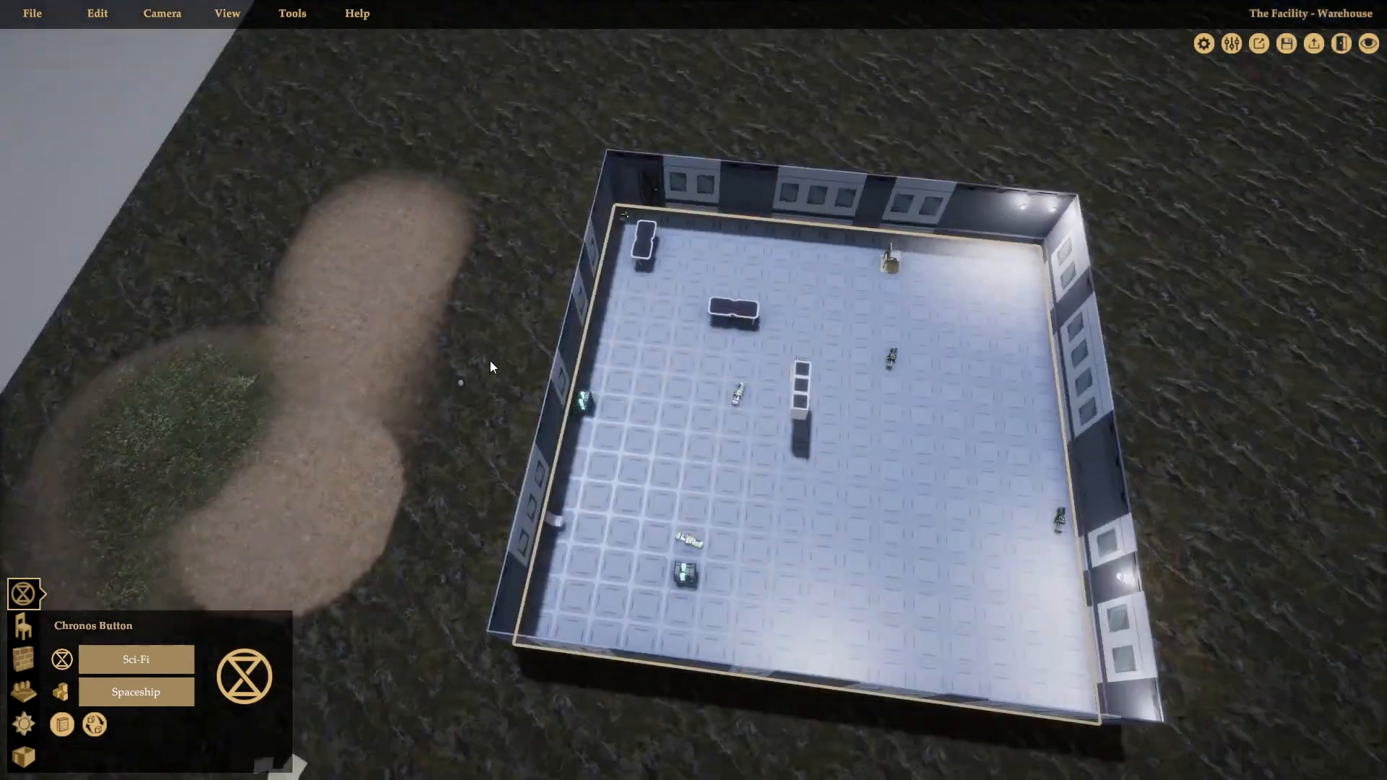
scroll(830, 417, "up", 2)
scroll(833, 419, "up", 4)
middle_click_drag(835, 422, 1162, 438)
scroll(980, 347, "down", 3)
scroll(978, 344, "down", 3)
scroll(1020, 327, "down", 5)
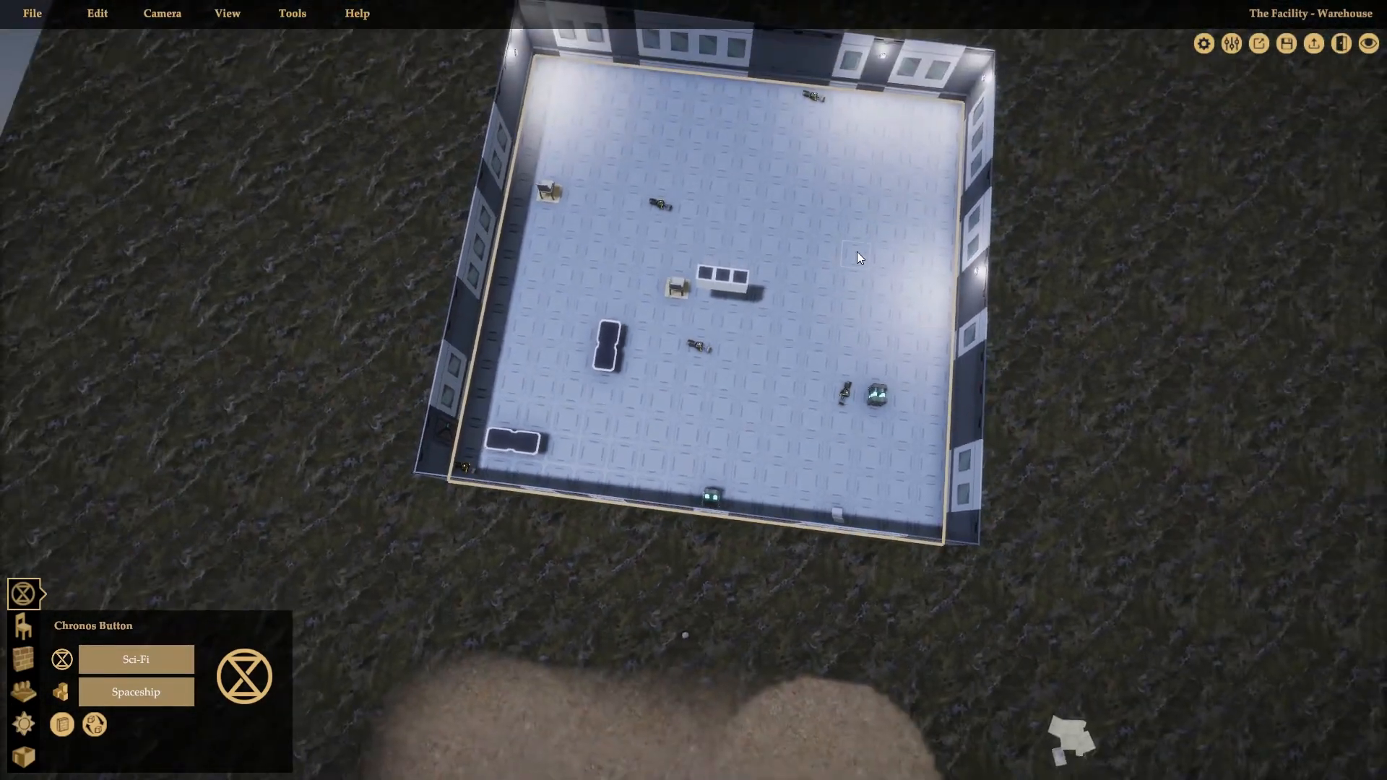
middle_click_drag(857, 252, 617, 284)
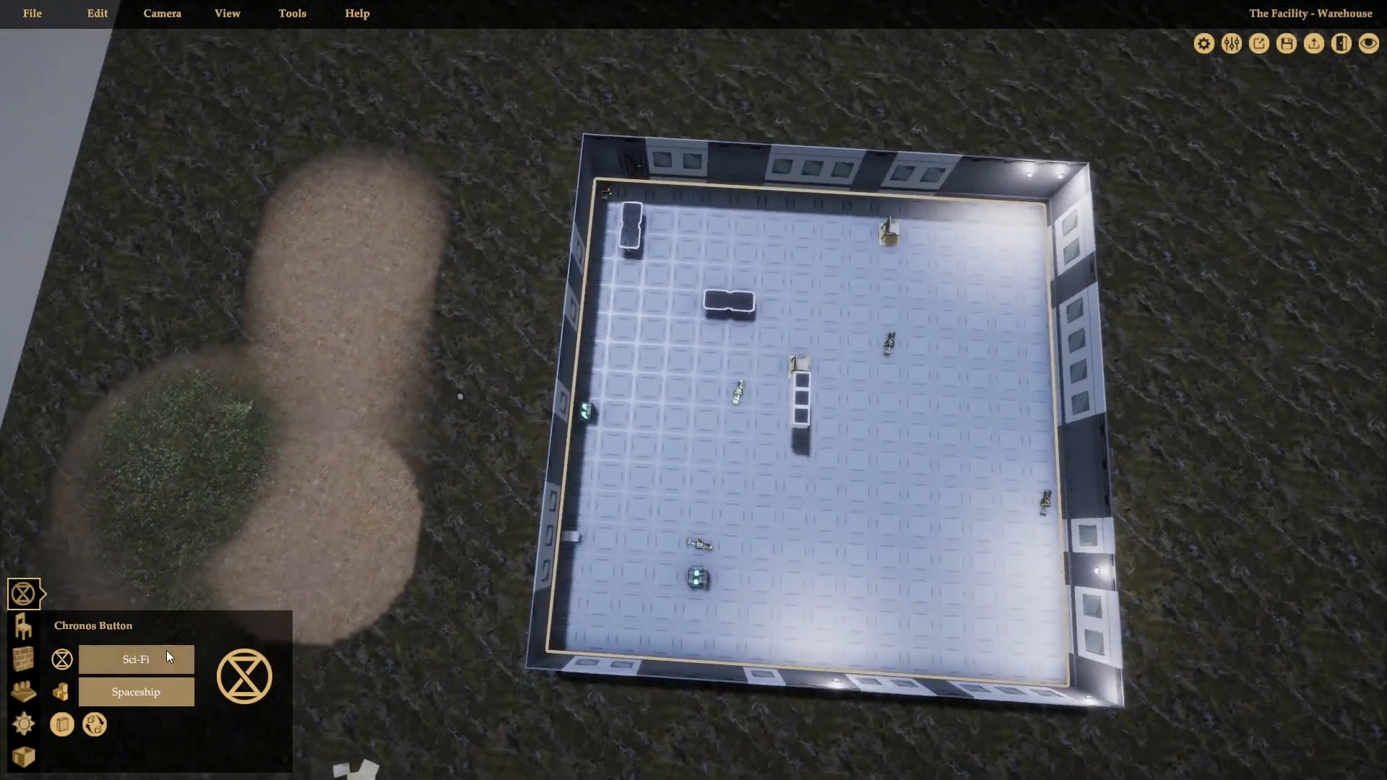
Step: Try the Sci-Fi Hangar theme on the building with the Chronos Button, and convert it back to Spaceship
left_click(143, 691)
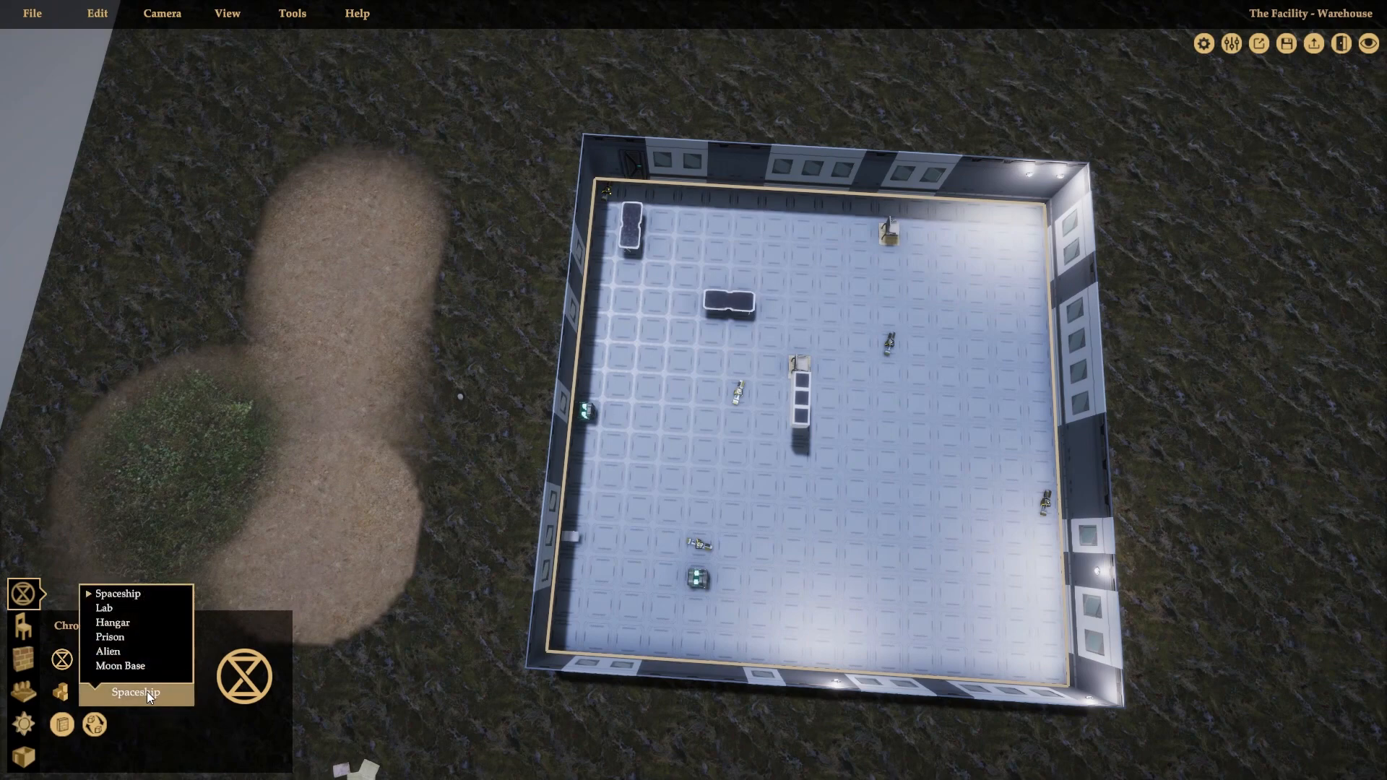
left_click(112, 624)
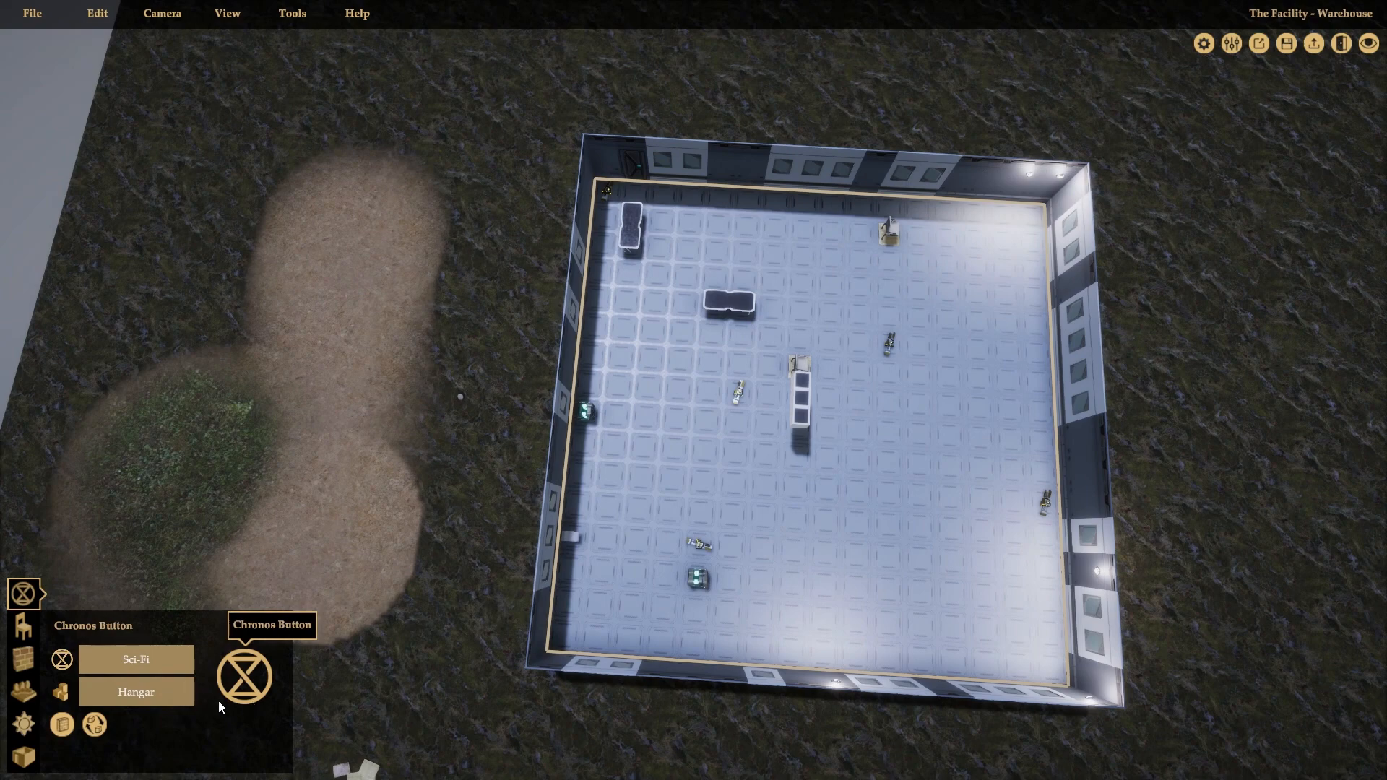
left_click(253, 688)
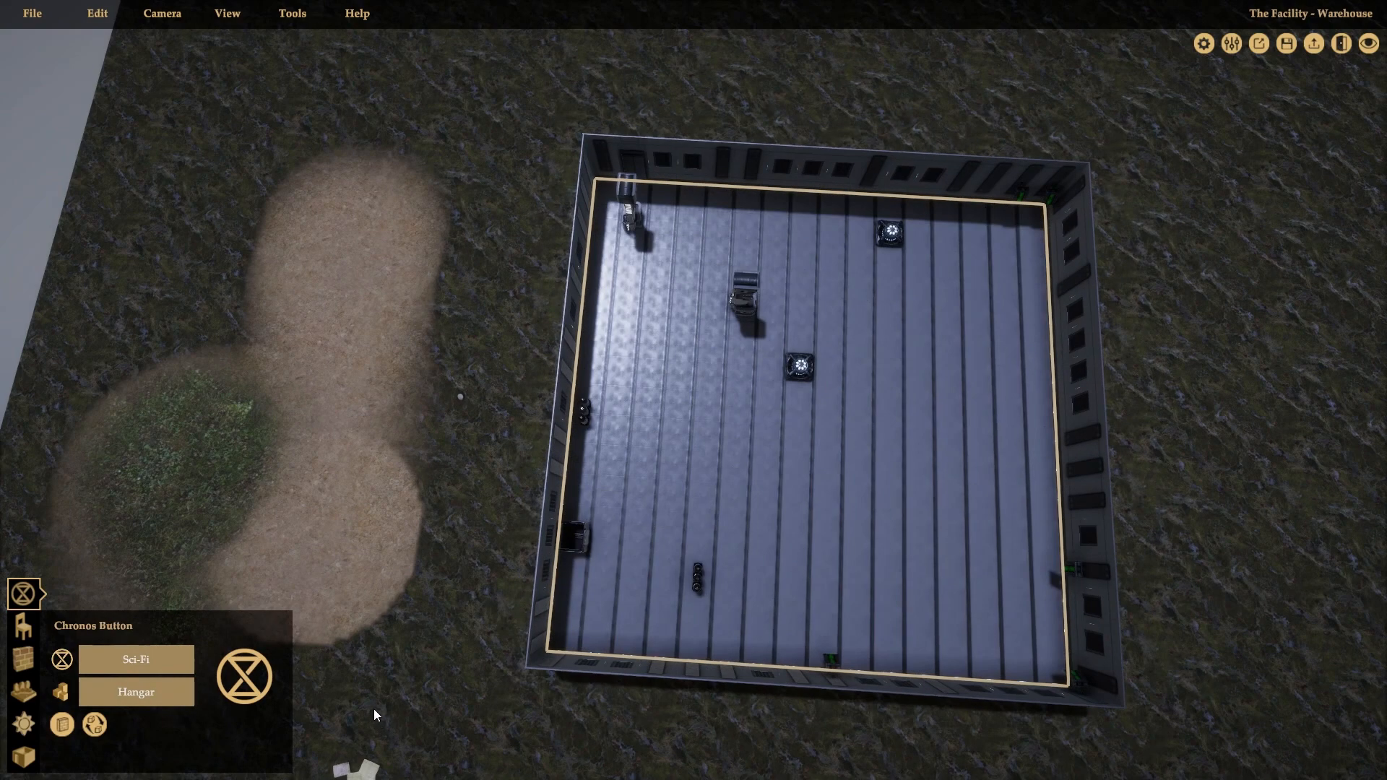
left_click(175, 699)
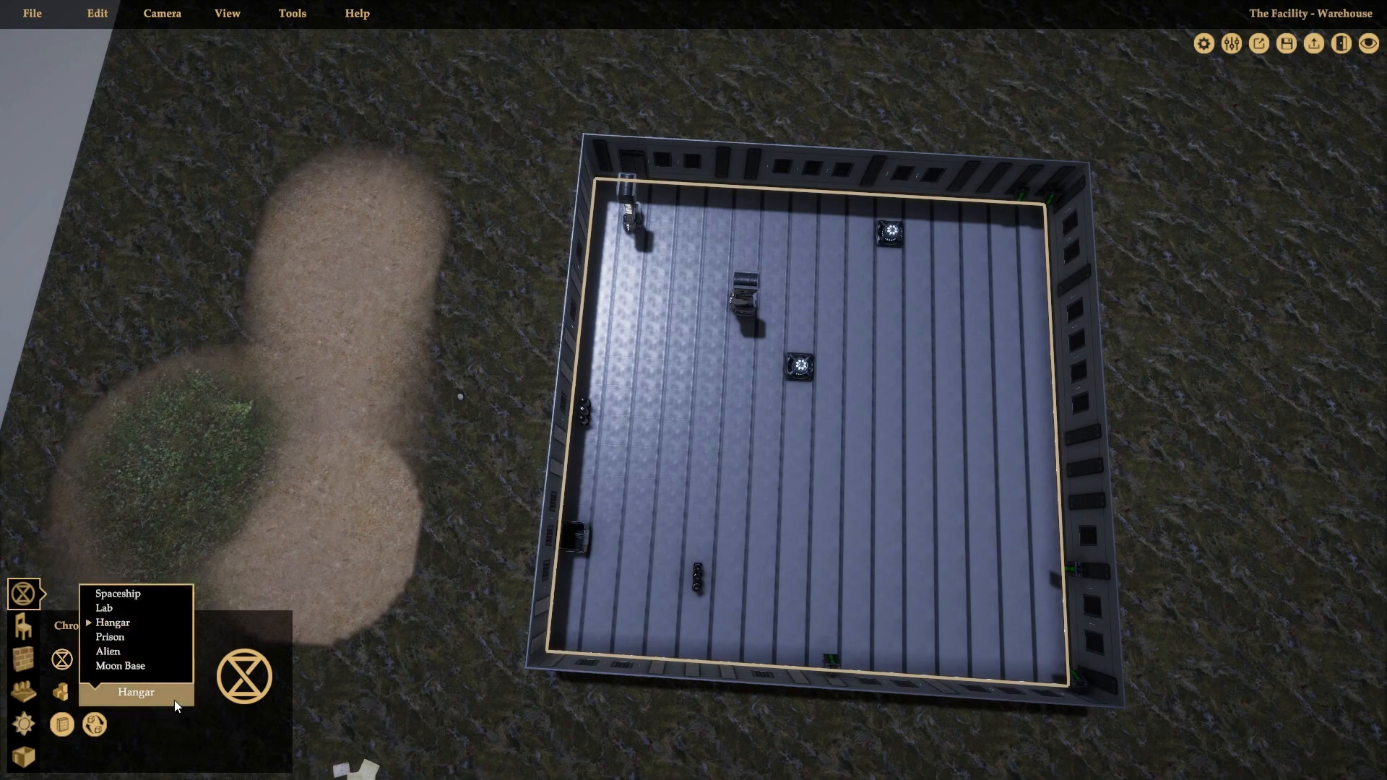
left_click(118, 594)
left_click(247, 692)
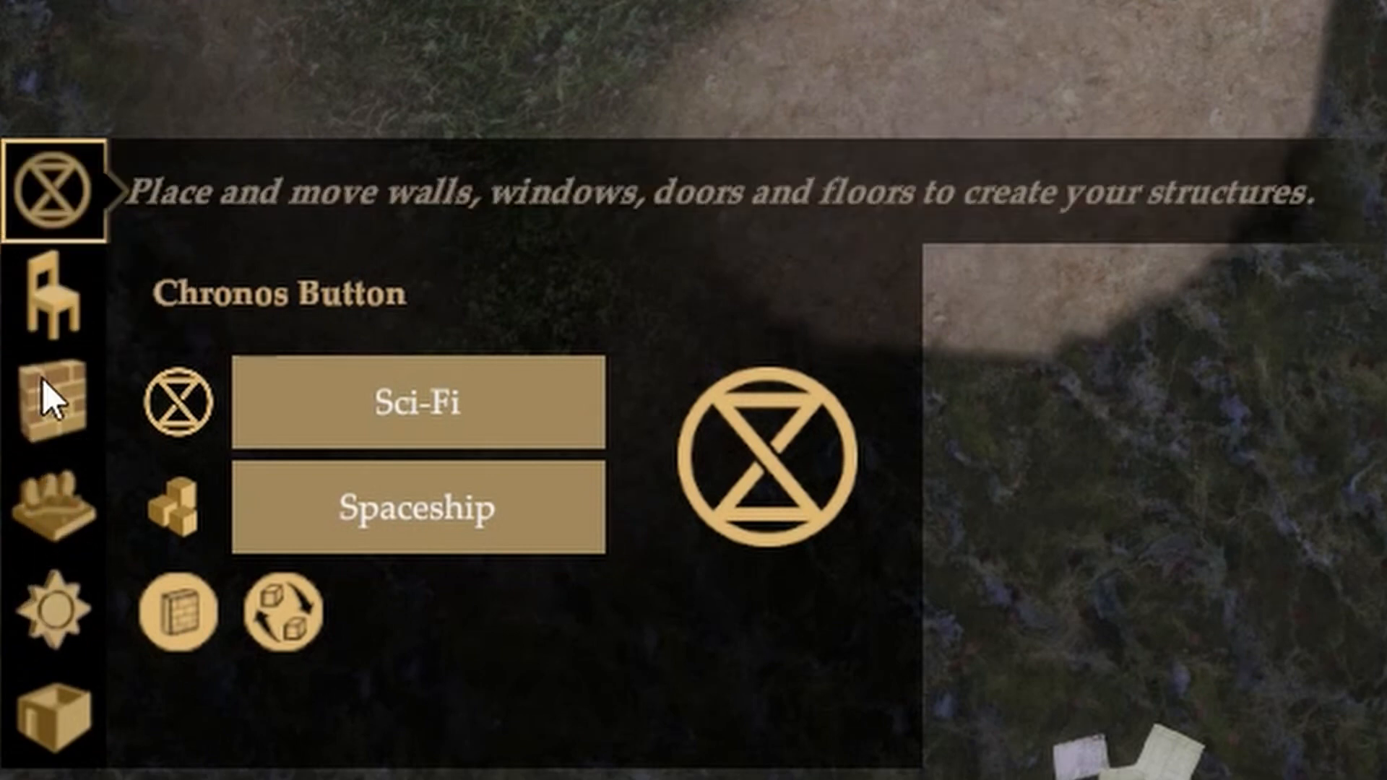
Step: Go through the terrain painting, Effects Tool and room-building settings to view what each offers
left_click(67, 534)
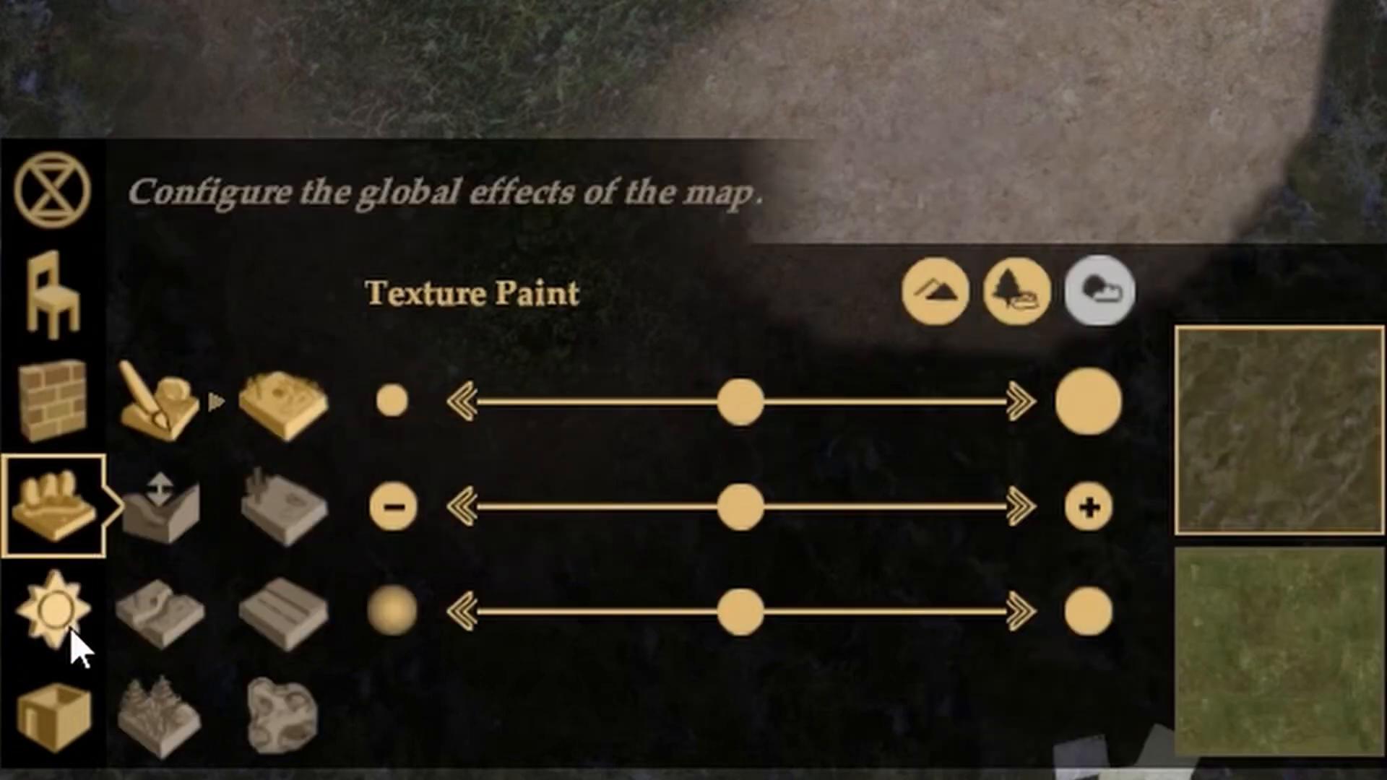
left_click(63, 618)
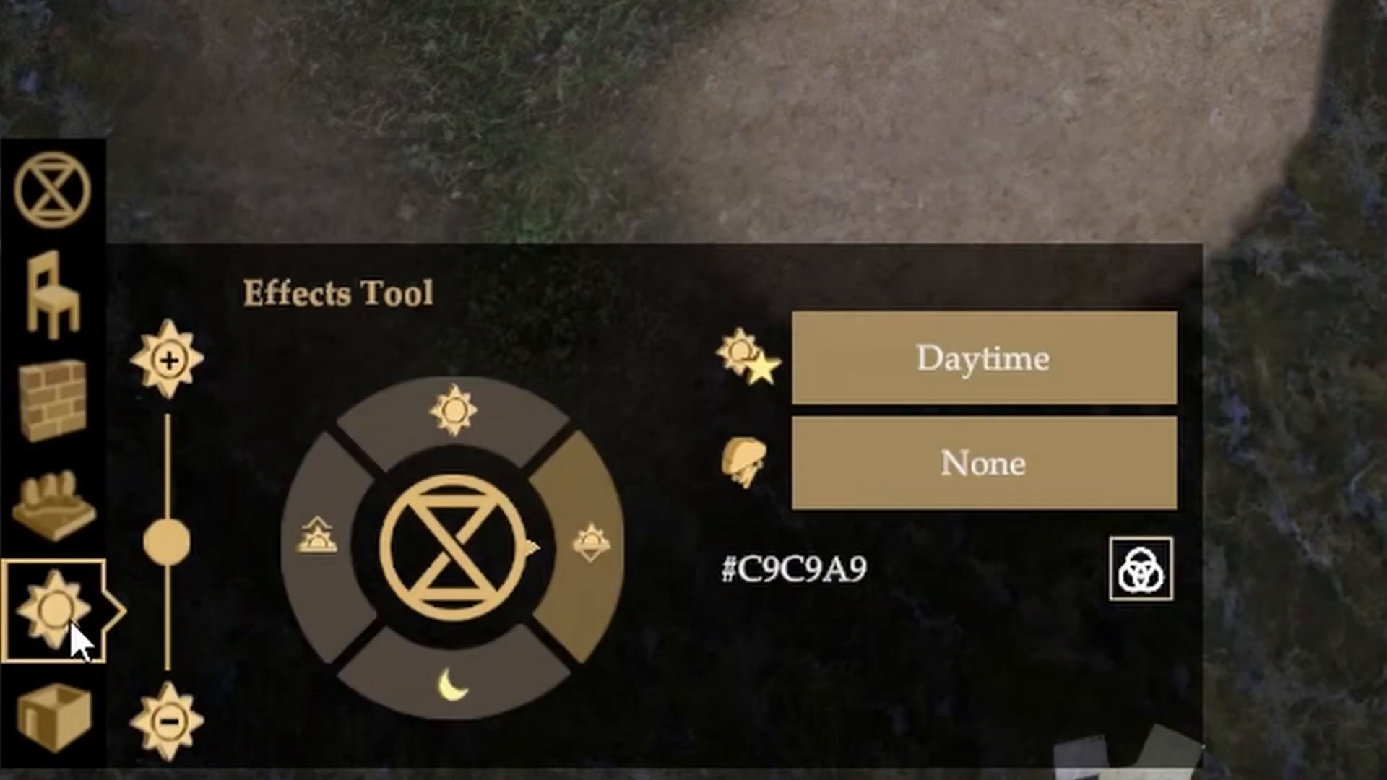
left_click(57, 714)
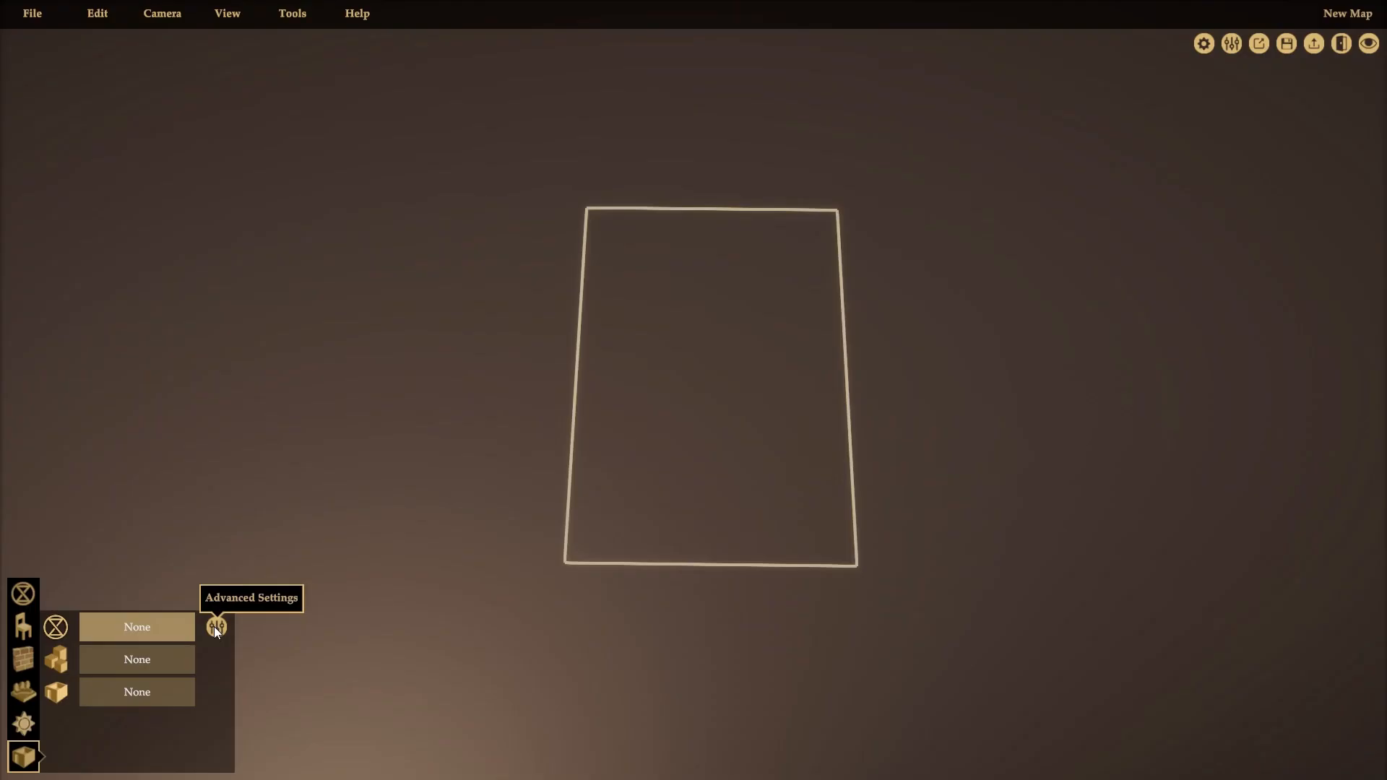
Step: Select the white Spaceship Floor and the orange floor tile for the room in the advanced settings
left_click(676, 300)
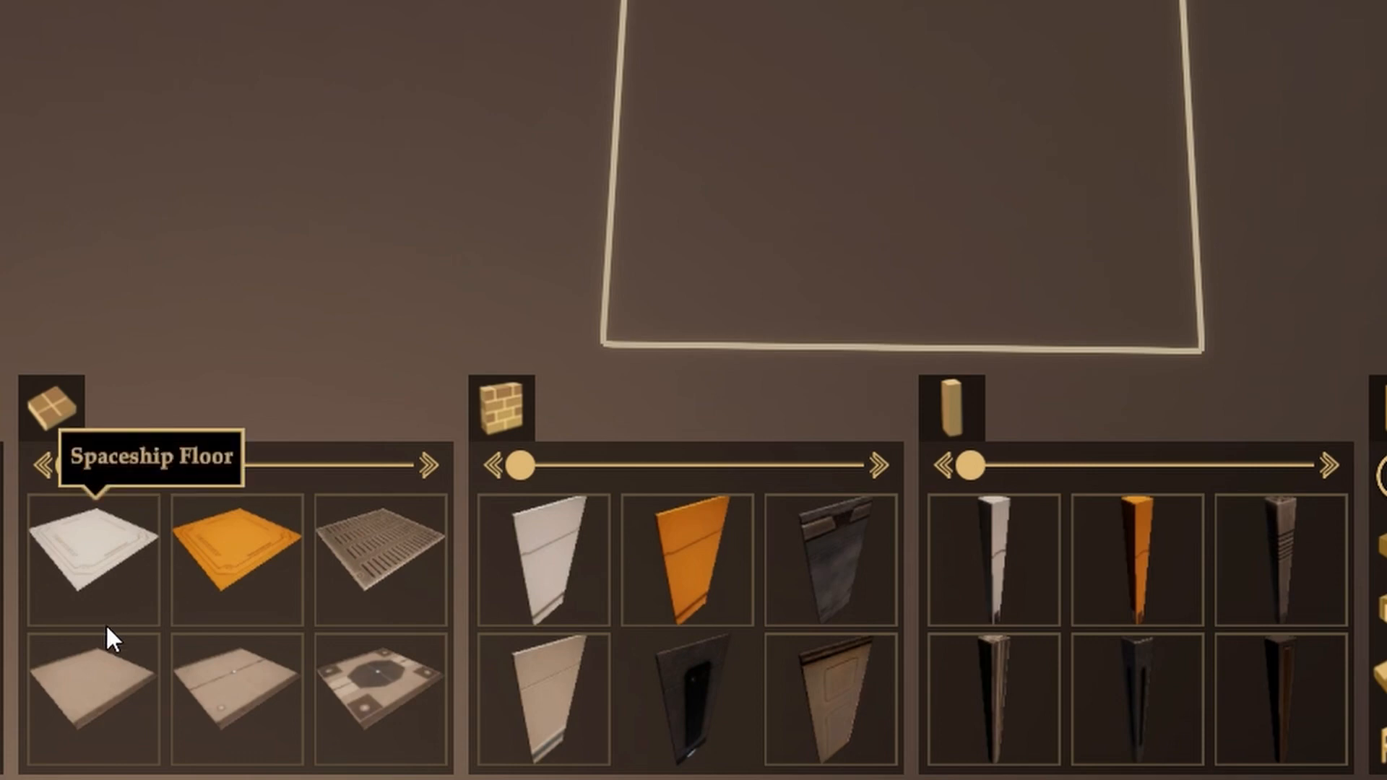
left_click(210, 597)
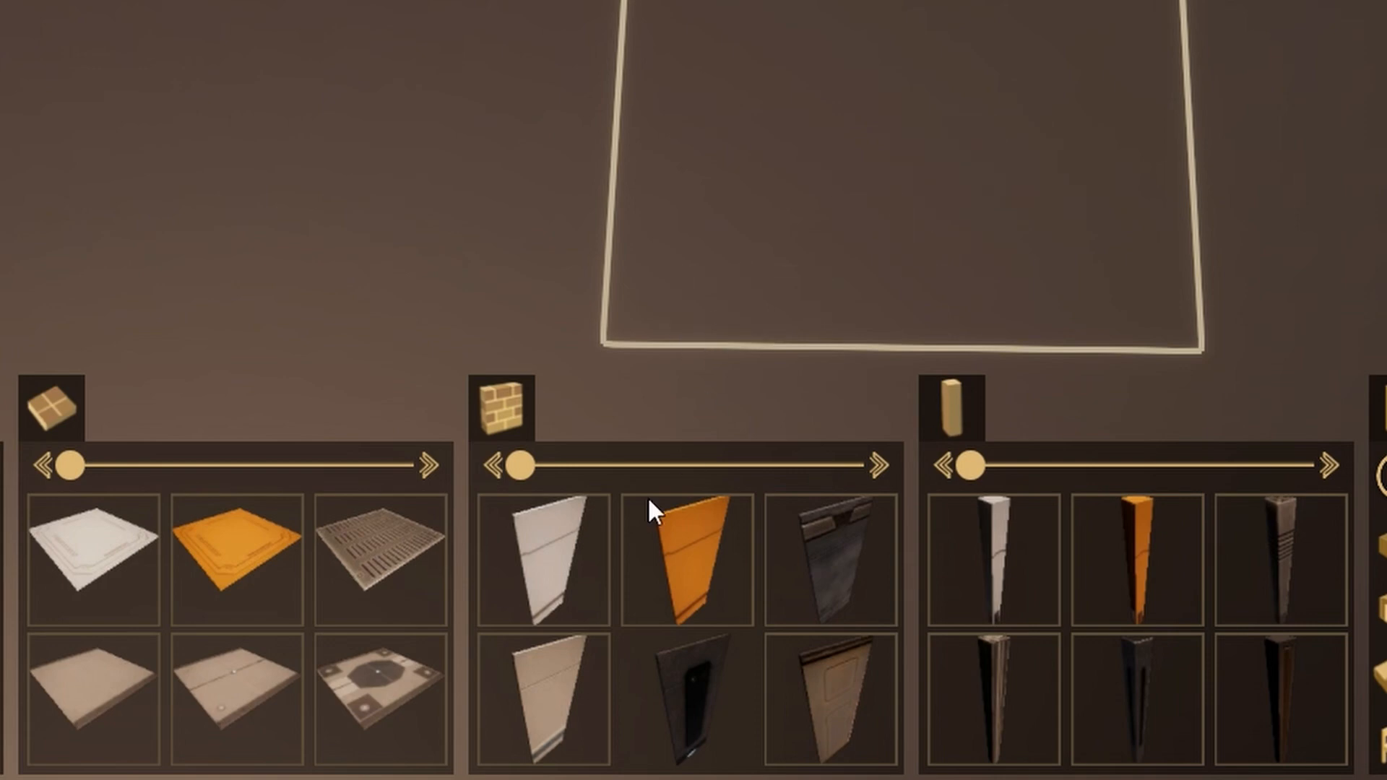
left_click(101, 570)
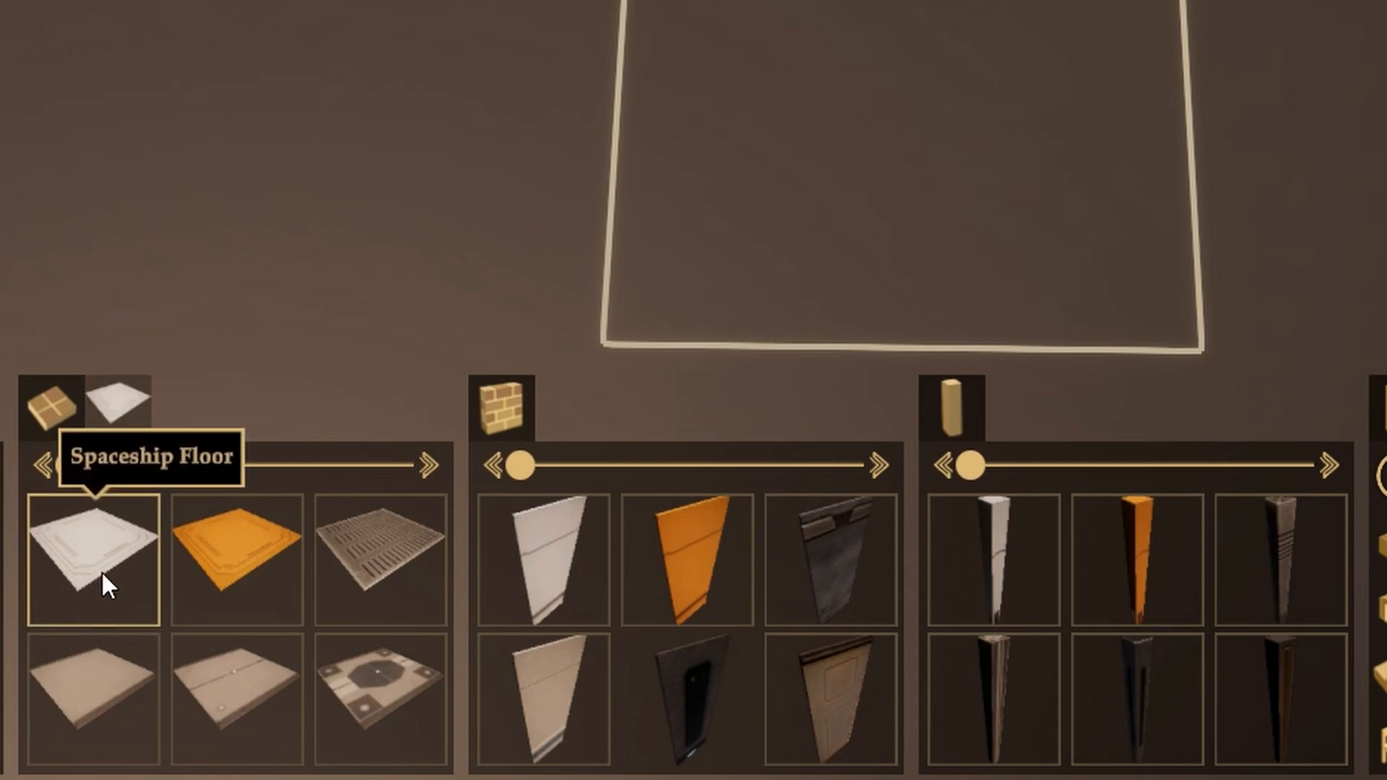
left_click(229, 560)
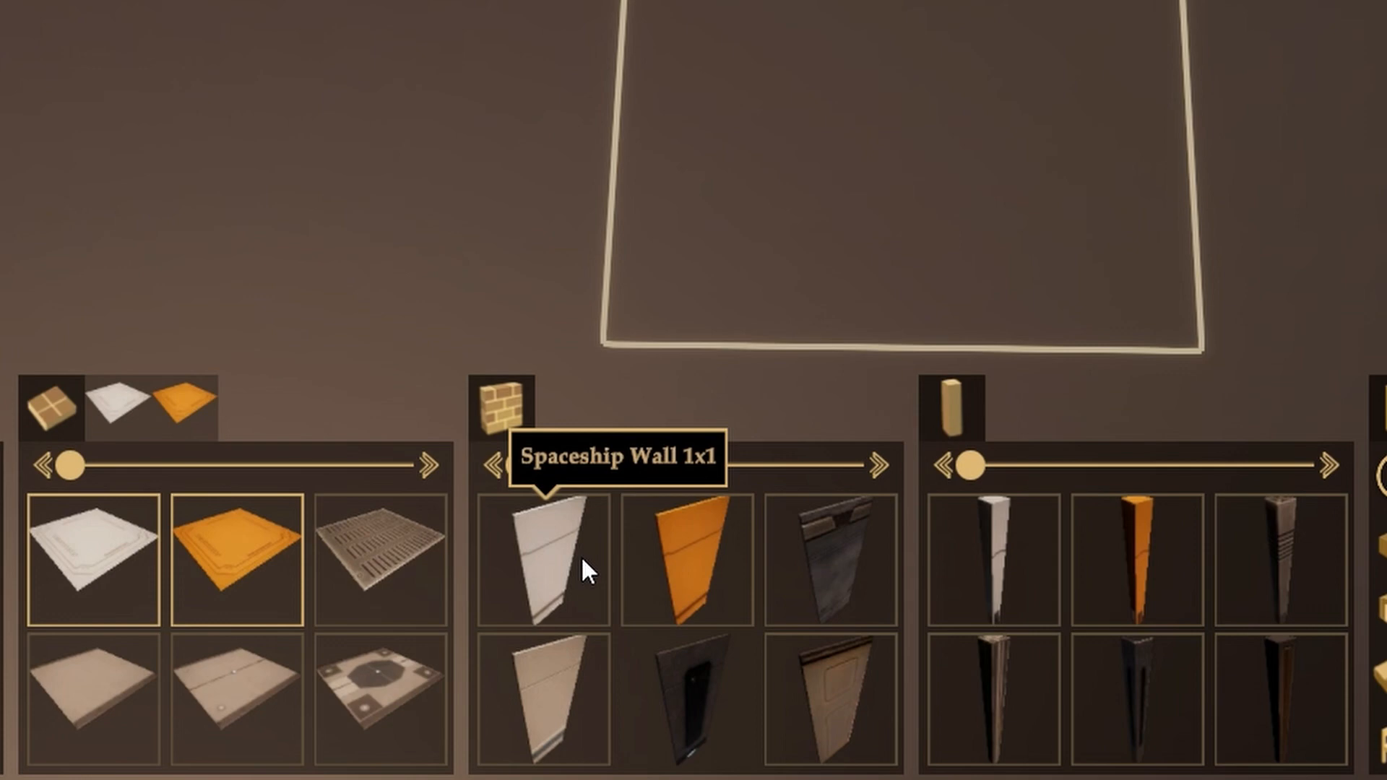
Step: Select Spaceship Wall 1x1 as the room's wall and build the room across the whole 8 by 11 tile map area
left_click(554, 564)
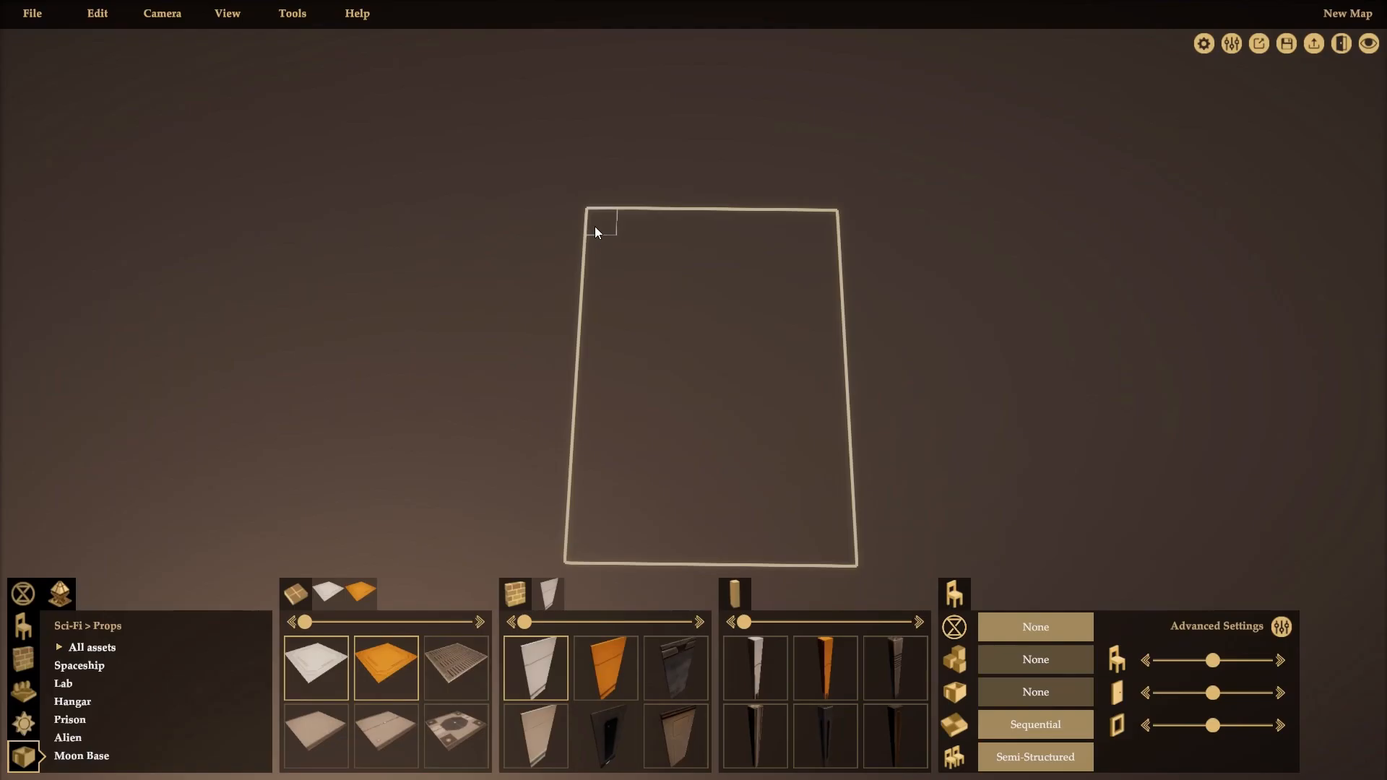
left_click_drag(595, 232, 895, 558)
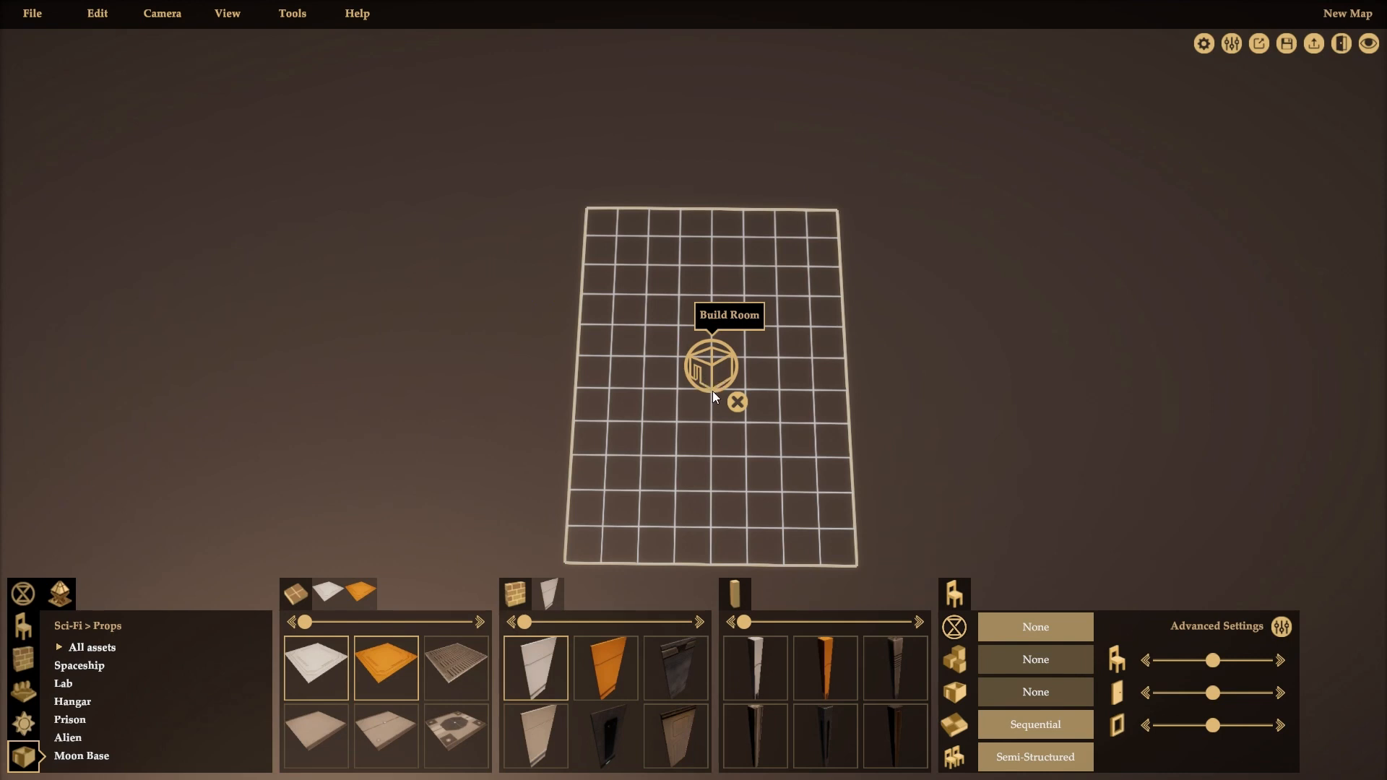
left_click(711, 372)
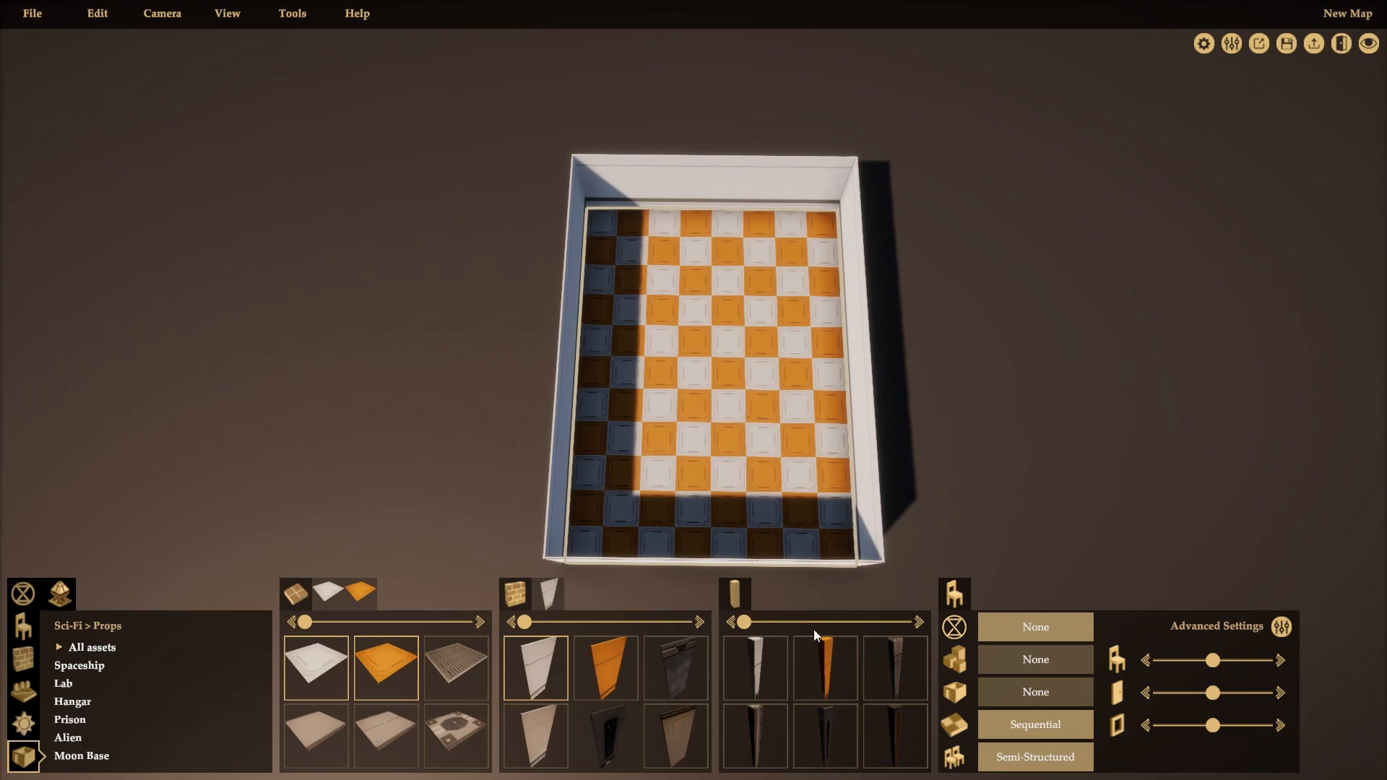
Step: Set the room's furnishing to Sci-Fi, Spaceship and Spaceship Bedroom, with a Random prop arrangement
left_click(1009, 633)
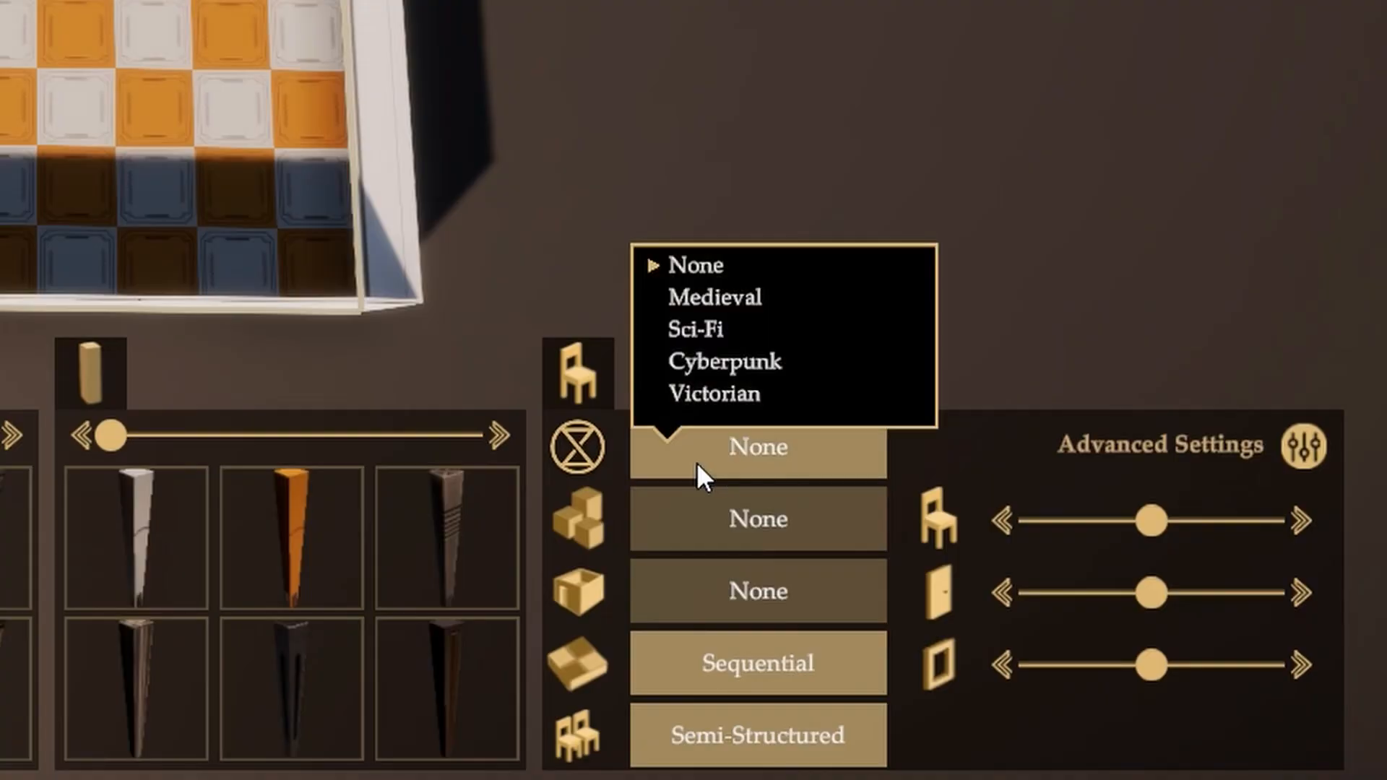
left_click(701, 328)
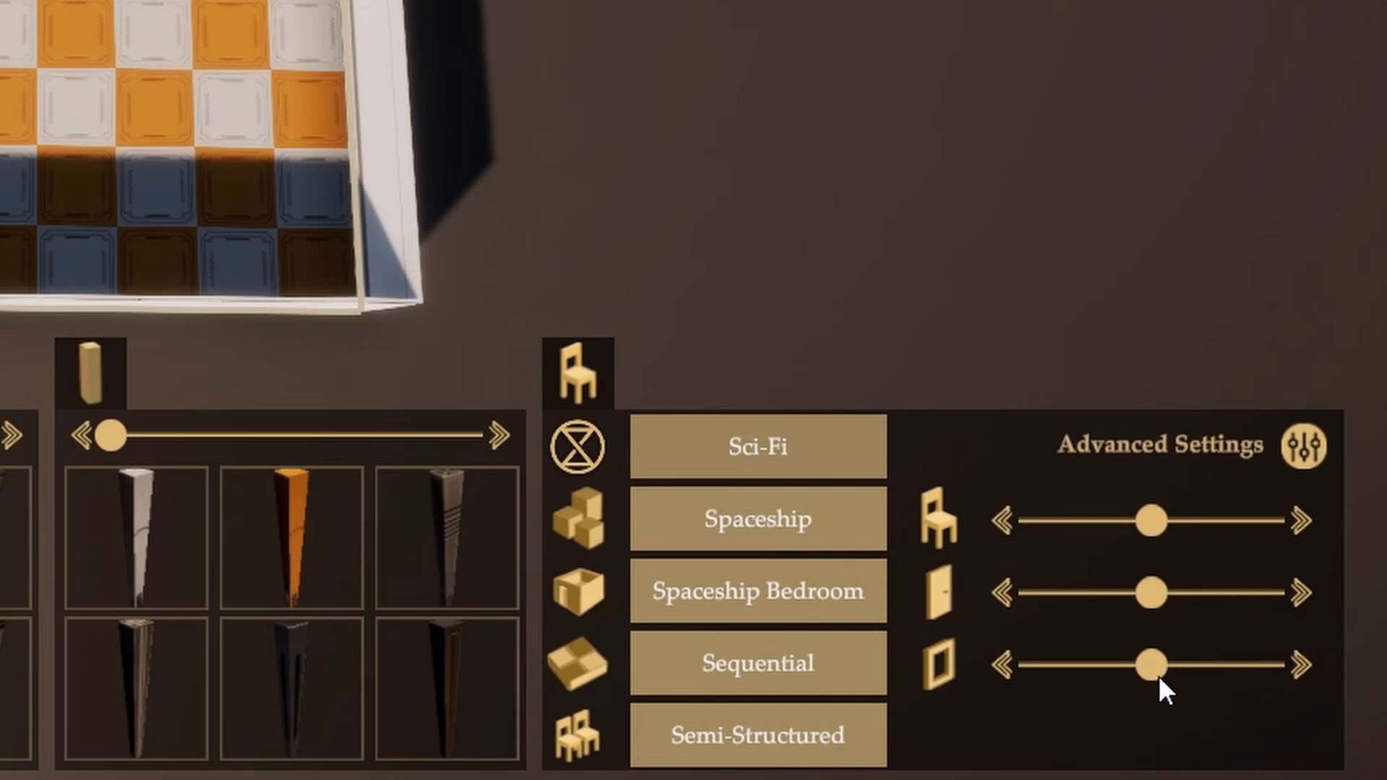
left_click(827, 682)
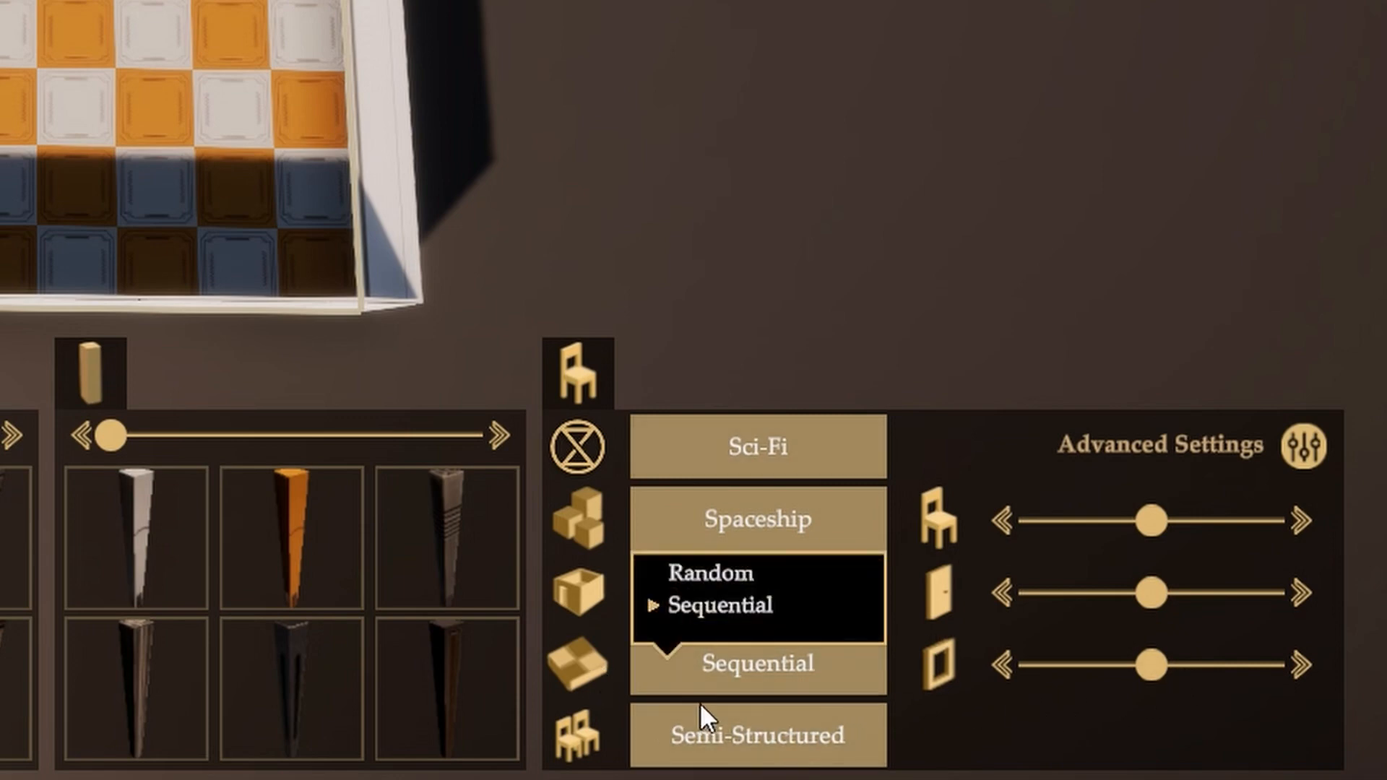
left_click(724, 675)
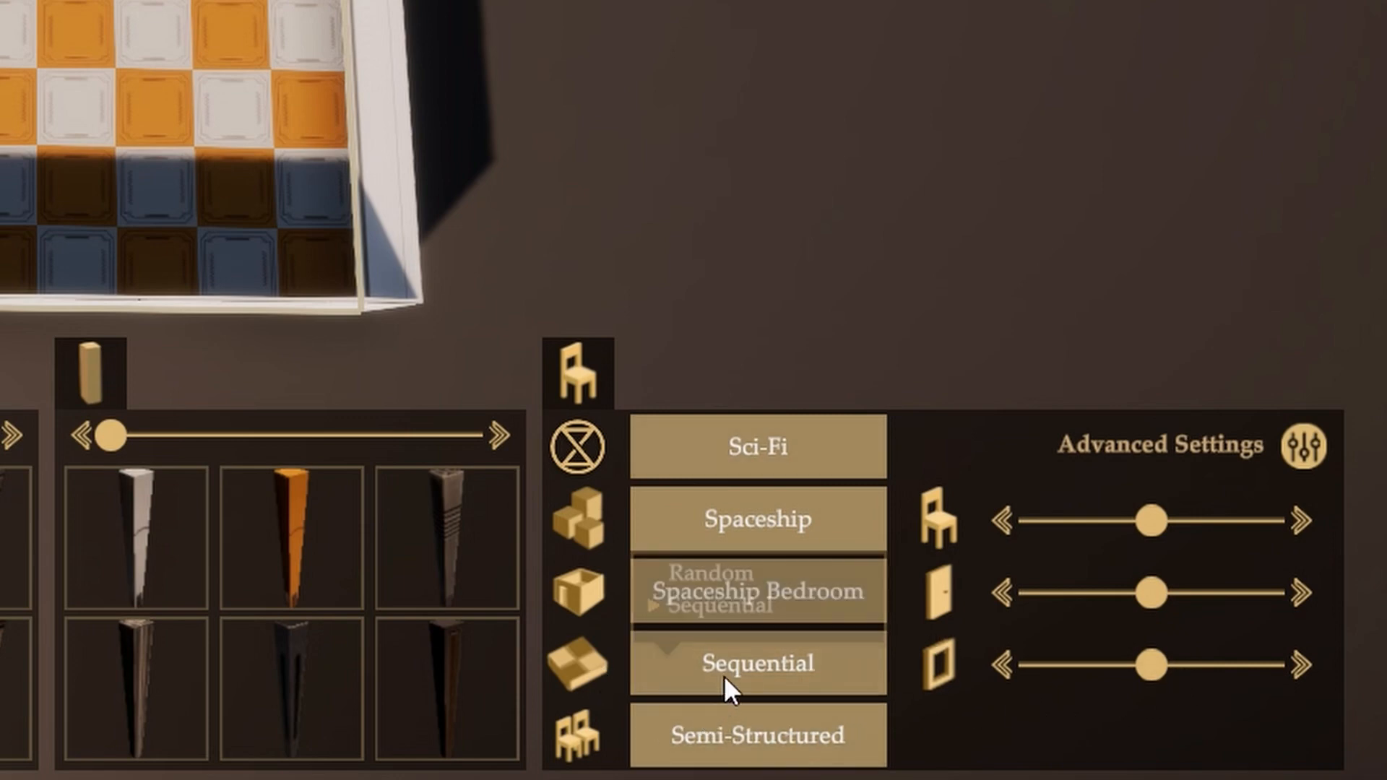
left_click(696, 728)
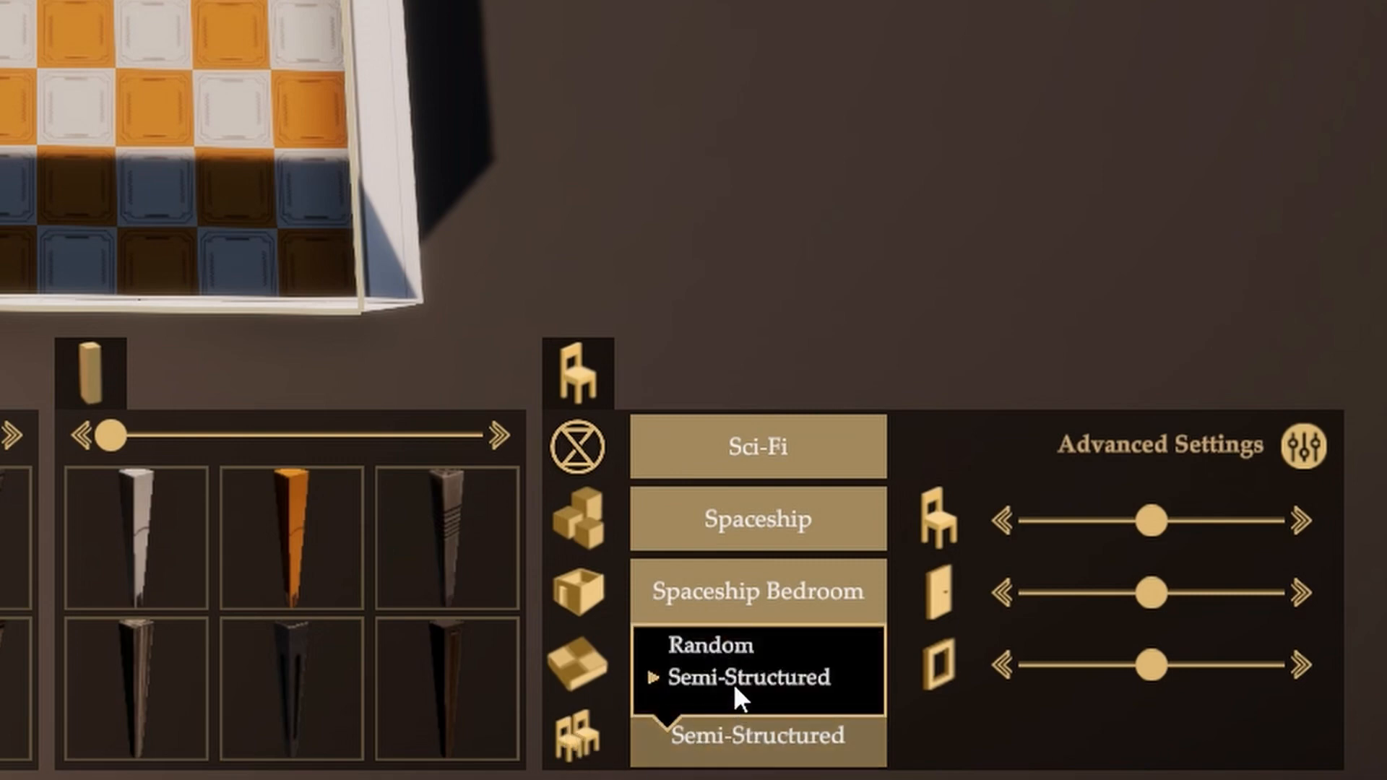
left_click(737, 647)
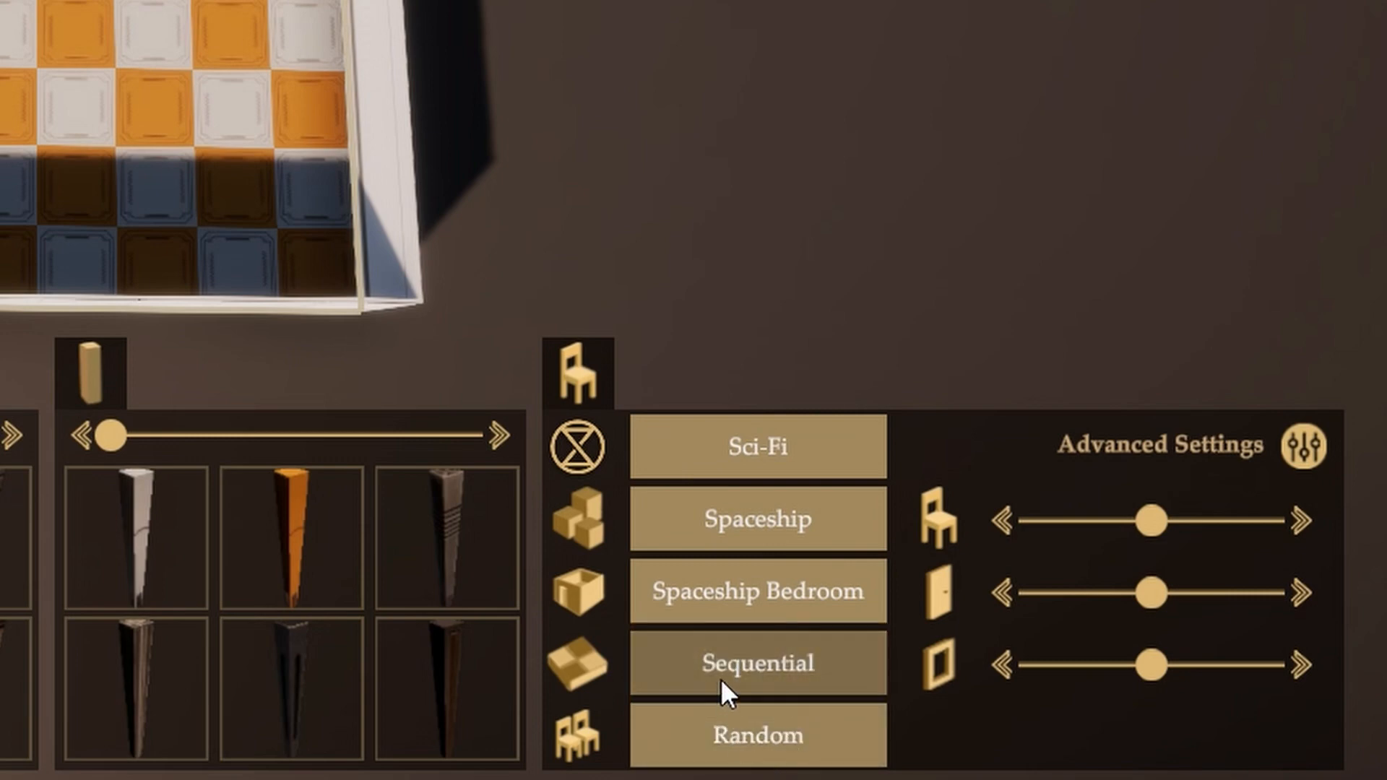
Step: Keep the floor pattern Sequential and build a furnished bedroom of 4 by 3 tiles in the big room's far right corner
left_click(752, 662)
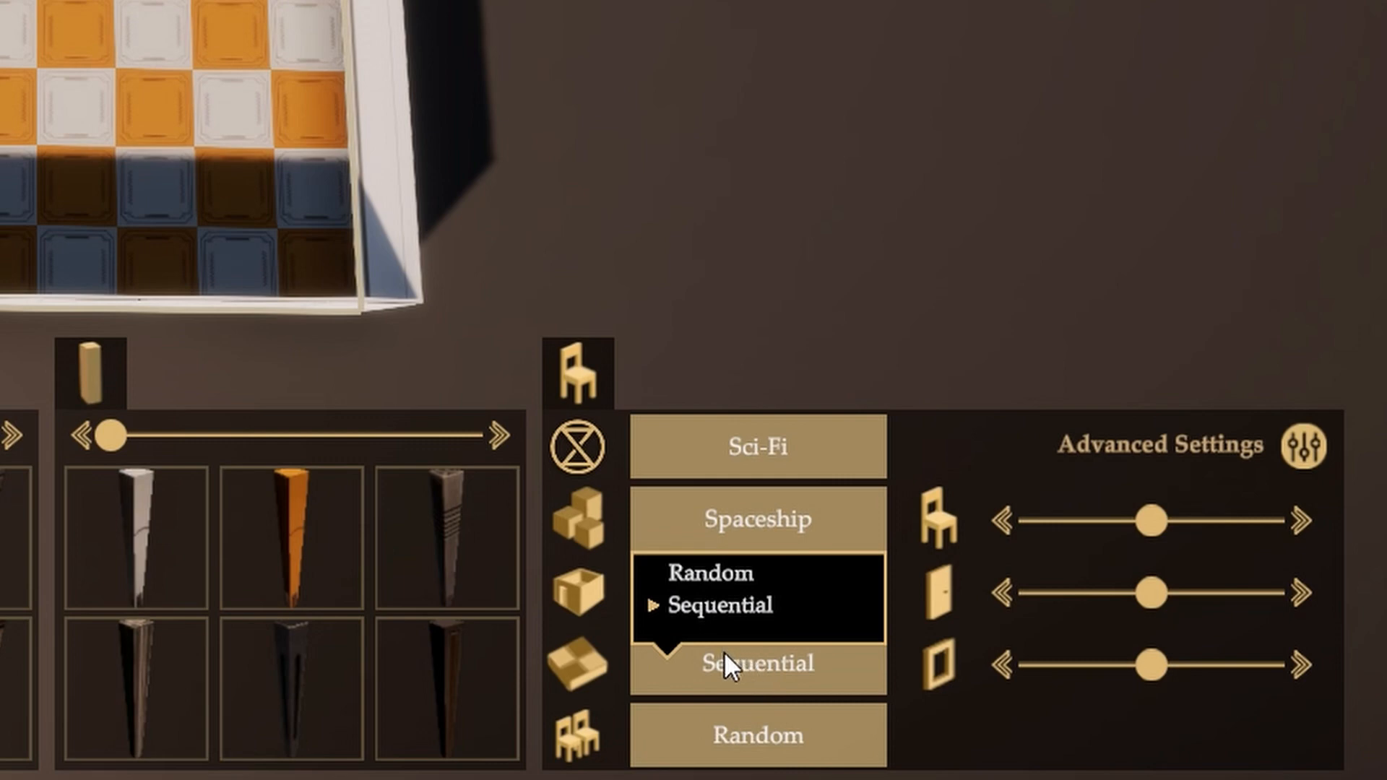
left_click(716, 658)
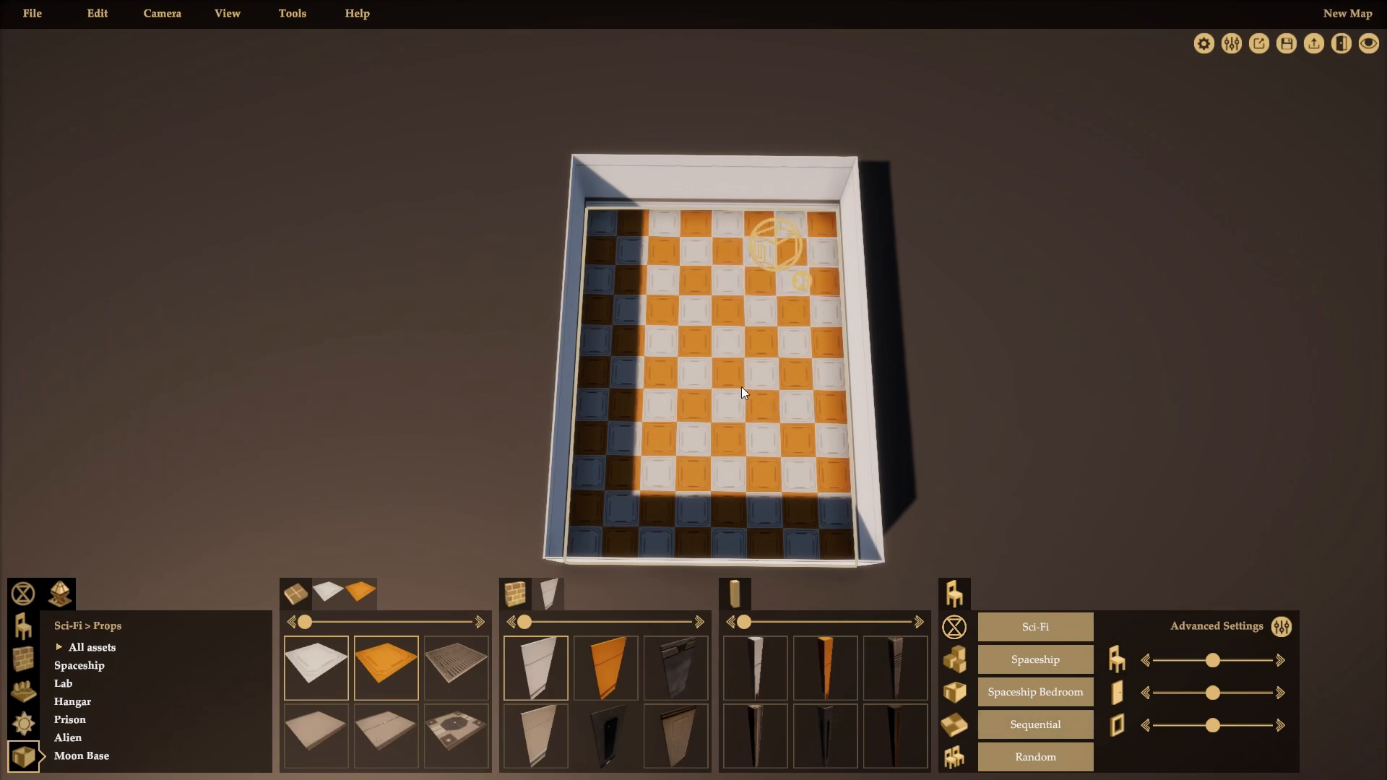
left_click(771, 246)
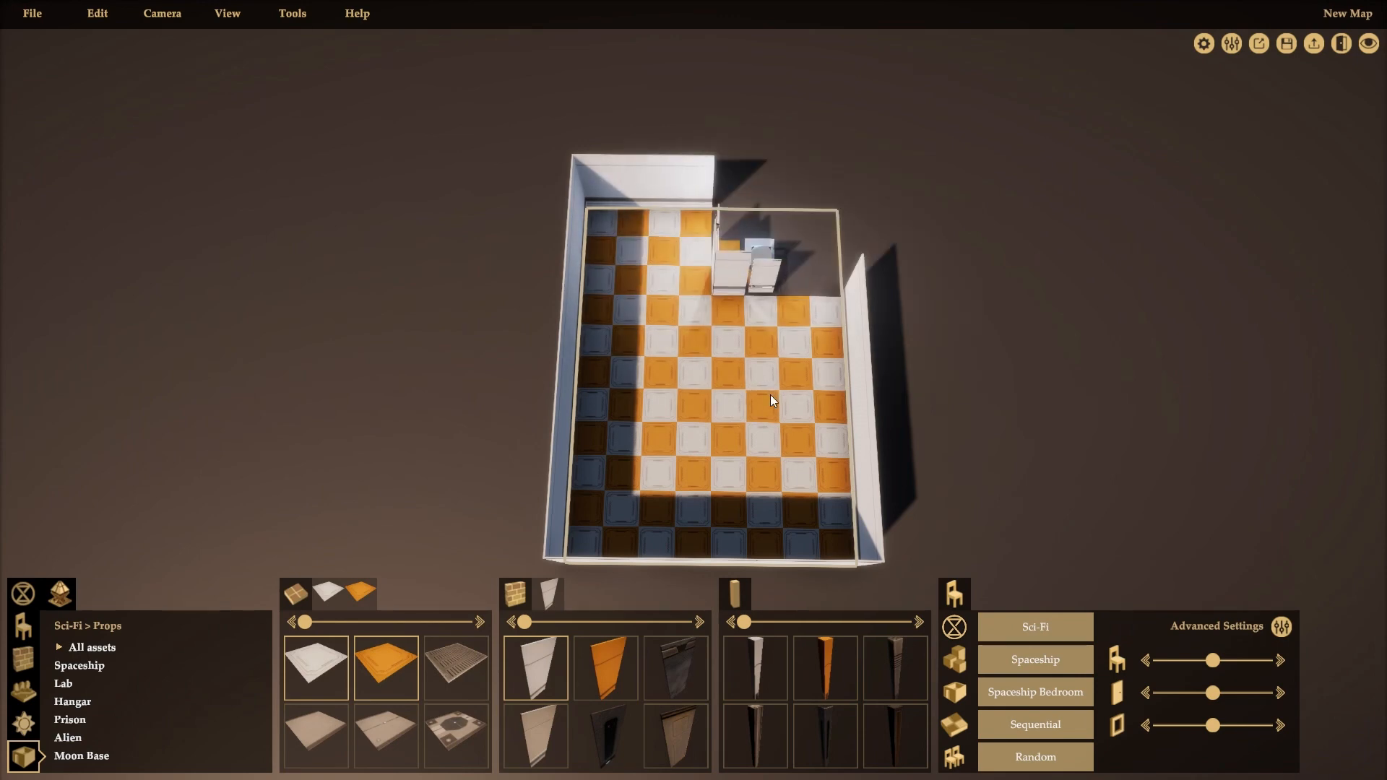
middle_click_drag(917, 331, 884, 413)
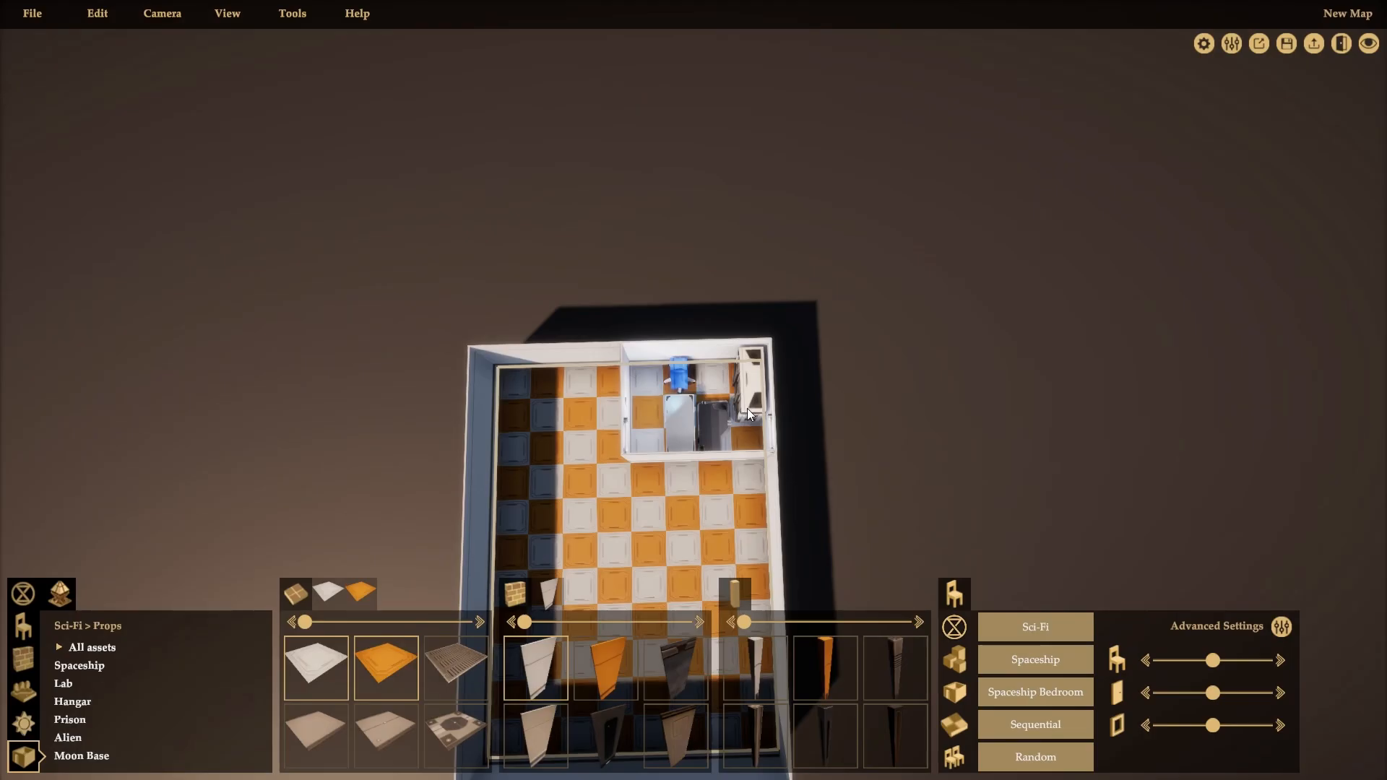
Step: Select the Armory Cabinet against the small bedroom's outer wall and delete it
left_click(23, 626)
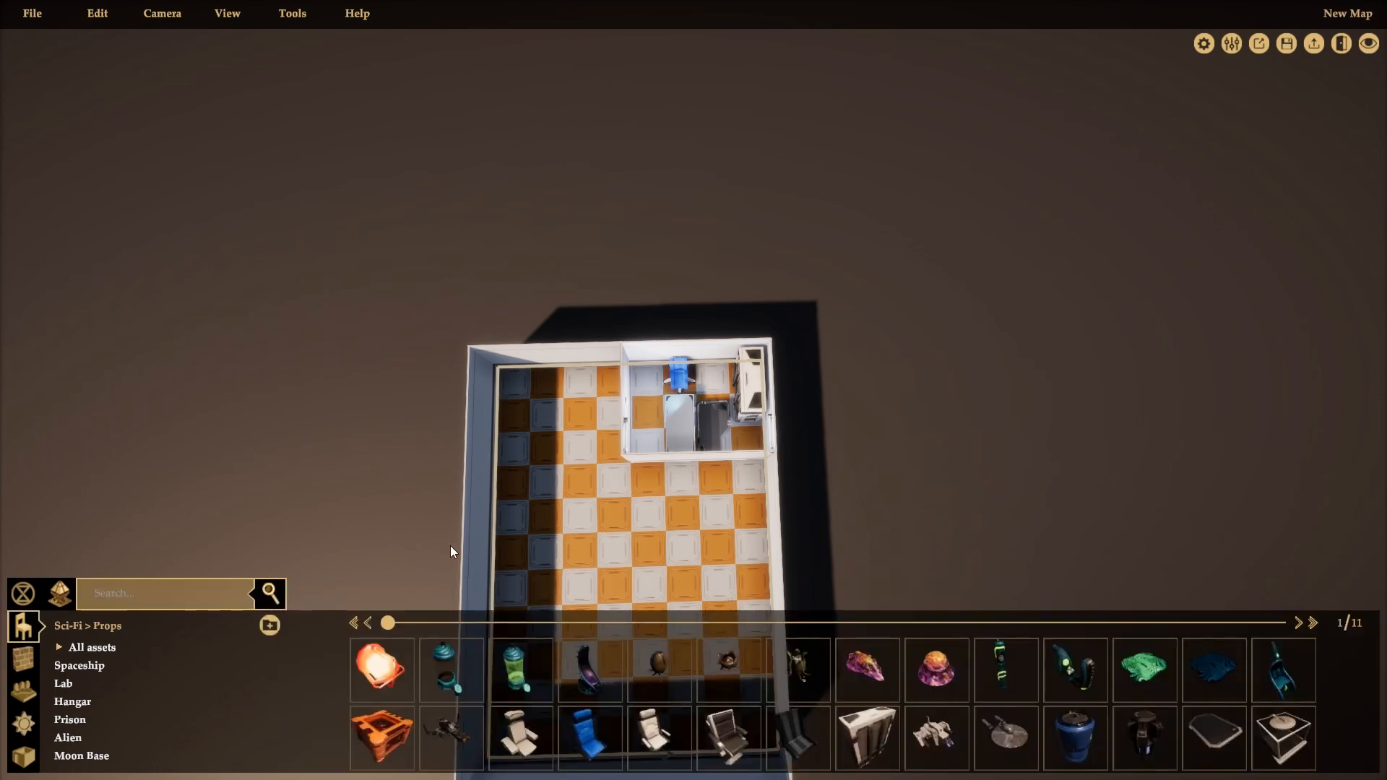
left_click(748, 409)
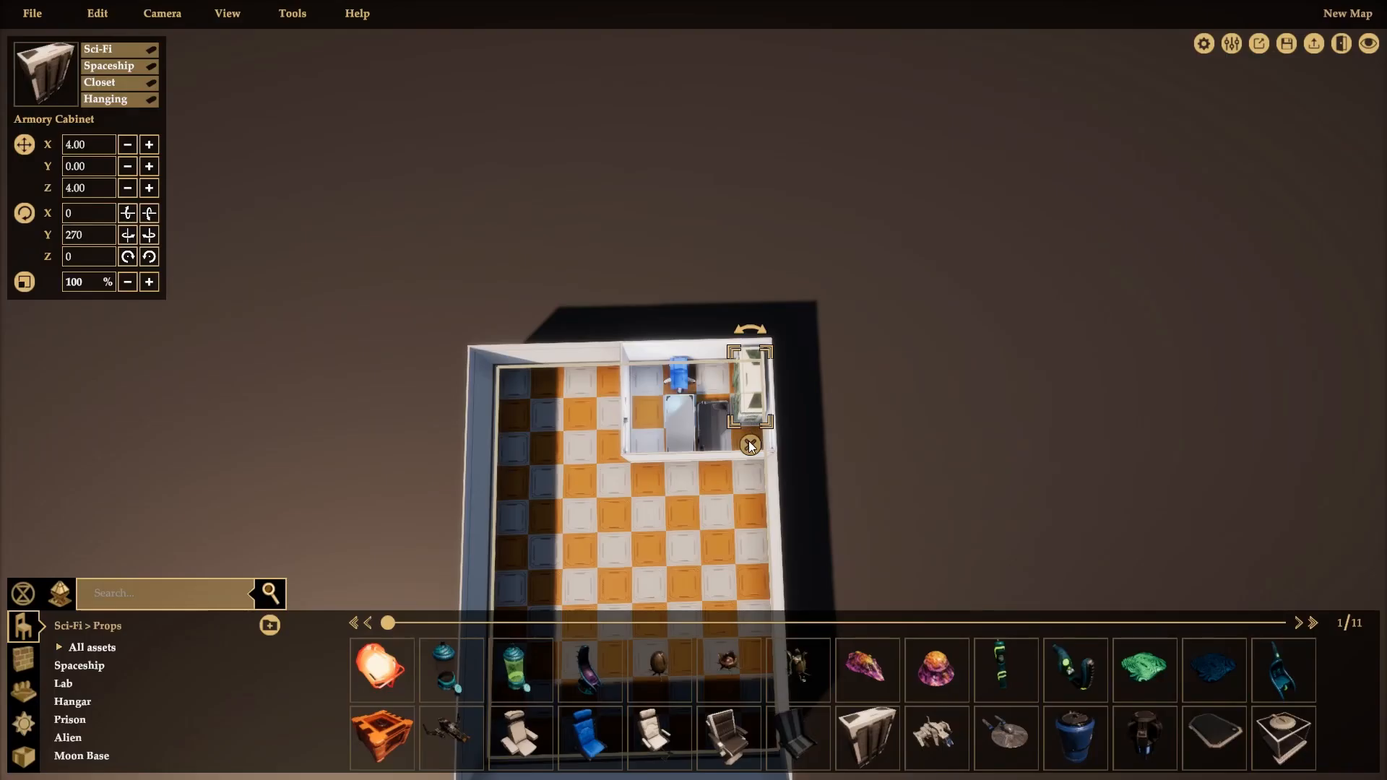
left_click(750, 446)
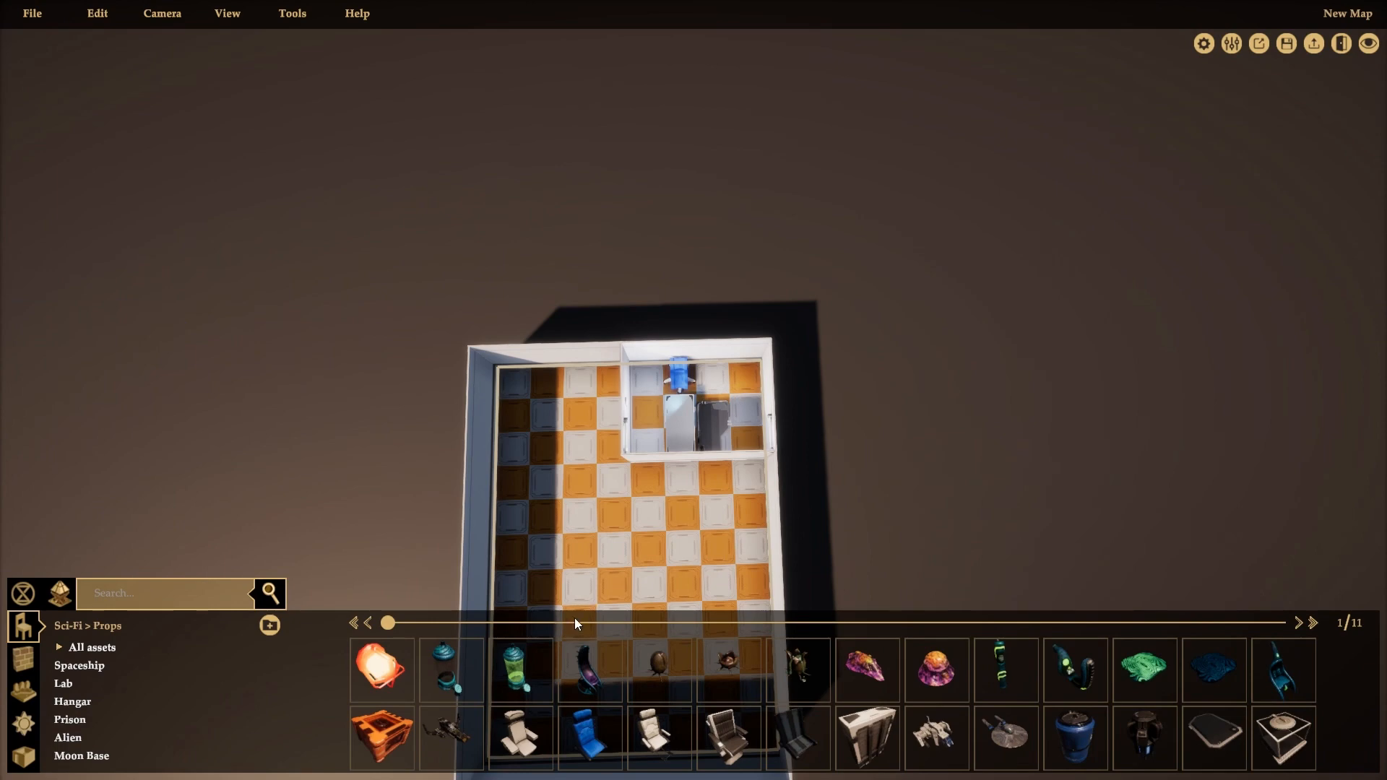
Step: Look through the sci-fi floor and wall pieces offered in the room tool's advanced settings
left_click(24, 756)
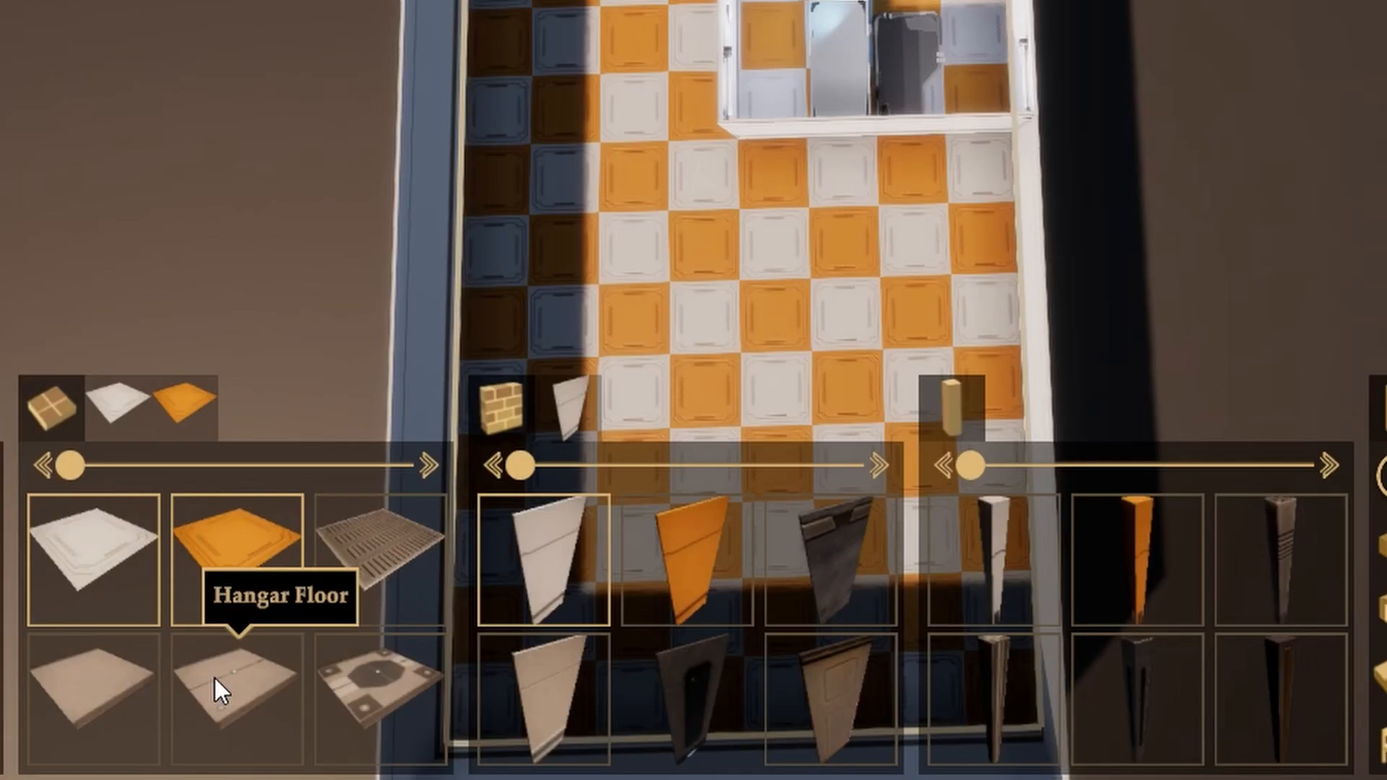
scroll(375, 725, "down", 3)
scroll(375, 726, "up", 3)
scroll(665, 172, "down", 5)
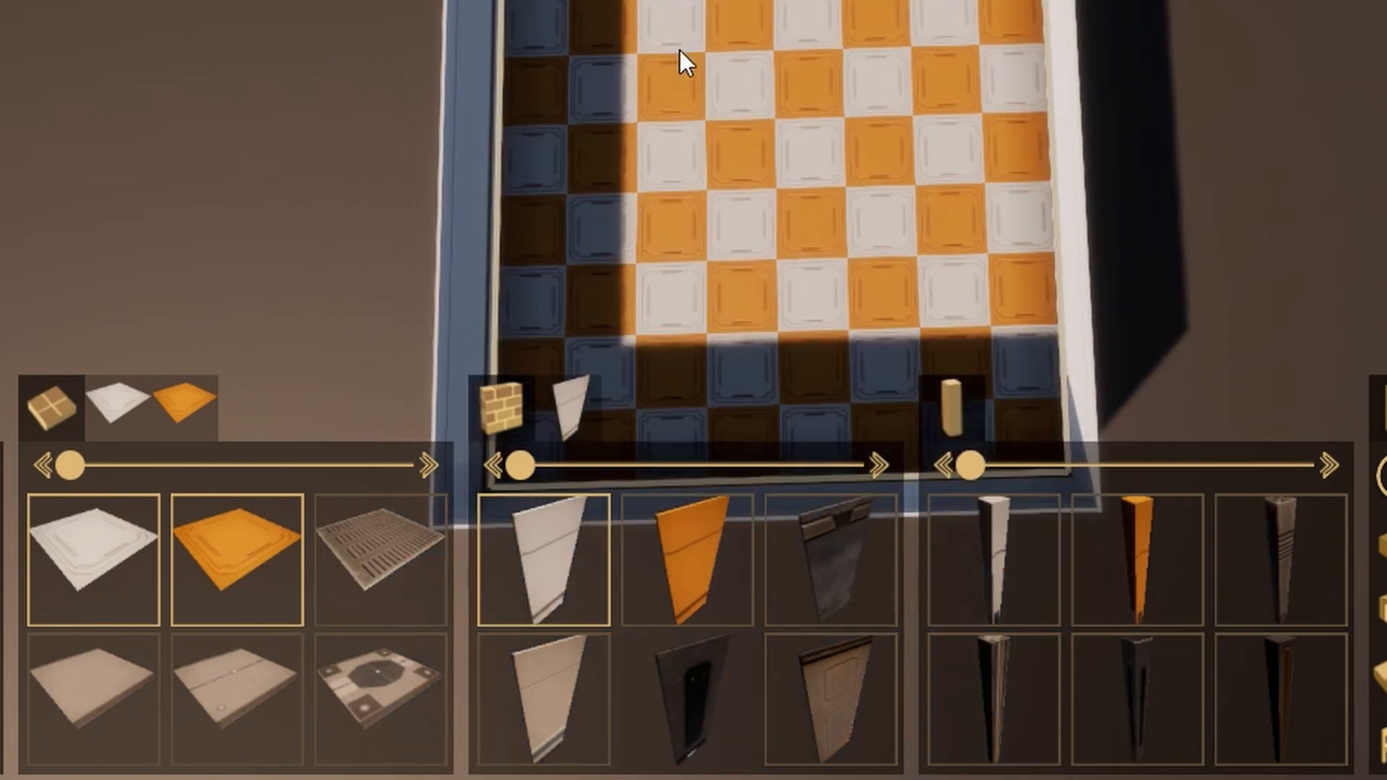
scroll(255, 546, "down", 1)
scroll(254, 546, "down", 2)
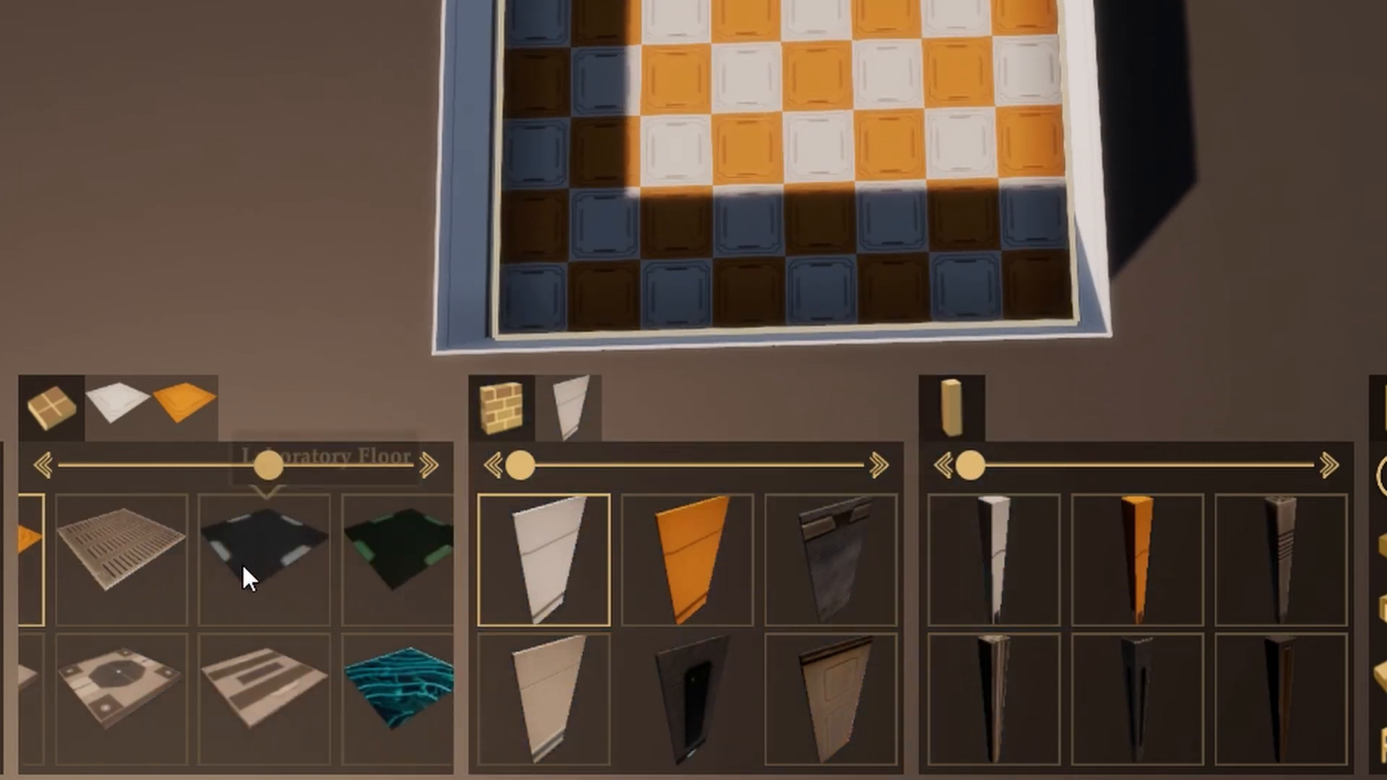
scroll(241, 562, "up", 3)
scroll(761, 613, "down", 3)
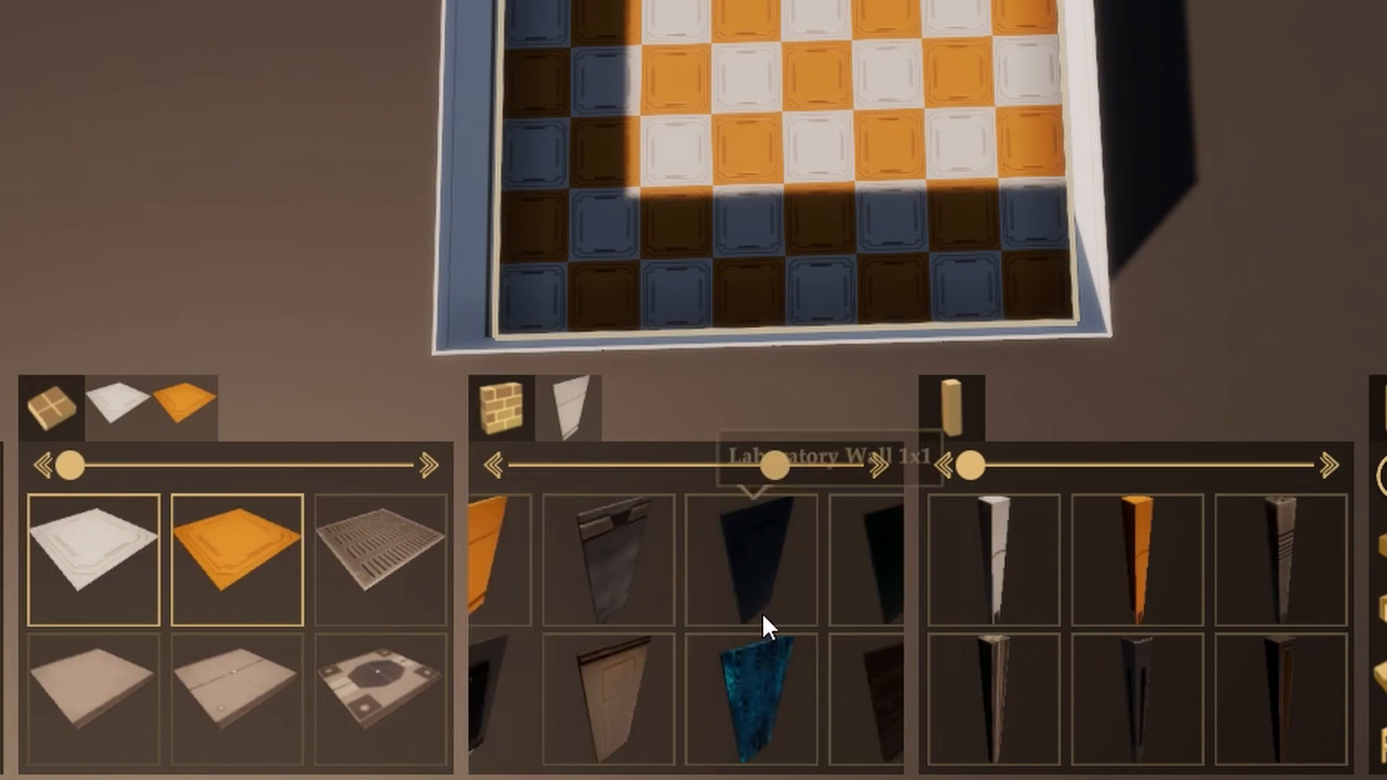
scroll(755, 585, "up", 3)
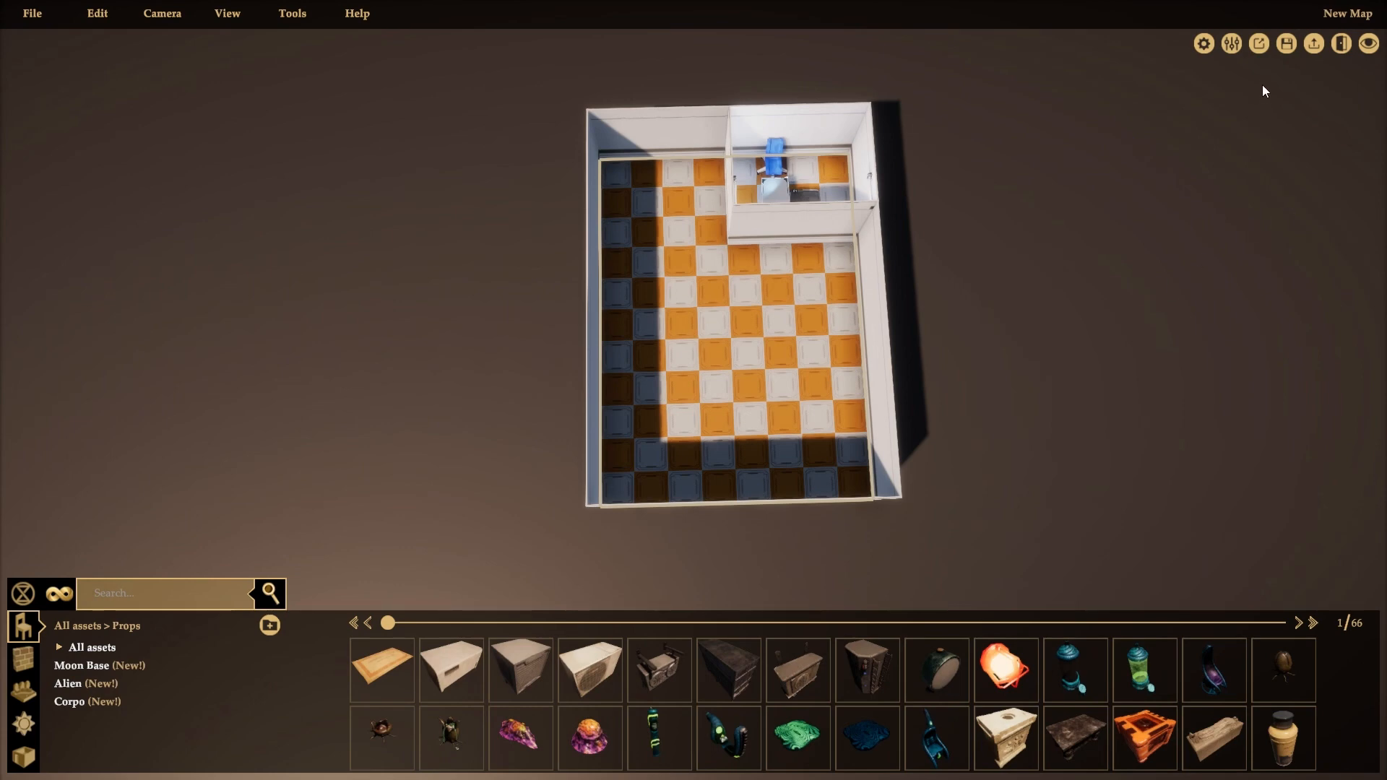
Step: Open the VTT export settings, try Fantasy_Grounds, Foundry and Universal as the export file, and choose Fantasy_Grounds
left_click(1259, 44)
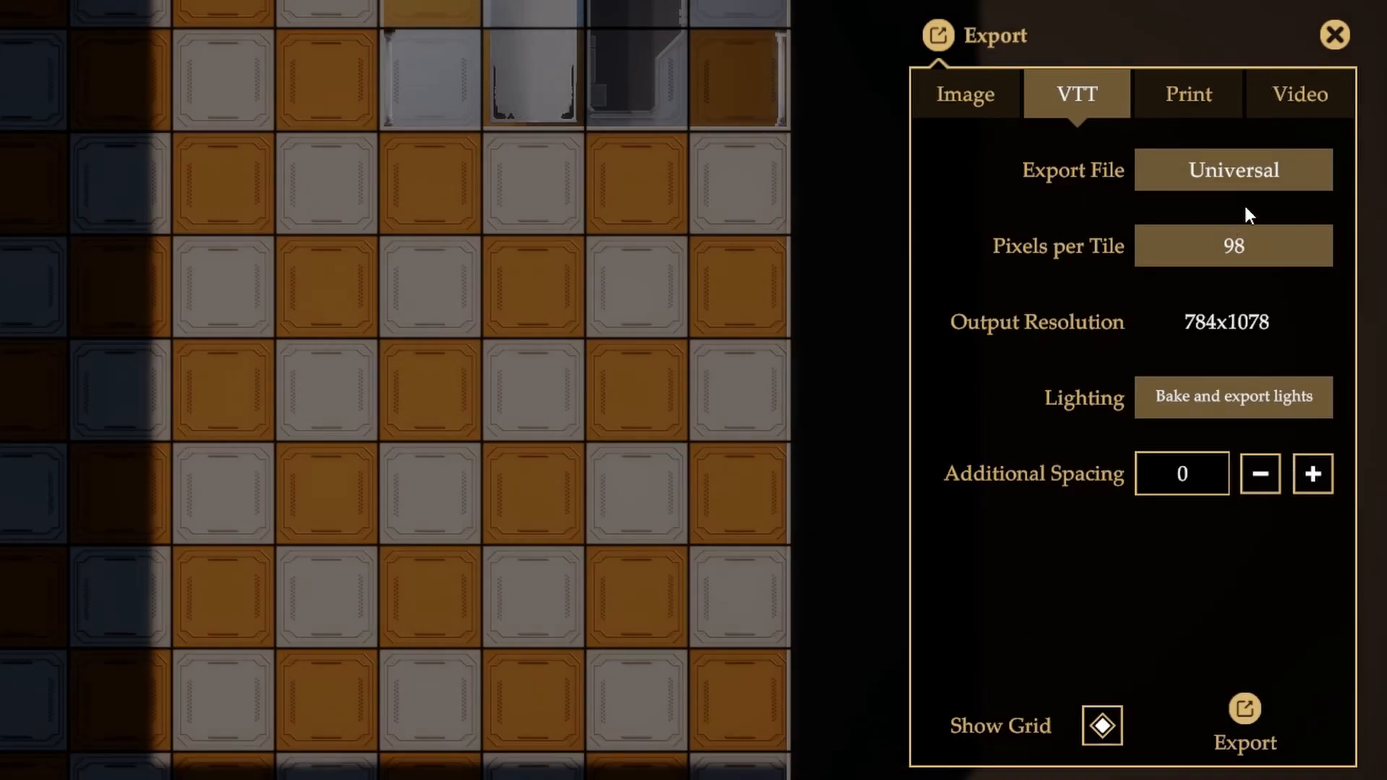
left_click(1271, 173)
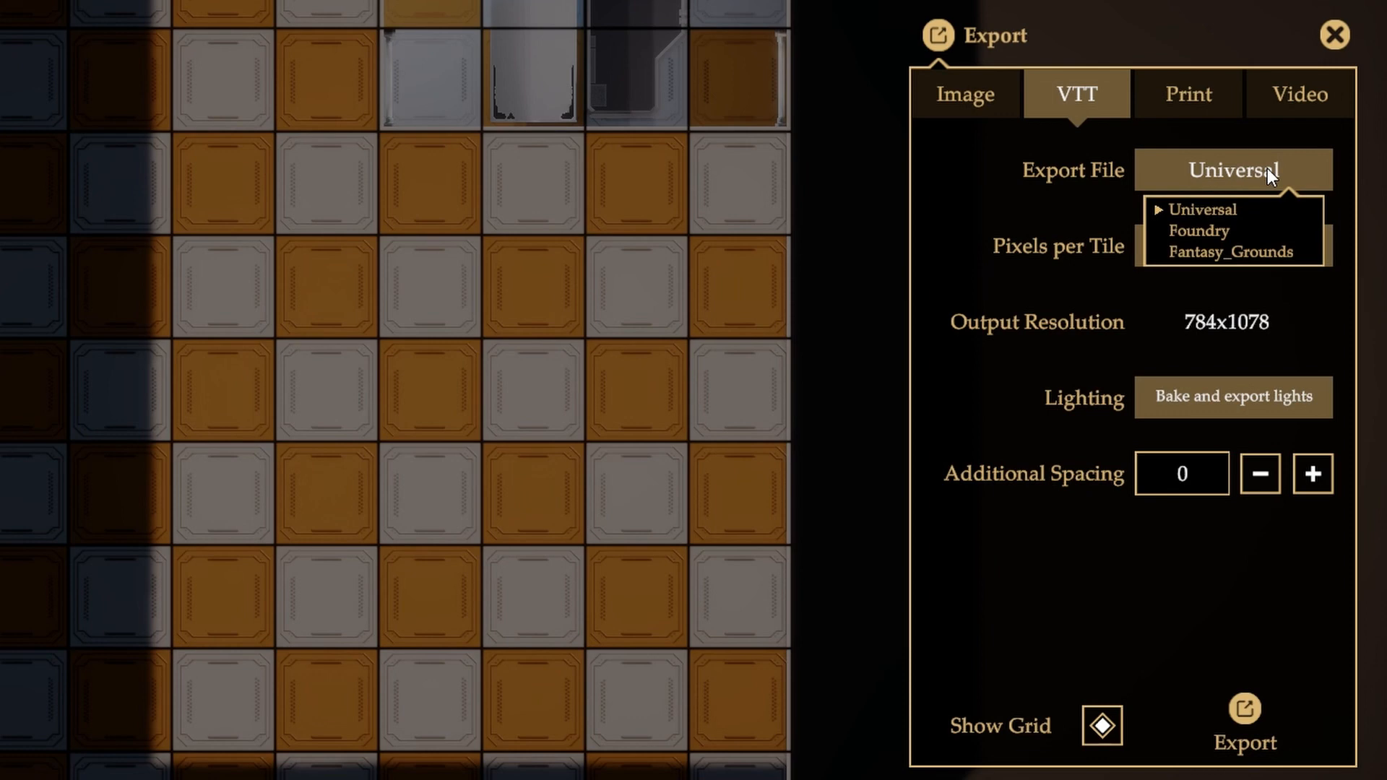
left_click(1197, 252)
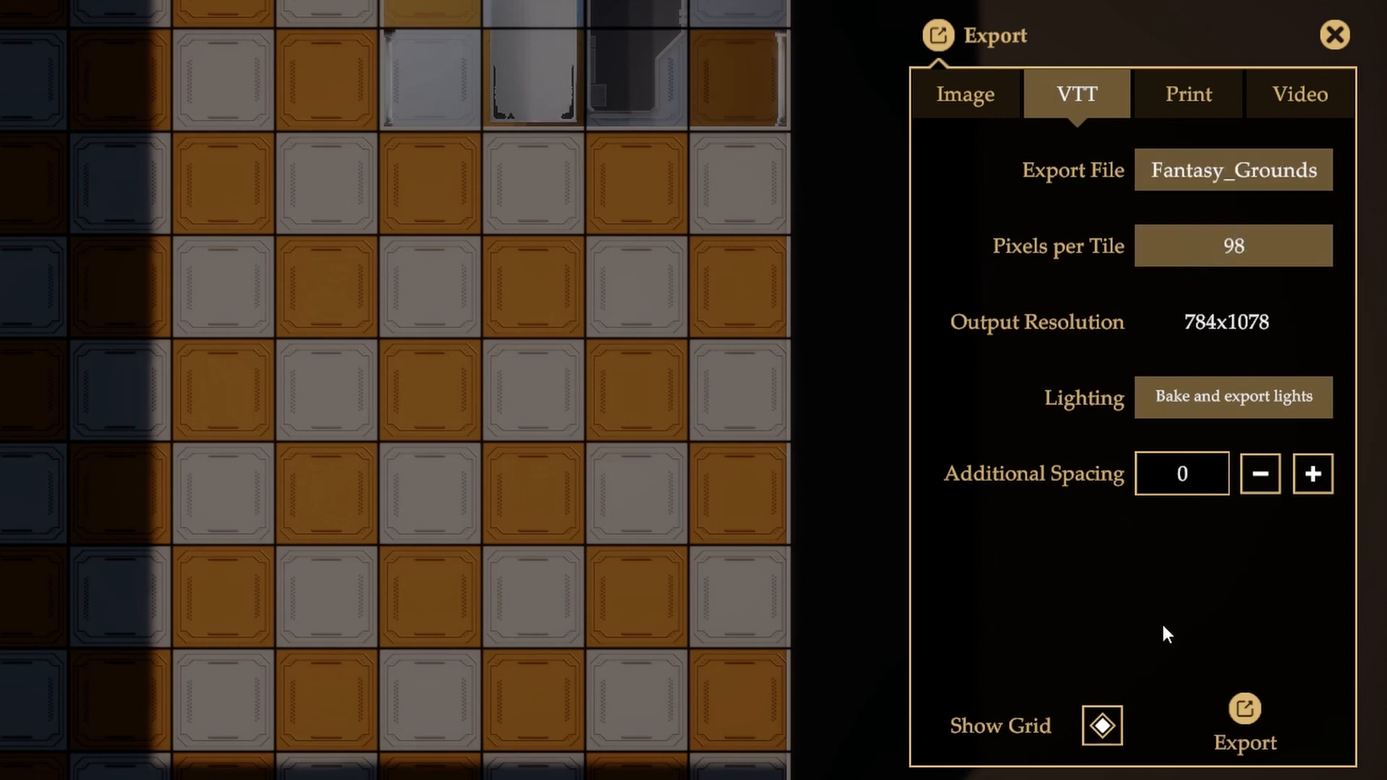
left_click(1212, 179)
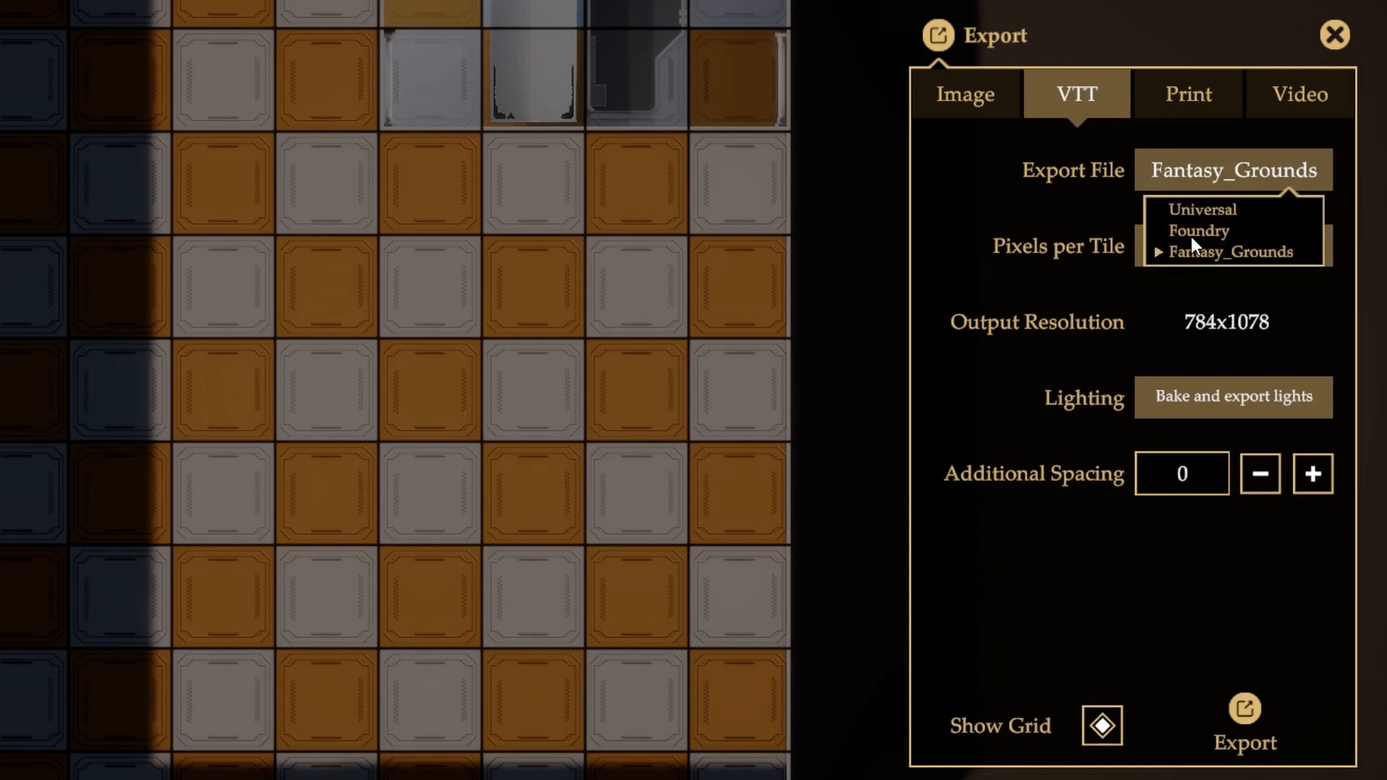
left_click(1199, 231)
left_click(1189, 172)
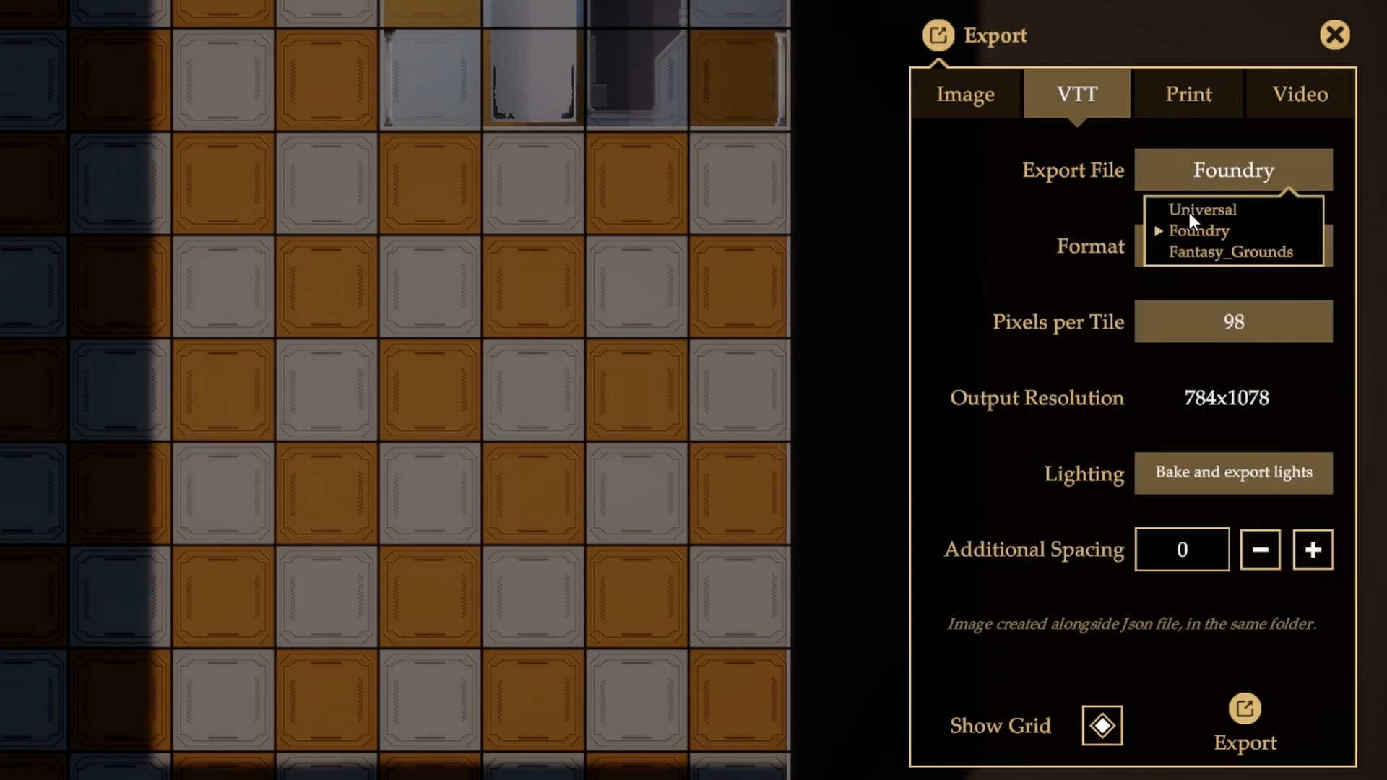
left_click(1191, 210)
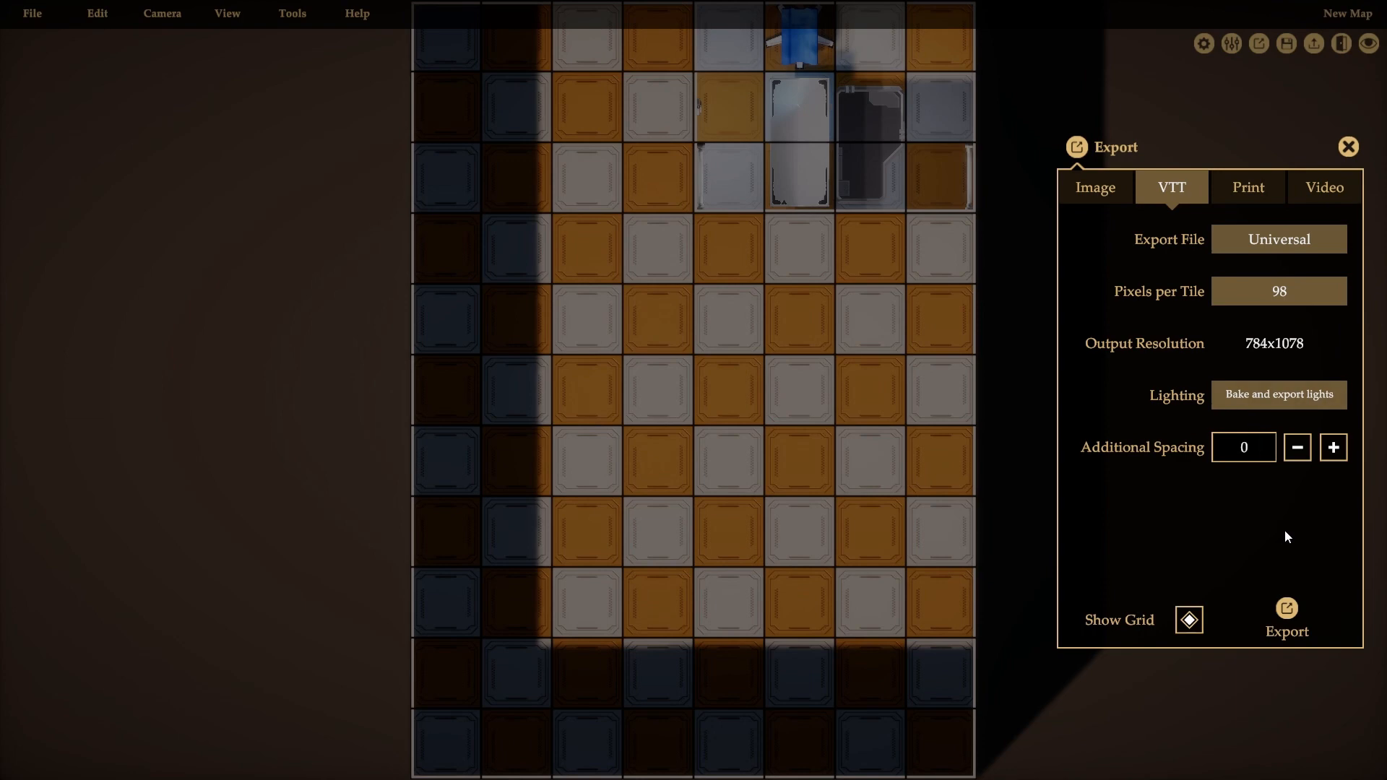
left_click(1263, 240)
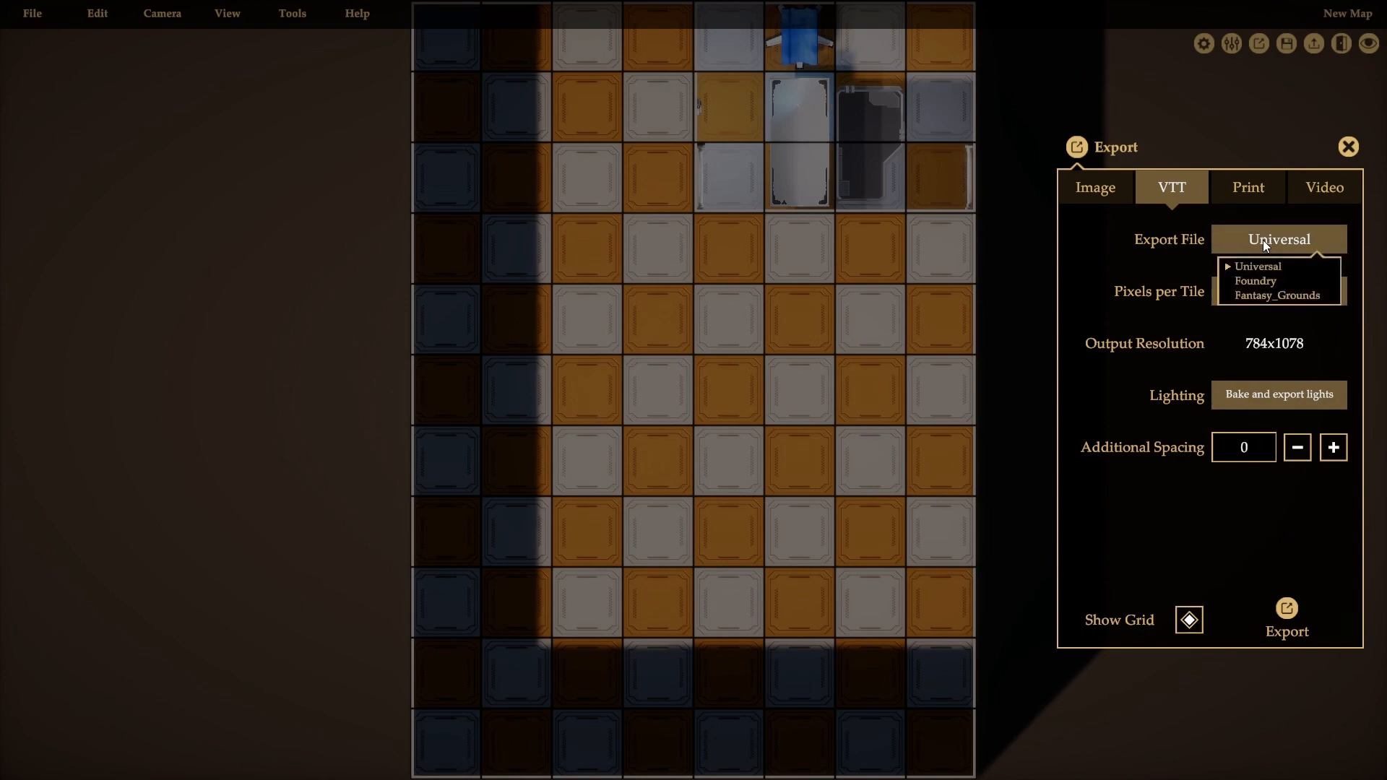
left_click(1273, 295)
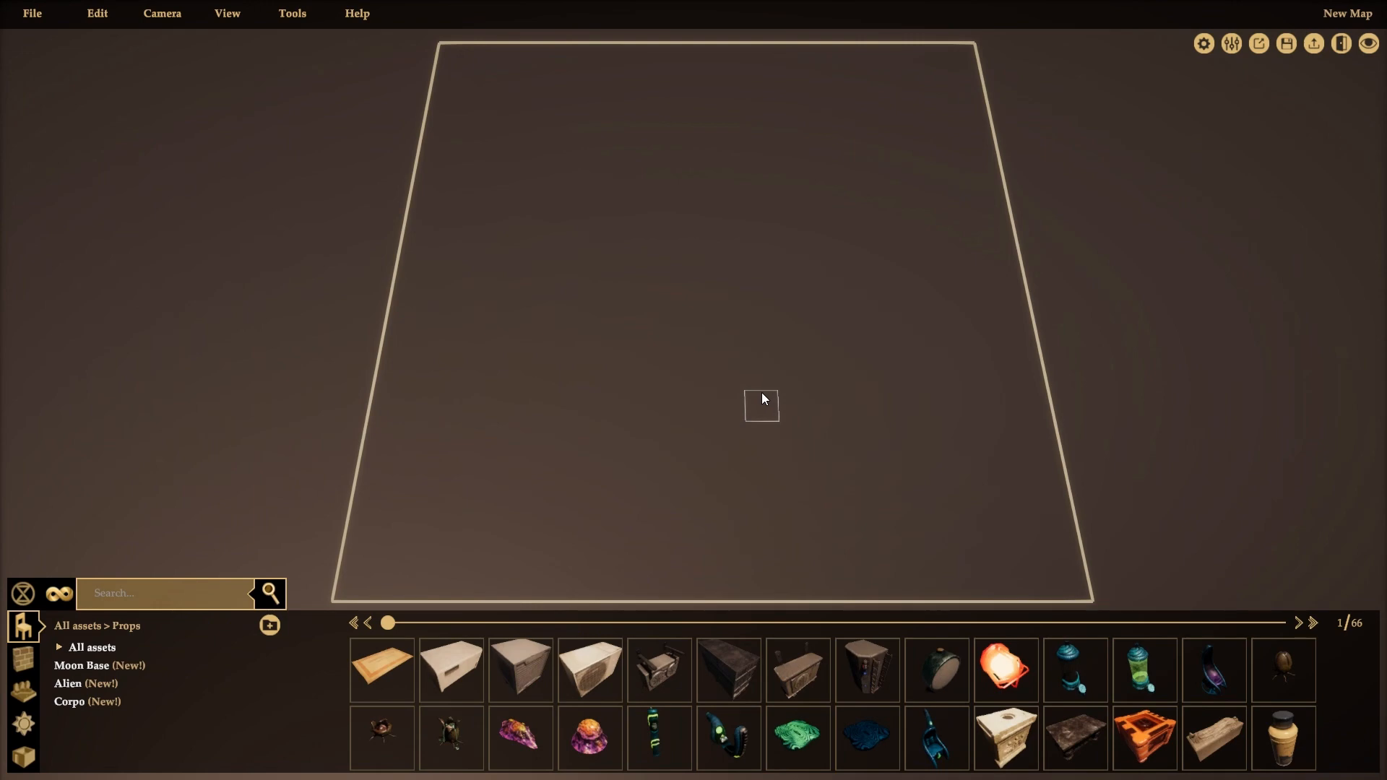
Step: On the empty map, limit the props library to the new Corpo category
left_click(26, 757)
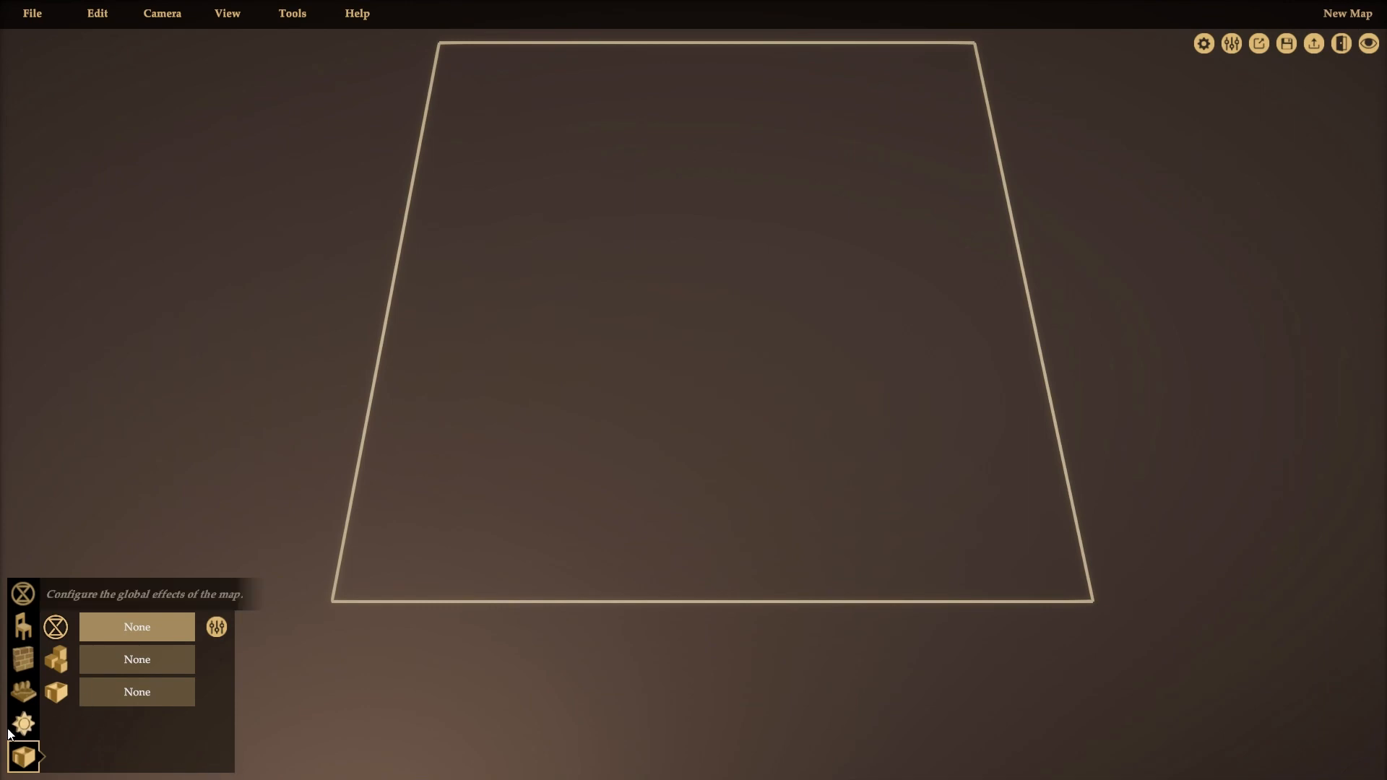
left_click(24, 626)
mouse_move(69, 599)
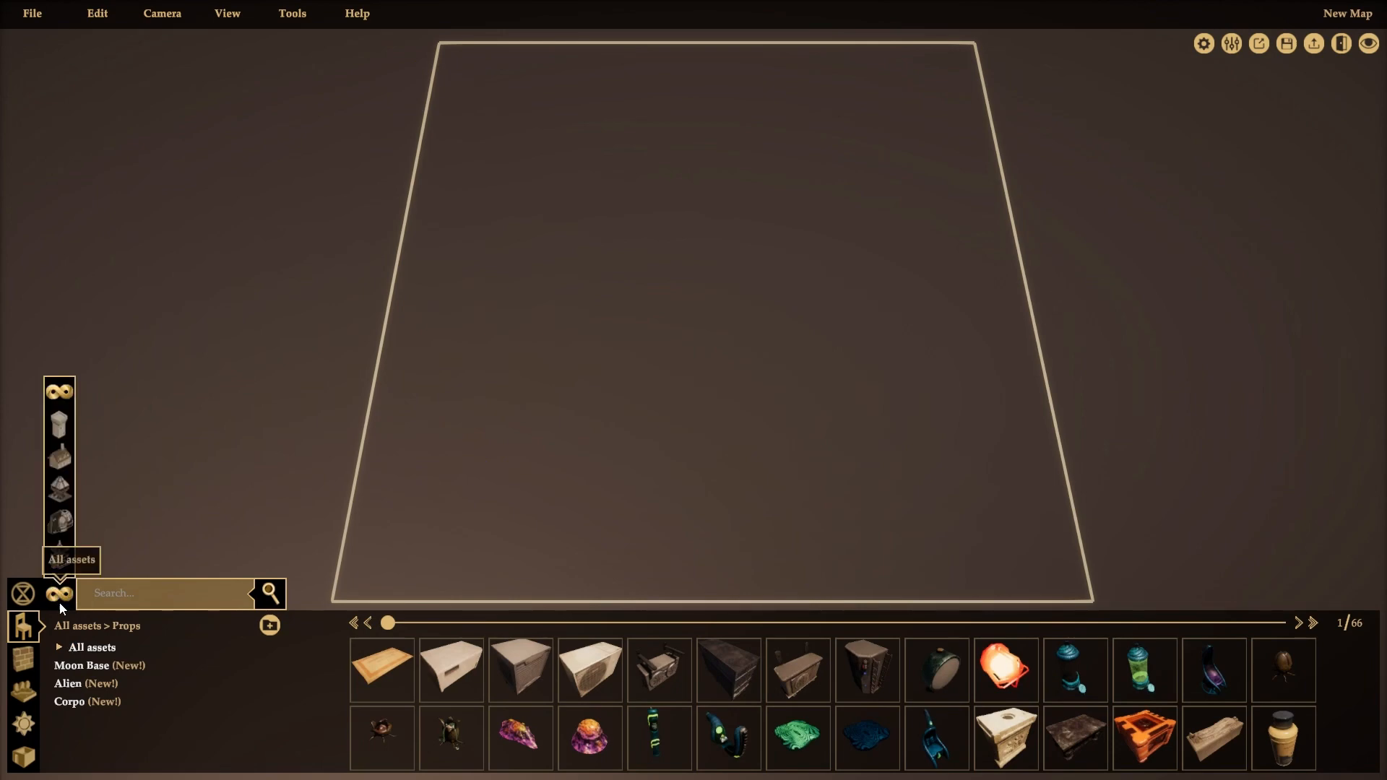
left_click(84, 699)
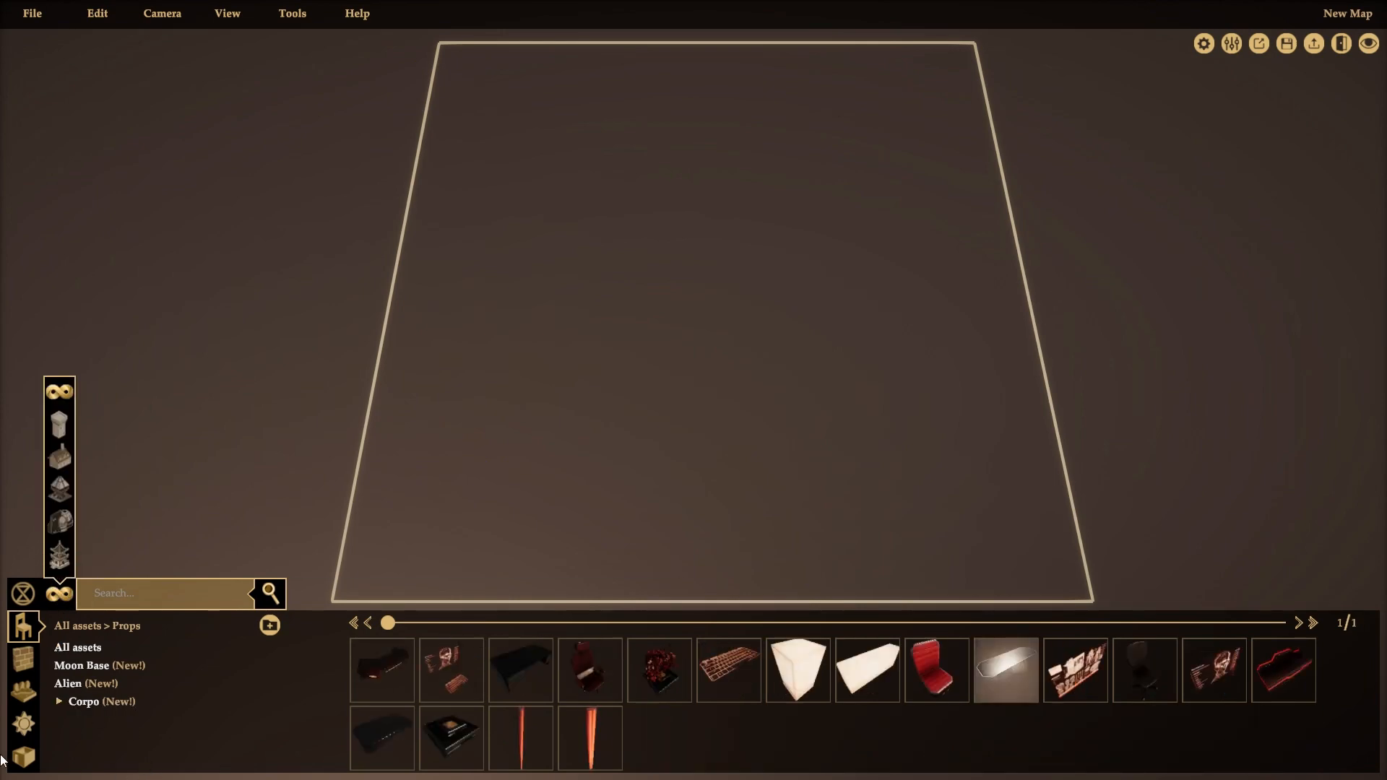
Step: Open the room tool's advanced settings for the Corpo pieces and select the dark floor tile
left_click(24, 756)
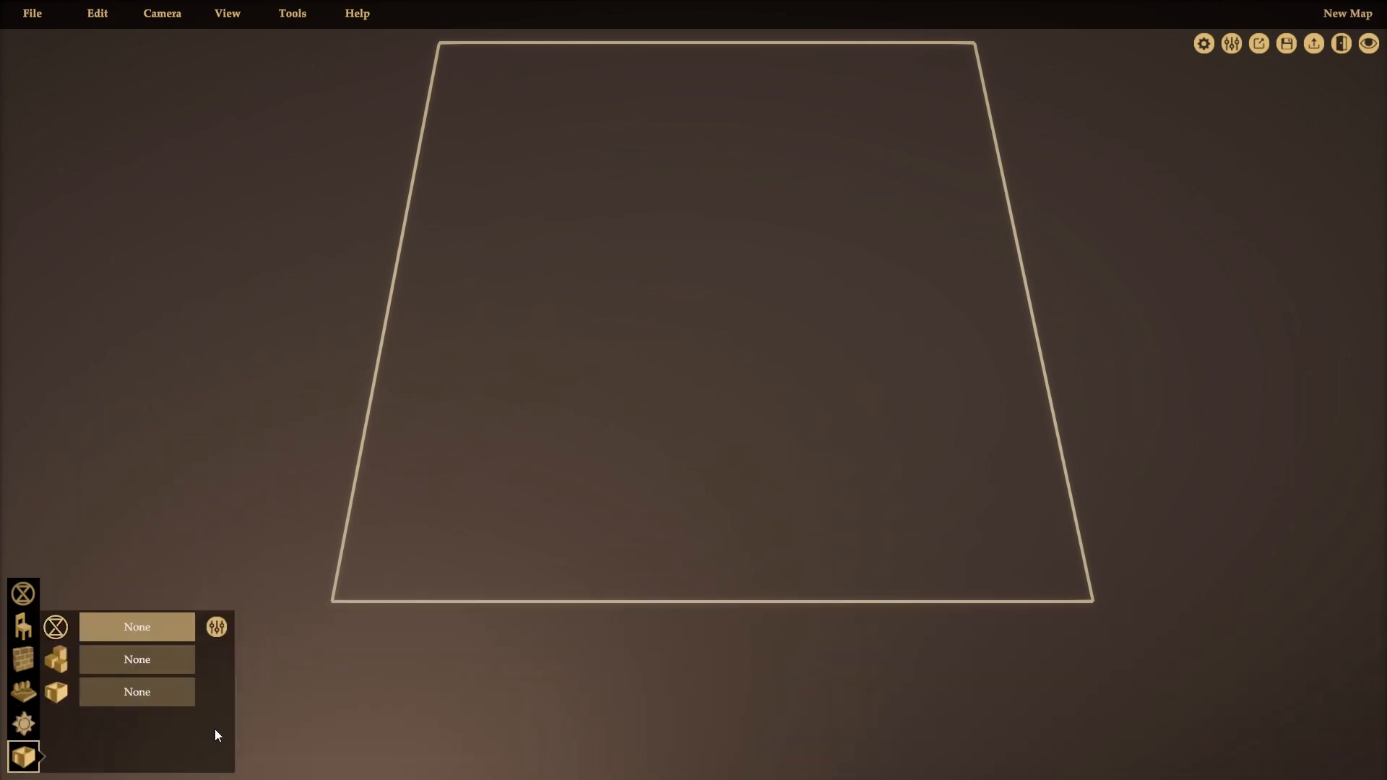
left_click(217, 627)
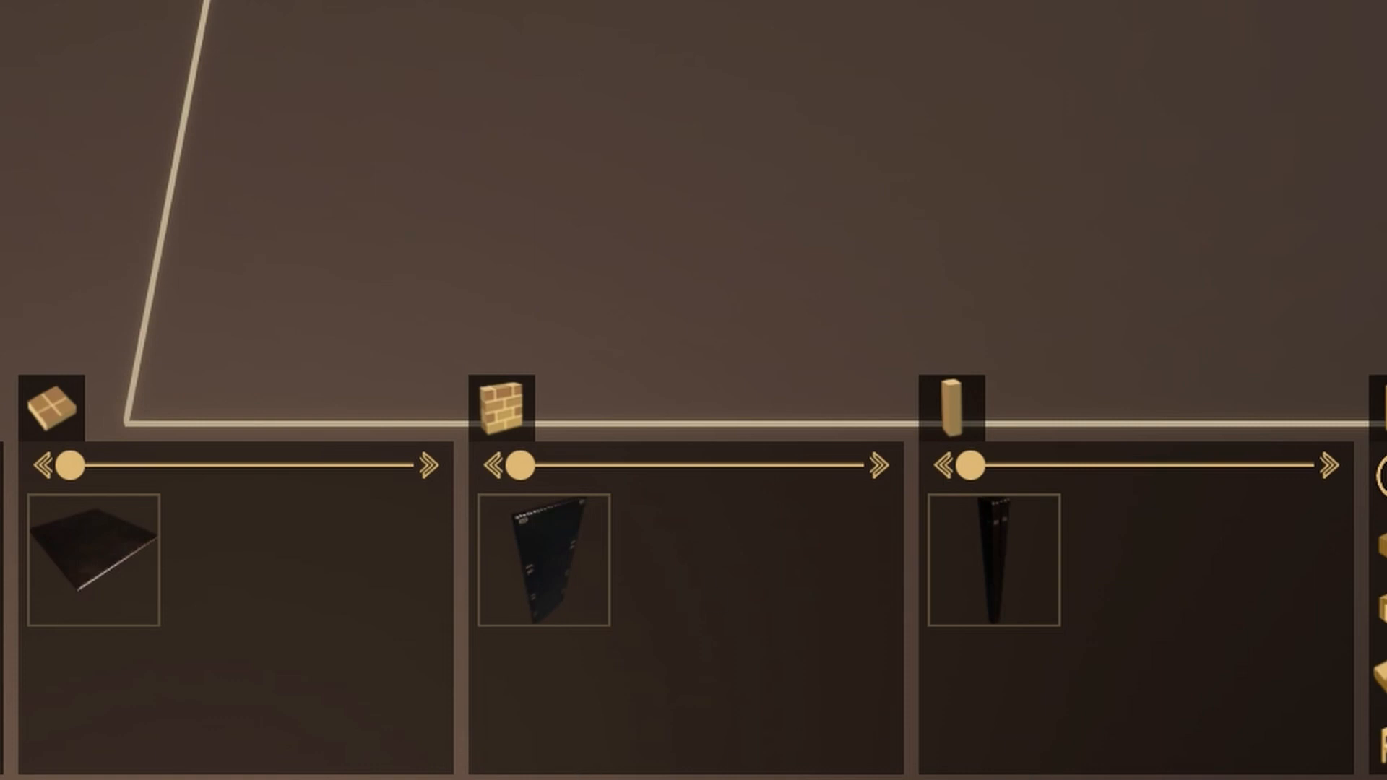
left_click(126, 599)
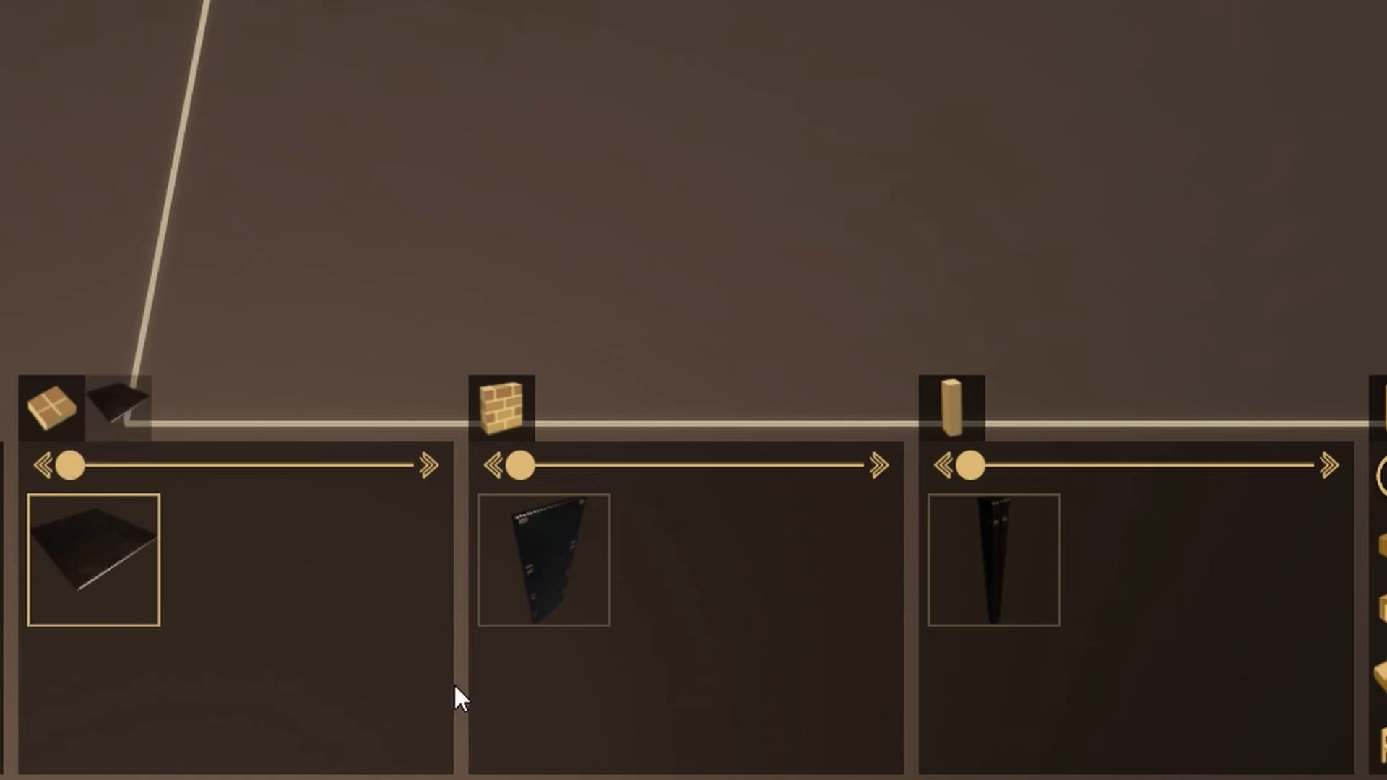
Step: Select the Corpo wall and pillar pieces and build a custom room covering the whole map grid
left_click(575, 568)
left_click(1043, 571)
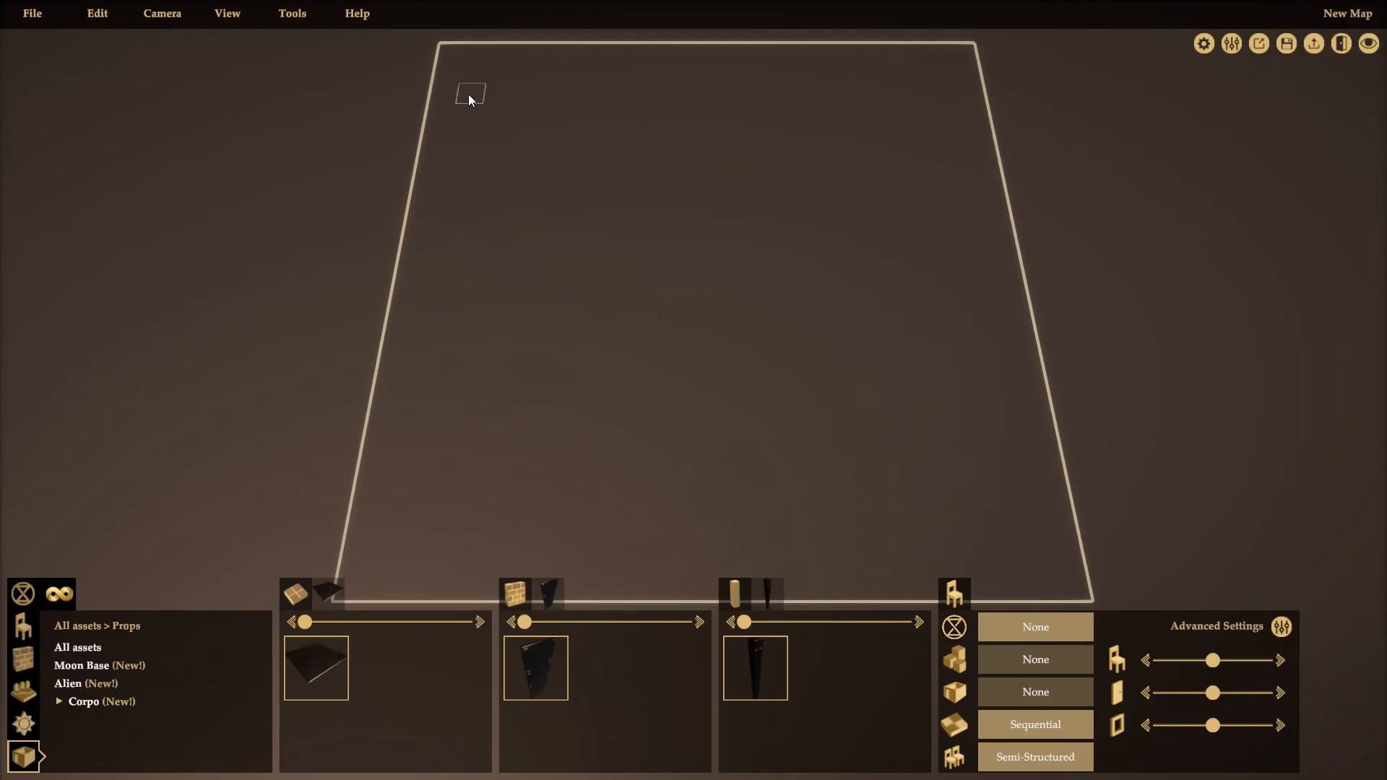
left_click_drag(470, 100, 1063, 581)
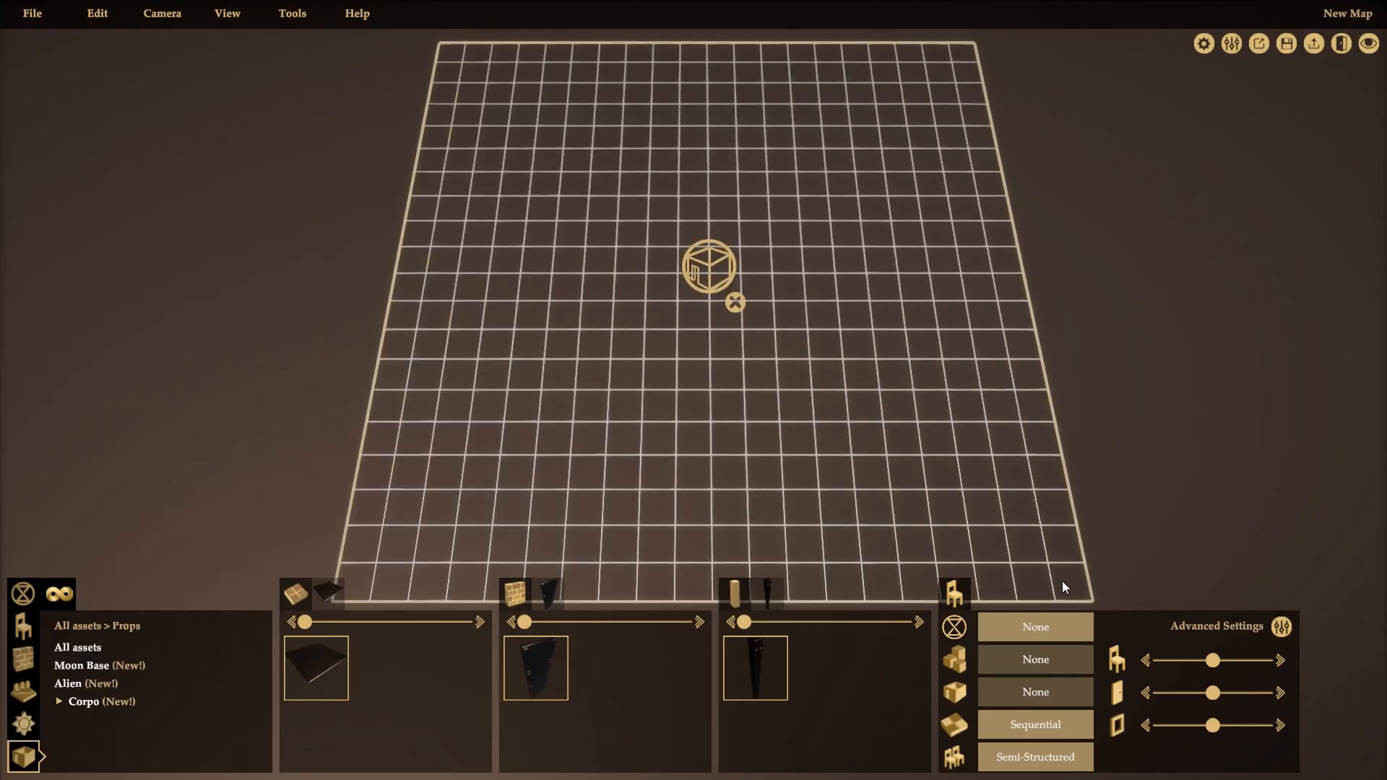
left_click(692, 271)
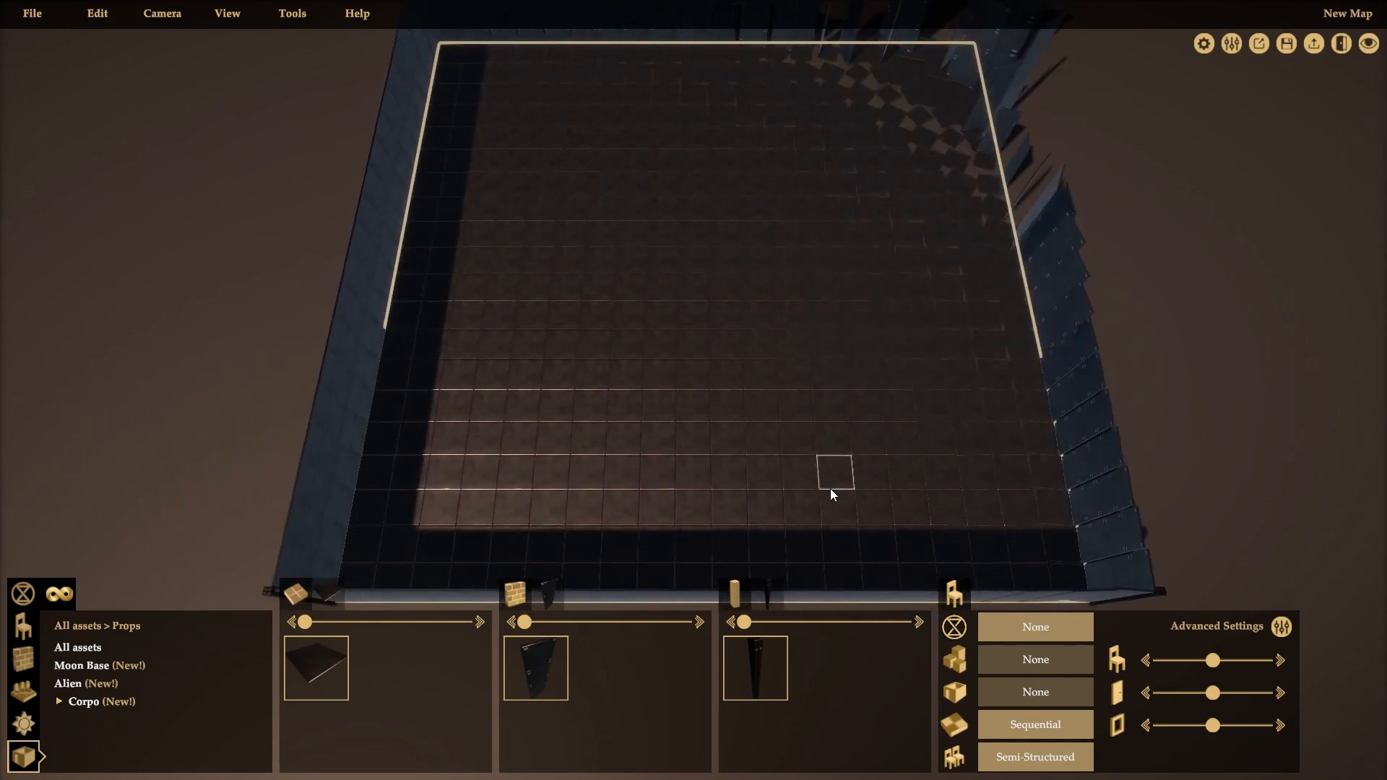
Step: From the Corpo structures, place a Corpo Door in the room's back wall
middle_click_drag(945, 340, 941, 190)
middle_click_drag(922, 136, 1152, 71)
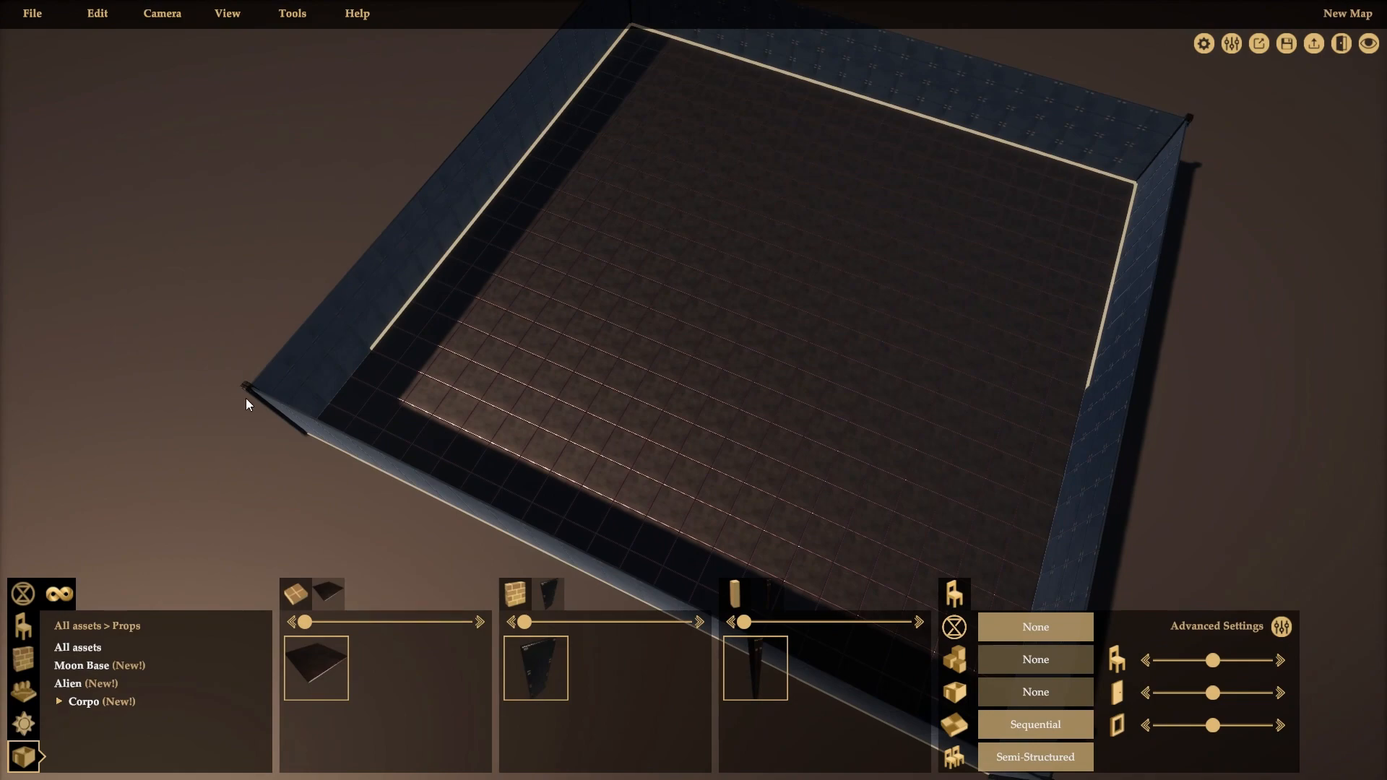
middle_click_drag(768, 337, 1026, 254)
key("w")
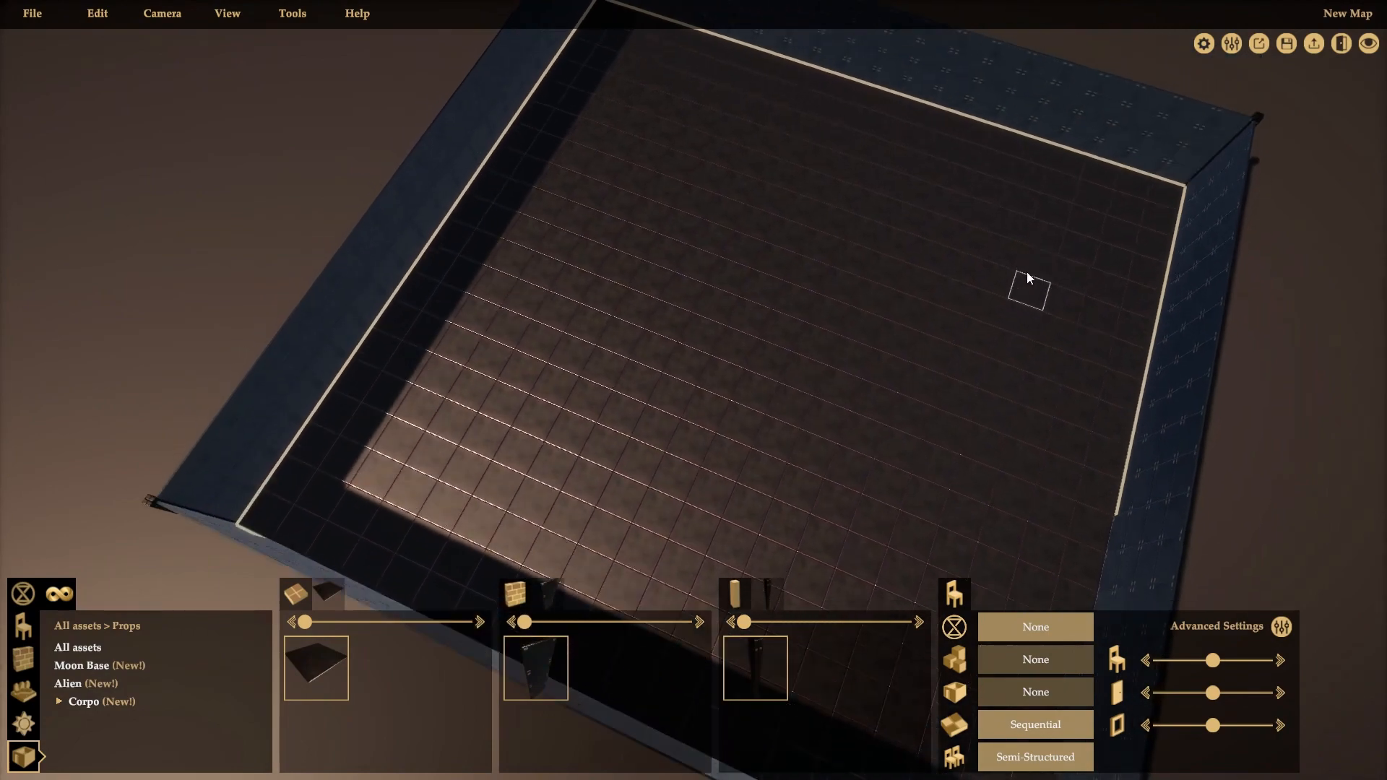
scroll(889, 377, "up", 1)
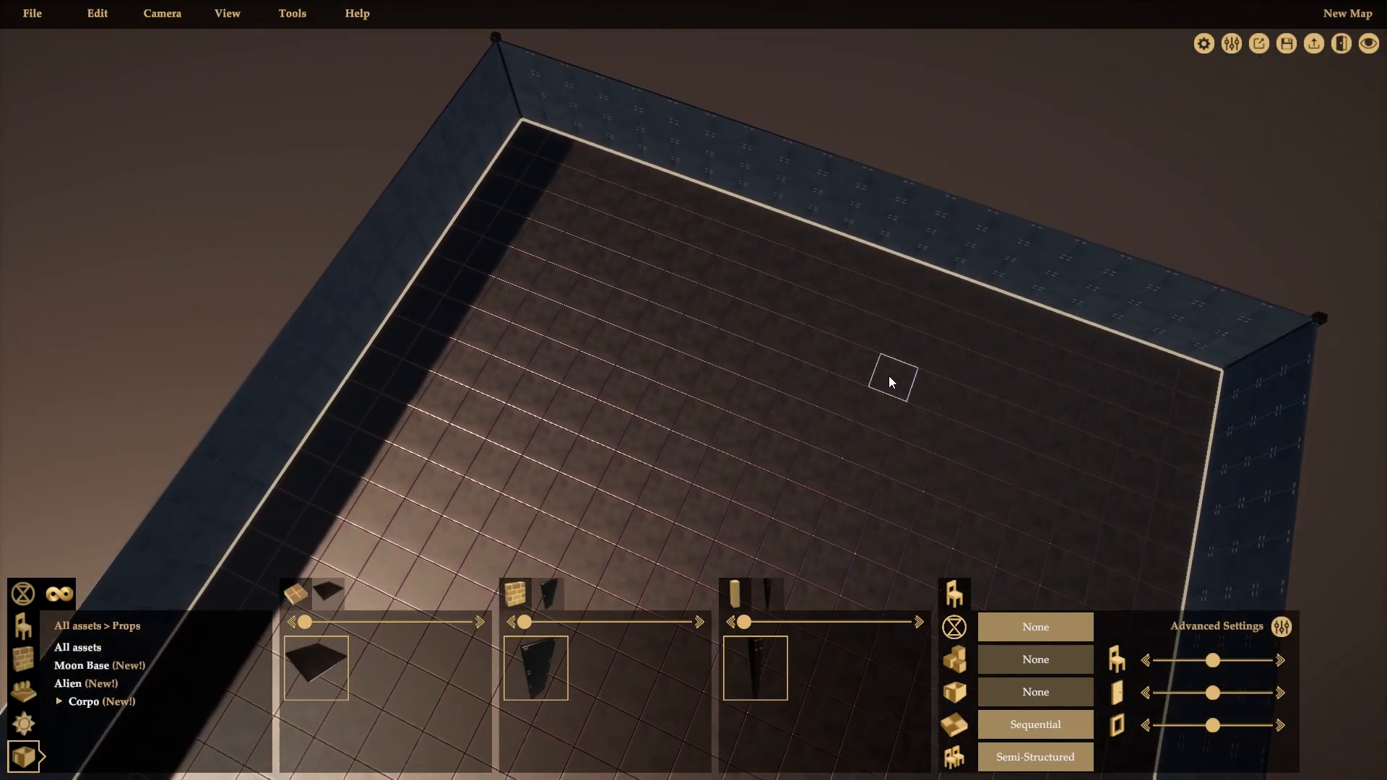
scroll(889, 381, "up", 2)
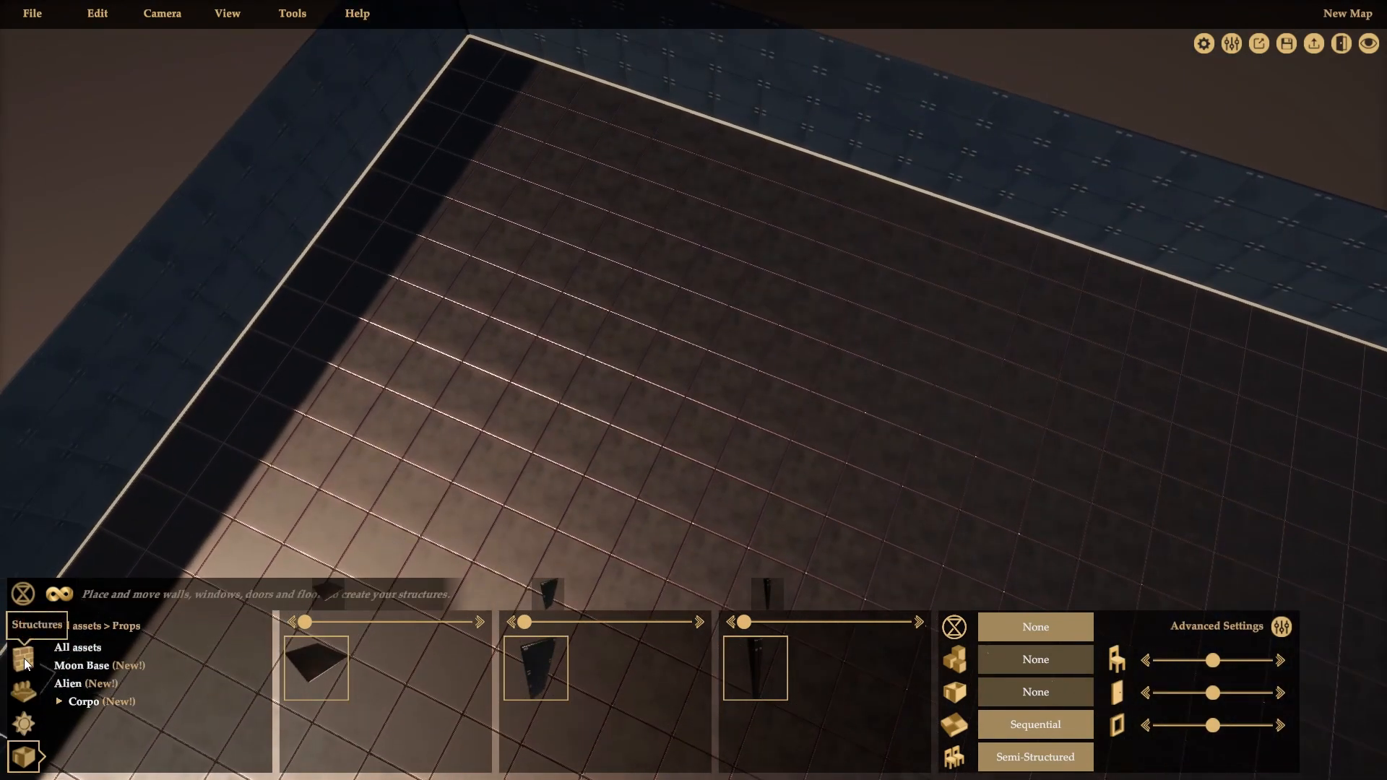
left_click(24, 659)
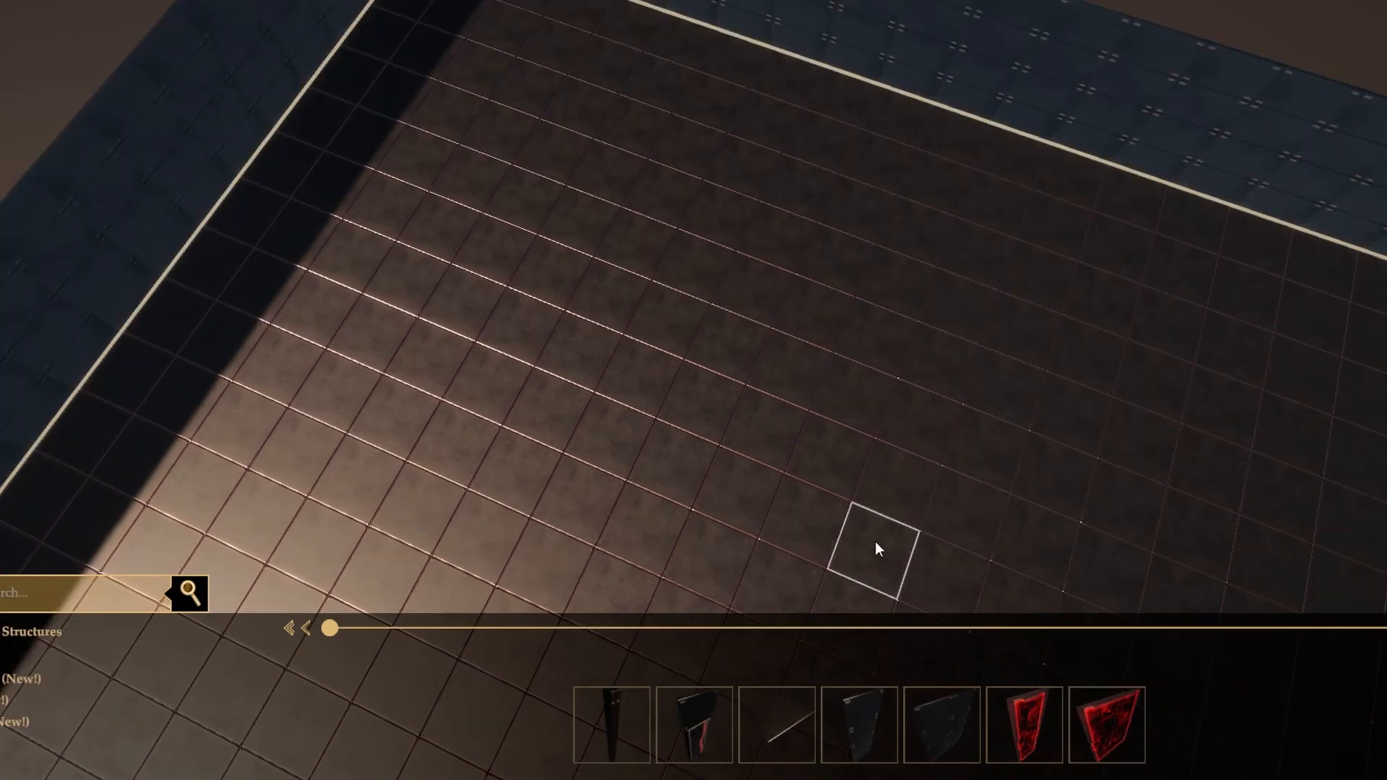
left_click(698, 735)
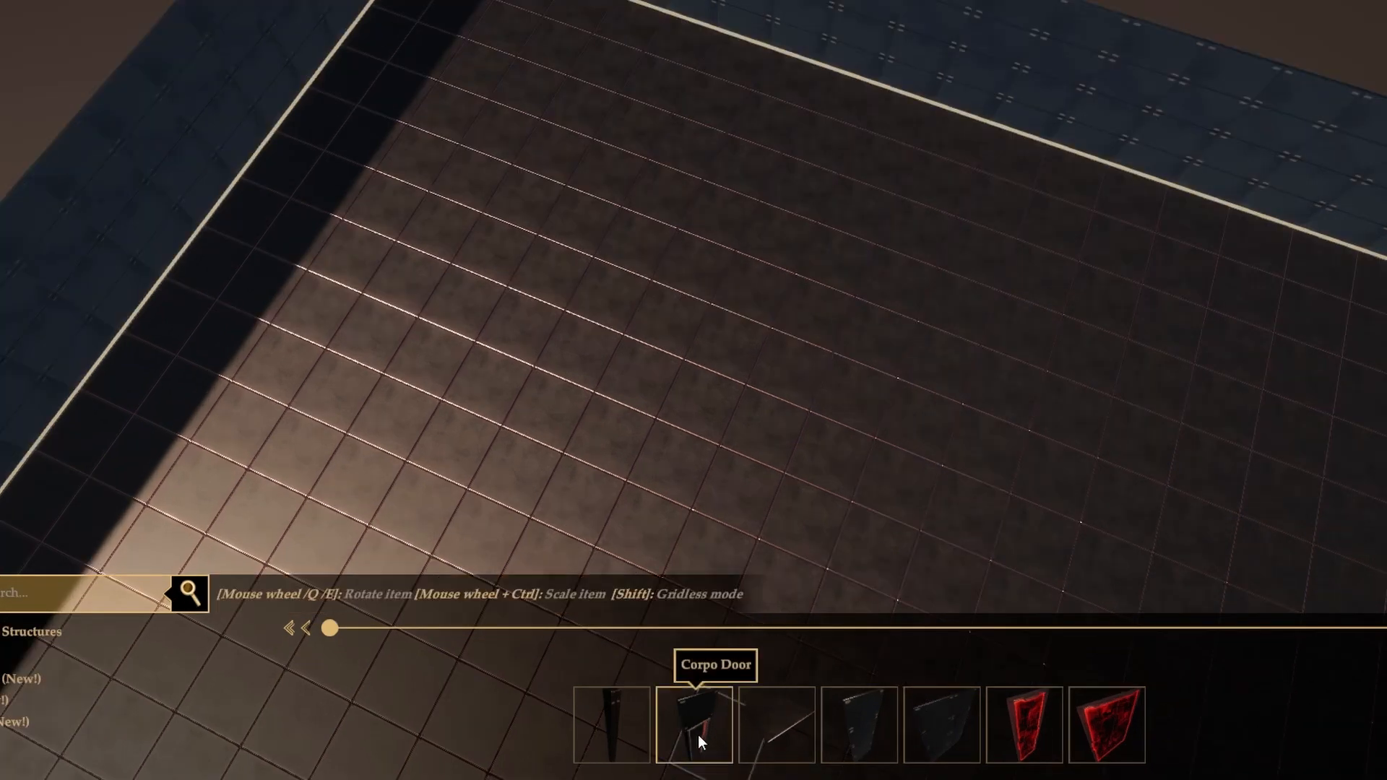
left_click(847, 113)
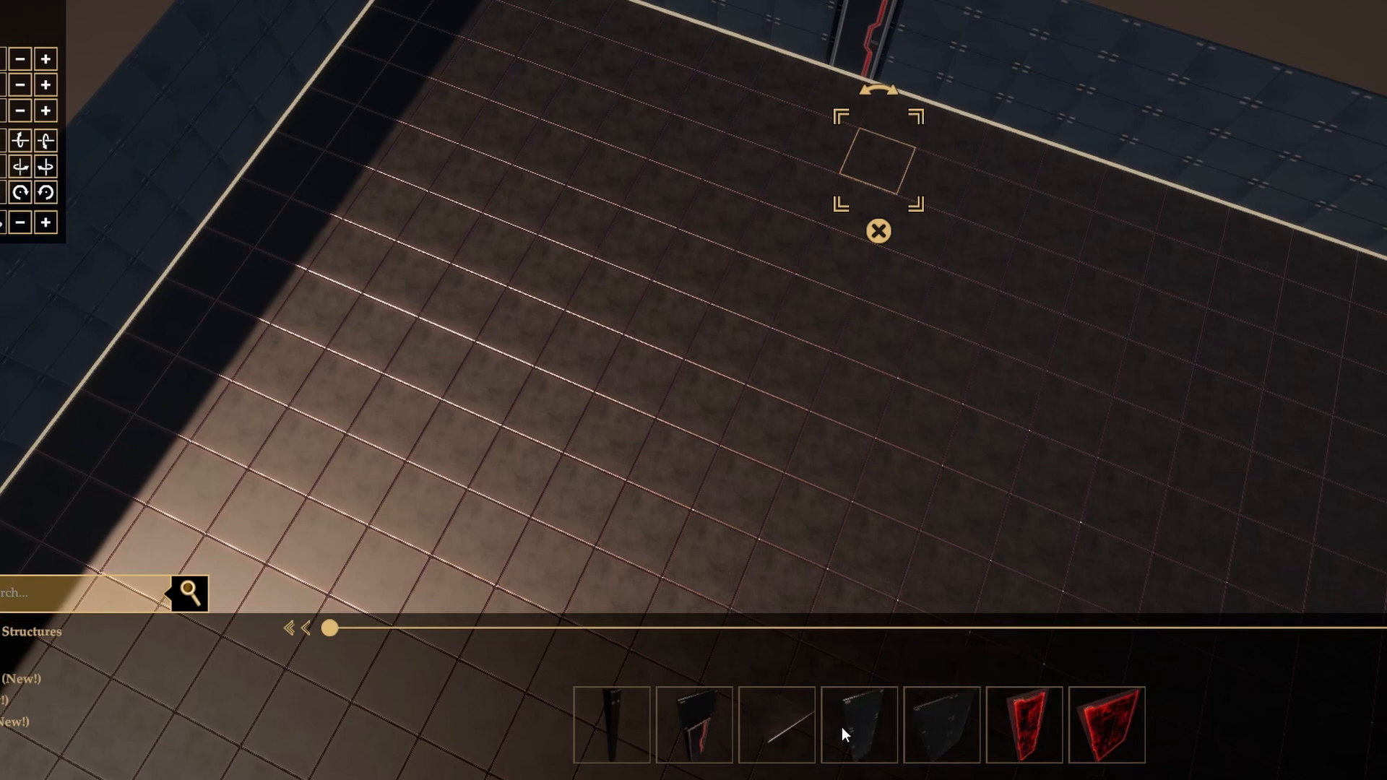
Step: Place a free-standing Corpo Wall 2x1 on the floor inside the room, near the back wall
left_click(939, 735)
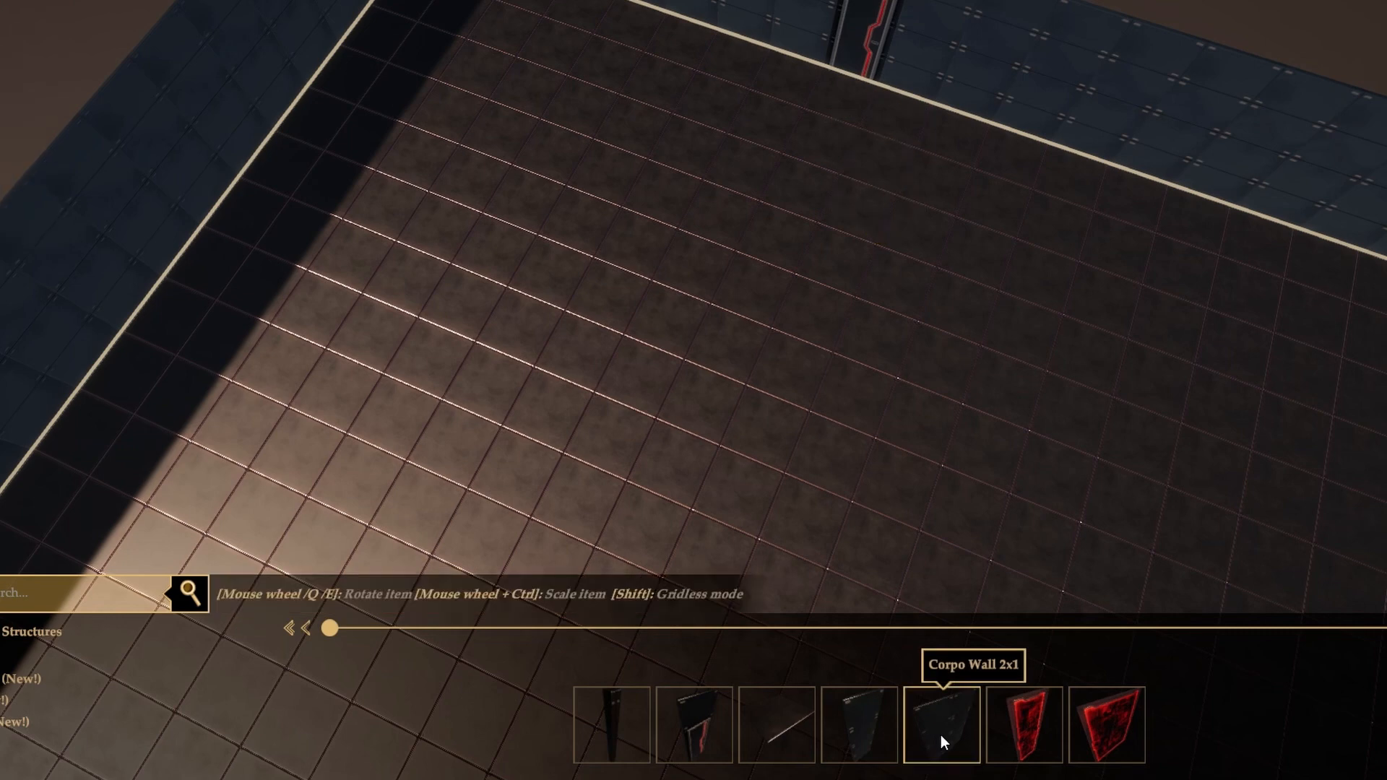
left_click(1004, 302)
left_click(842, 444)
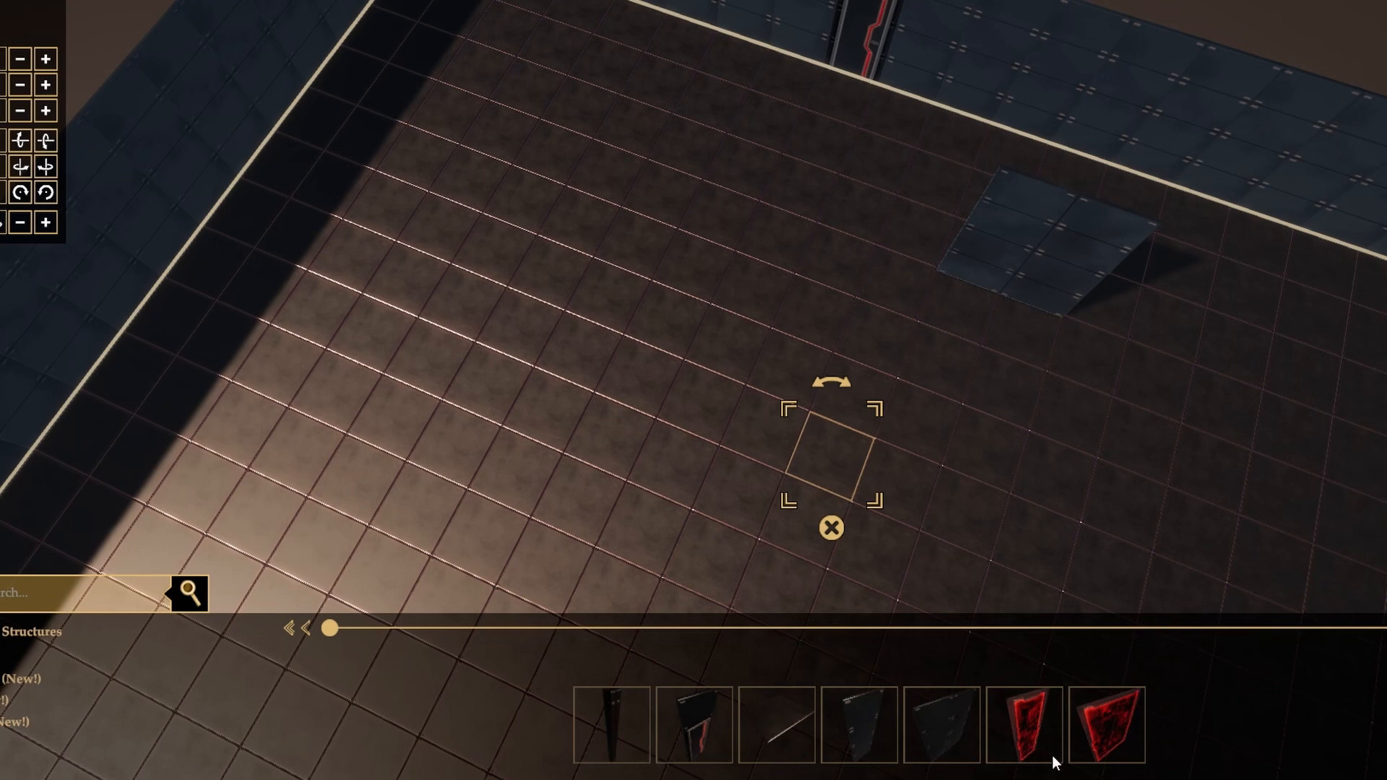
Step: Insert a Corpo Window 1x1 in the back wall beside the door and move the free-standing wall to X -3.00, Z 7.00
left_click(1033, 743)
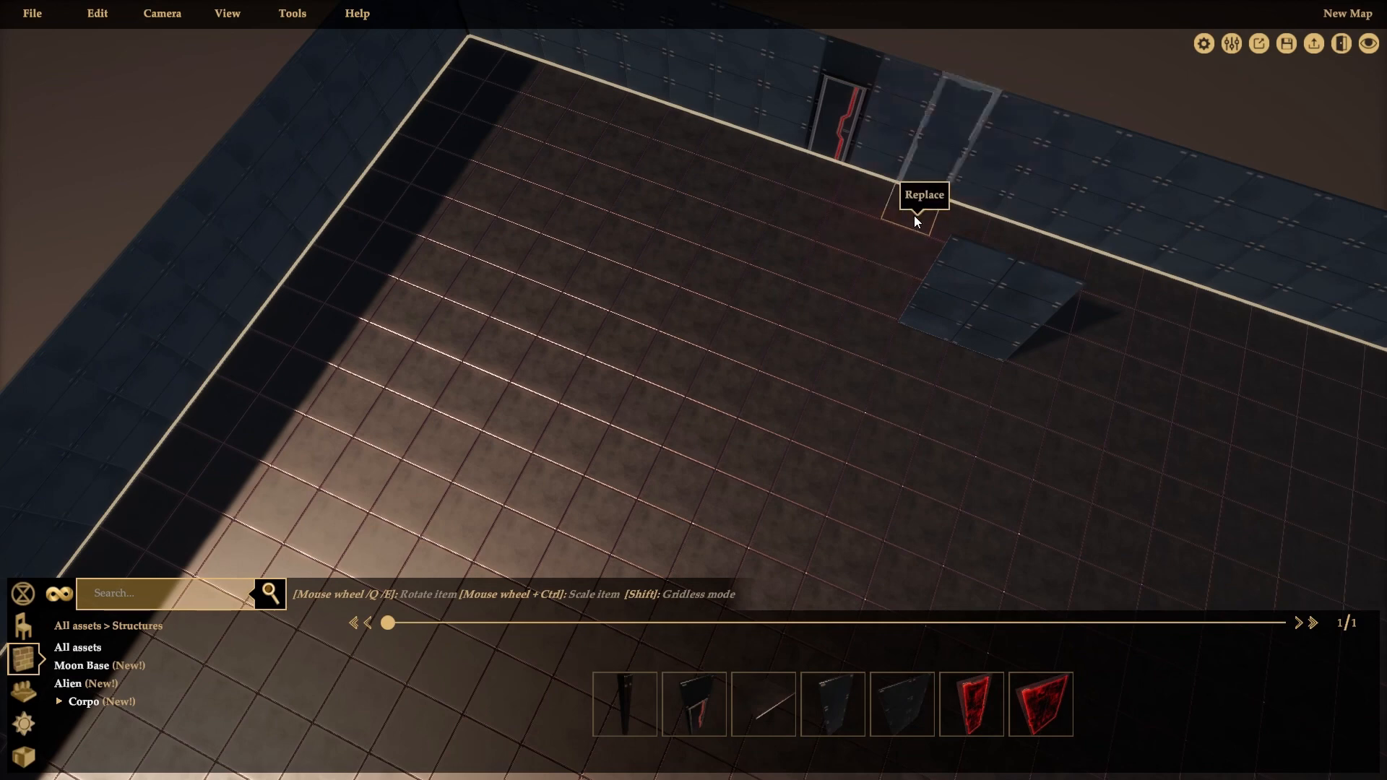
left_click(957, 145)
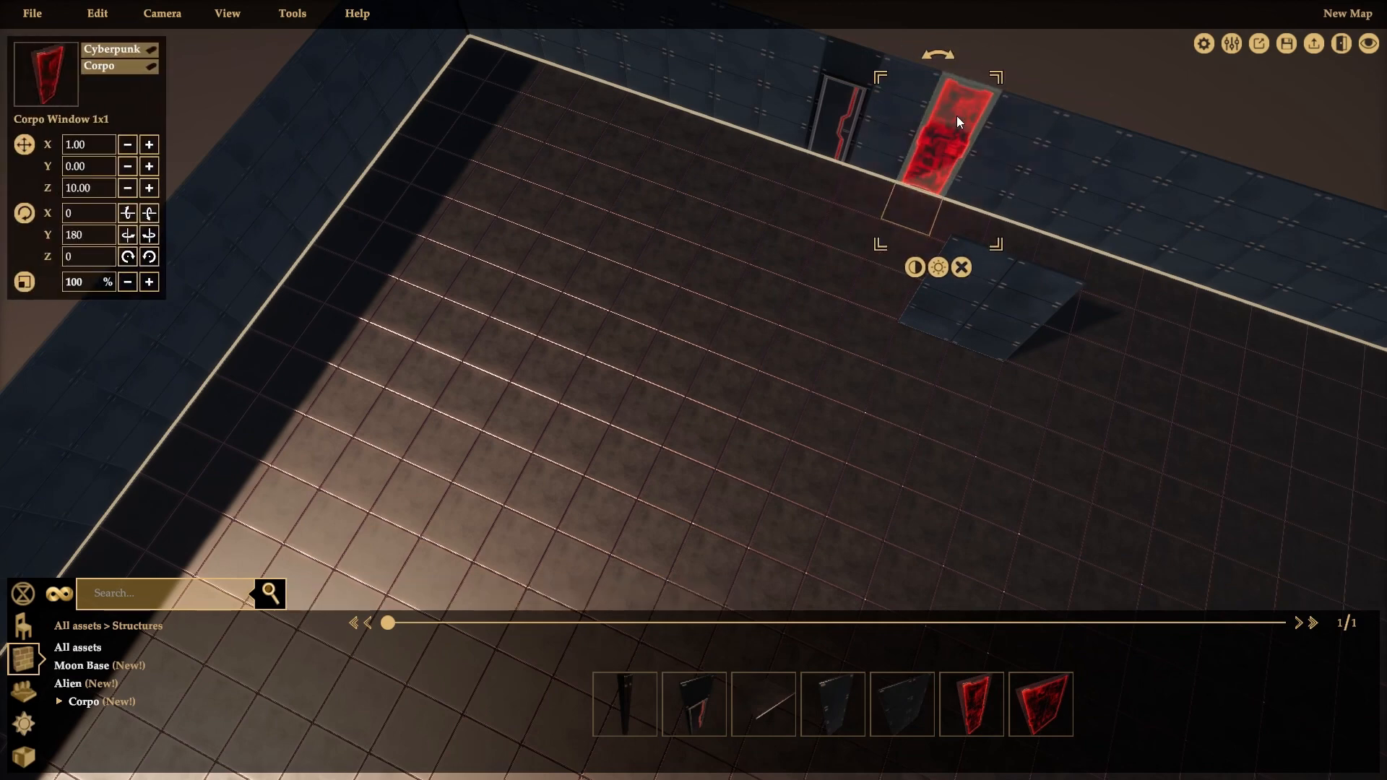
left_click(994, 303)
left_click_drag(1000, 306, 650, 245)
Step: Insert a Corpo Window 2x1 in the back wall at X 4.00, Z 10.00, beside the smaller window
middle_click_drag(1047, 320, 957, 329)
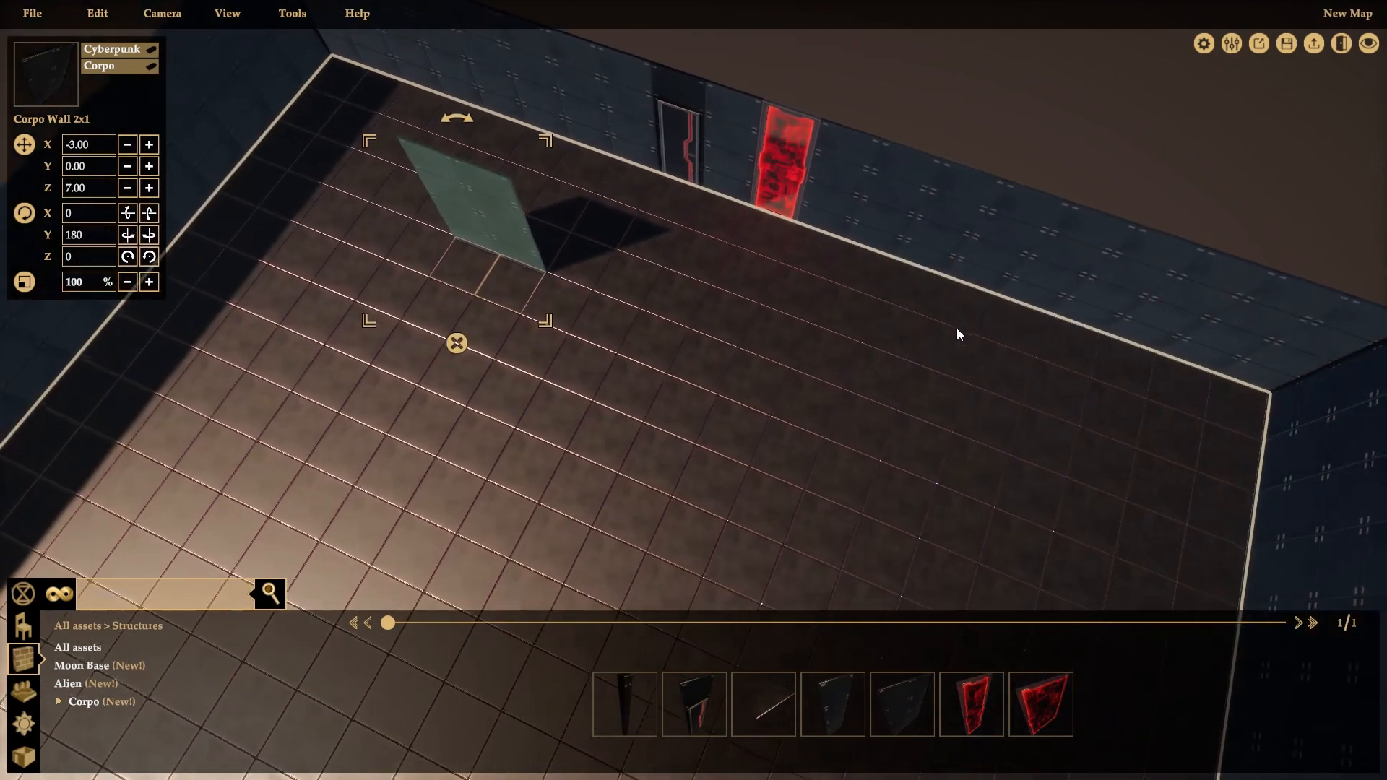
scroll(961, 325, "up", 3)
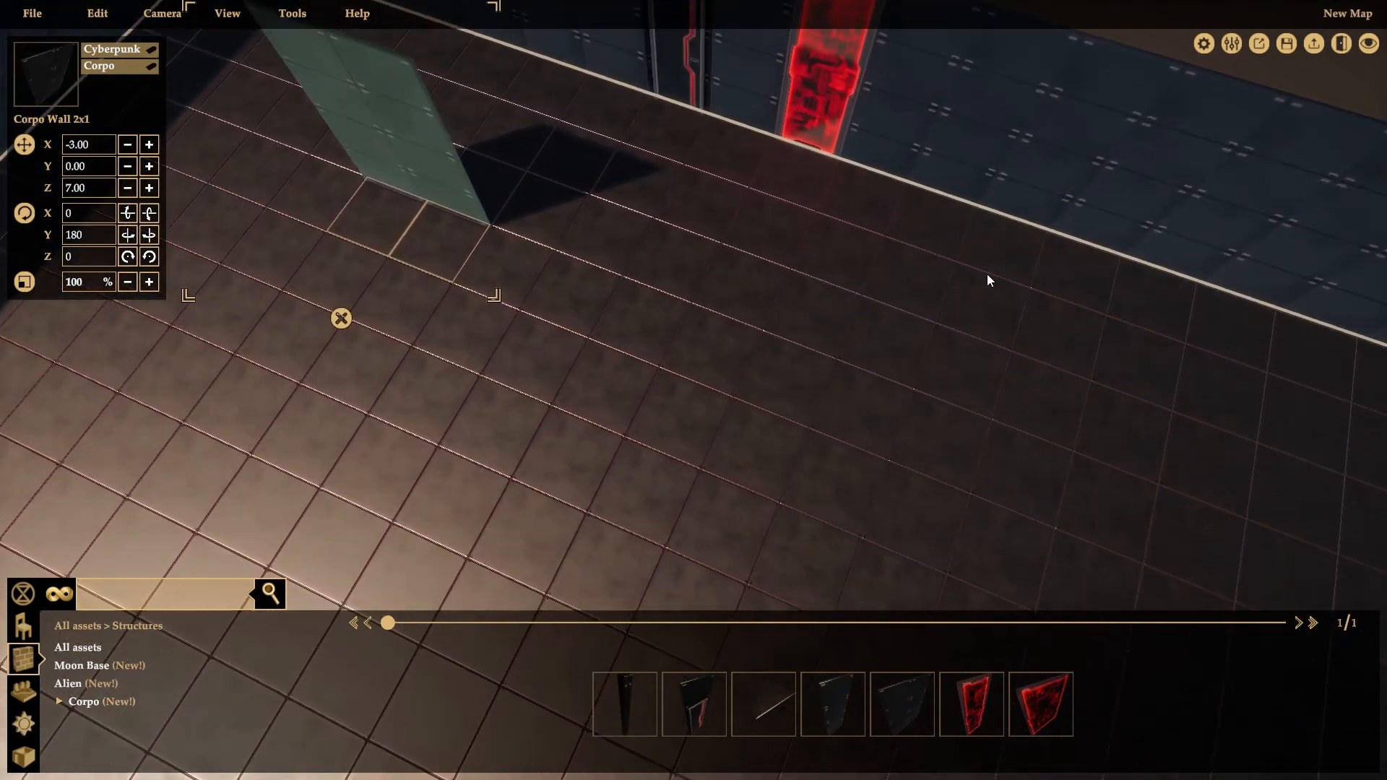
middle_click_drag(987, 275, 1023, 218)
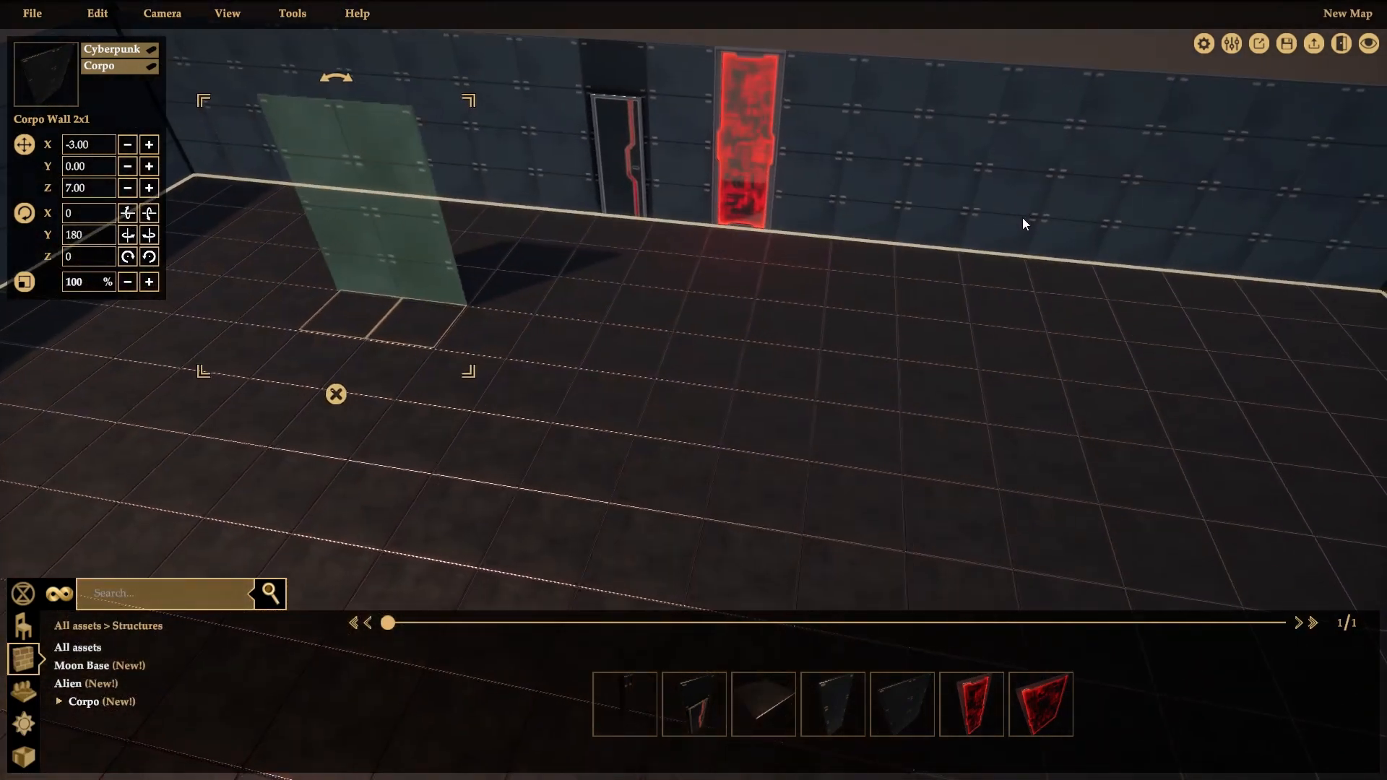
left_click(1039, 705)
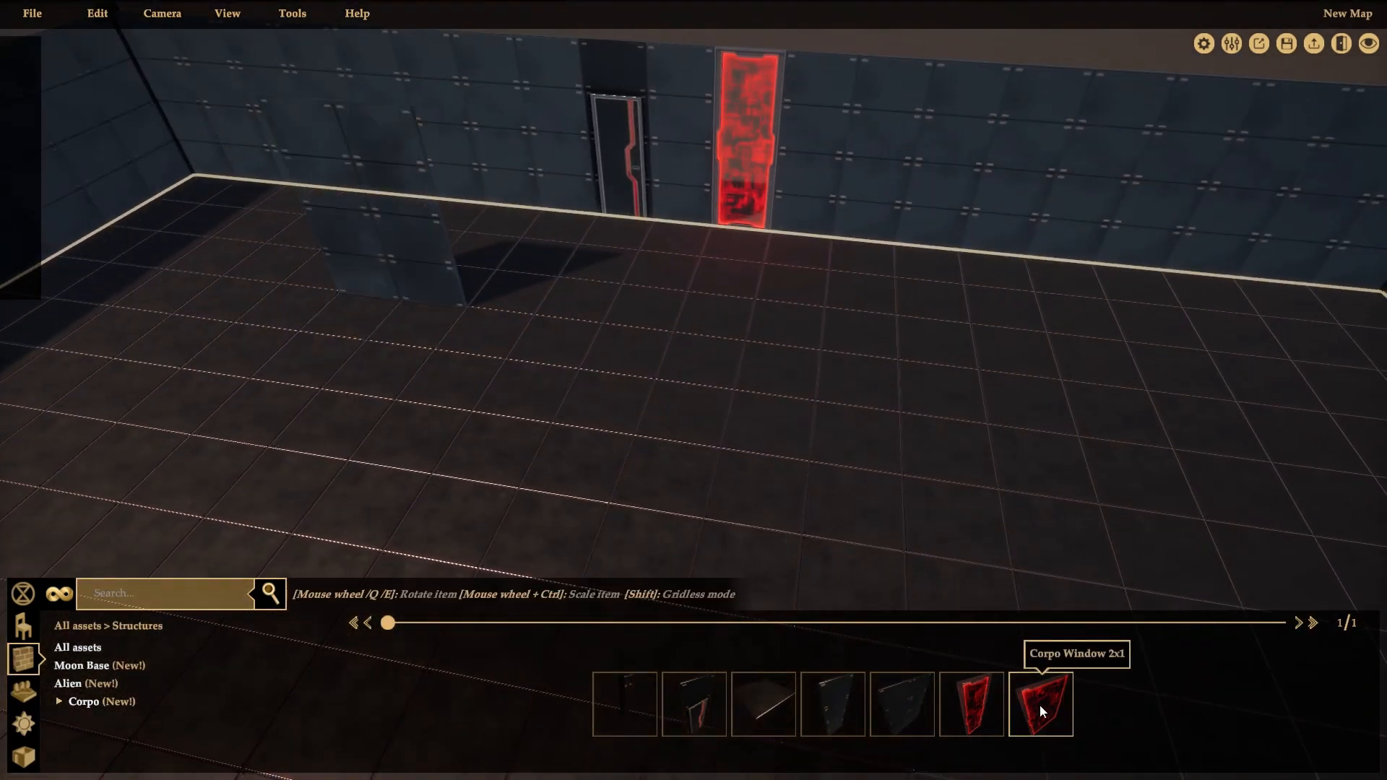
left_click(986, 276)
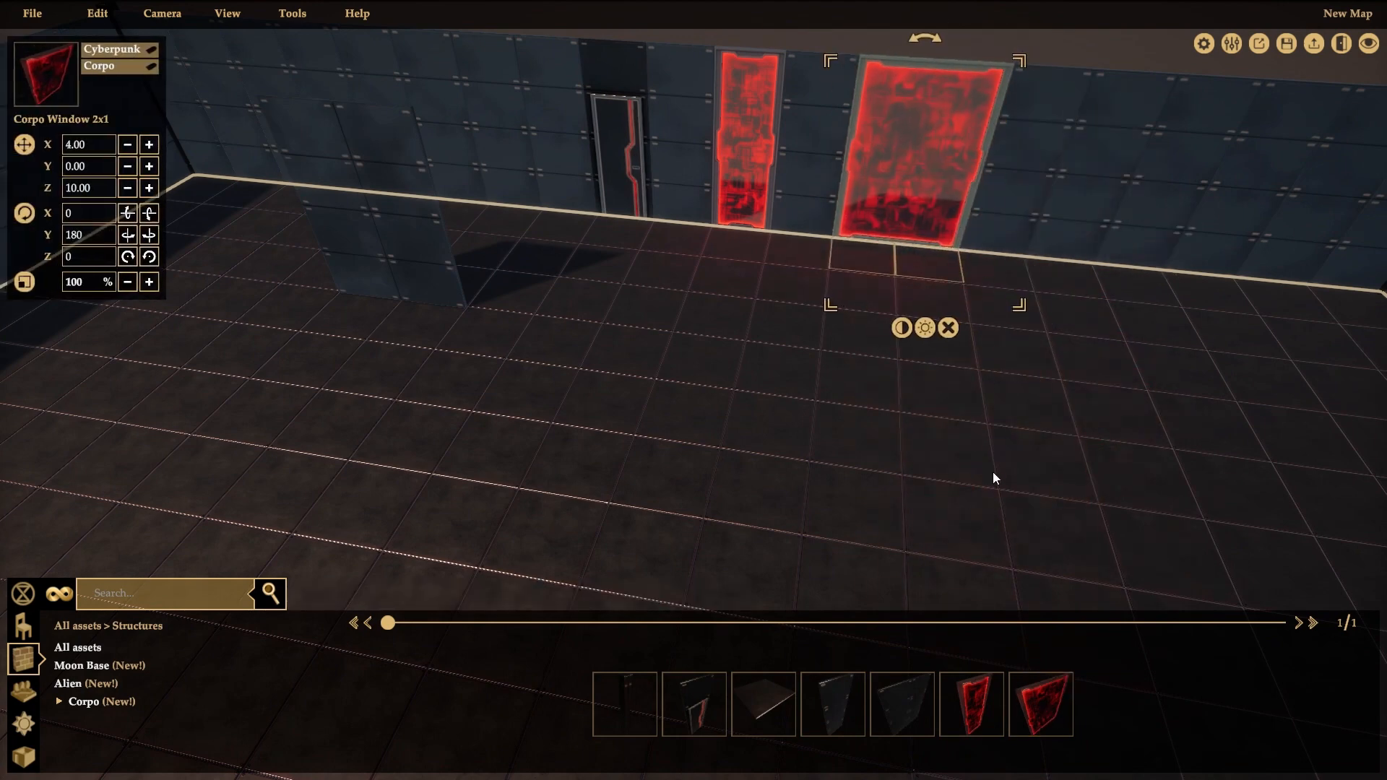
left_click(944, 499)
left_click(706, 461)
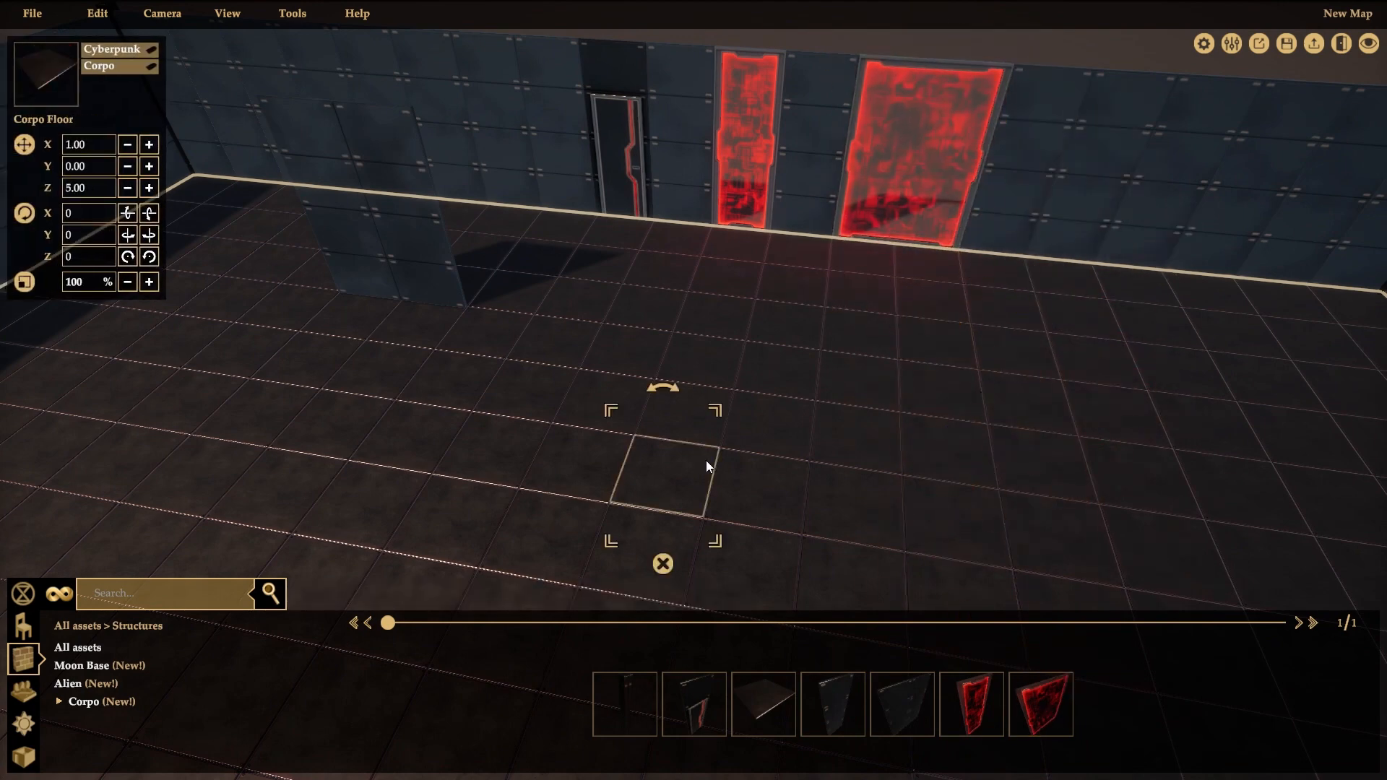
Step: From the Corpo props, place a Corpo Chairman Desk at X 5.00, Z 7.00, in front of the windows
scroll(718, 454, "down", 5)
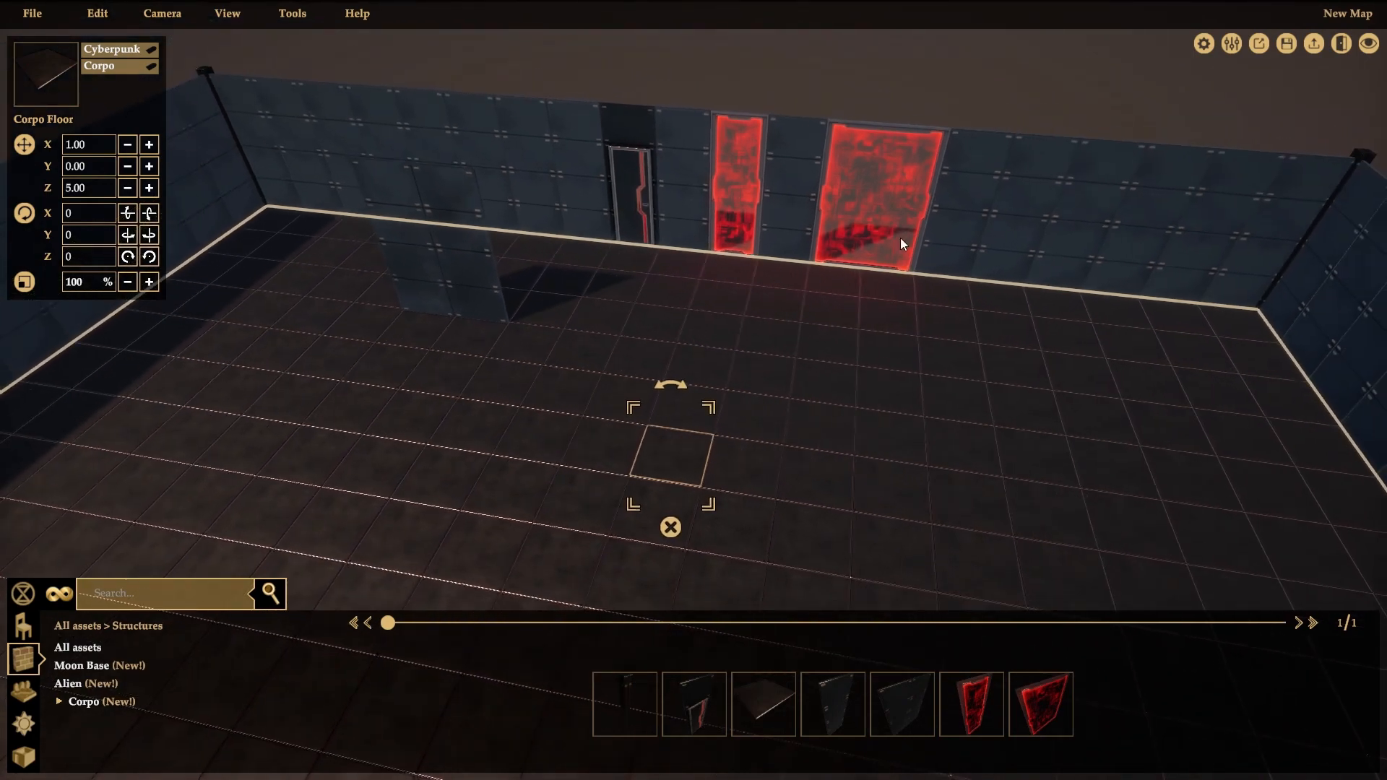
scroll(889, 390, "down", 3)
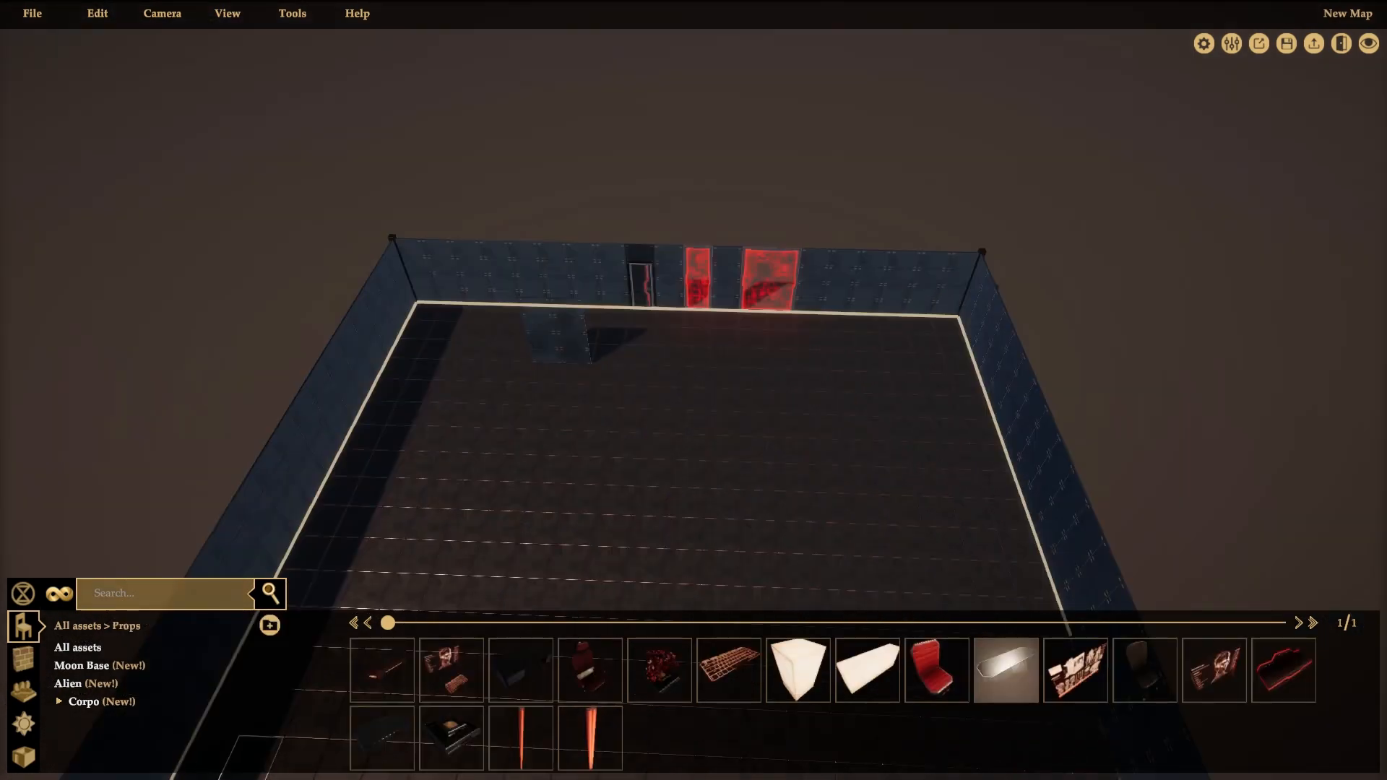
scroll(684, 486, "up", 5)
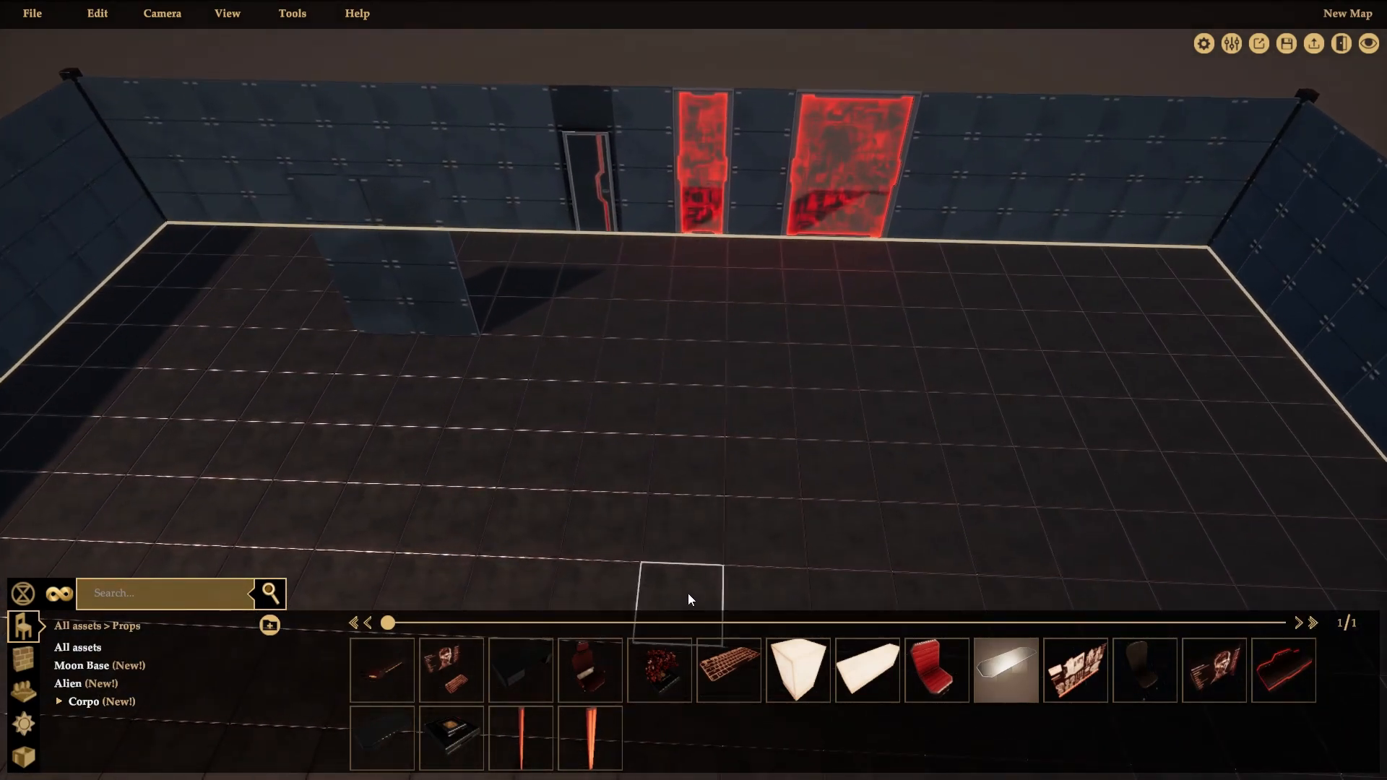
left_click(382, 675)
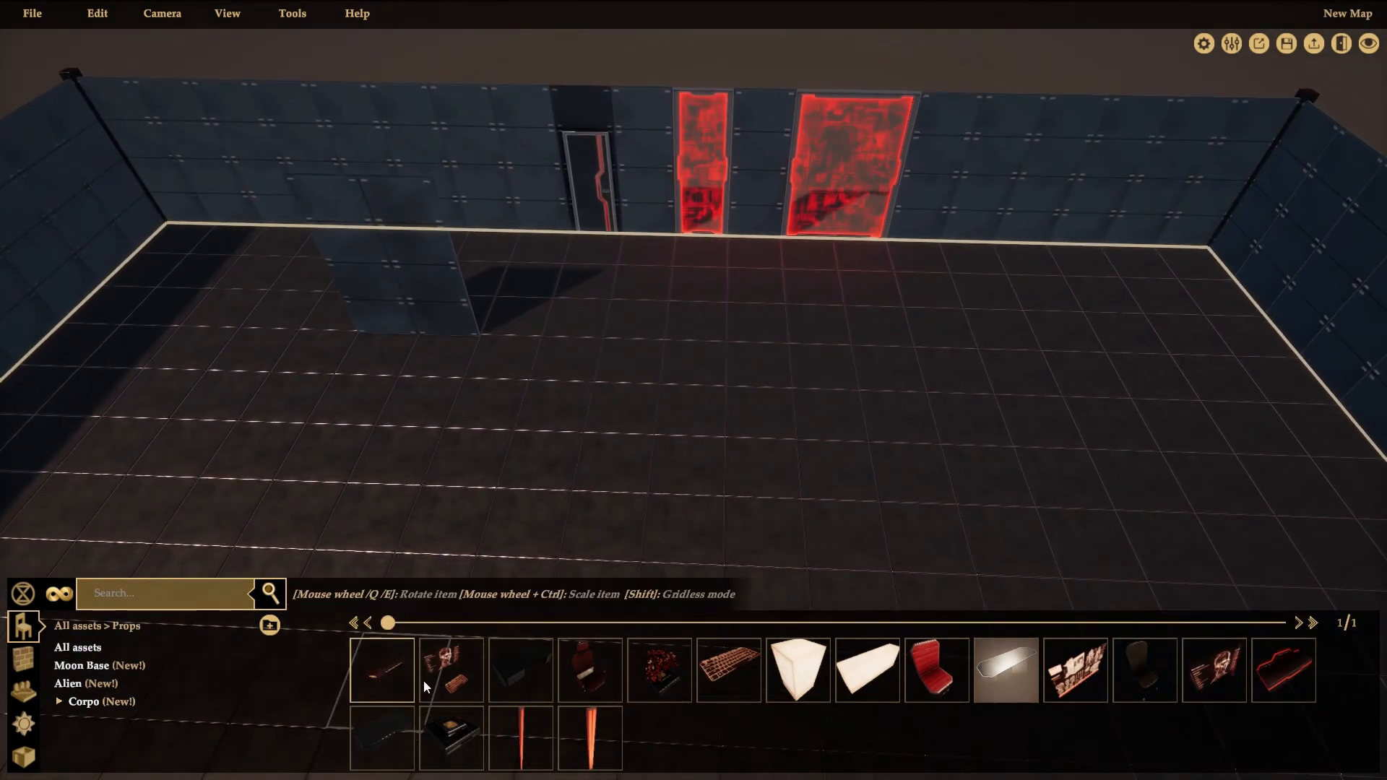
left_click(979, 341)
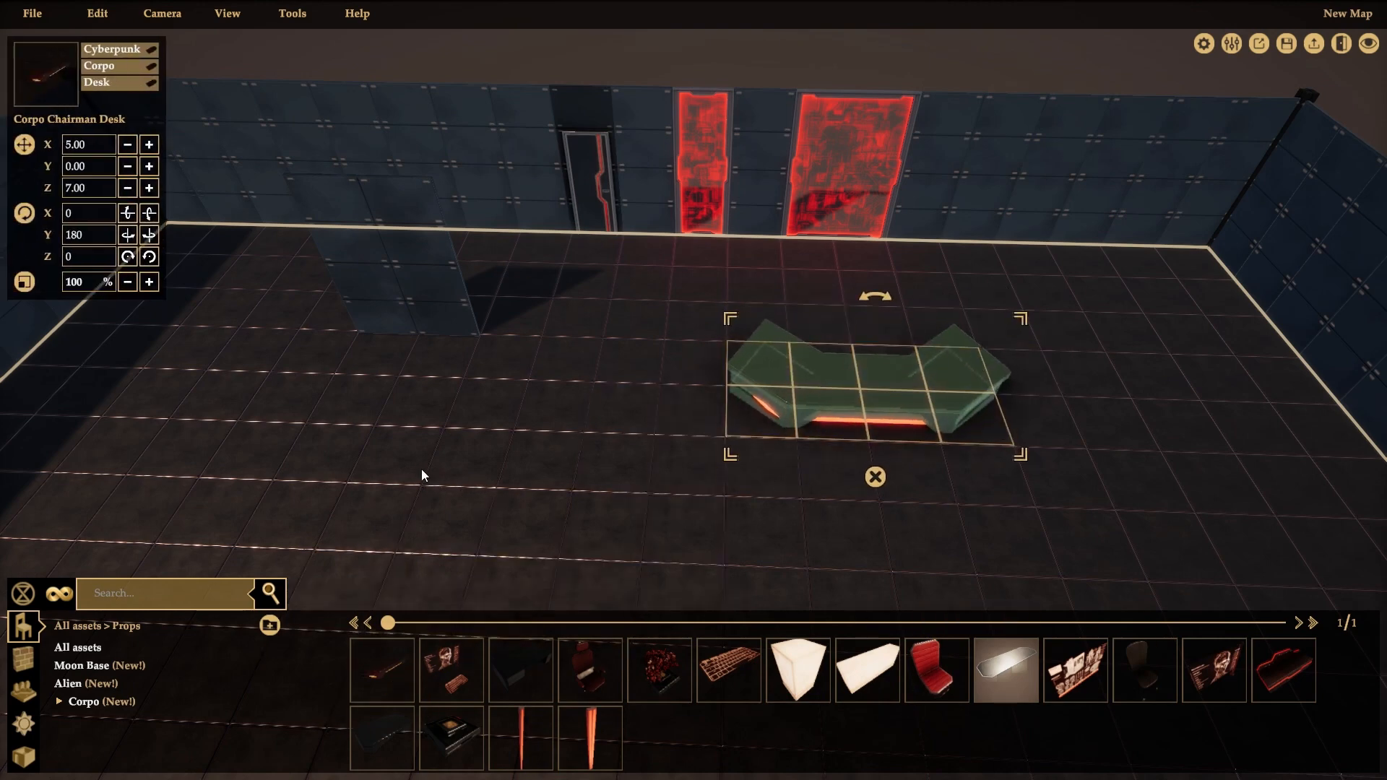
left_click(978, 492)
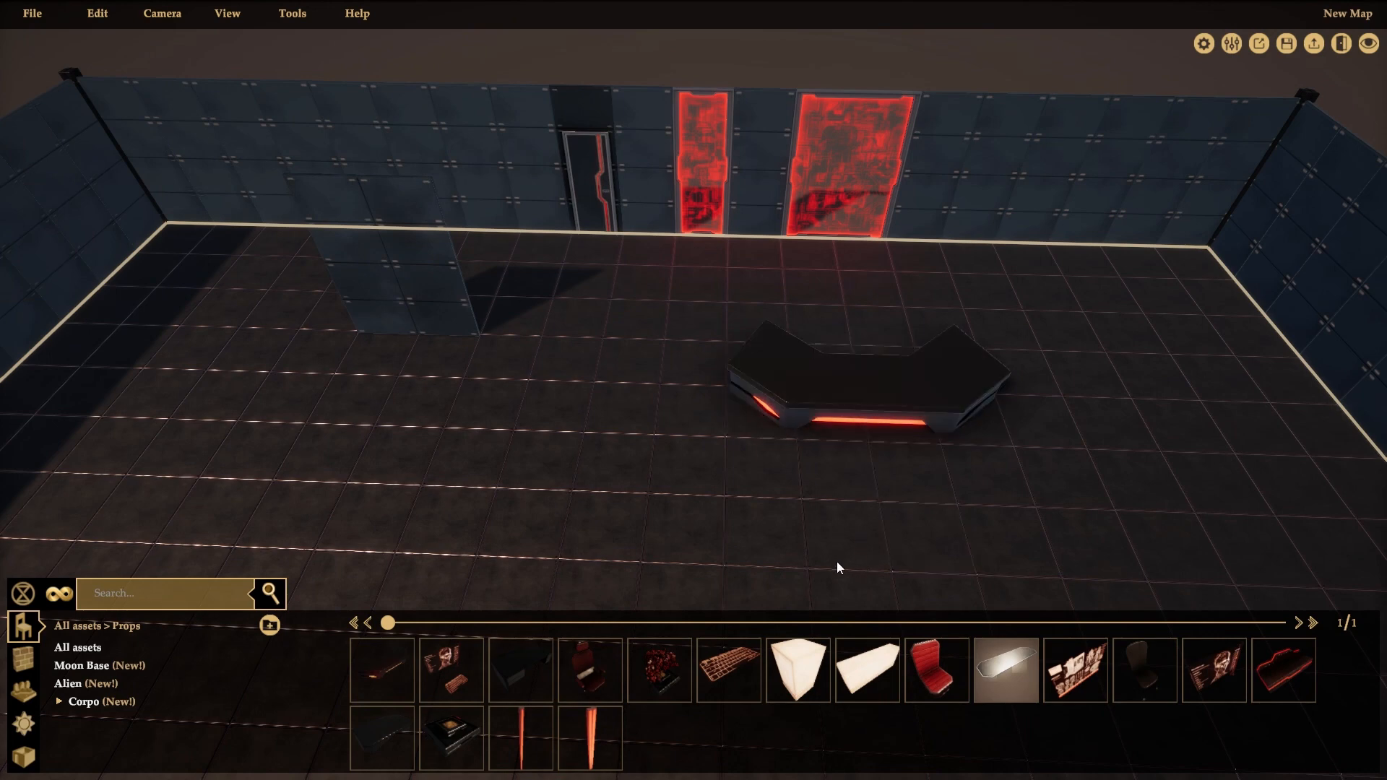
Step: Place two dark red Corpo chairs side by side behind the chairman desk
left_click(589, 676)
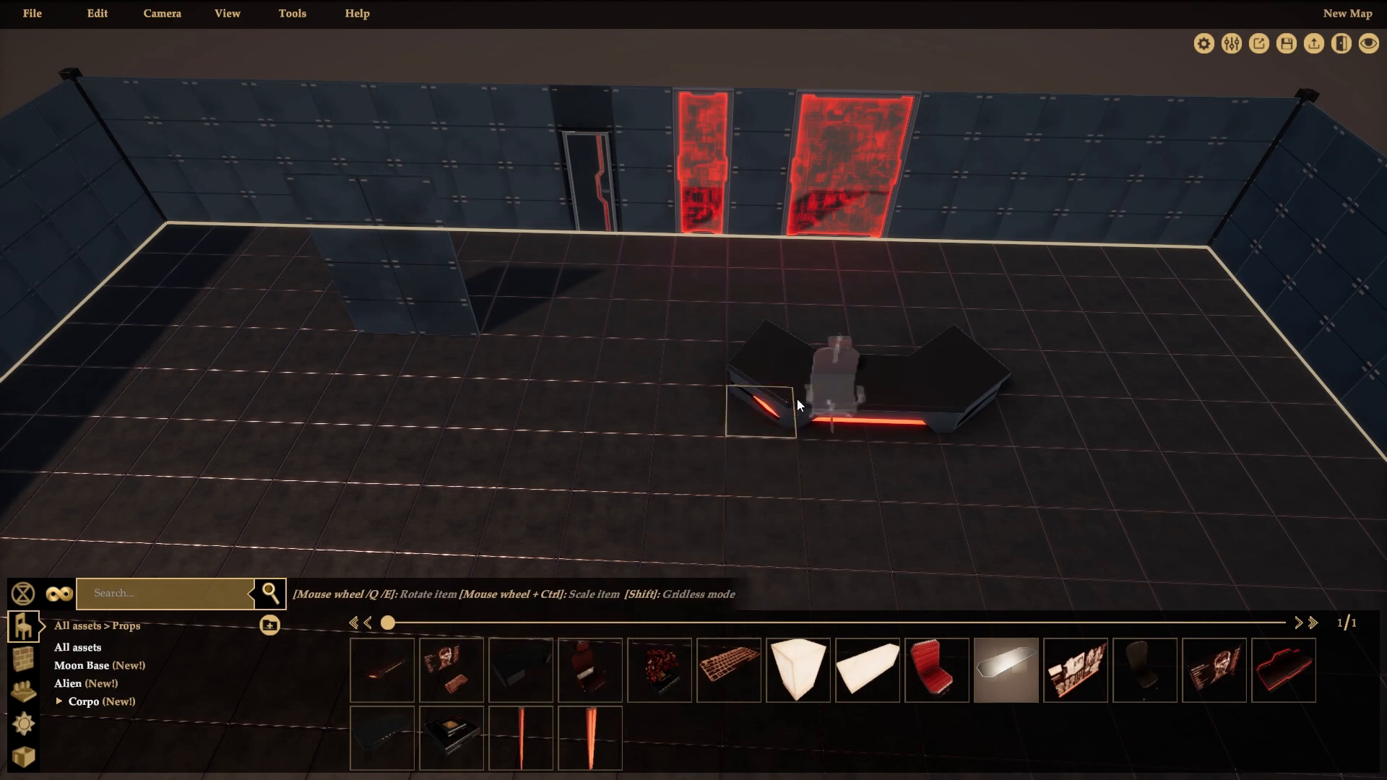
left_click(831, 342)
left_click(831, 404)
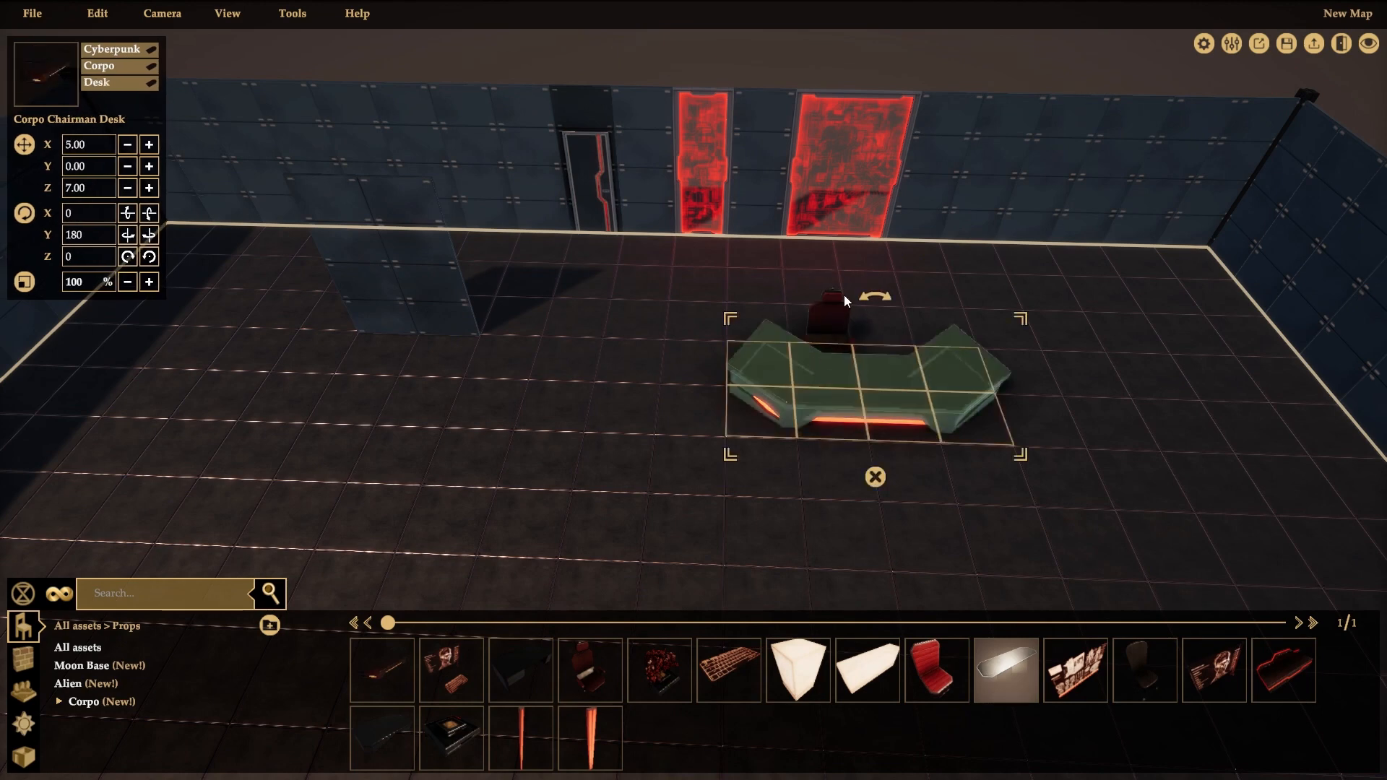
left_click(916, 514)
left_click(589, 683)
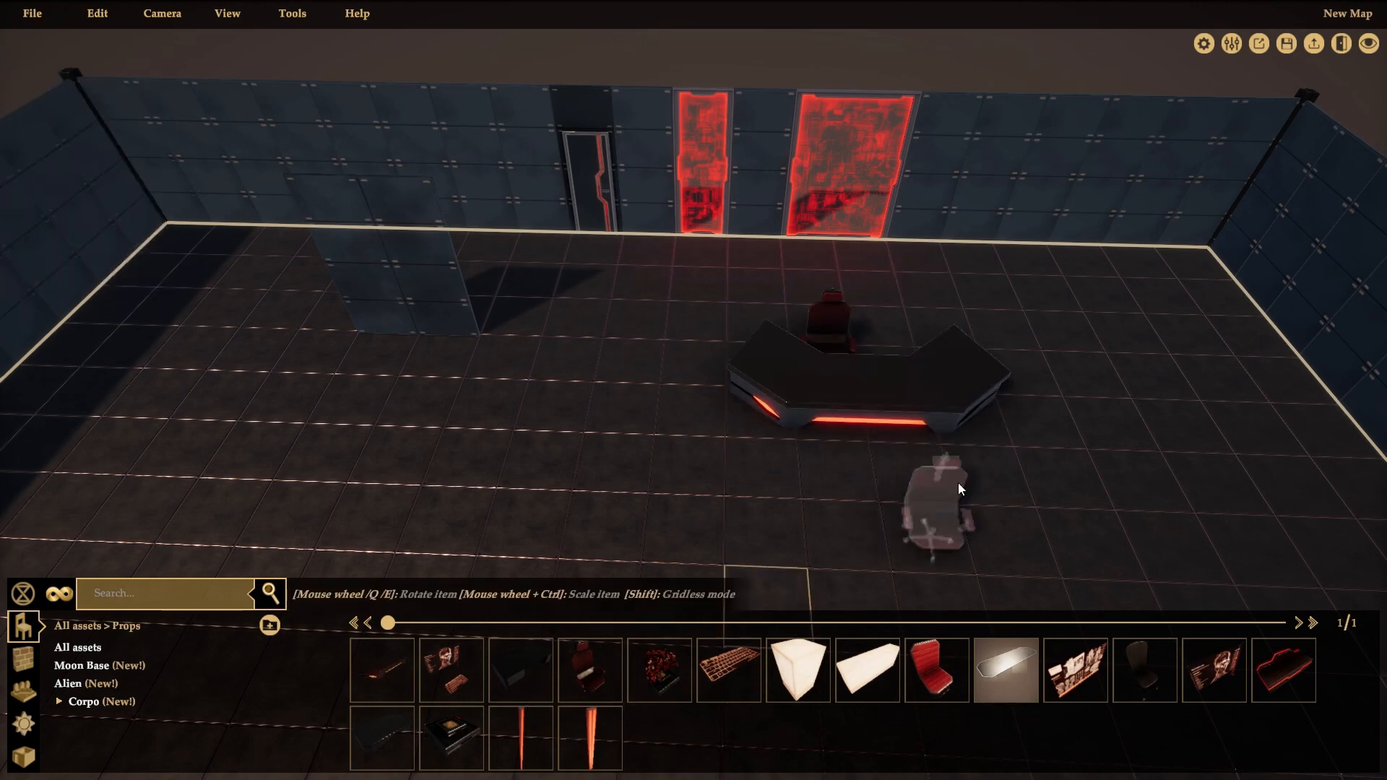
left_click(880, 350)
left_click(917, 545)
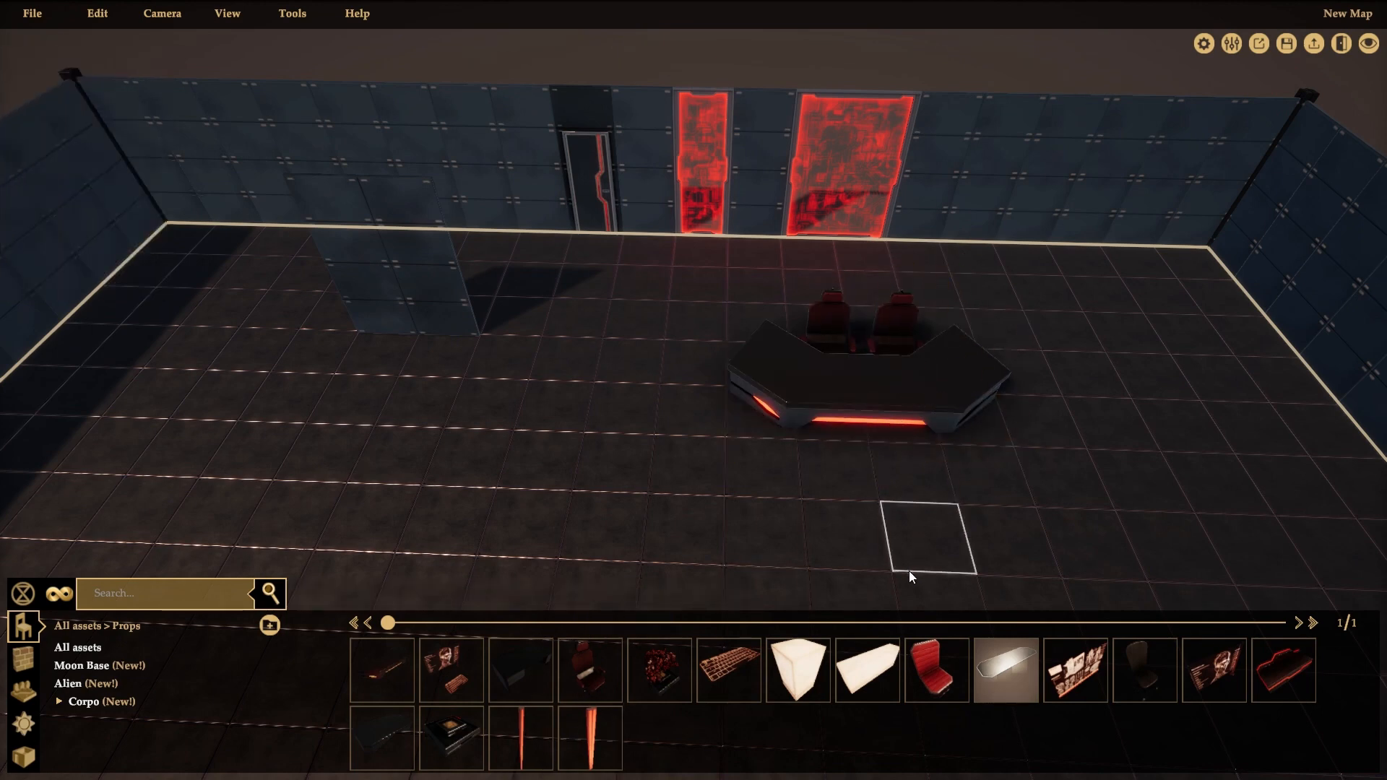
Step: Place two Corpo Keyboards on the desk and rotate the one at X 4.00, Z 6.00 to 0 around Y
middle_click_drag(947, 537, 736, 529)
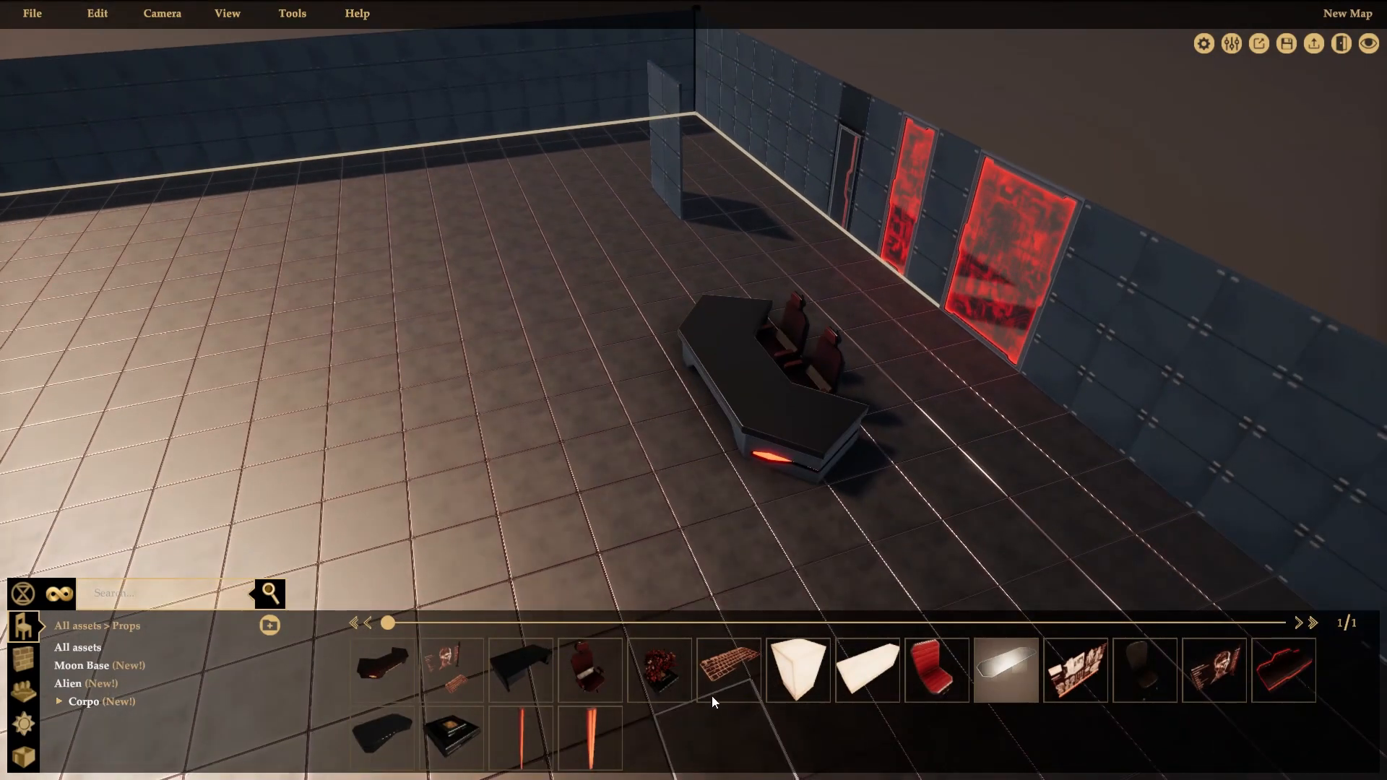
left_click(726, 672)
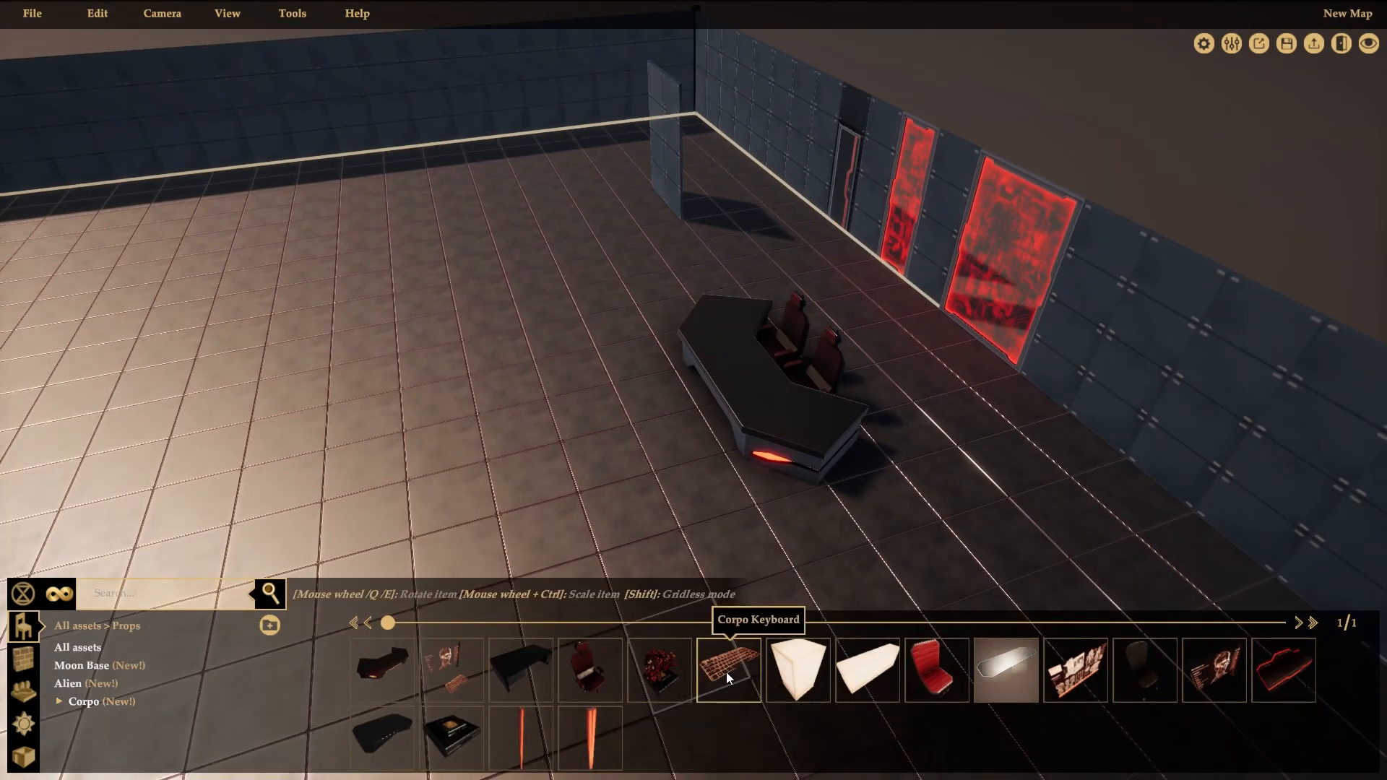
left_click(756, 398)
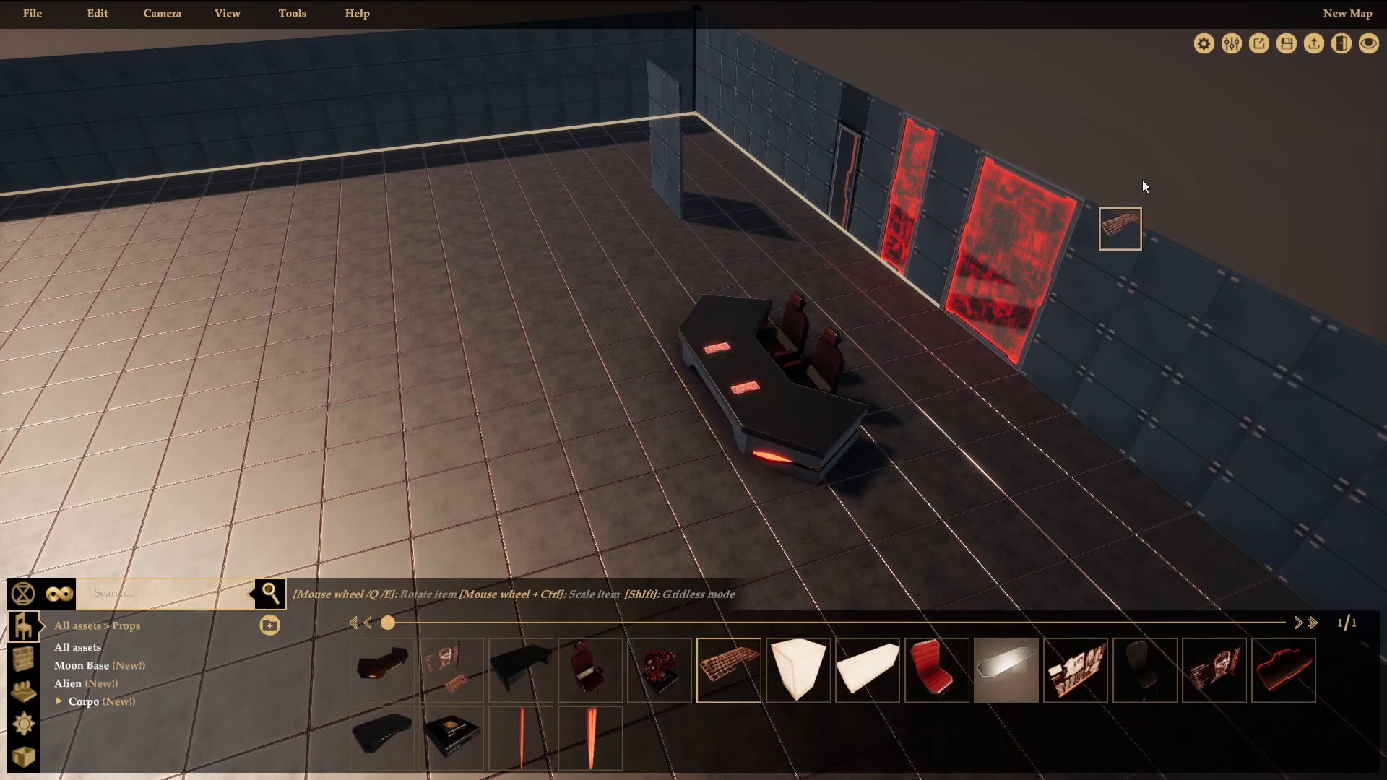
right_click(1138, 175)
left_click(735, 388)
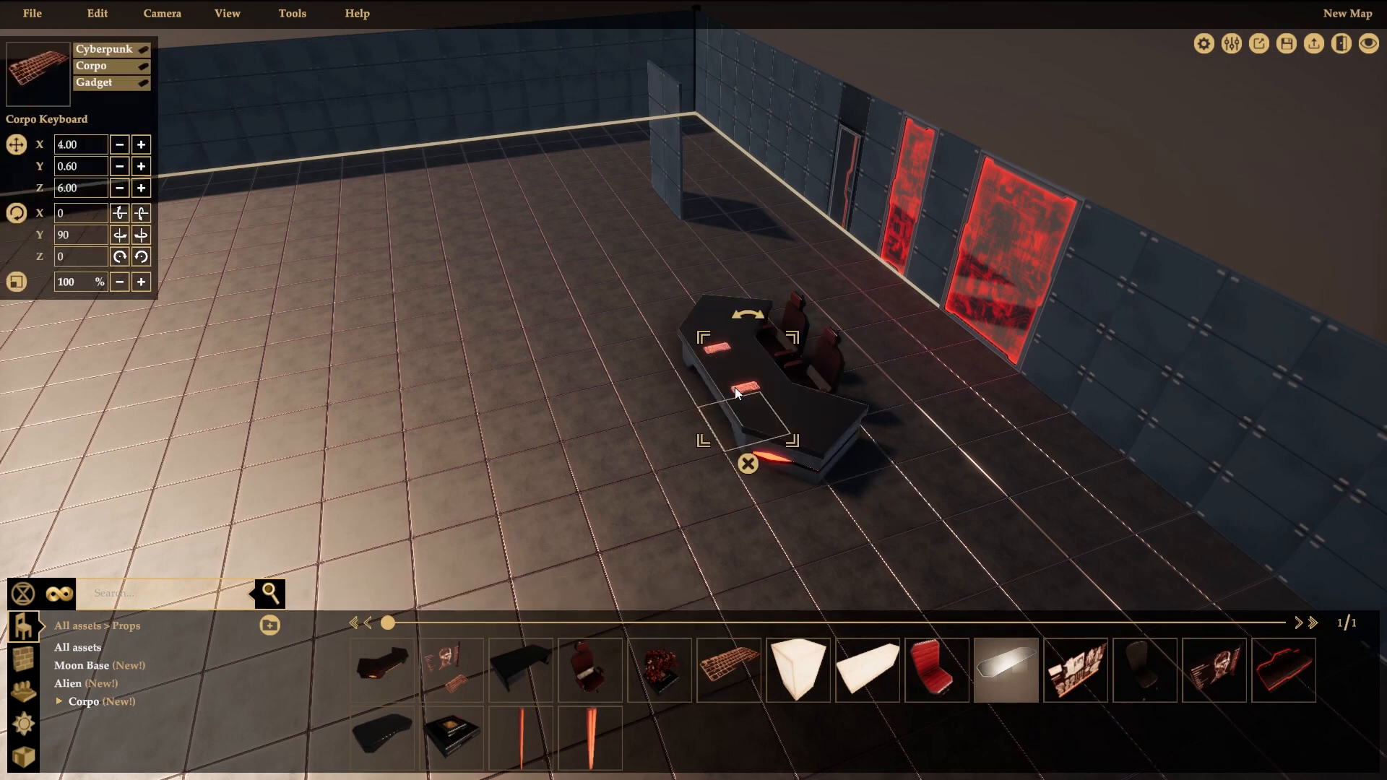
left_click_drag(734, 313, 666, 394)
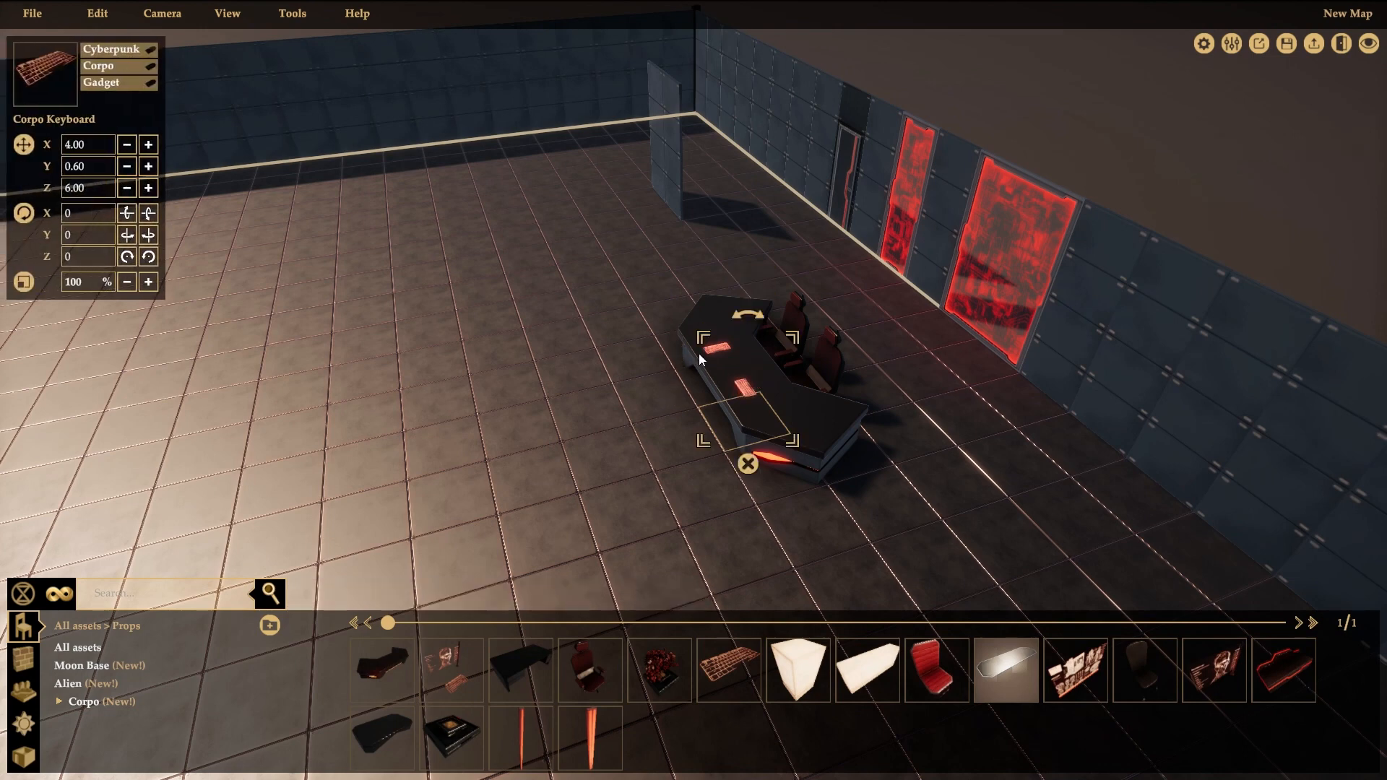
Step: Rotate the Corpo Keyboard at X 3.00, Z 6.00 on the chairman desk to 0 around Y
left_click(706, 345, "shift")
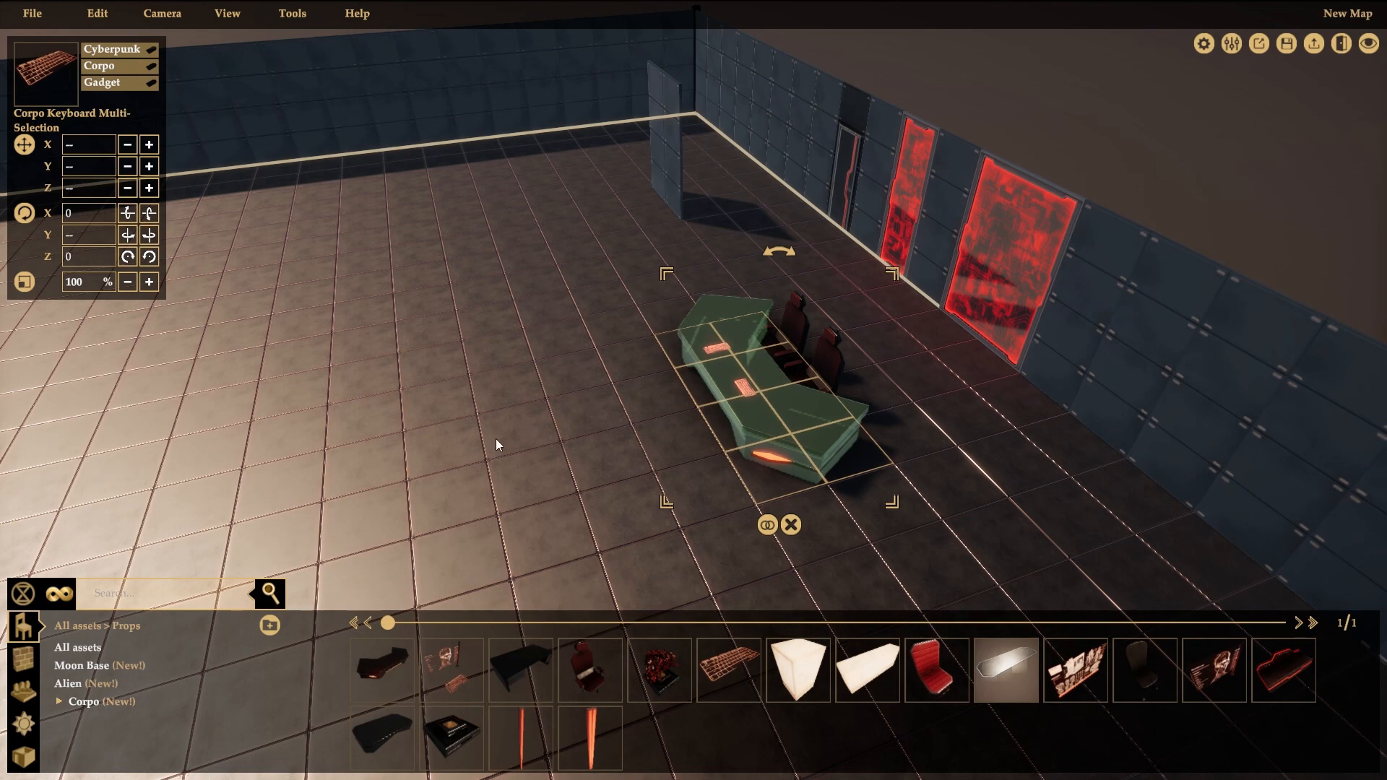
left_click(616, 391)
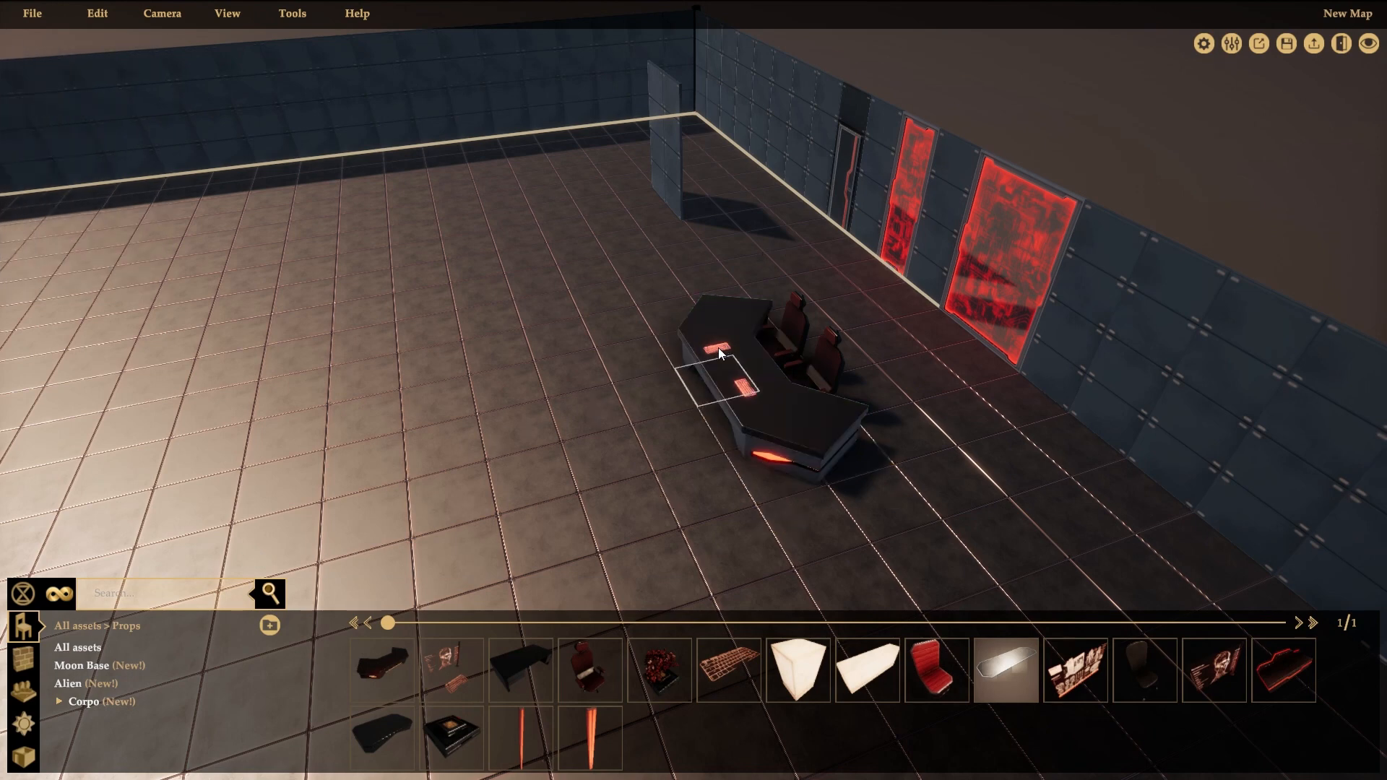
left_click(718, 348)
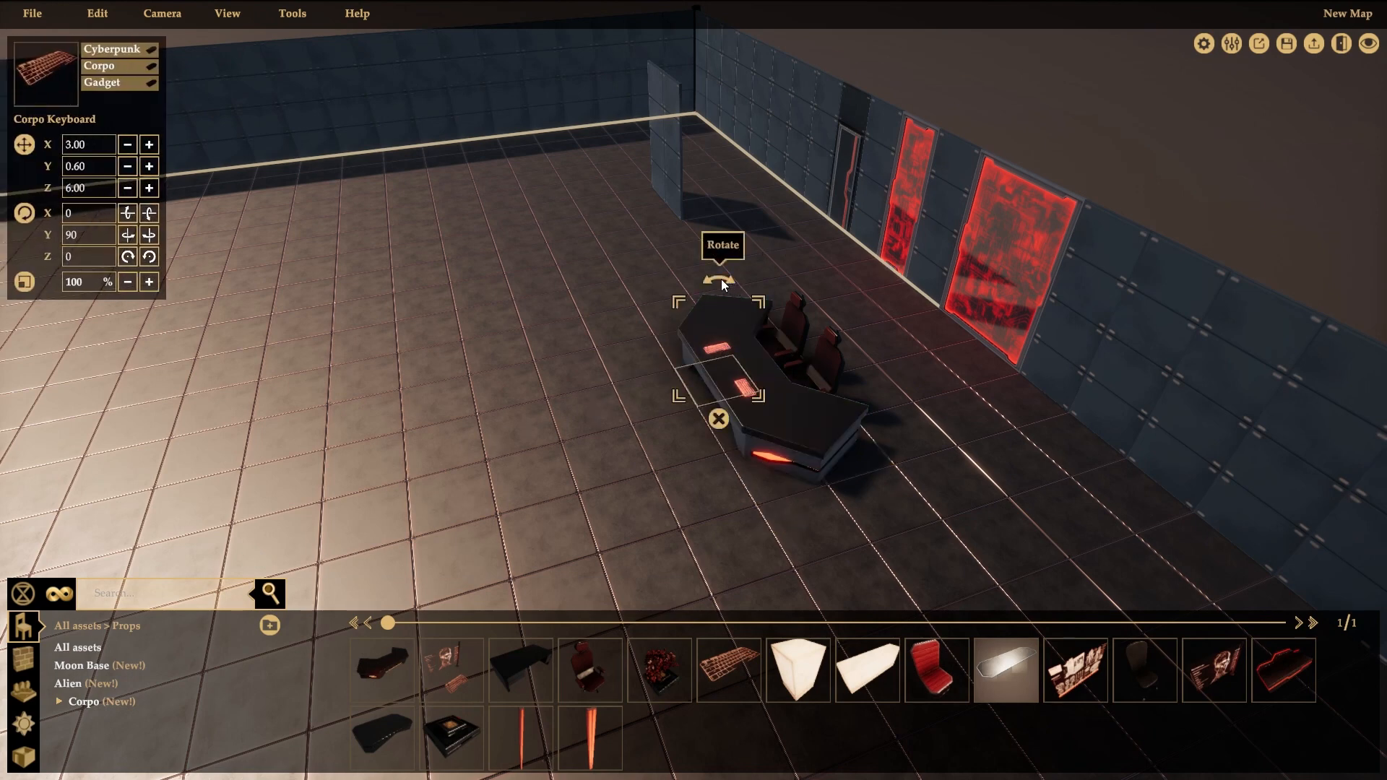
left_click_drag(719, 278, 731, 354)
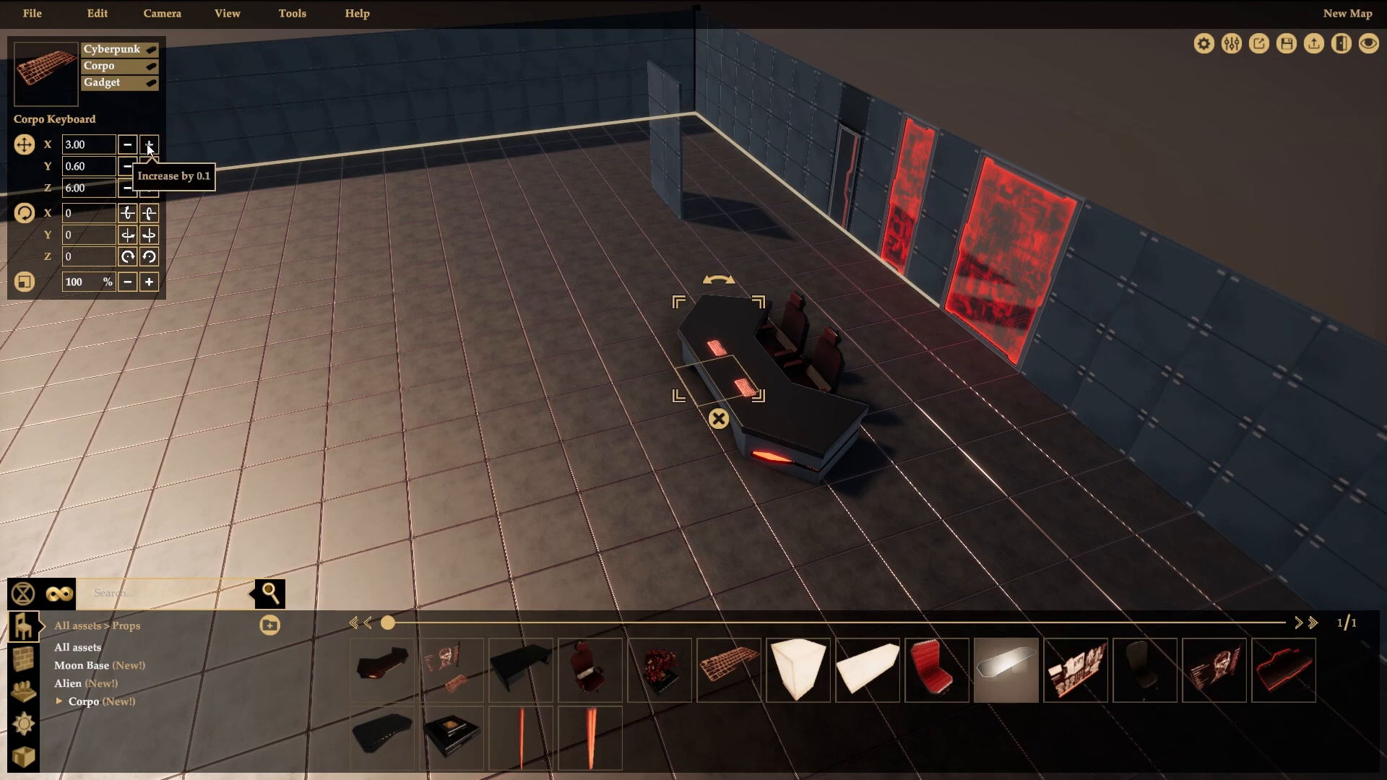
Step: Move that keyboard to X 3.10, Z 6.40, keeping its height at Y 0.60
left_click(150, 145)
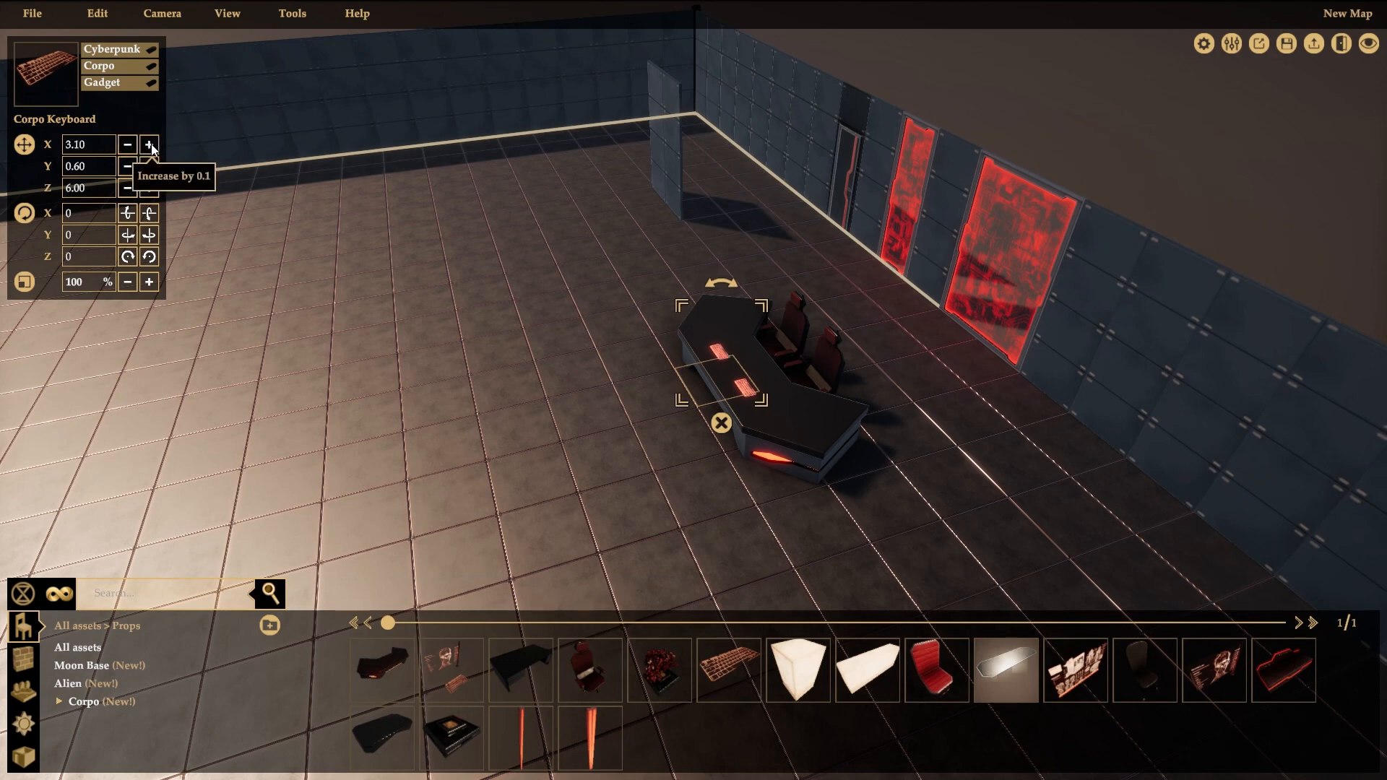
left_click(149, 167)
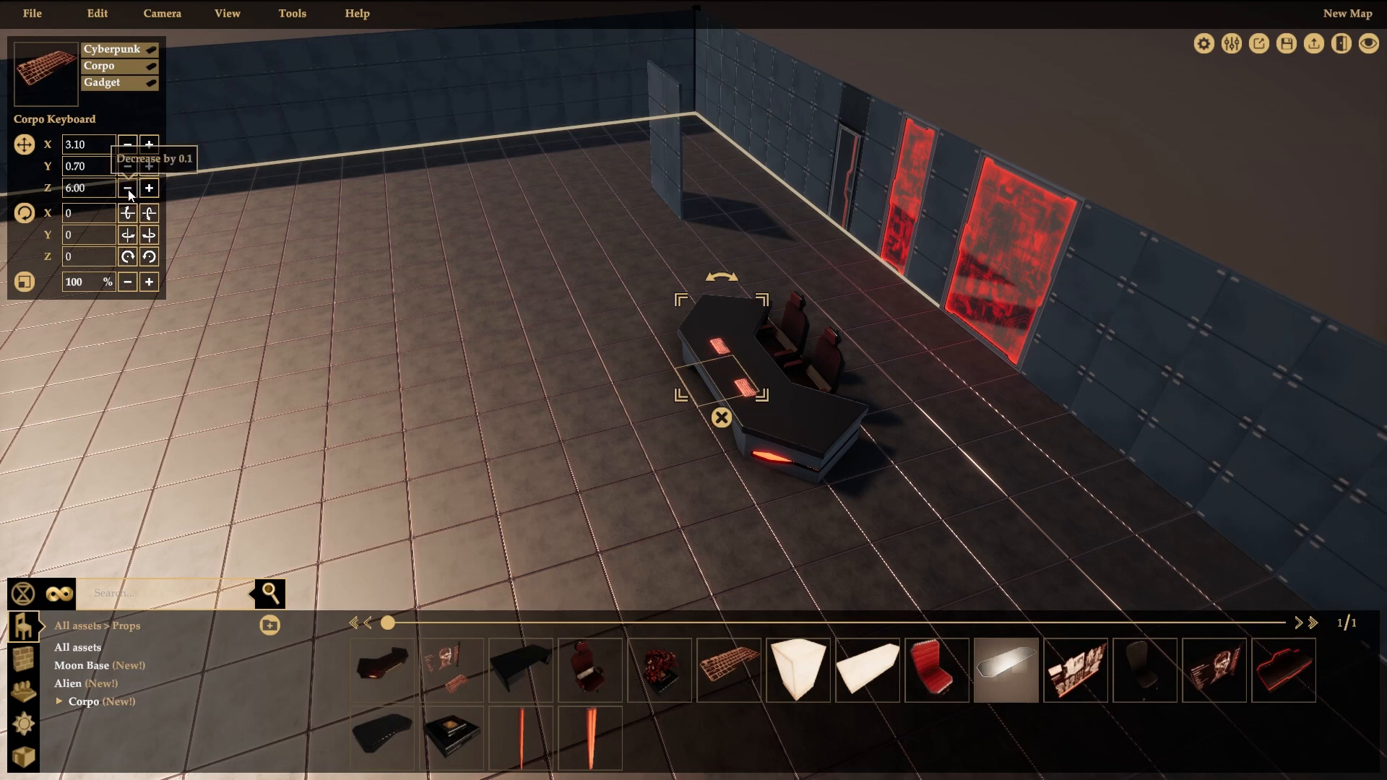
left_click(127, 167)
left_click(149, 188)
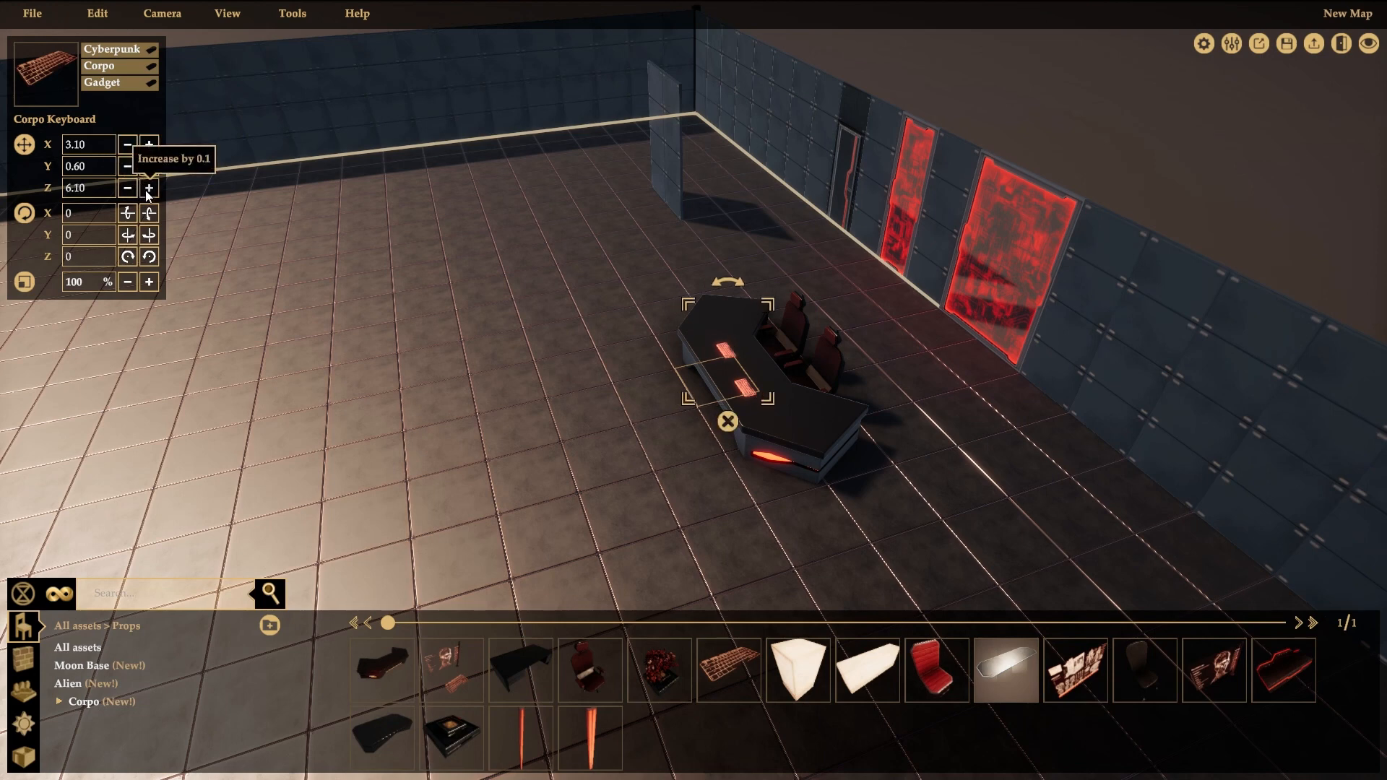
left_click(149, 188)
left_click(149, 189)
left_click(149, 188)
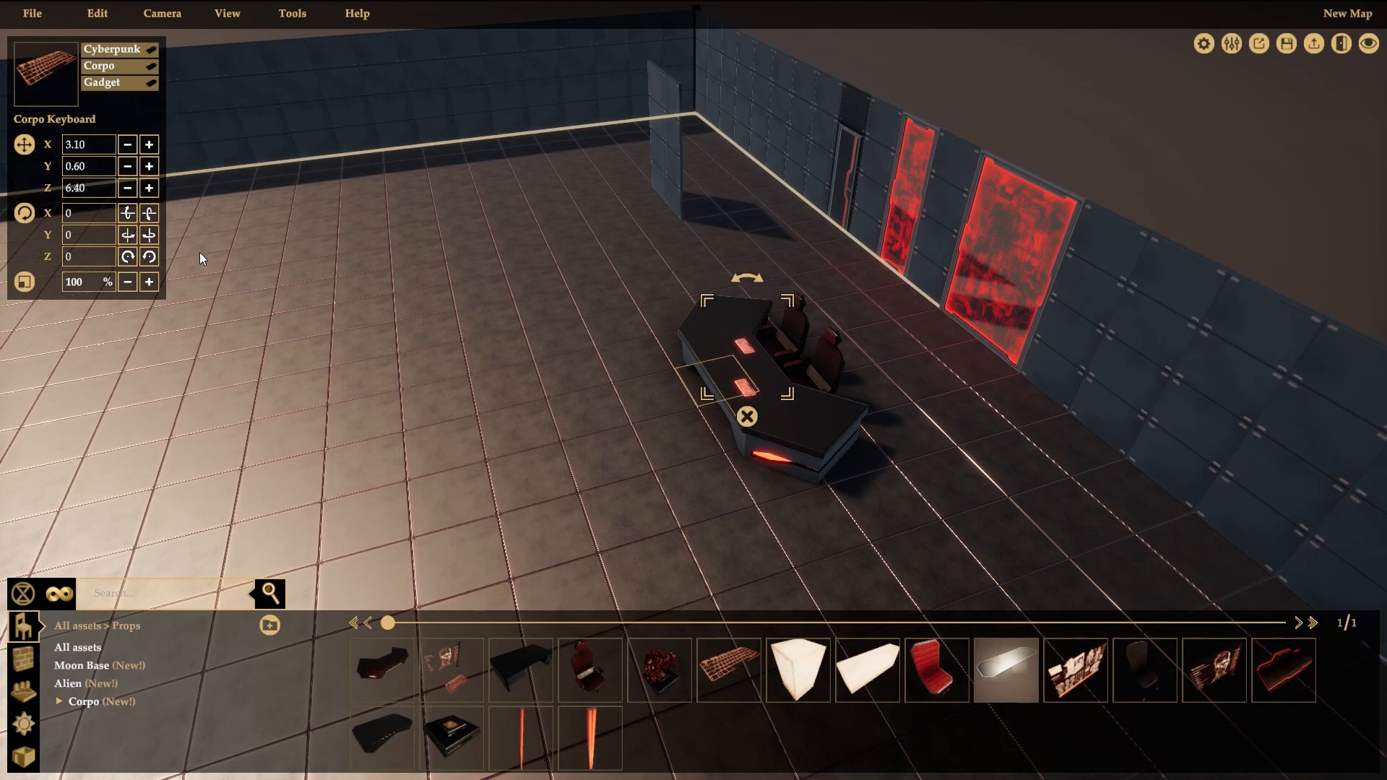
left_click(642, 419)
Step: Move the other Corpo Keyboard, at X 4.00 on the desk, to Z 6.40
double_click(745, 391)
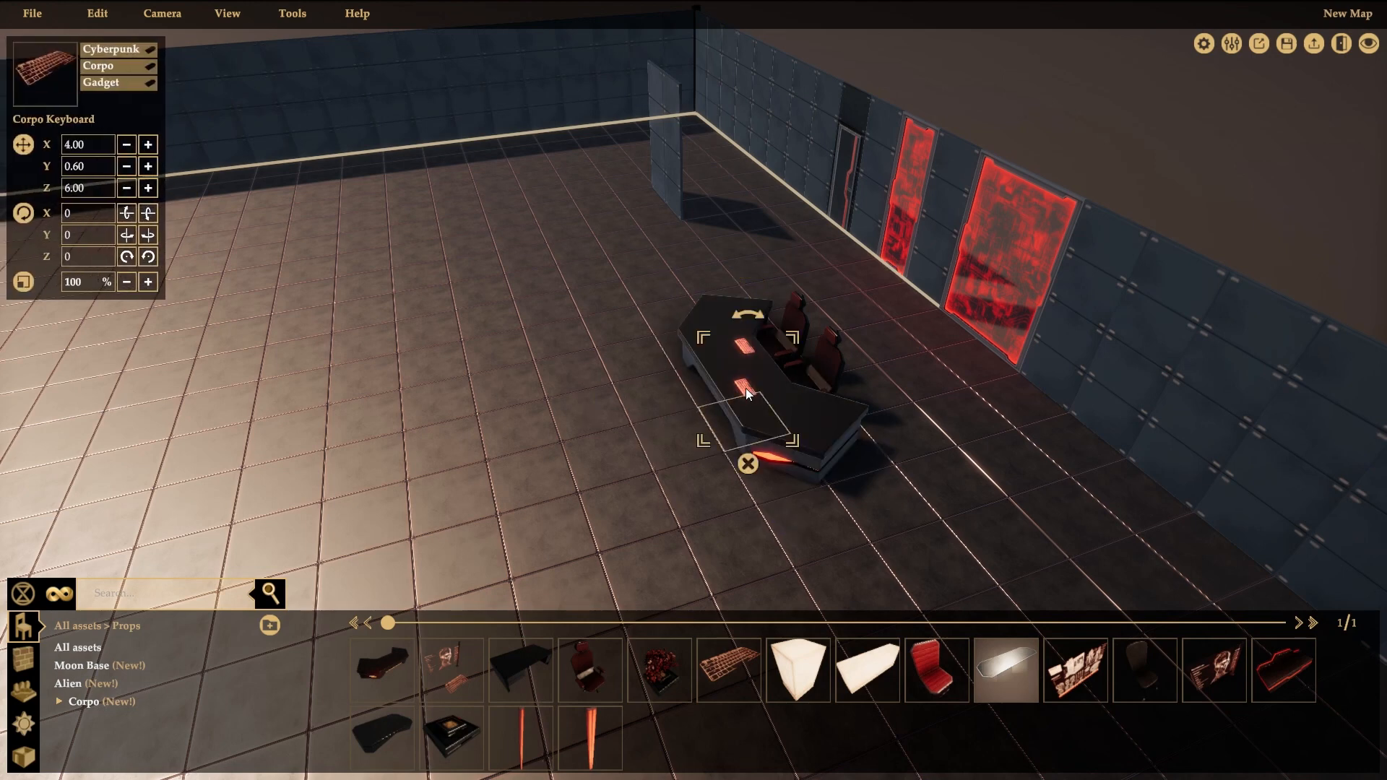
left_click(700, 416)
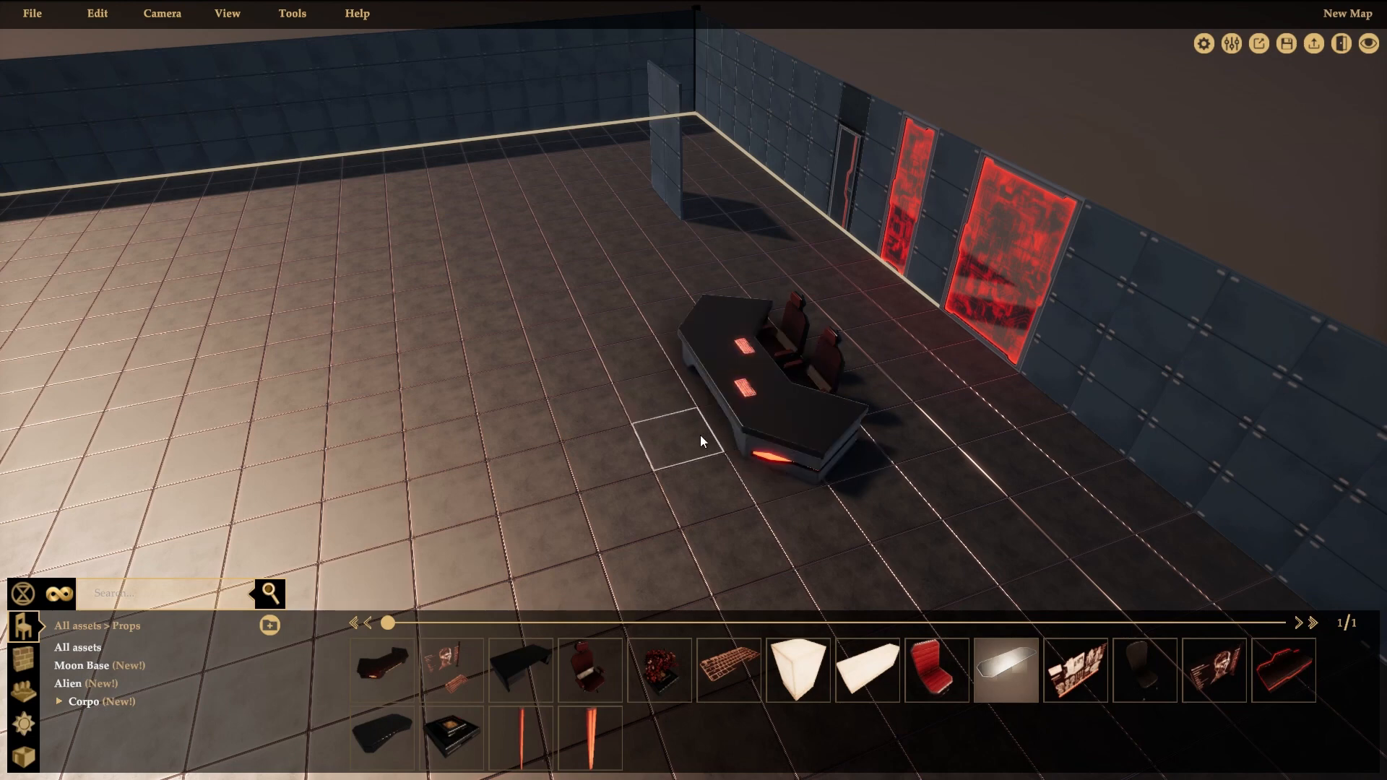
left_click(751, 393)
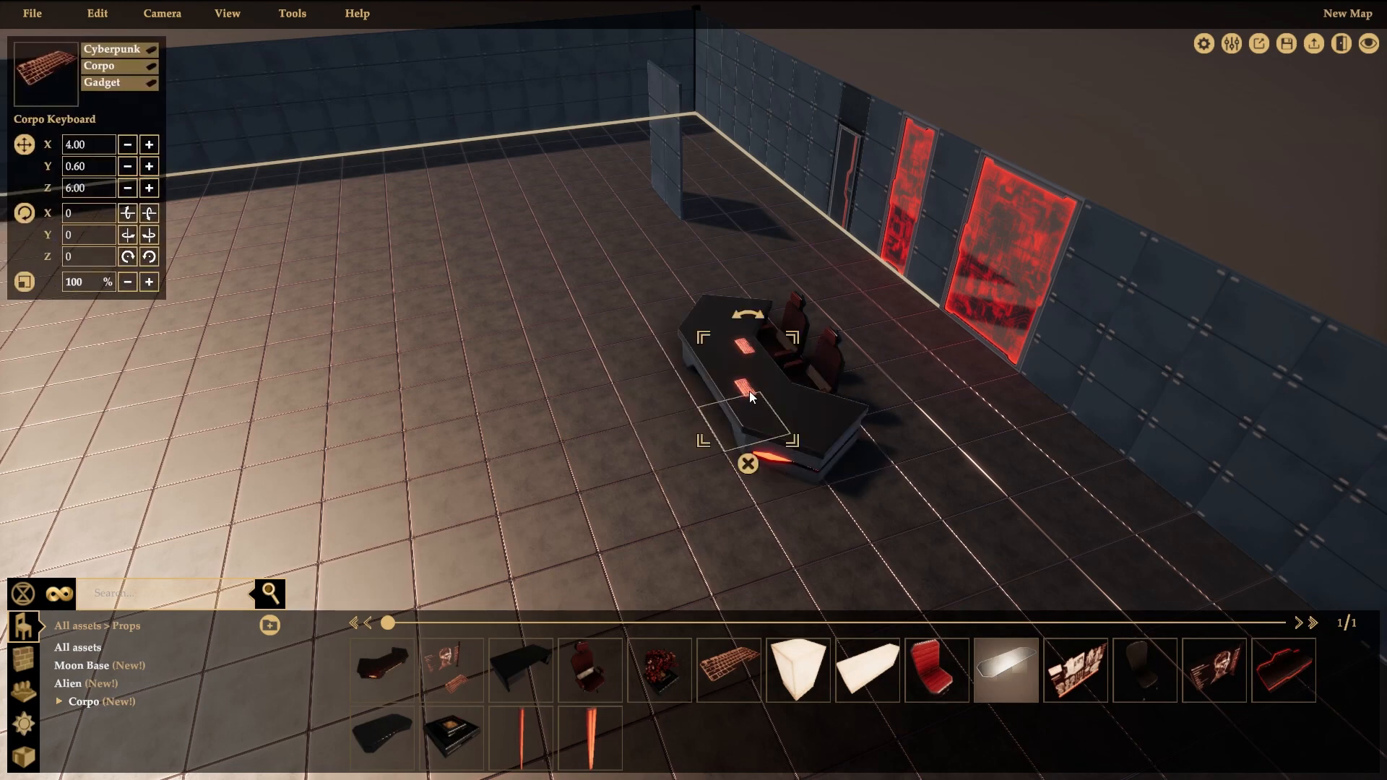
left_click(749, 392, "shift")
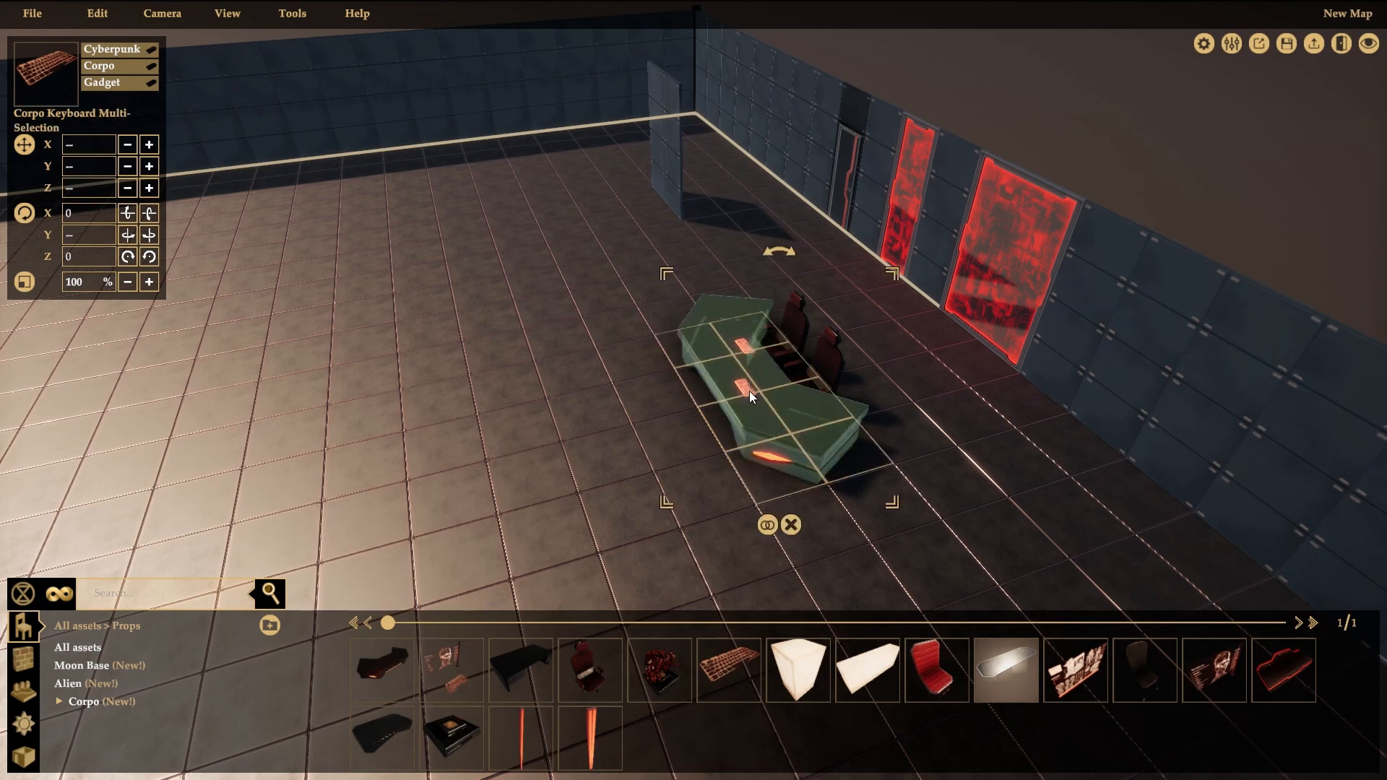
left_click(596, 422)
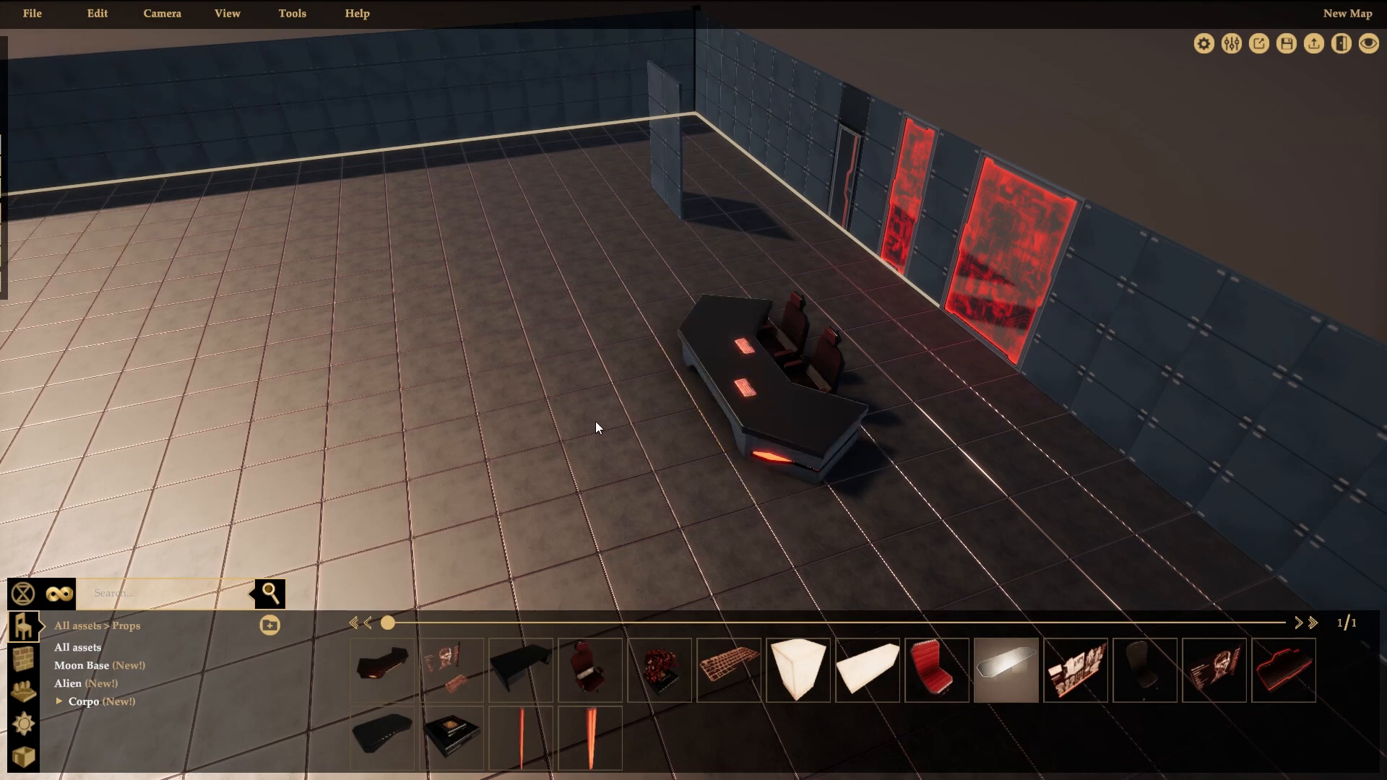
left_click(746, 391)
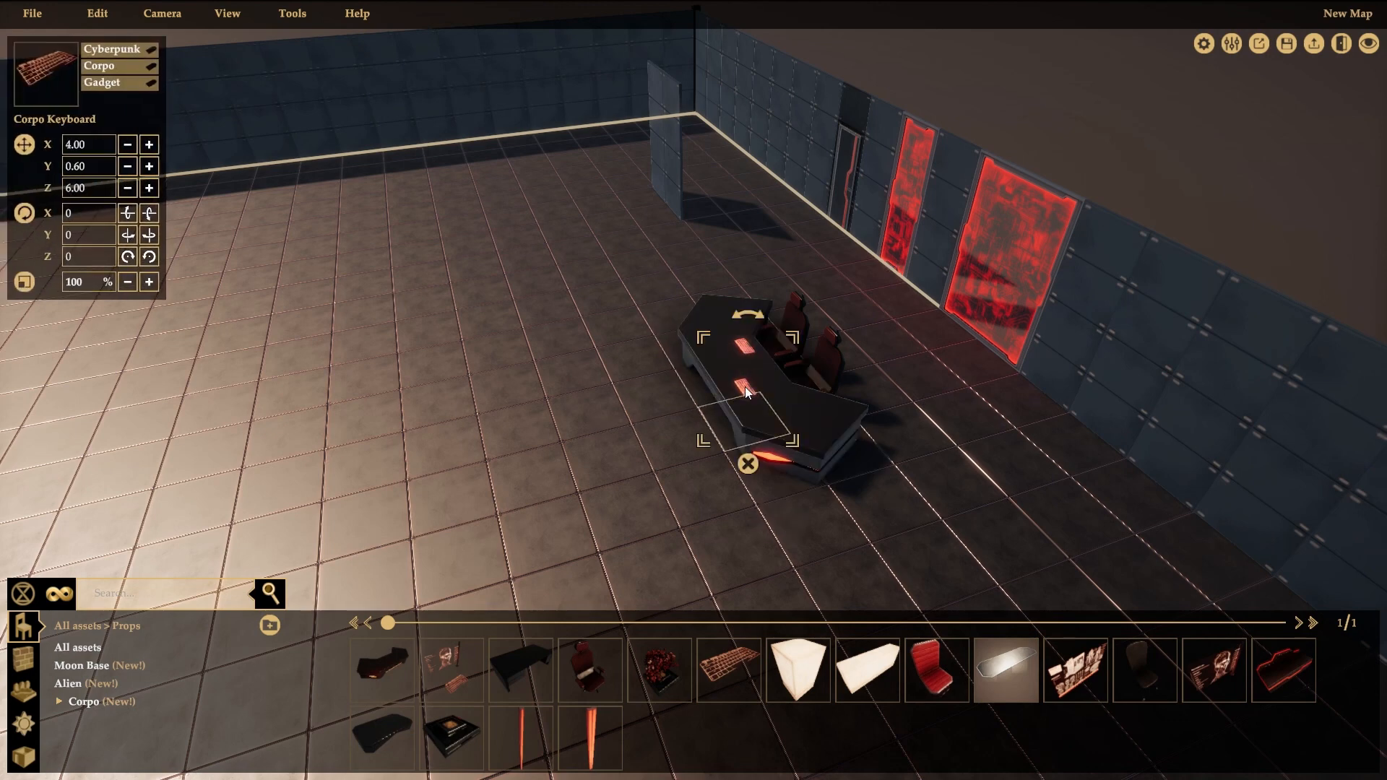
left_click(154, 191)
left_click(153, 190)
left_click(153, 191)
left_click(154, 191)
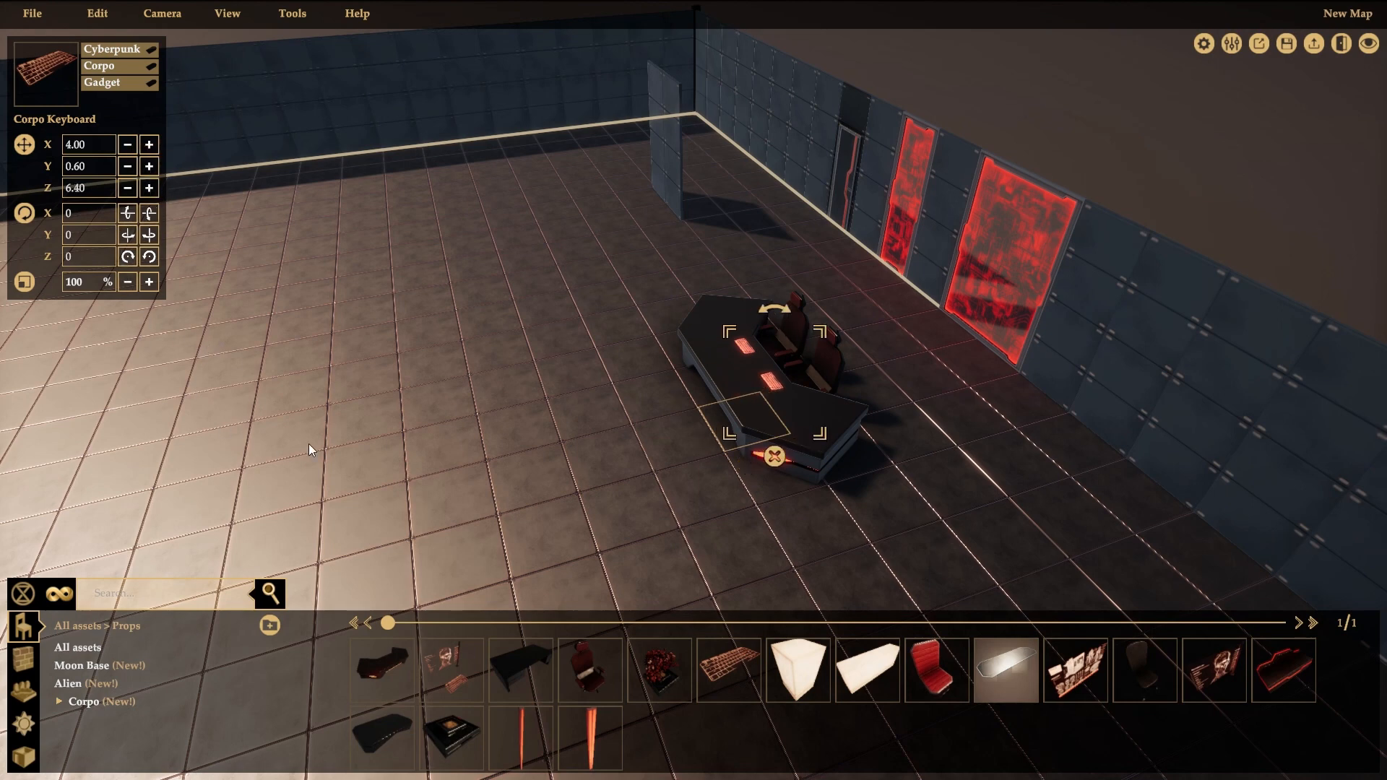
left_click(544, 341)
Step: Place the wide glowing red Corpo screen upright on the open floor in front of the desk, toward the far wall
scroll(786, 391, "up", 5)
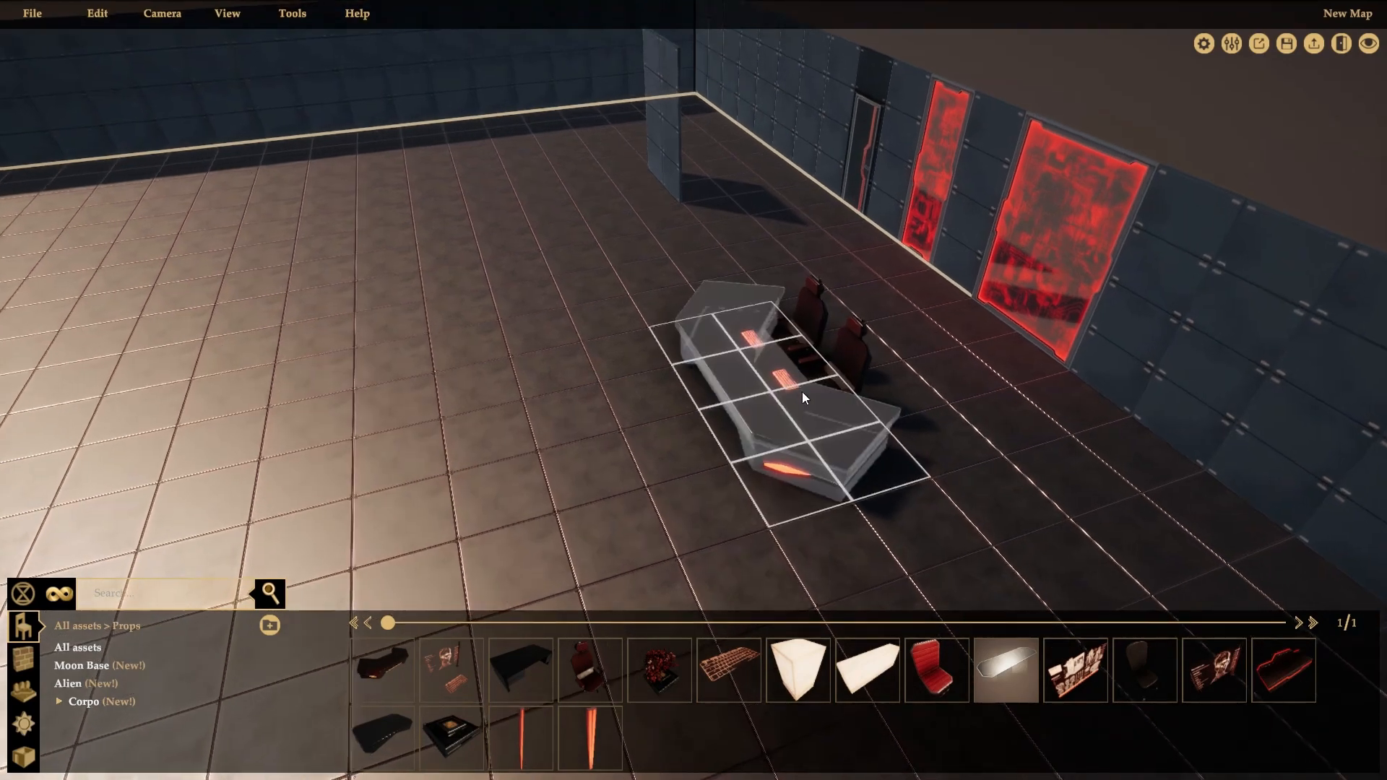
scroll(914, 398, "down", 1)
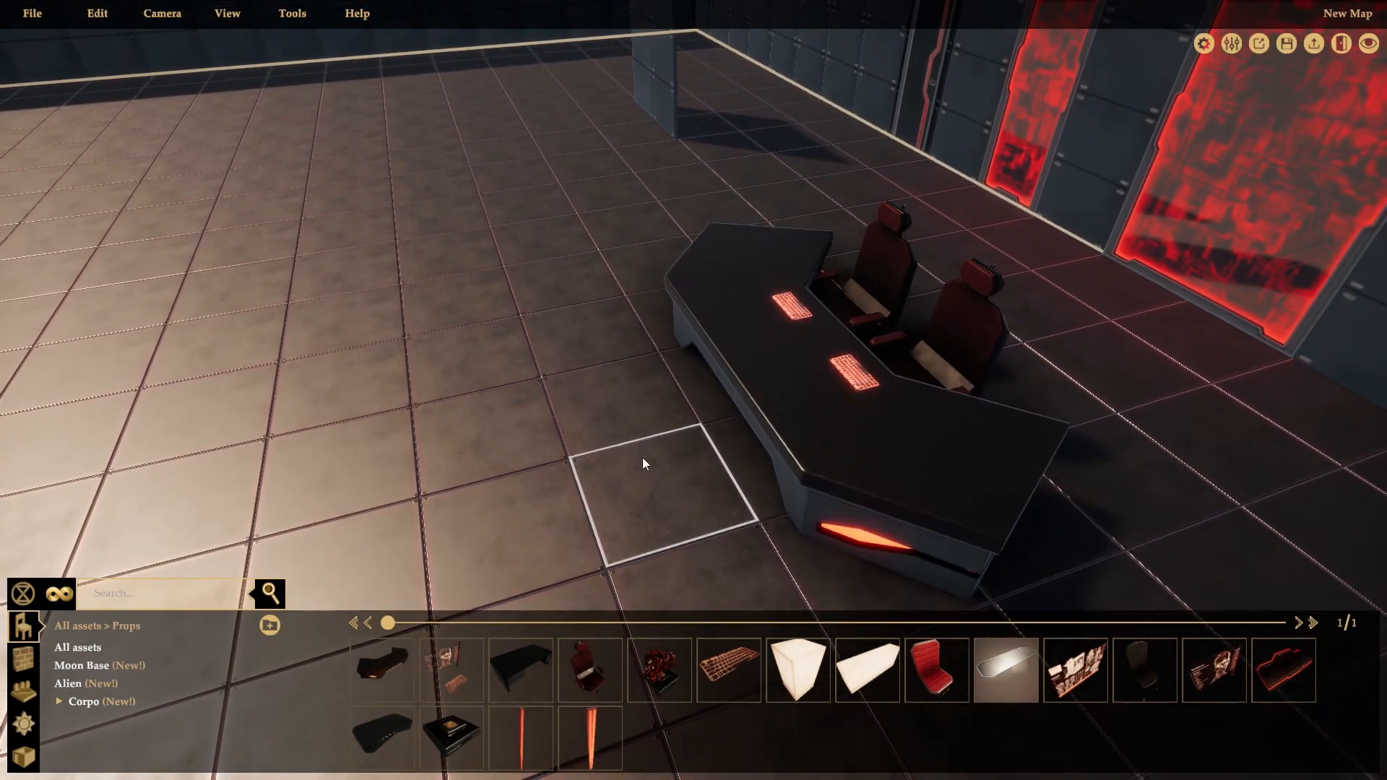
scroll(578, 471, "down", 5)
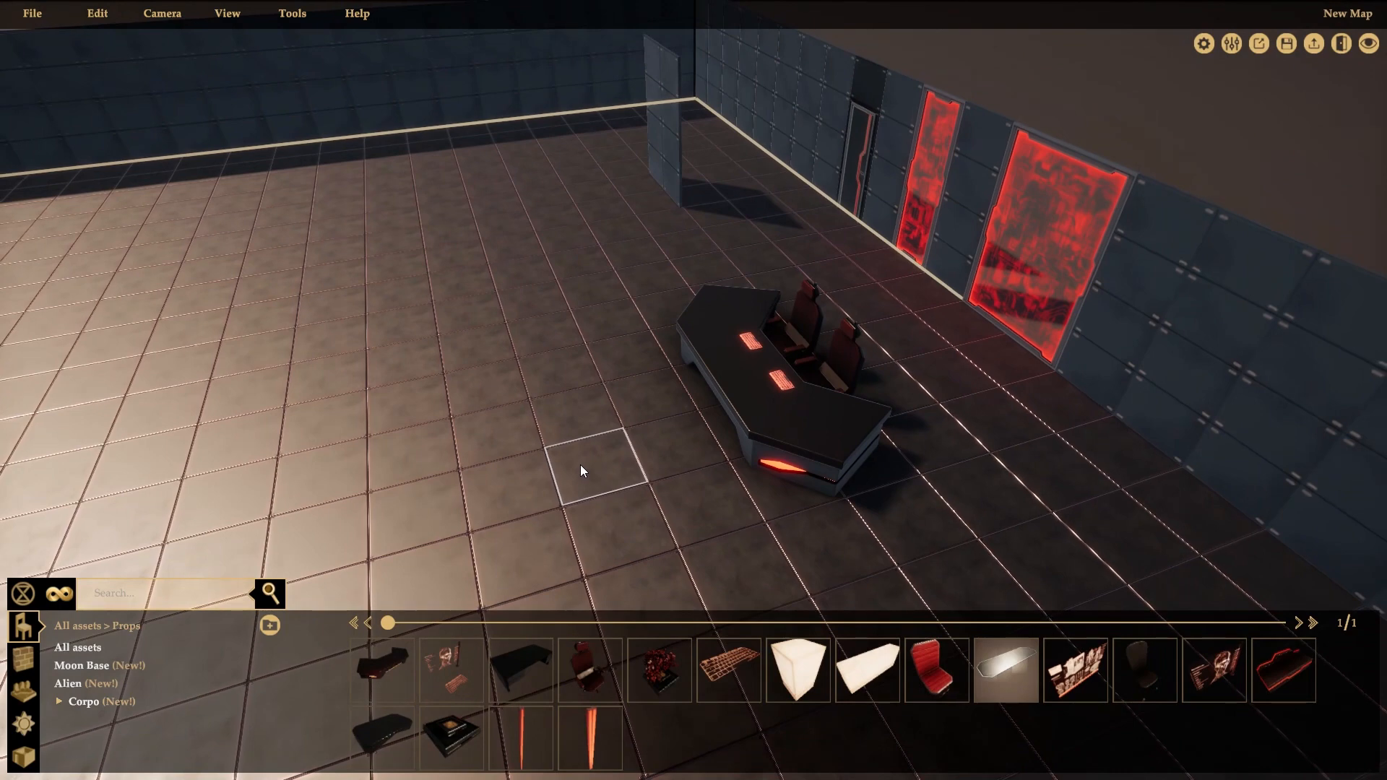
scroll(579, 465, "down", 2)
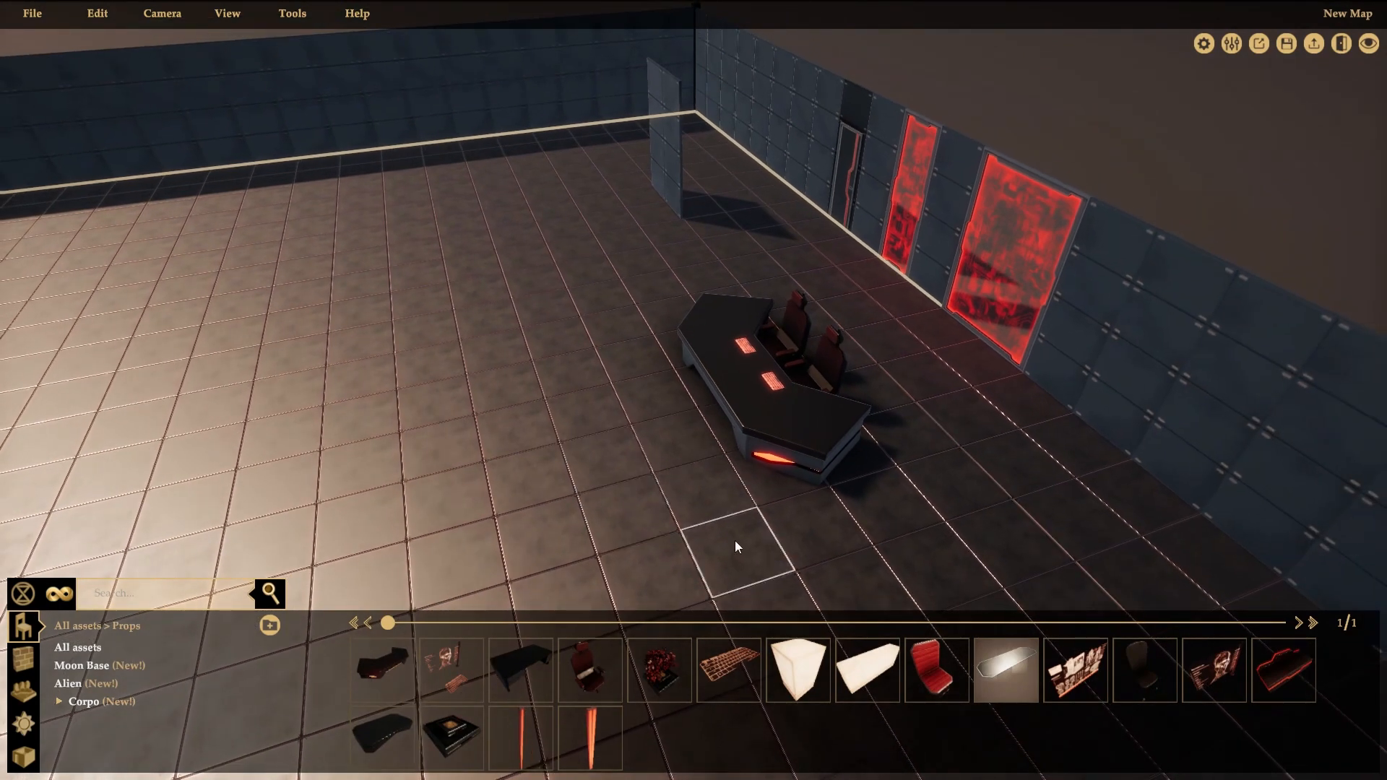
left_click(1082, 673)
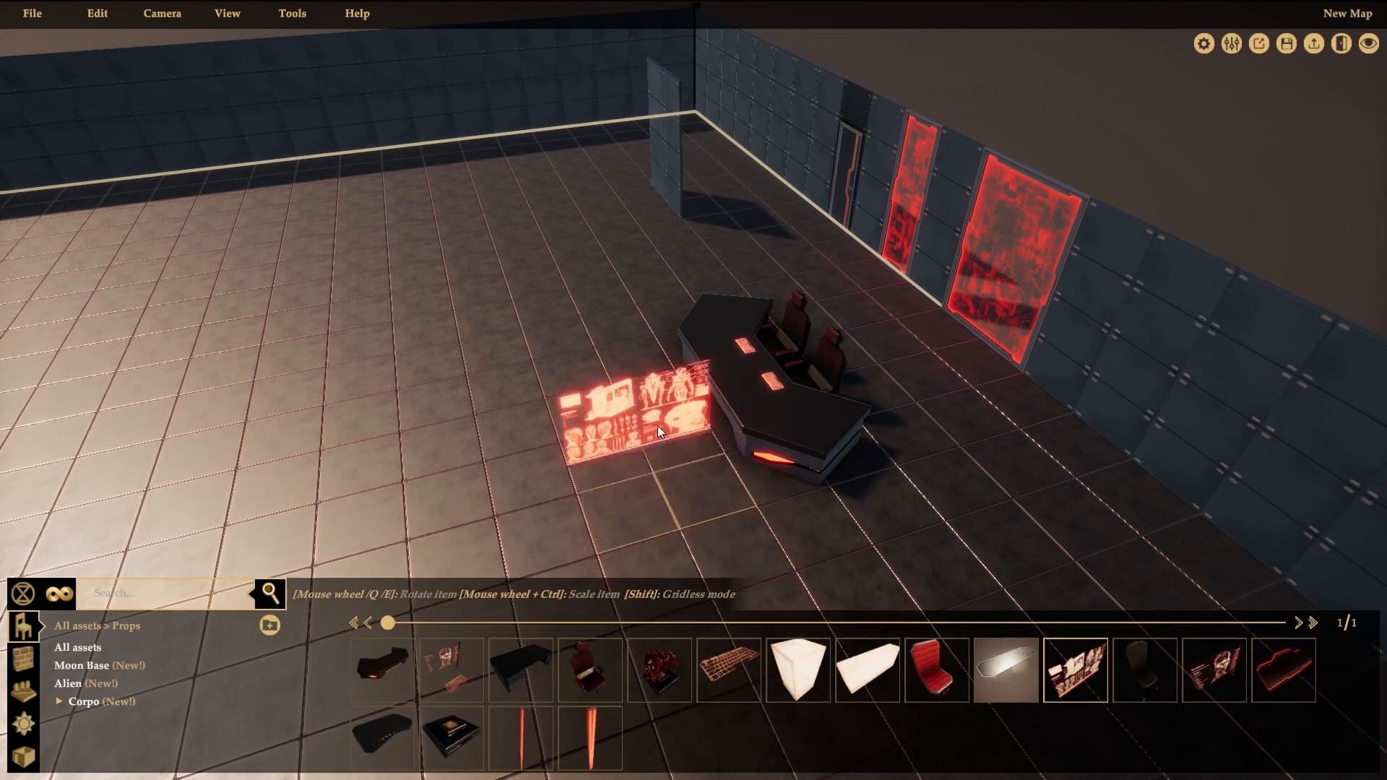
left_click(478, 270)
right_click(1156, 191)
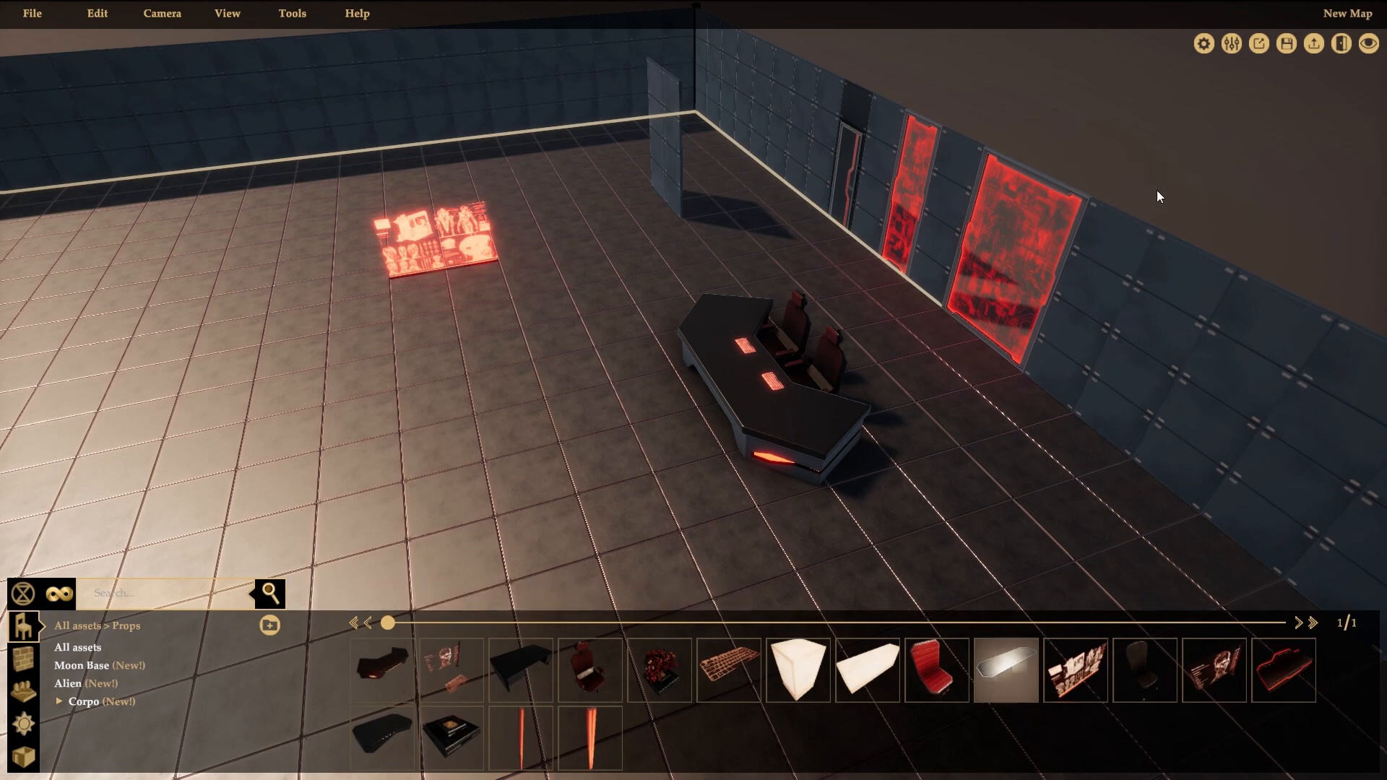
Step: Place the long grey Corpo table with angled corners on the open floor between the red screen and the foreground
left_click(1018, 676)
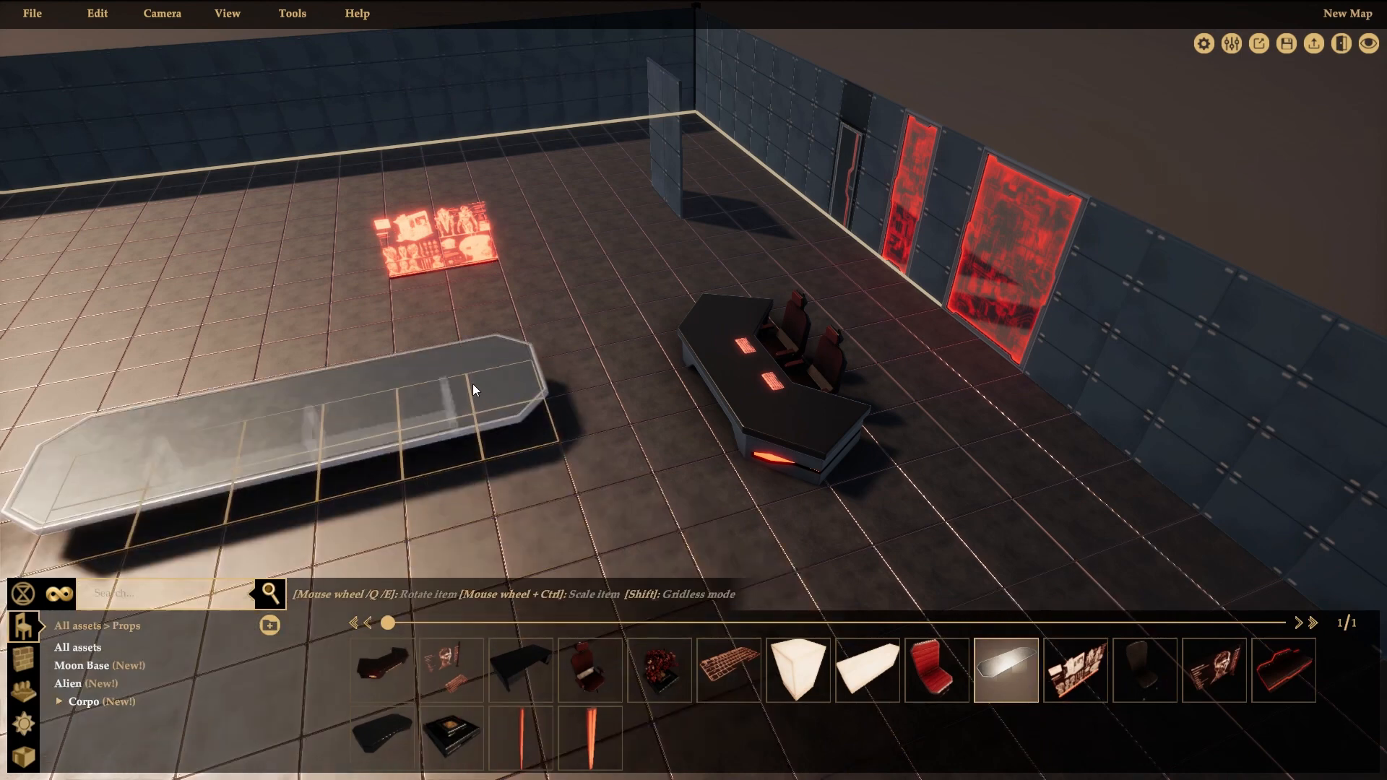
left_click(493, 359)
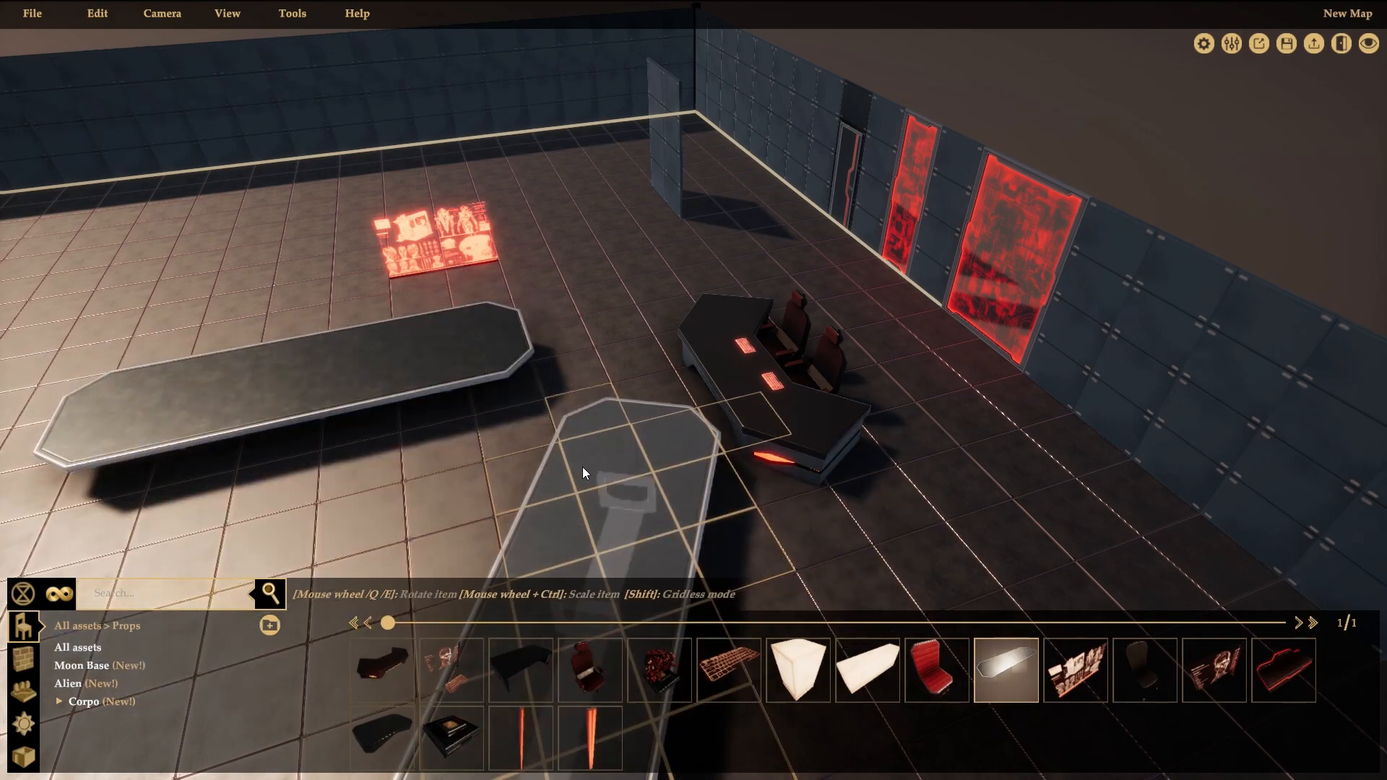
right_click(1164, 170)
Step: Place two small white cube-like Corpo lamps, one at each end of the chairman desk
scroll(665, 341, "down", 3)
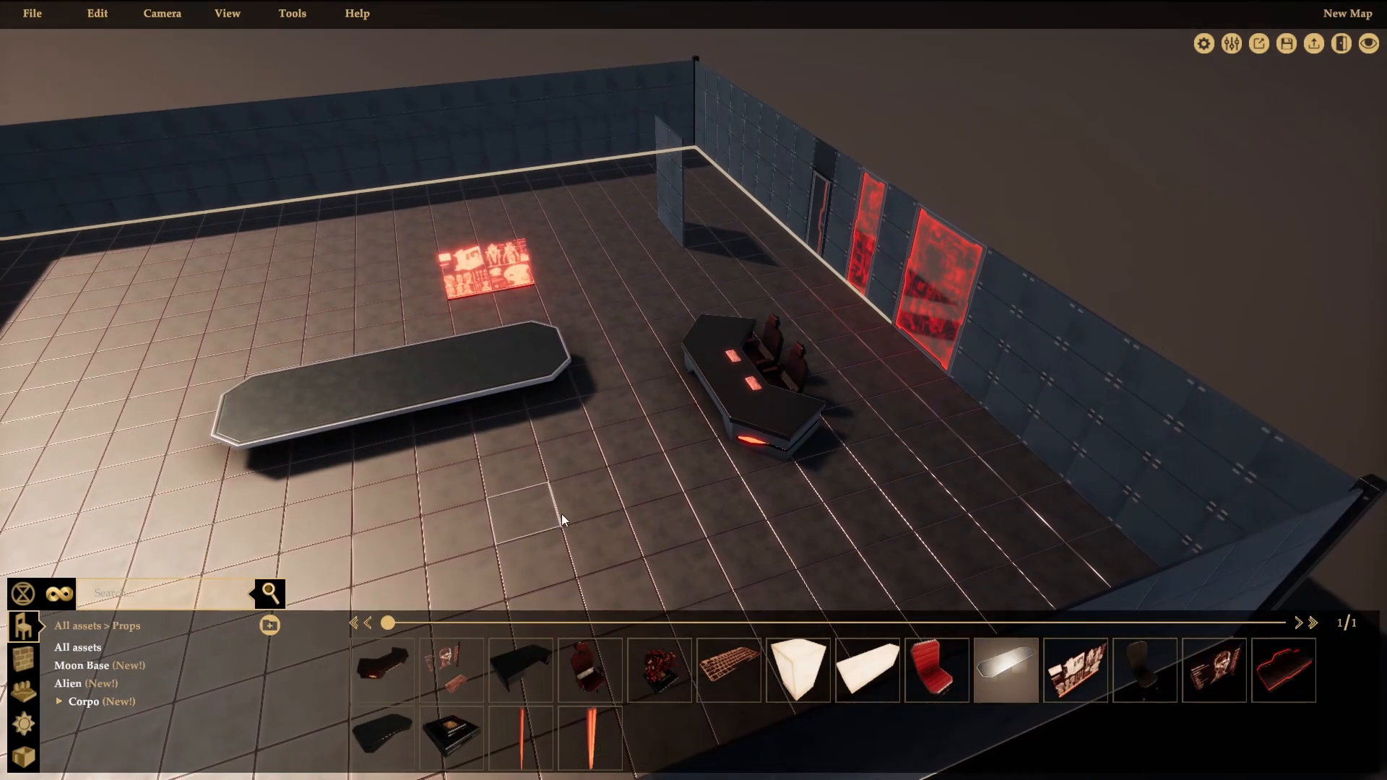
middle_click_drag(561, 514, 477, 482)
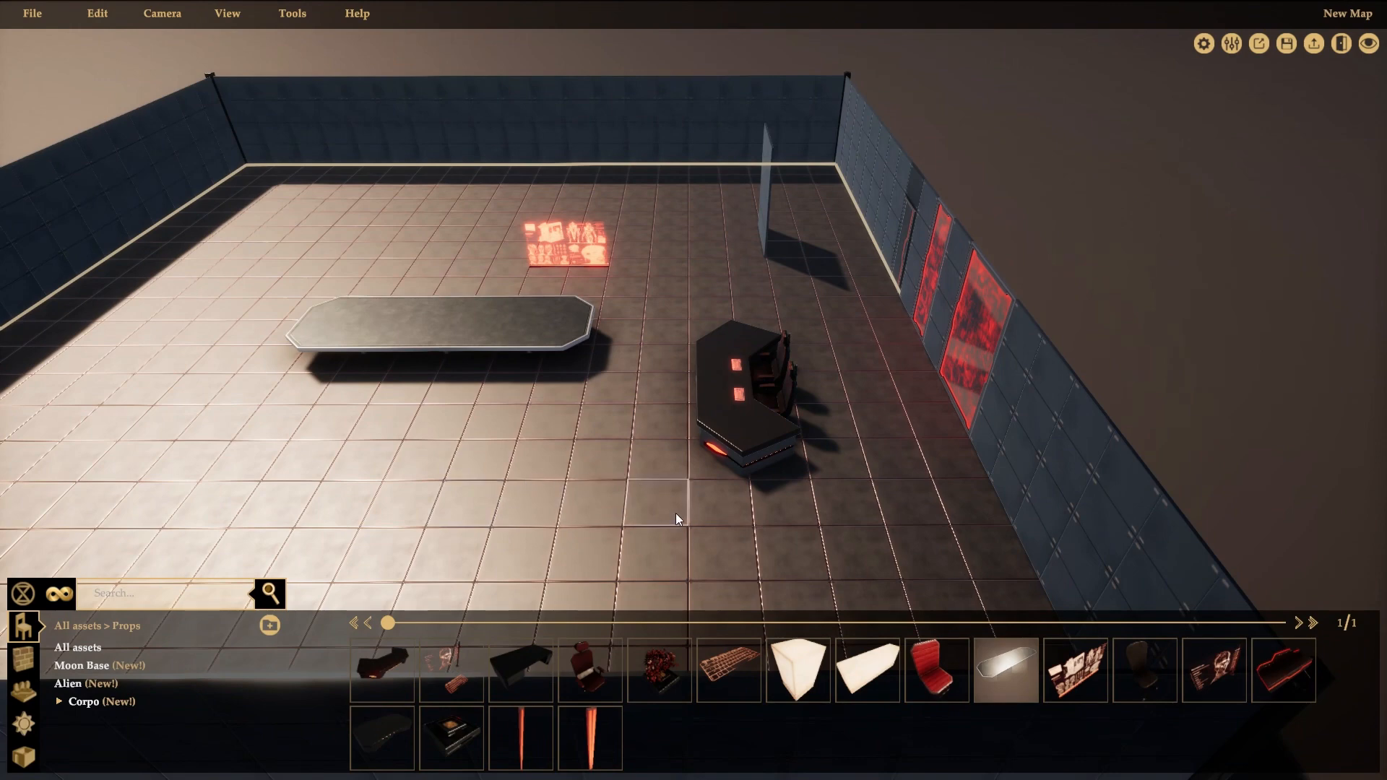
left_click(818, 679)
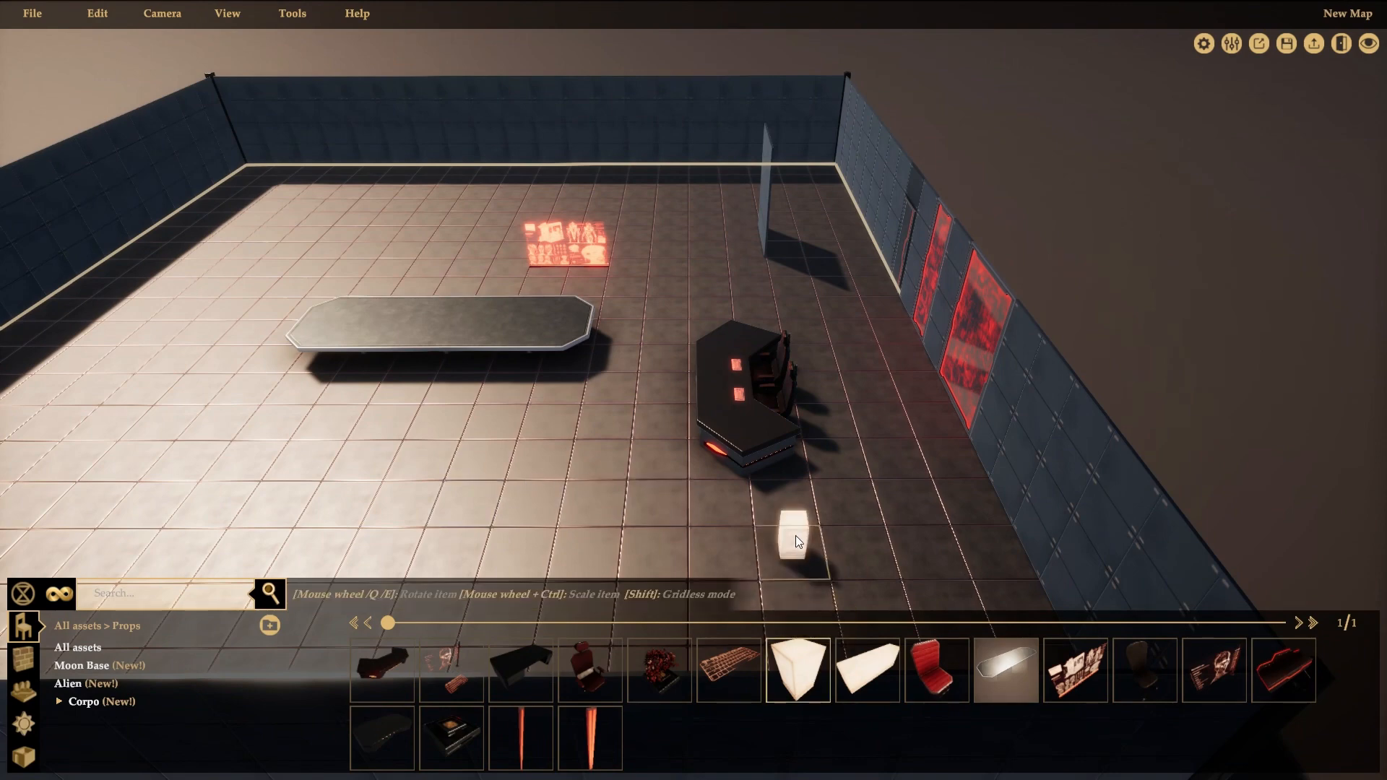
left_click(794, 514)
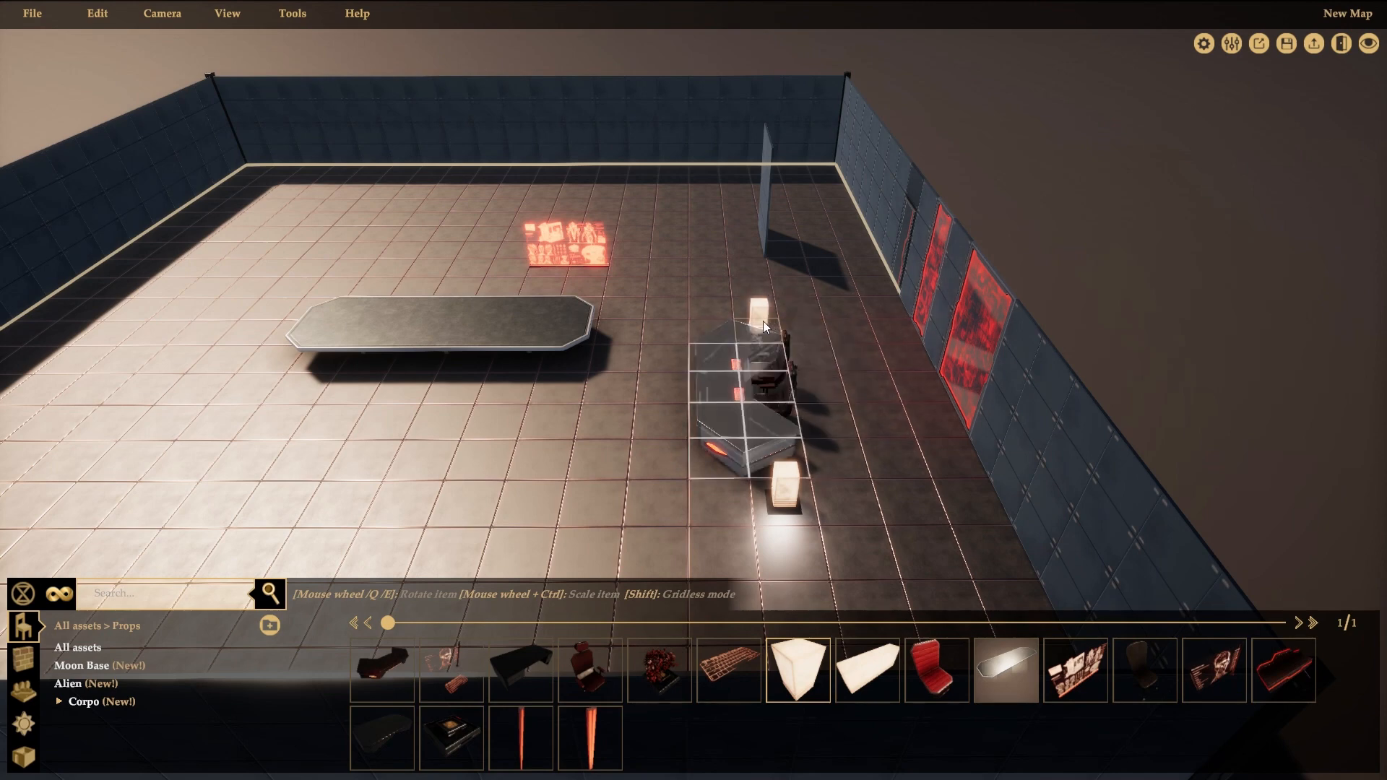
left_click(765, 319)
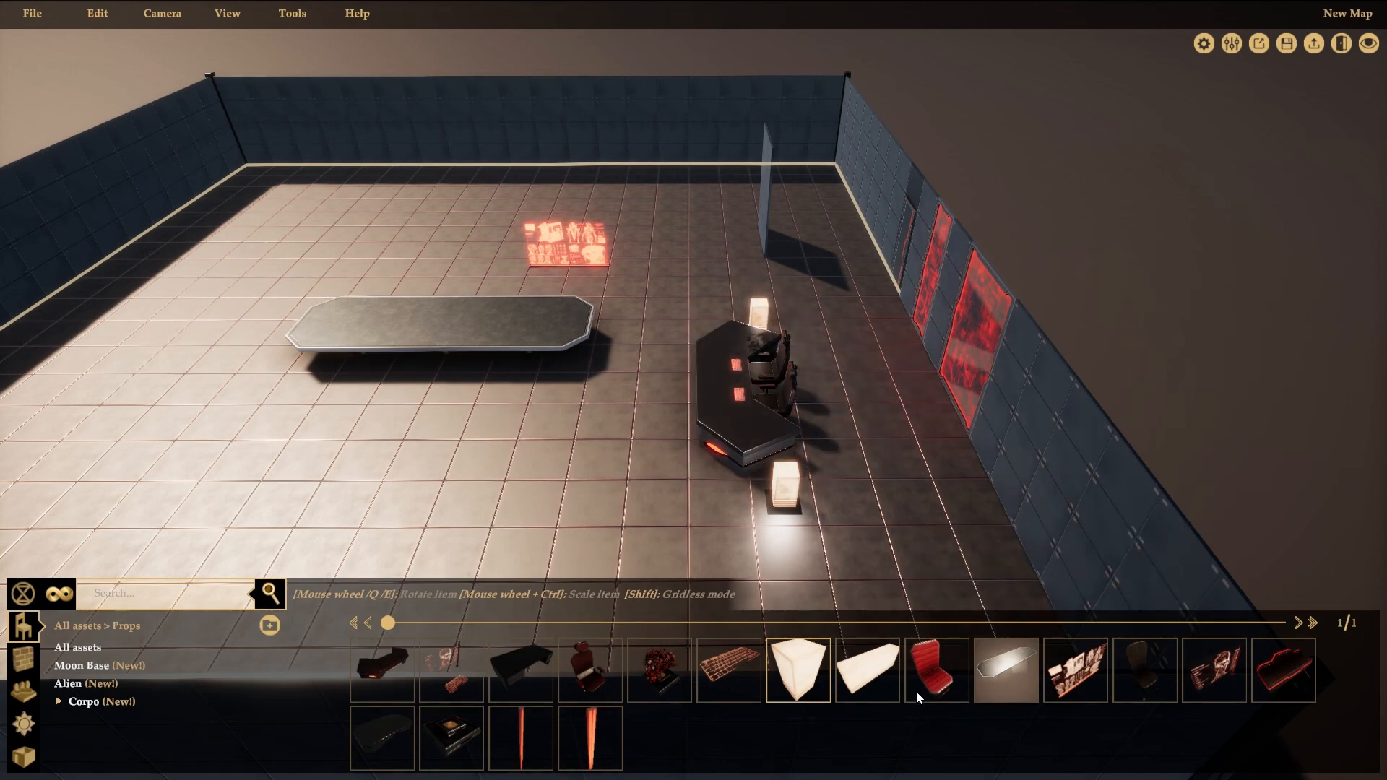
Step: Place a Corpo Lamp Wide behind the desk, rotate it to 180 around Y, and move it to X 4.00, Z 10.00 by the large window
left_click(886, 690)
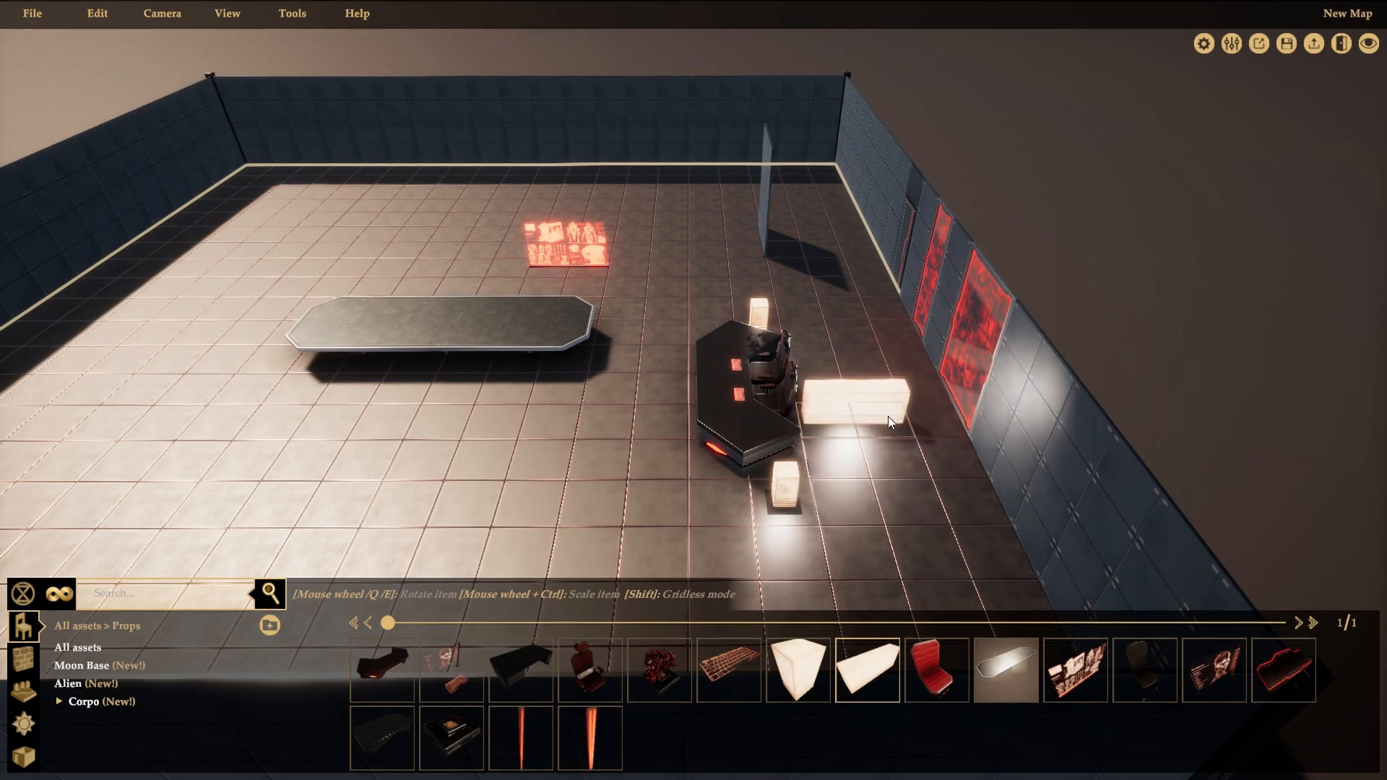
left_click(893, 409)
left_click(895, 406)
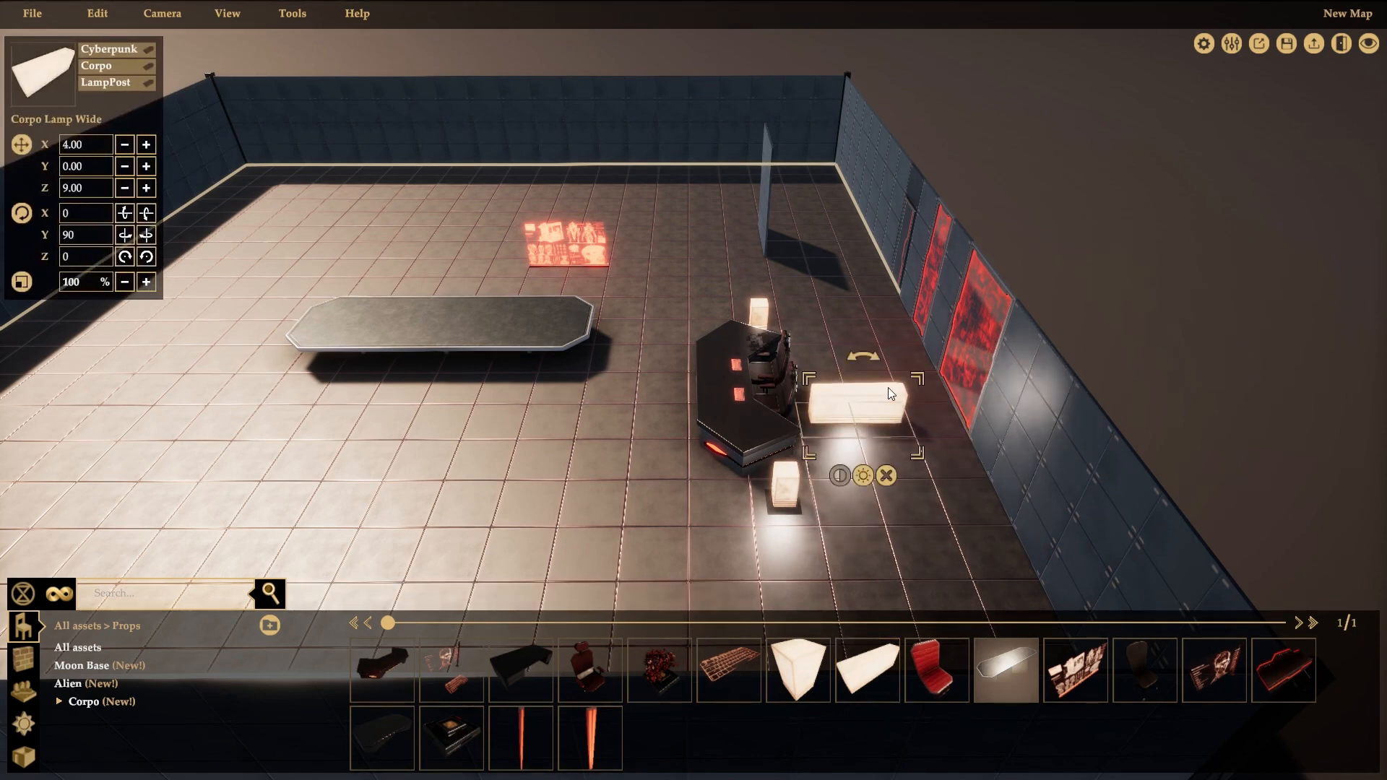
left_click_drag(872, 357, 932, 427)
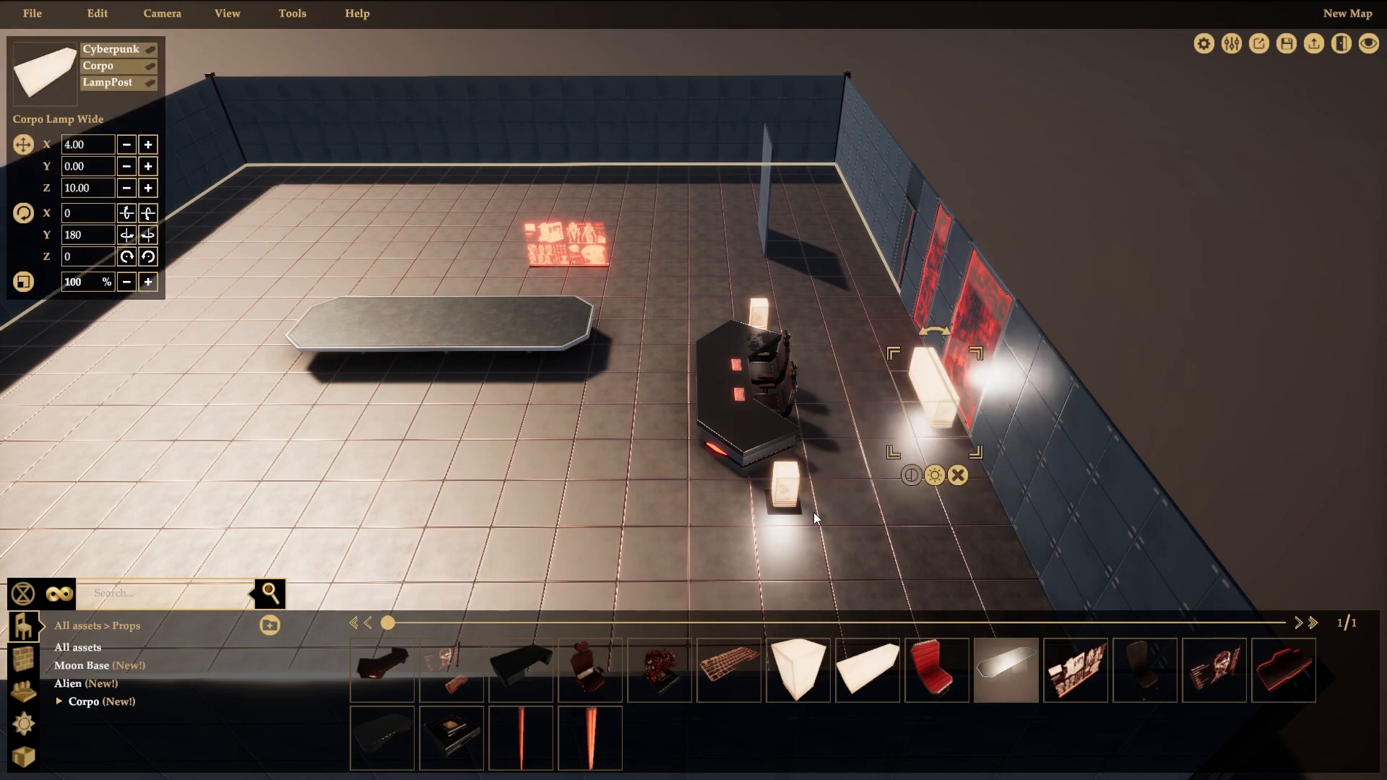
scroll(819, 495, "down", 1)
left_click(1181, 377)
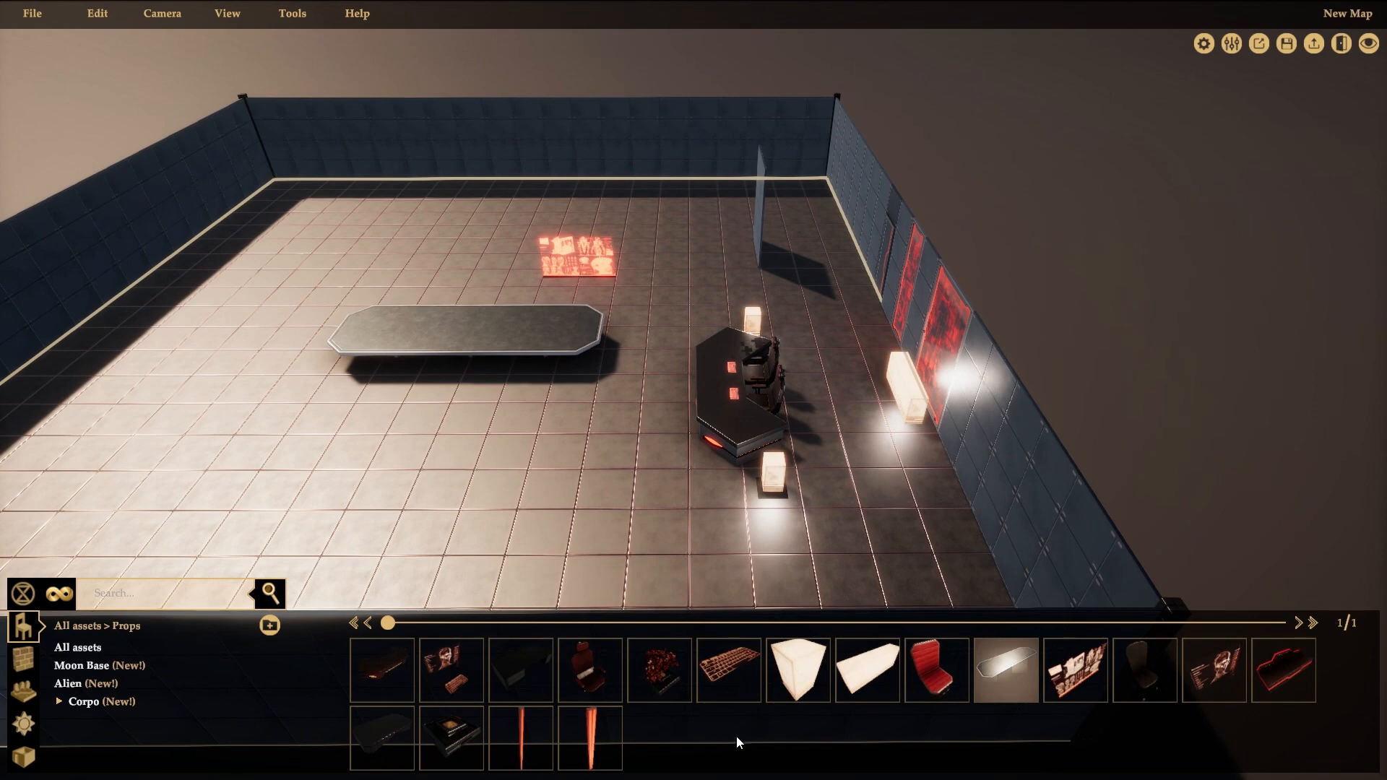
Step: Place the Corpo planter with the dark red tree on the floor between the red screen and the freestanding wall
left_click(658, 676)
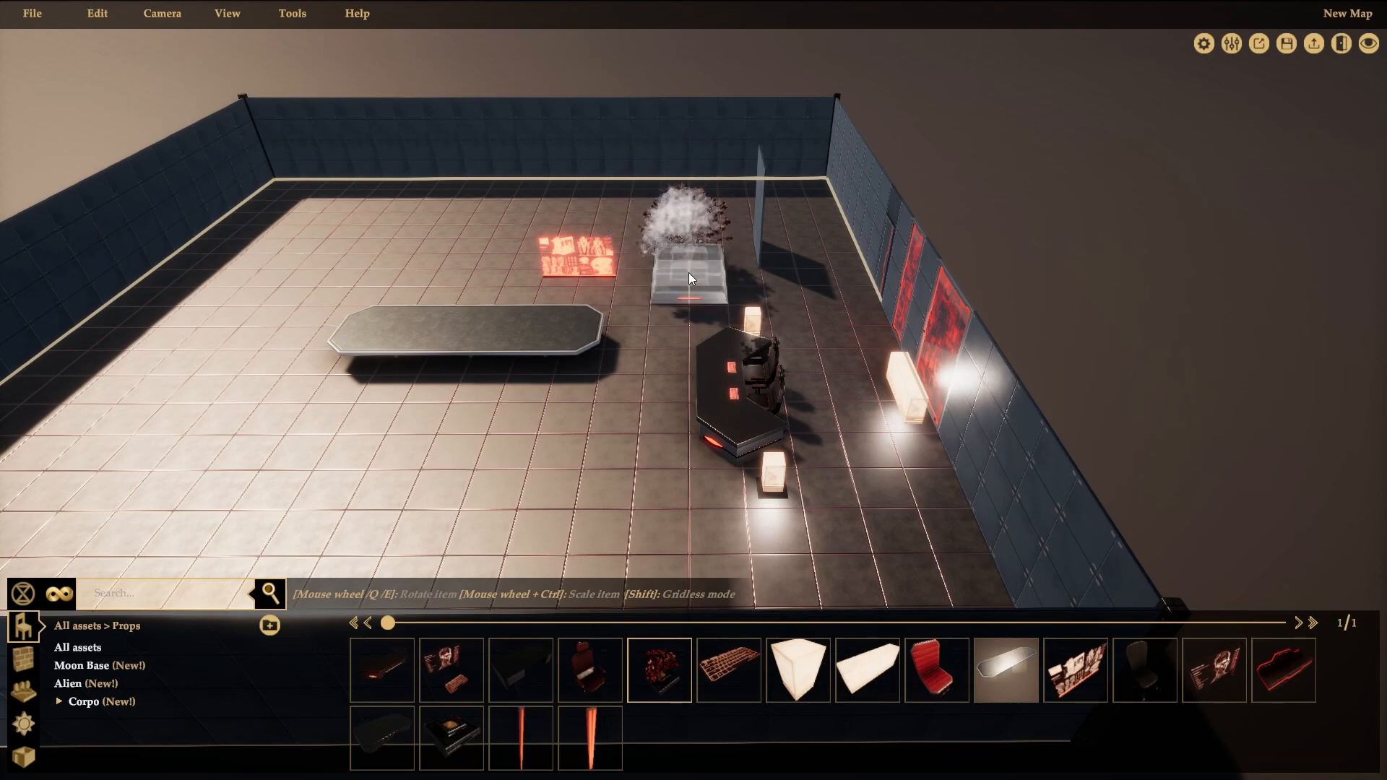
left_click(688, 272)
scroll(770, 266, "up", 3)
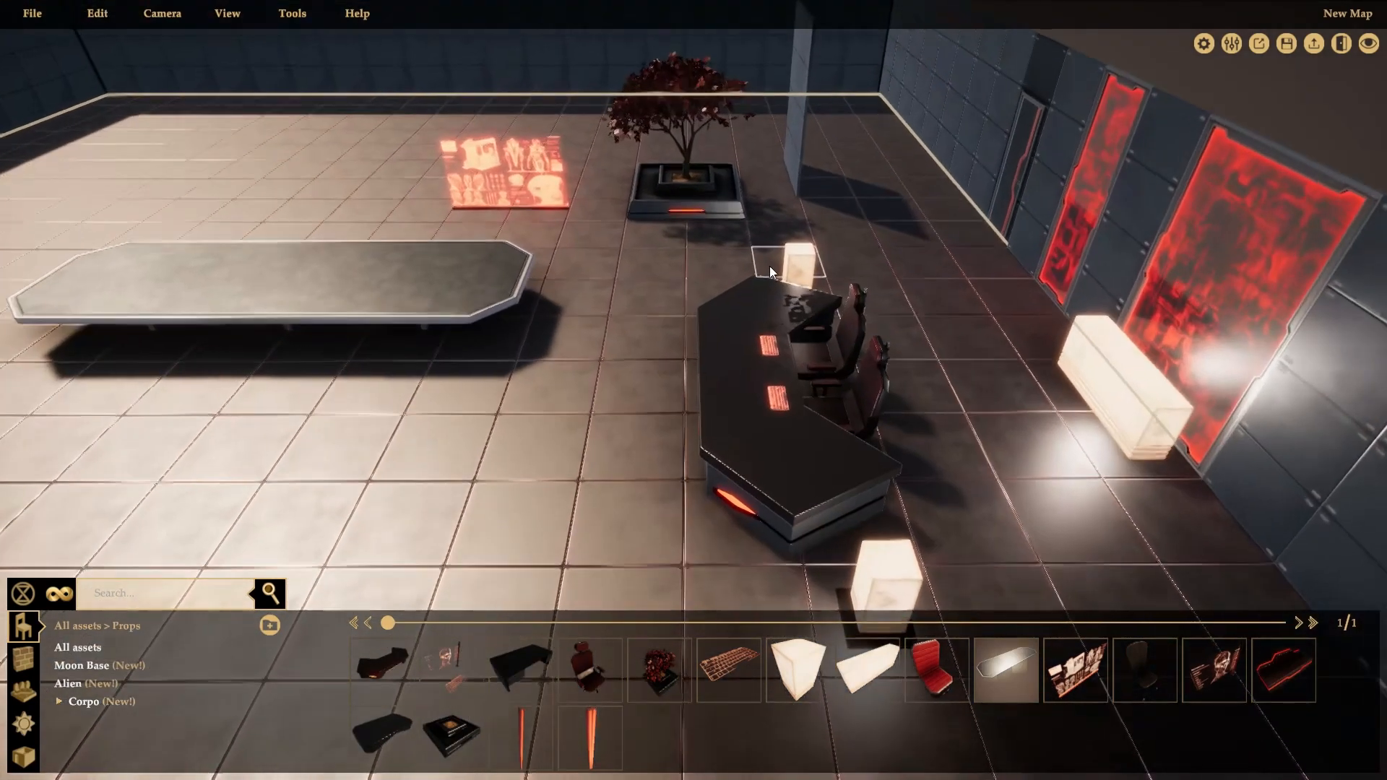
middle_click_drag(770, 266, 751, 296)
key("w")
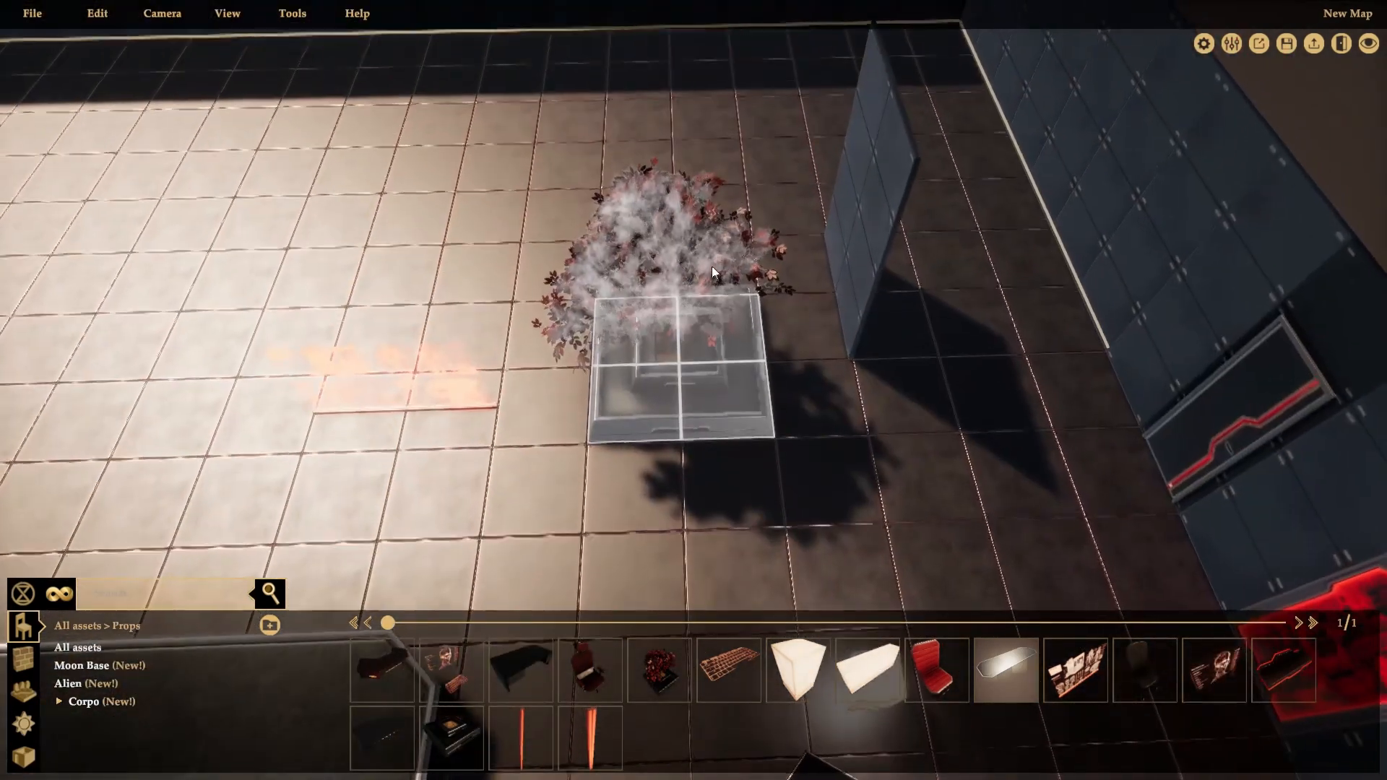
Step: Place the empty square Corpo planter on the open floor in front of the chairman desk, aligned with the grid
scroll(666, 532, "down", 3)
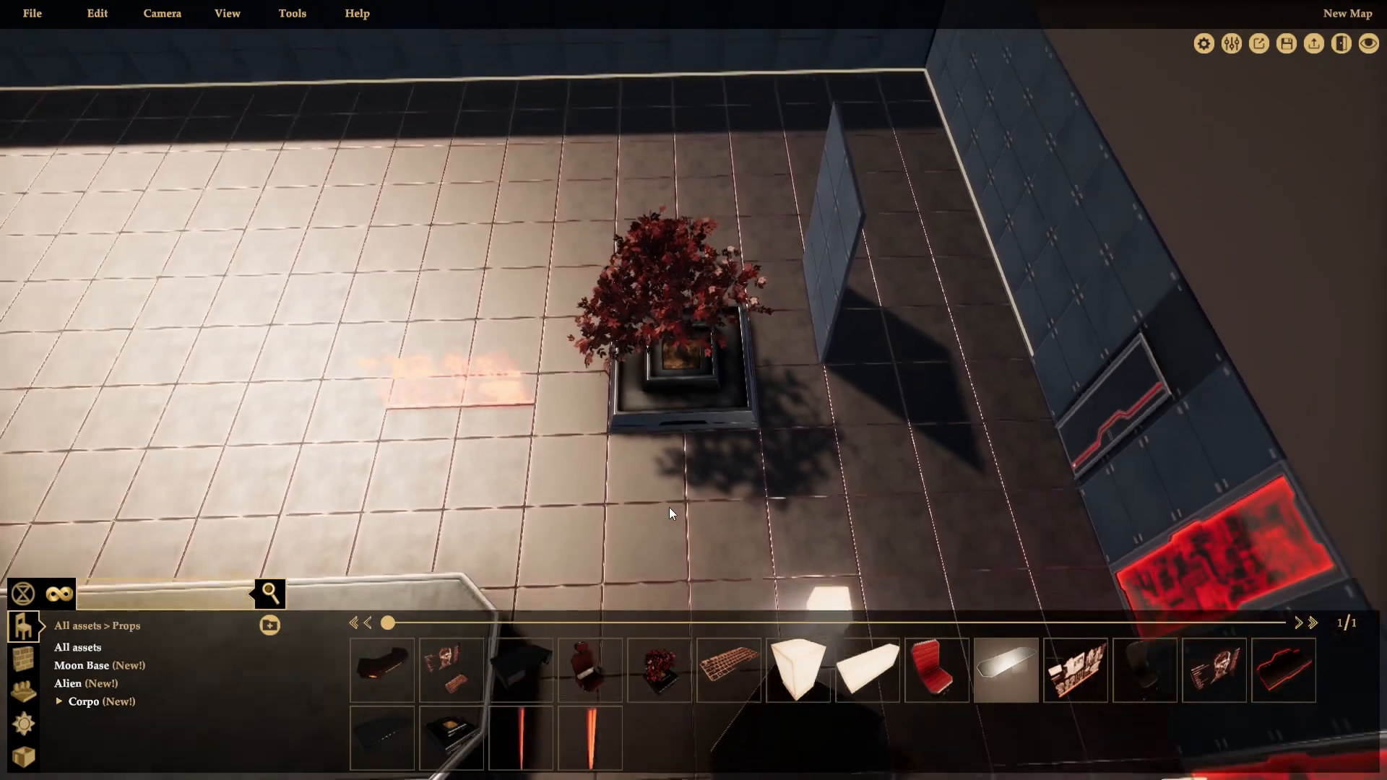
key("s")
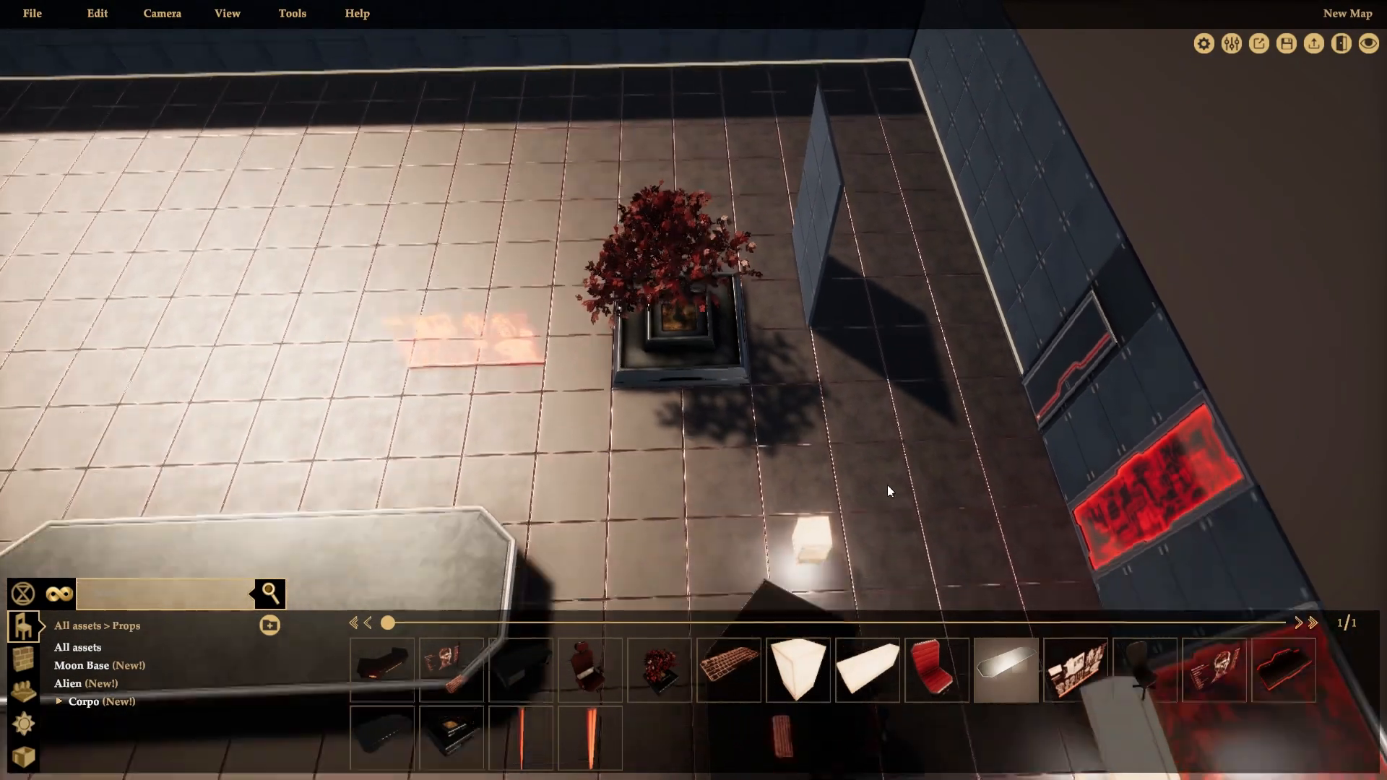
key("s")
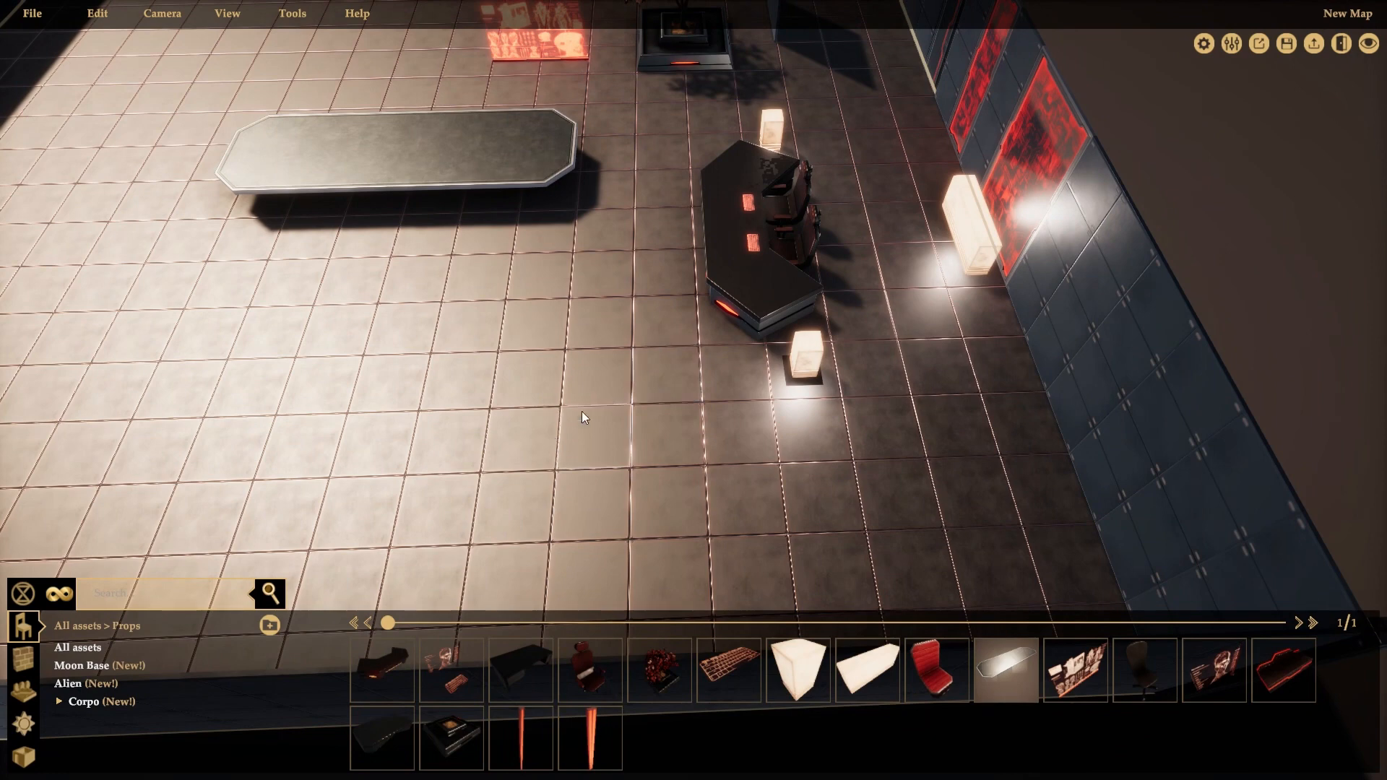
left_click(458, 733)
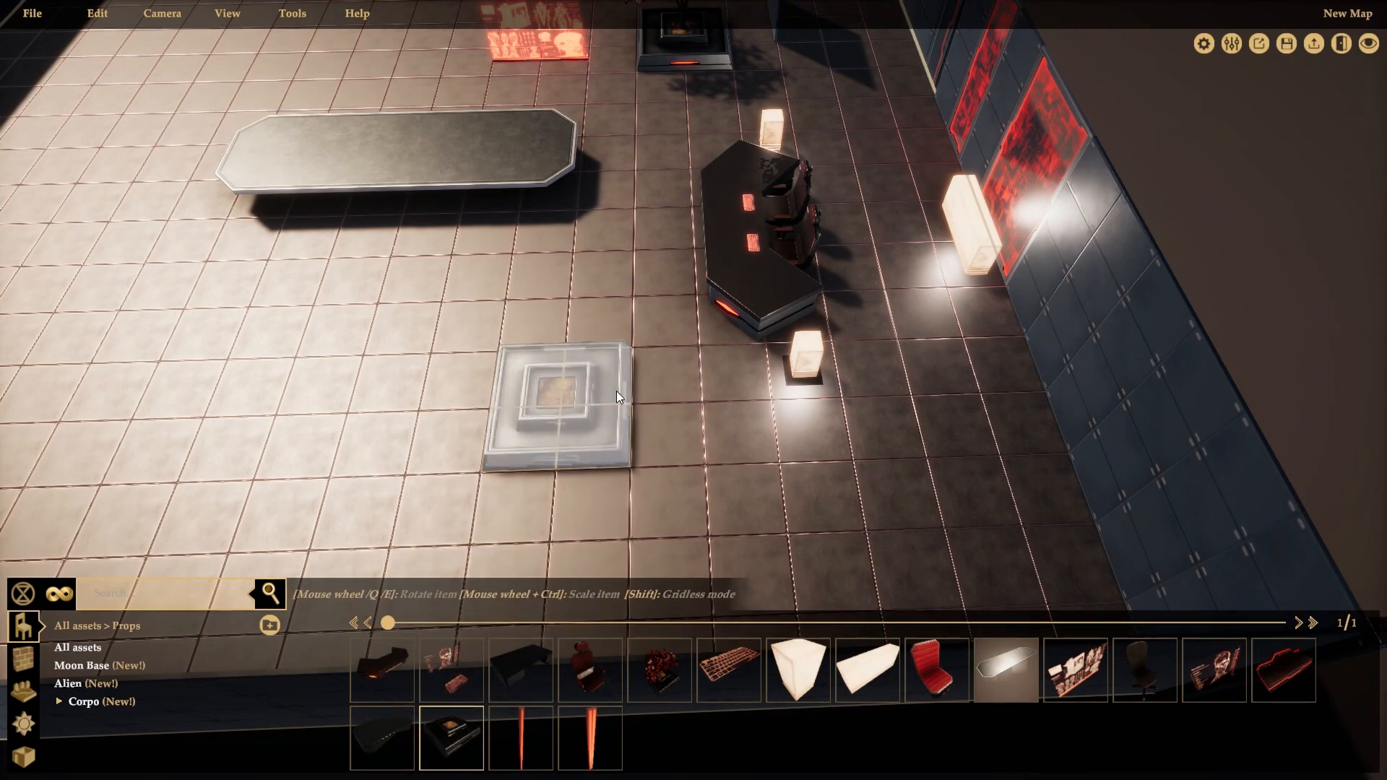
left_click(617, 392)
right_click(1195, 239)
scroll(724, 422, "up", 1)
scroll(724, 421, "up", 2)
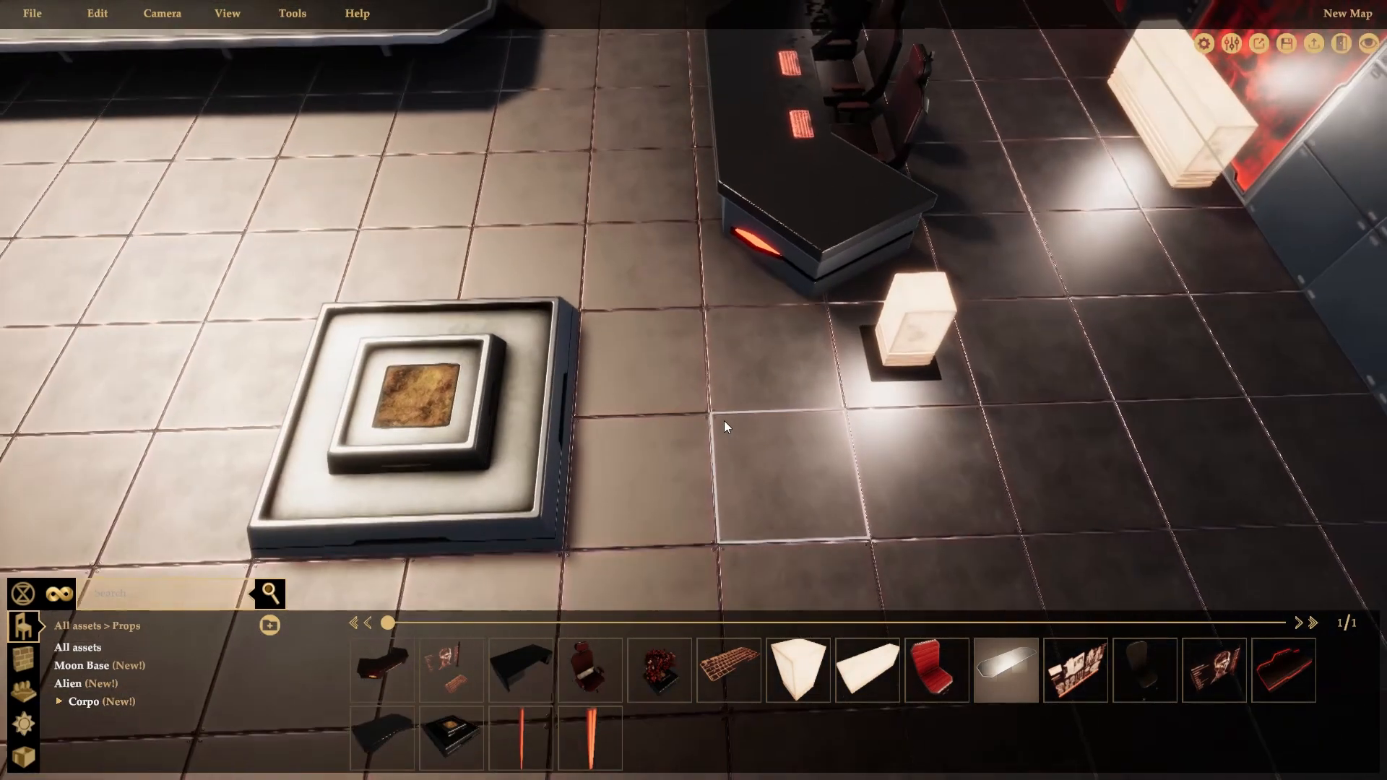
scroll(726, 420, "down", 2)
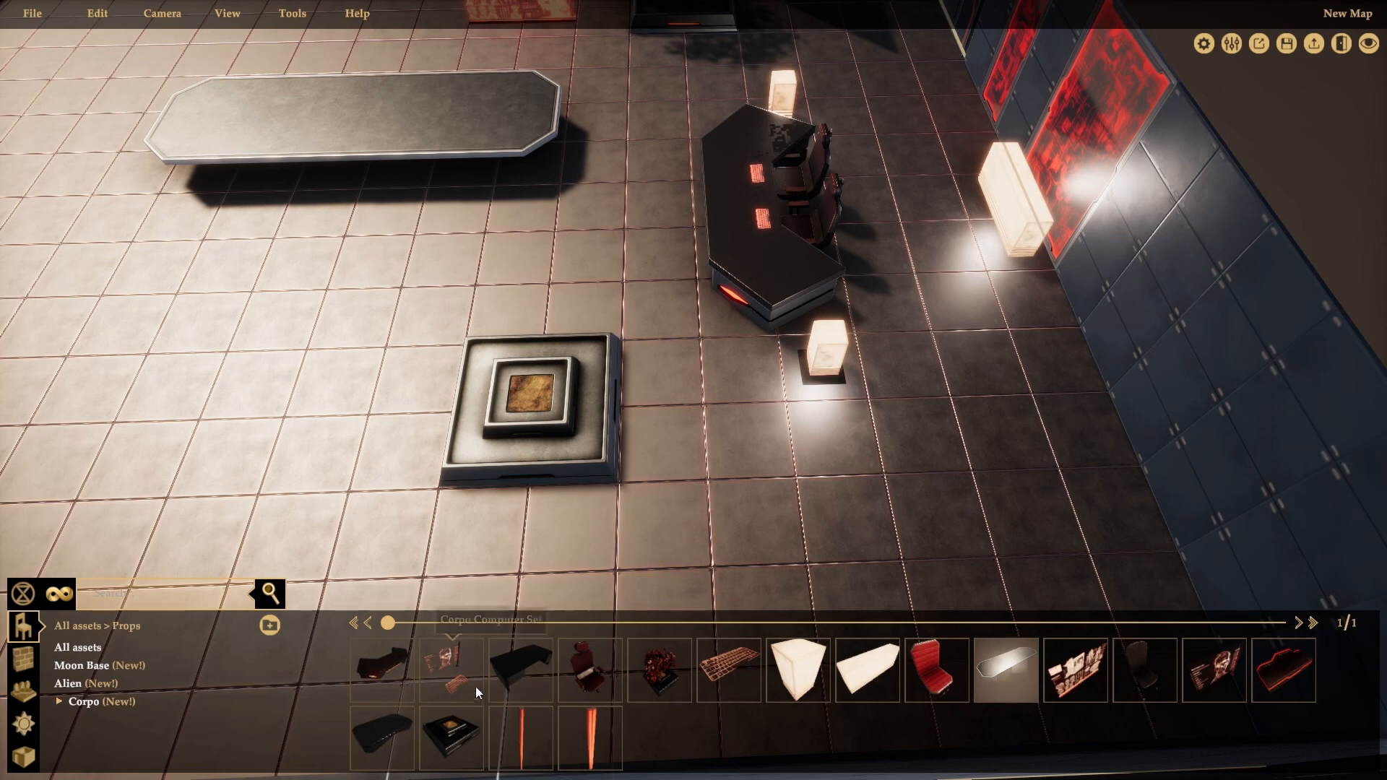
Step: Place a Corpo Computer Set on the chairman desk and delete the loose keyboard in front of the nearer chair
left_click(456, 661)
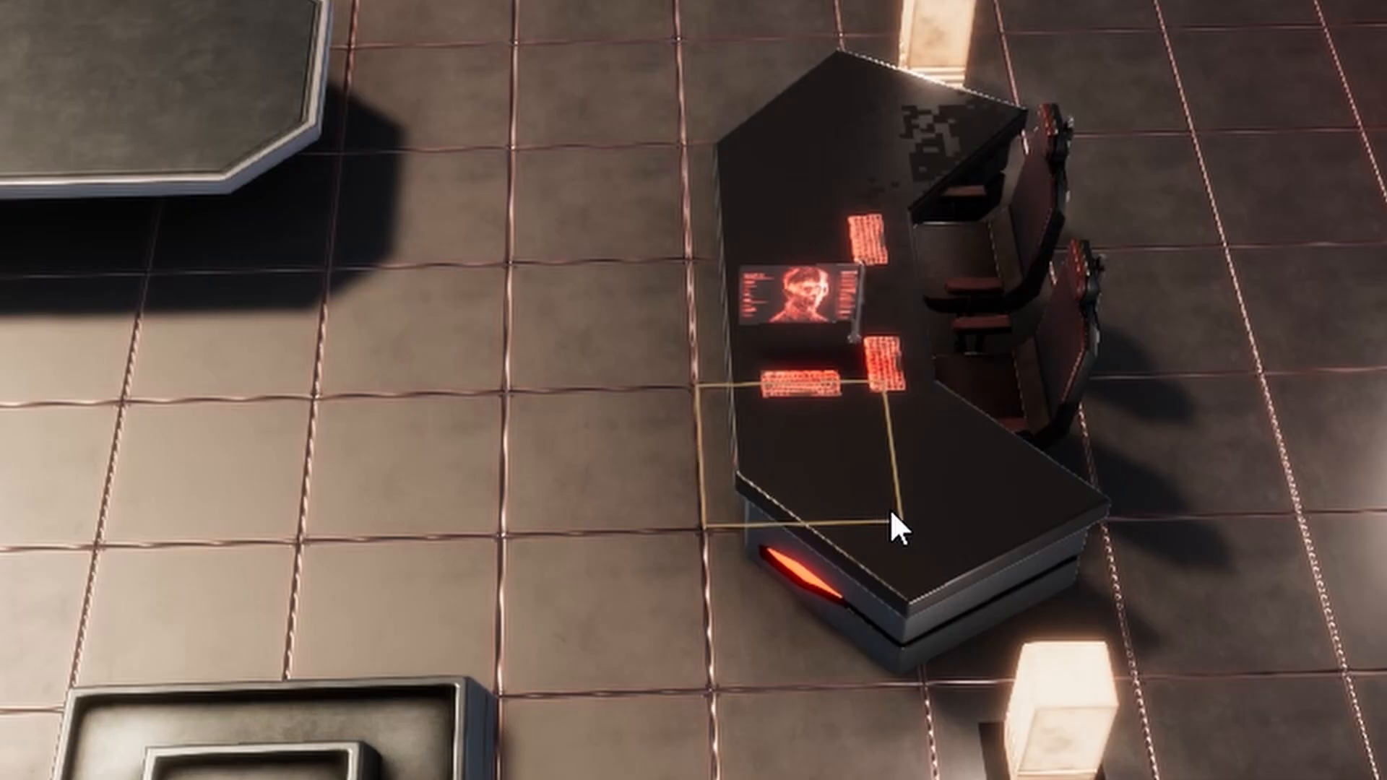
left_click(765, 269)
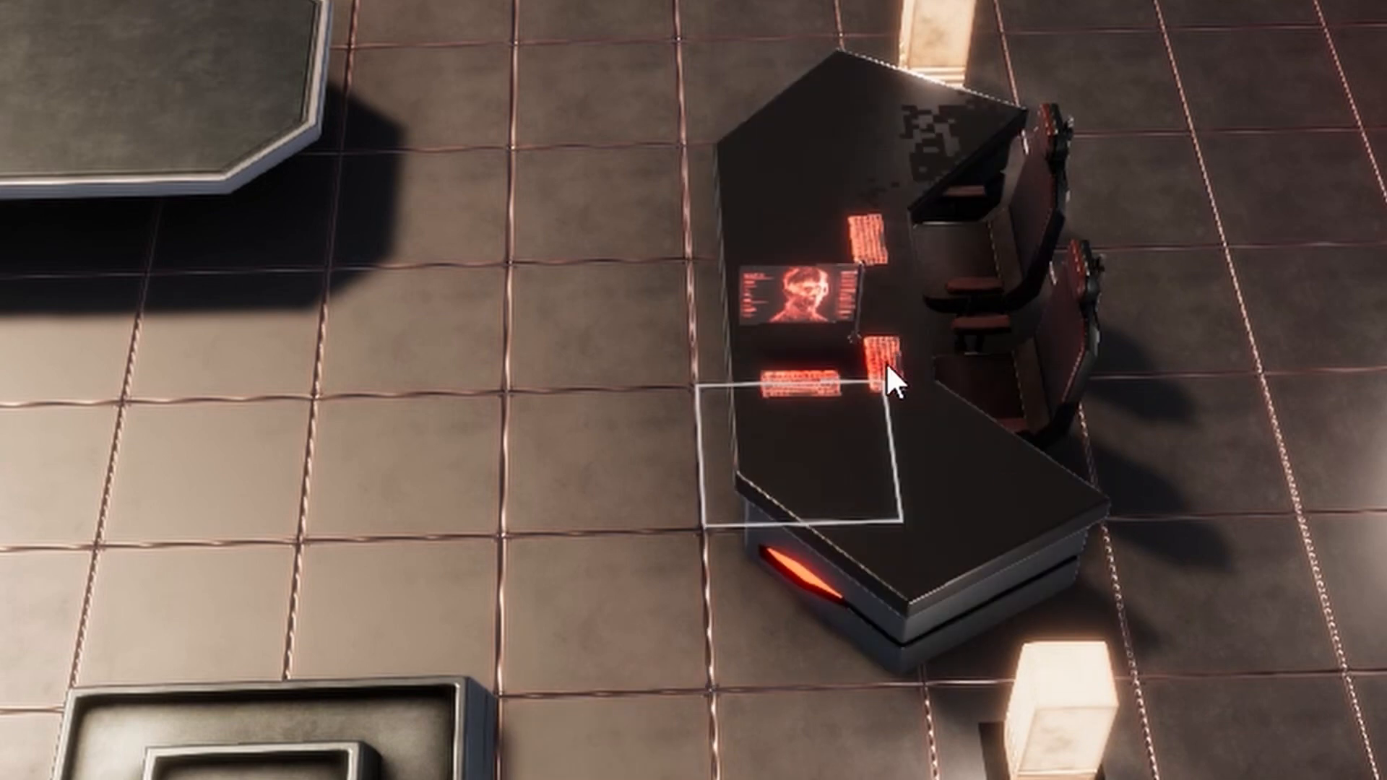
left_click(889, 386)
left_click(915, 567)
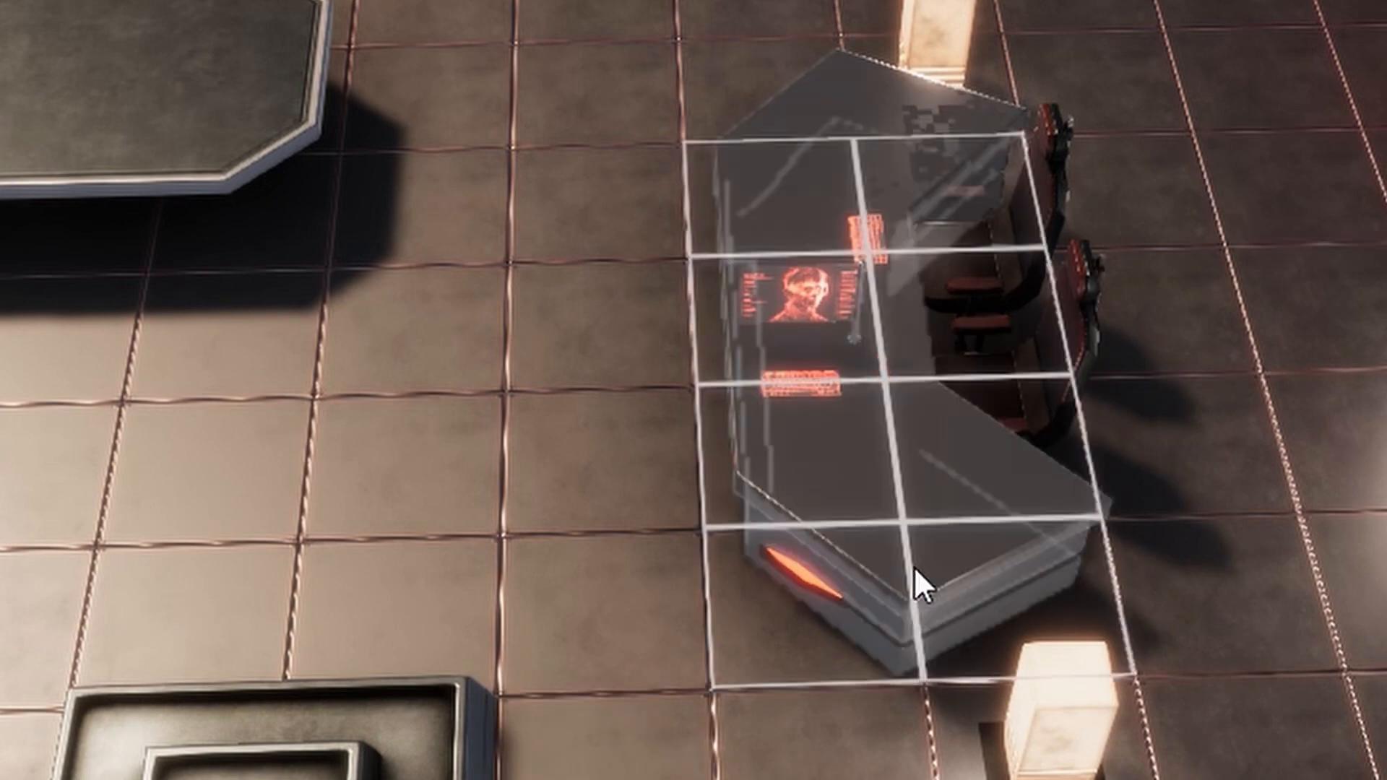
Step: Rotate the computer set a quarter turn to face the chairs and shift it closer to the nearer chair
left_click(770, 346)
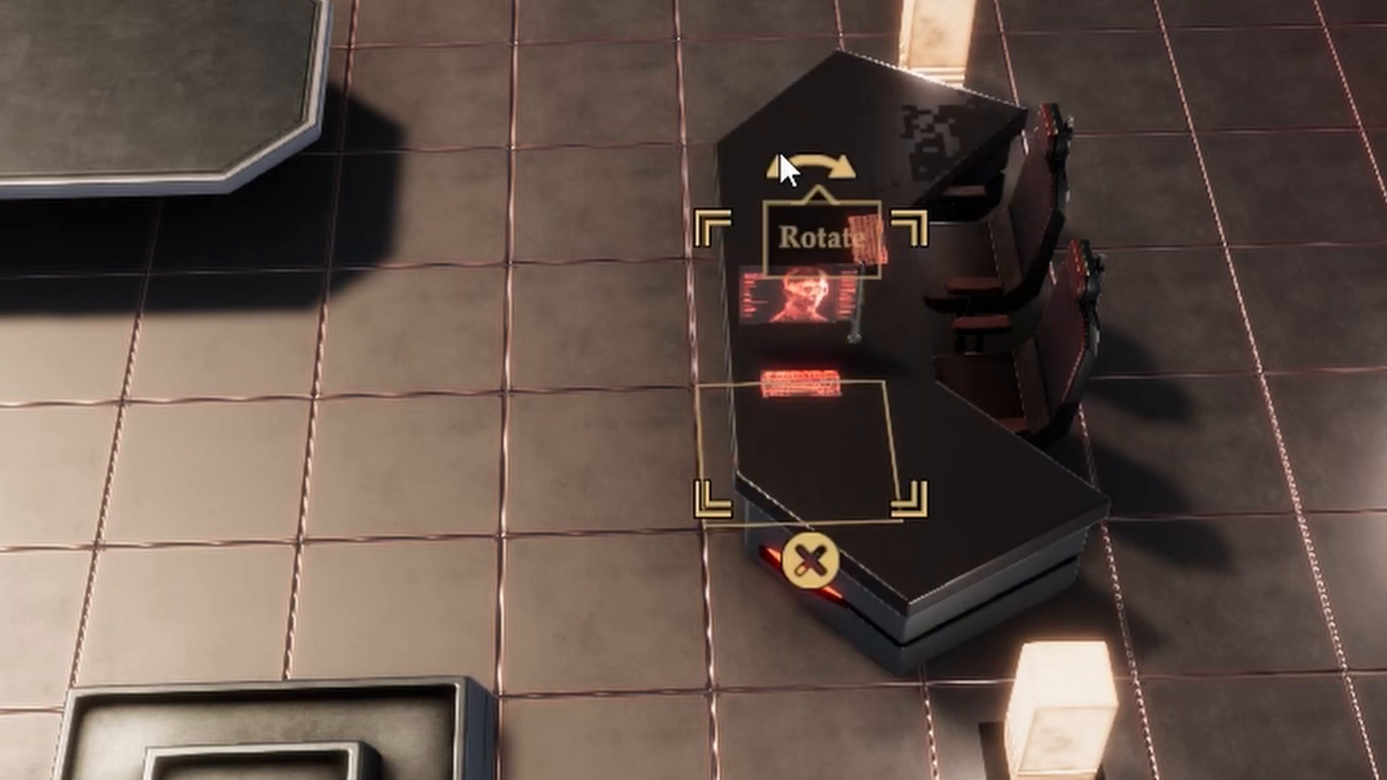
left_click_drag(795, 163, 452, 397)
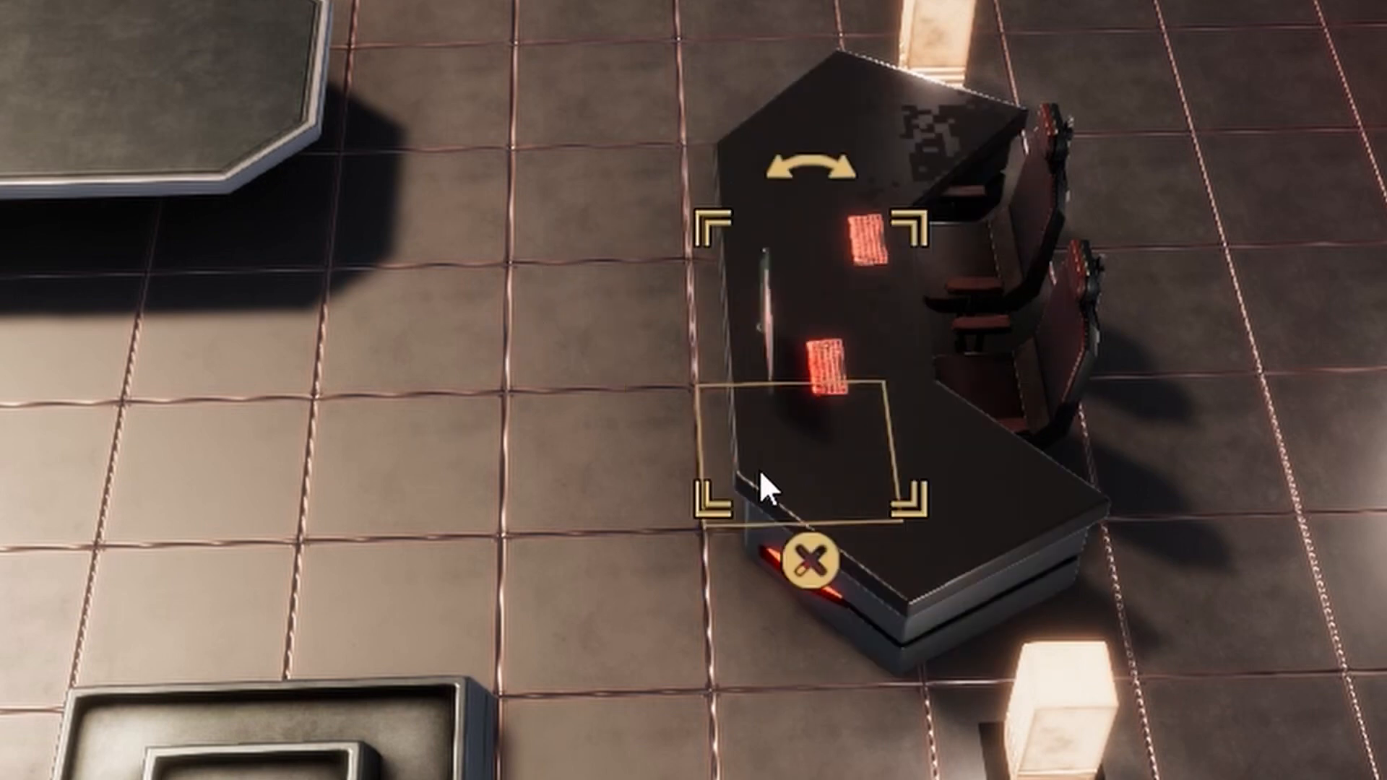
key("Right")
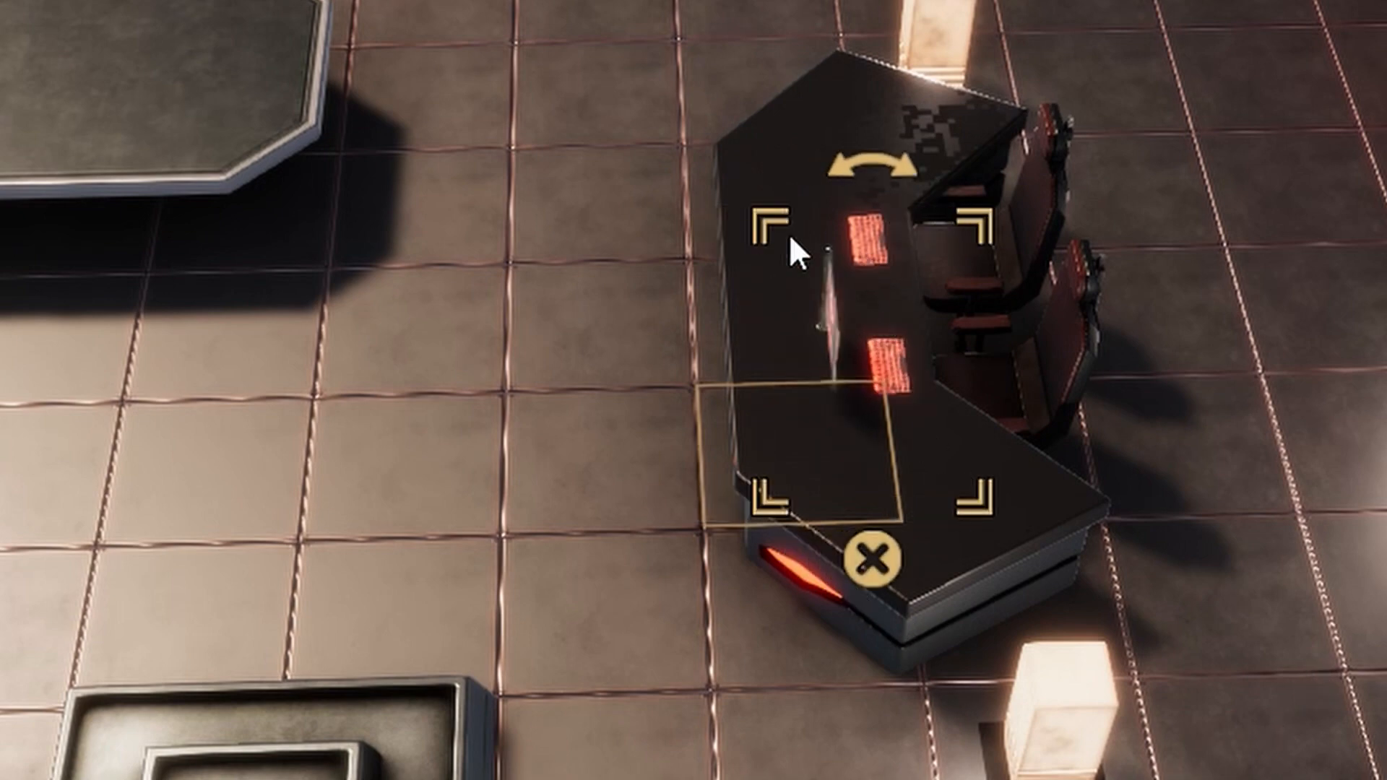
left_click(867, 182)
left_click(882, 271)
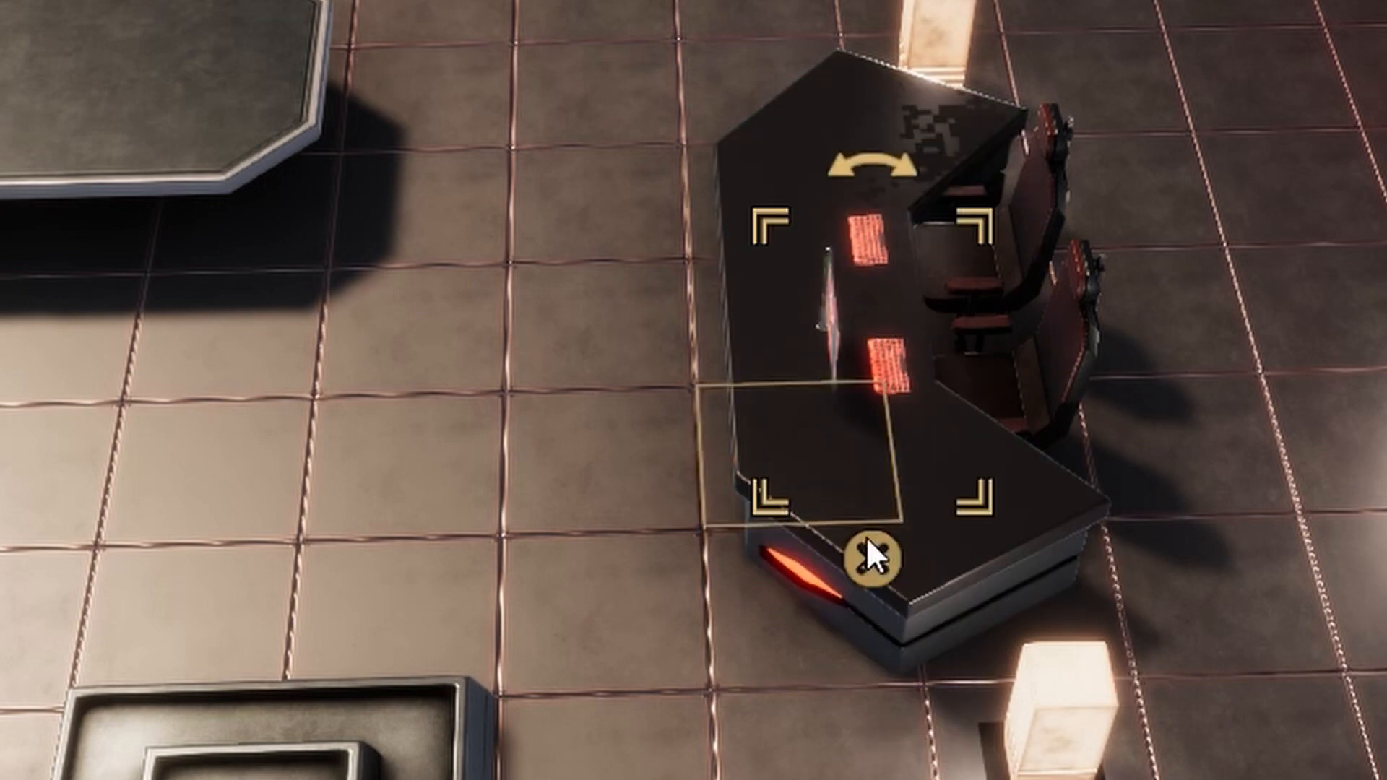
left_click(871, 552)
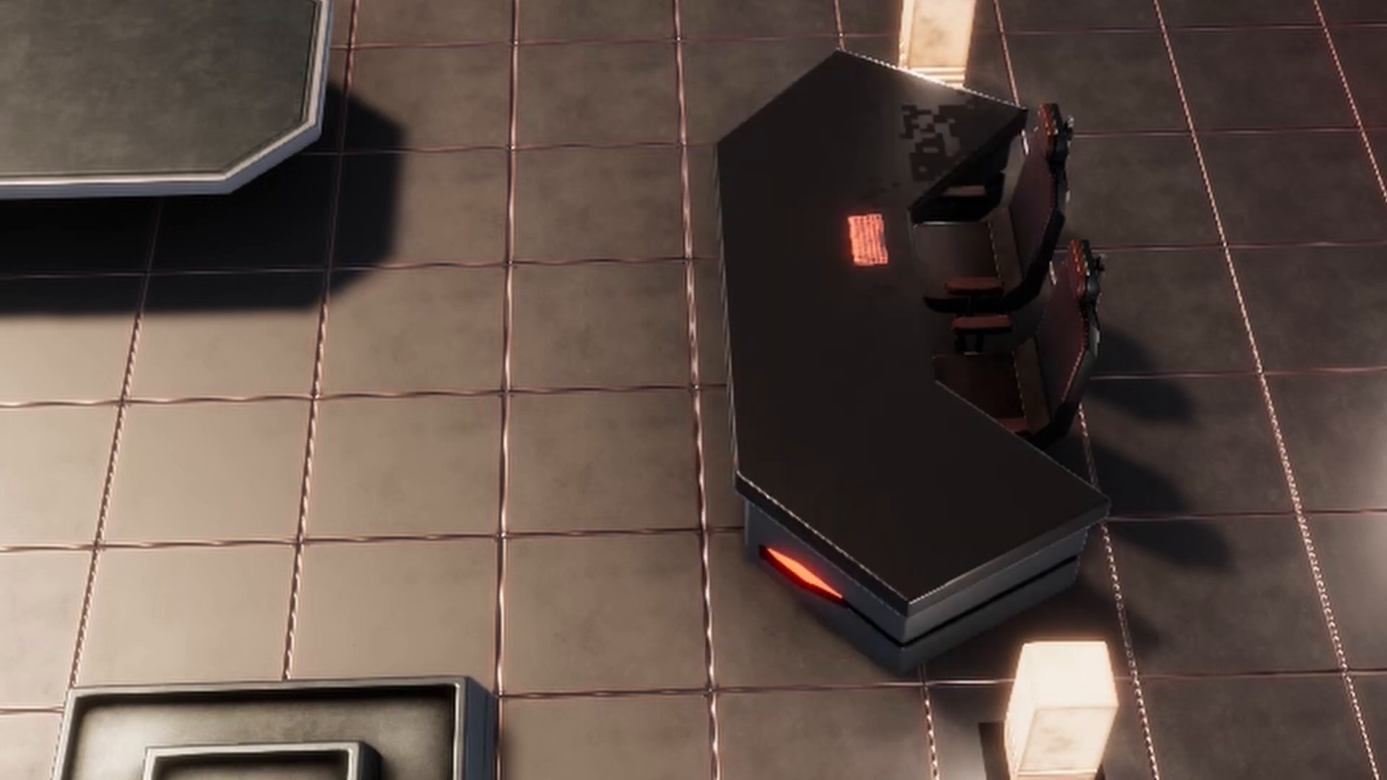
key("ctrl+z")
key("Escape")
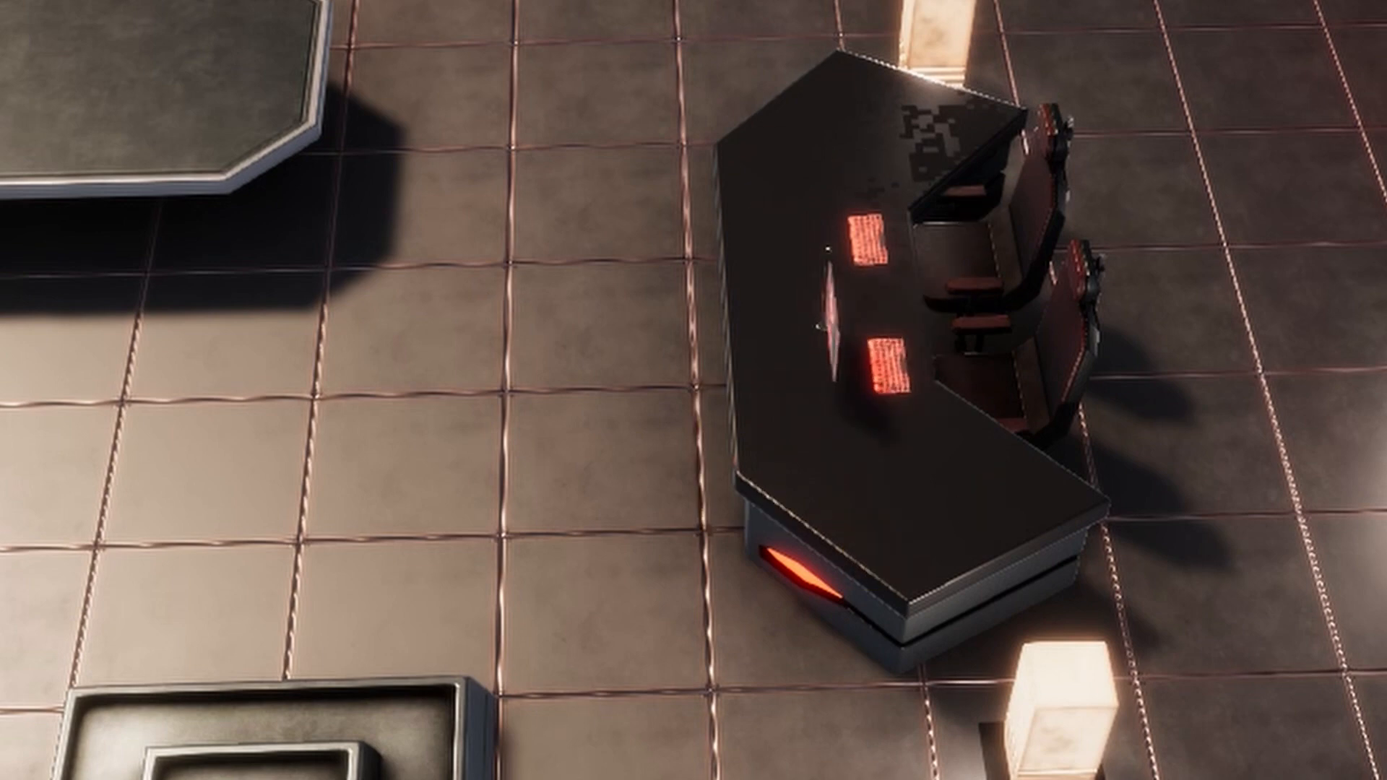
Step: Replace the remaining loose keyboard on the chairman desk with a second Corpo Computer Set
left_click(887, 227)
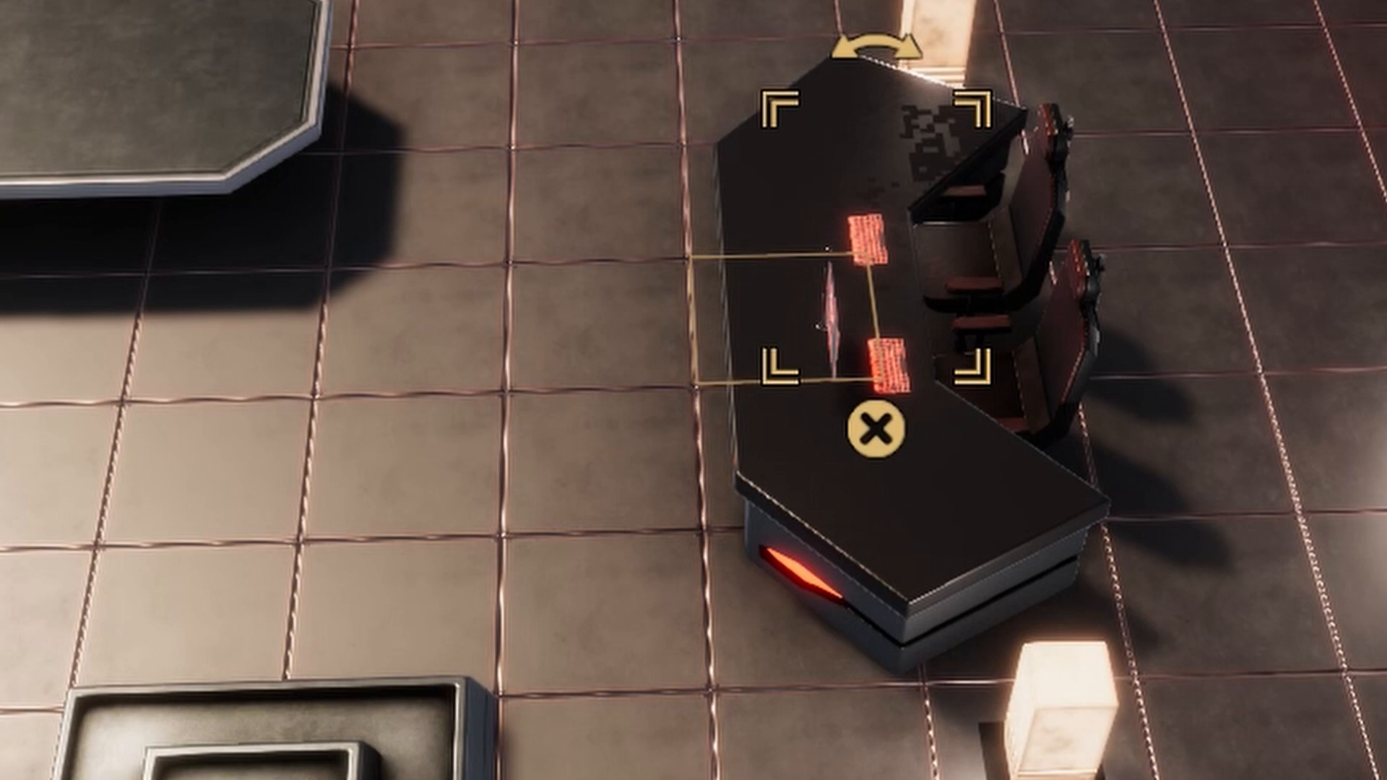
key("Delete")
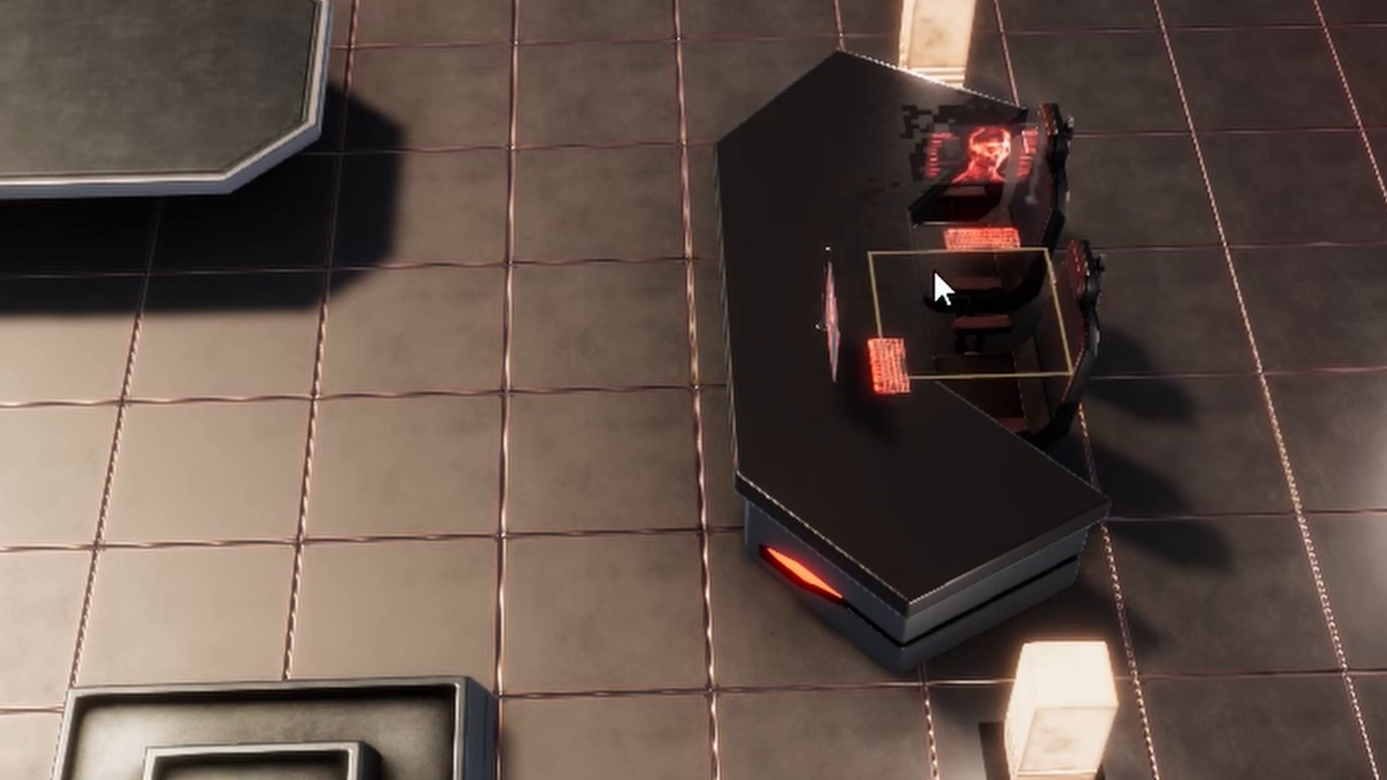
left_click(853, 249)
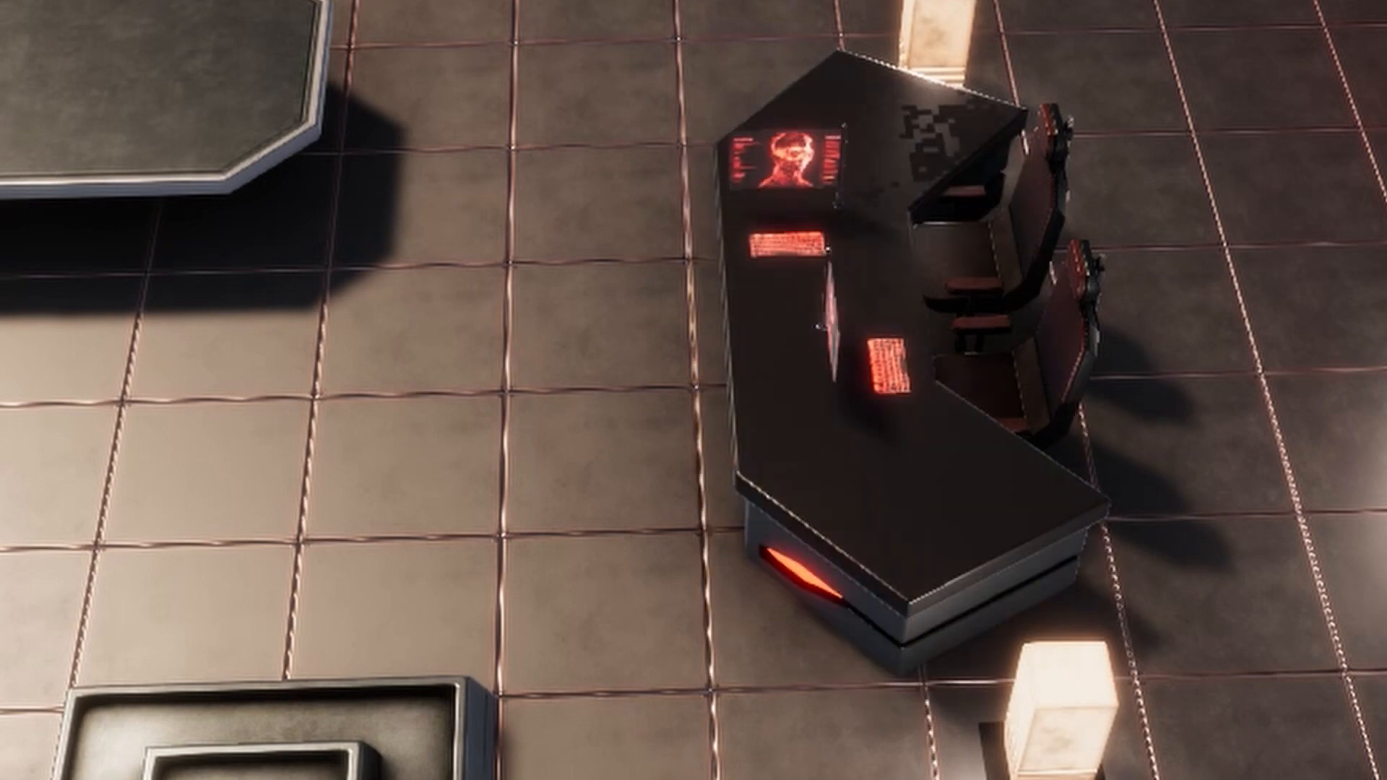
Step: Rotate the second computer set a quarter turn to face the chairs and shift it into line with the first set
left_click(799, 210)
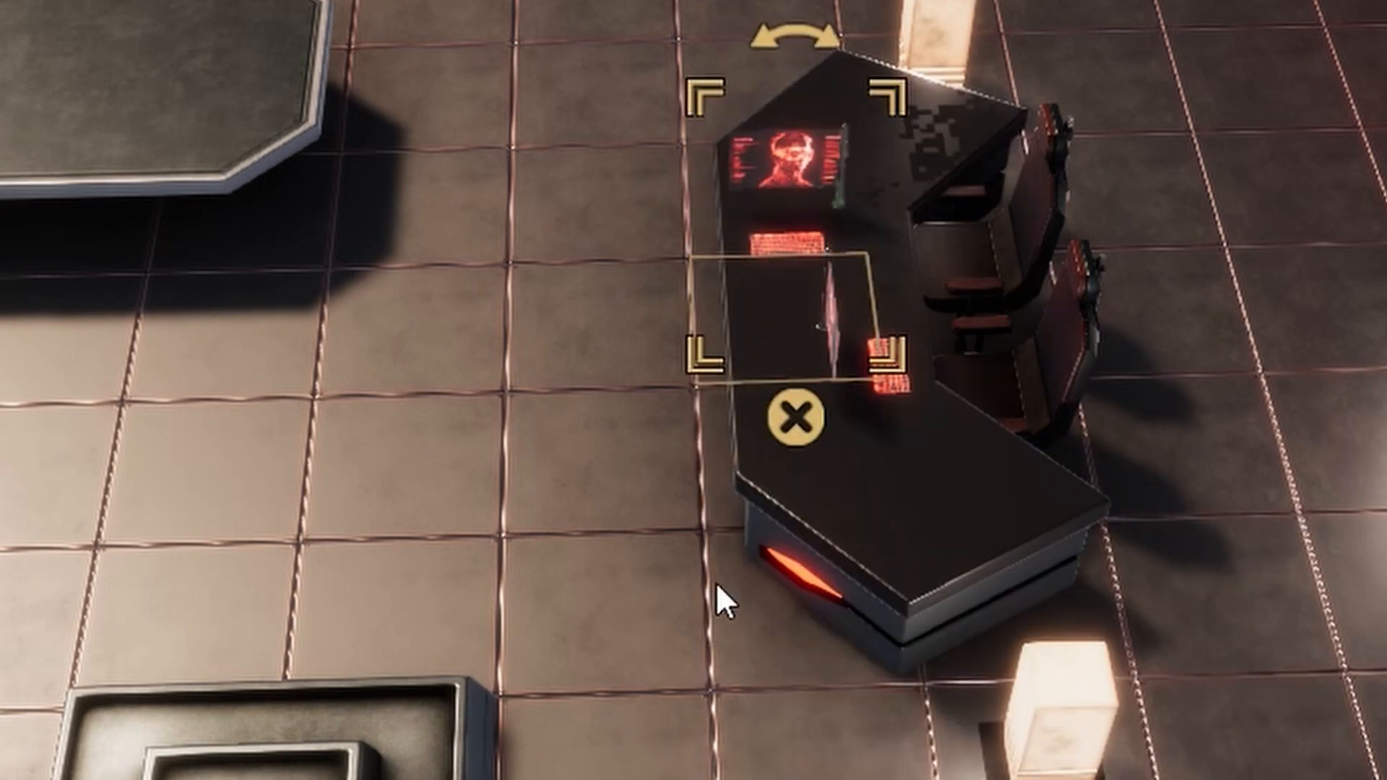
left_click_drag(795, 36, 456, 283)
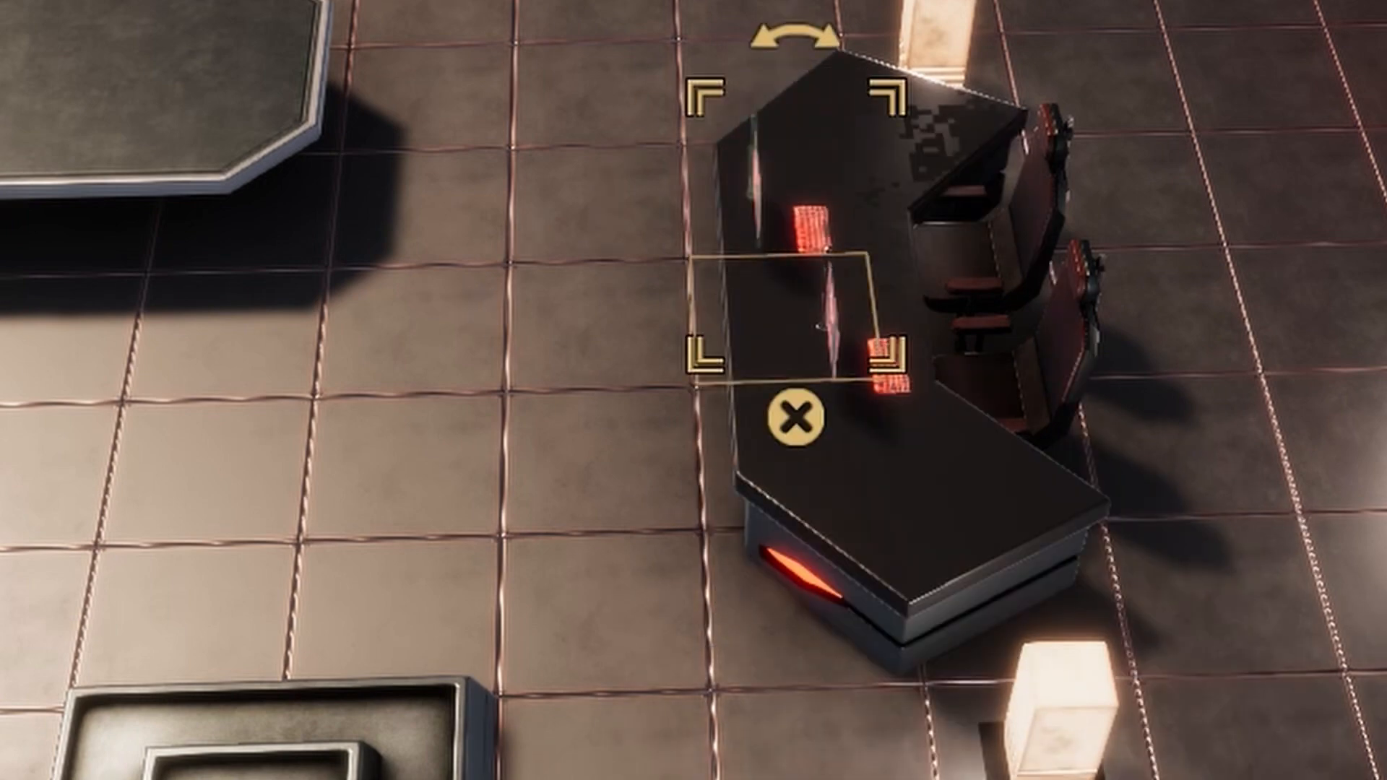
key("Right")
key("Right")
key("Right")
key("Right")
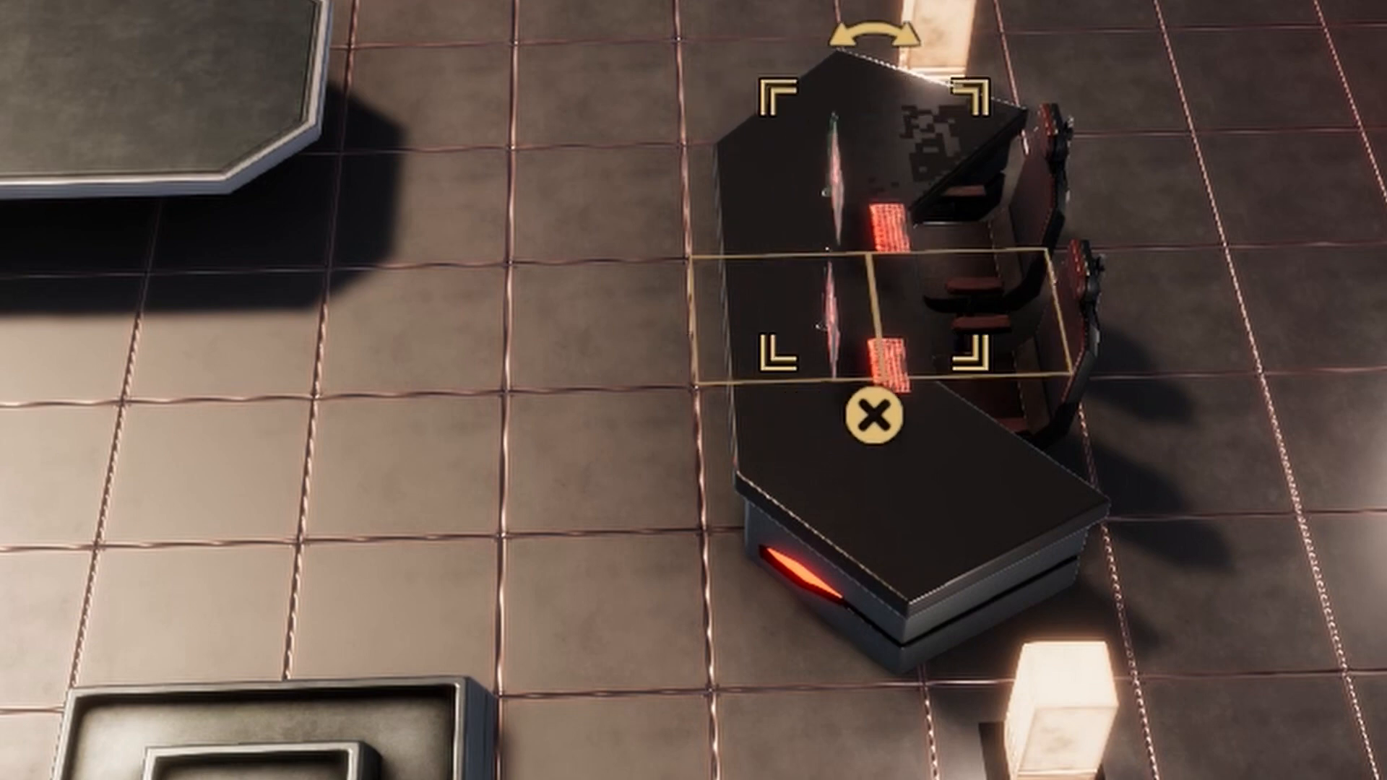
key("Escape")
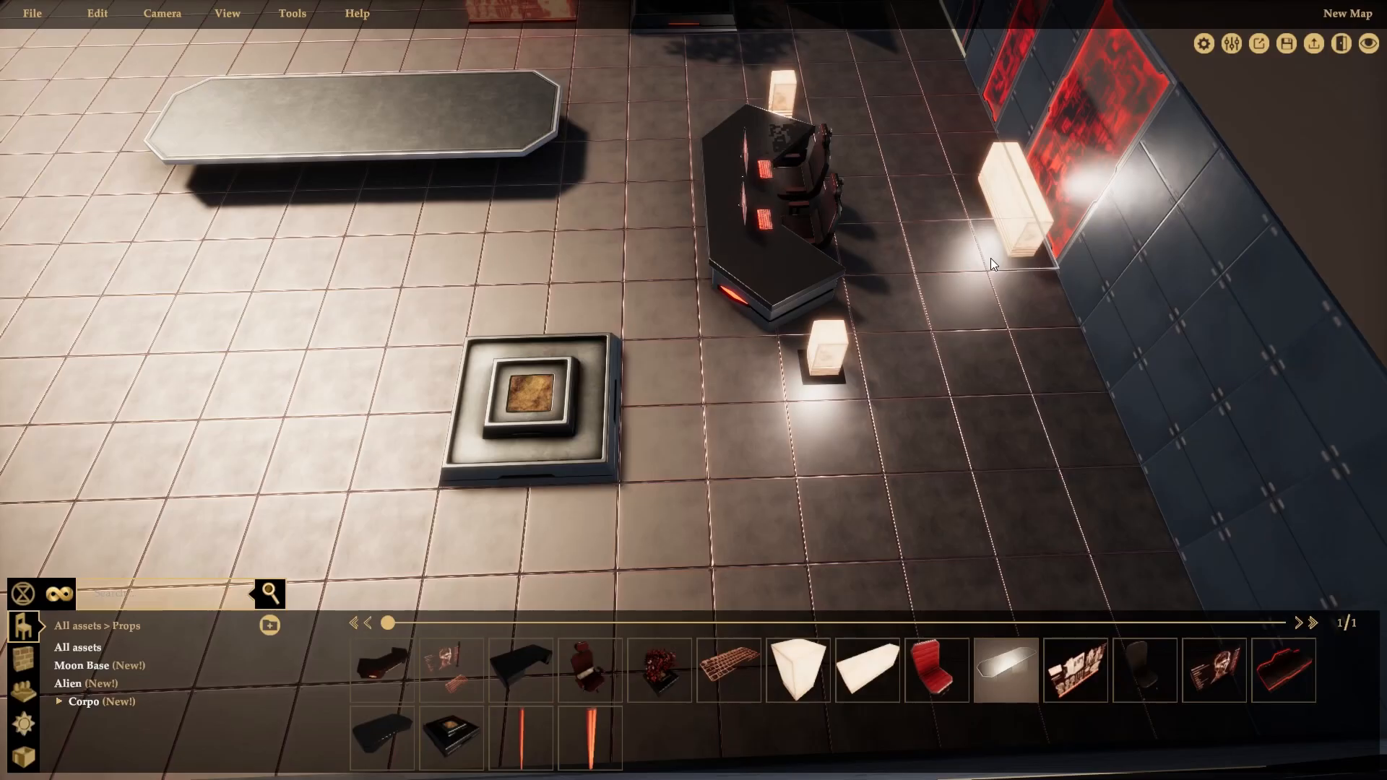
Step: Place the rectangular Corpo desk on the open floor between the long angled table and the empty planter
scroll(904, 296, "down", 4)
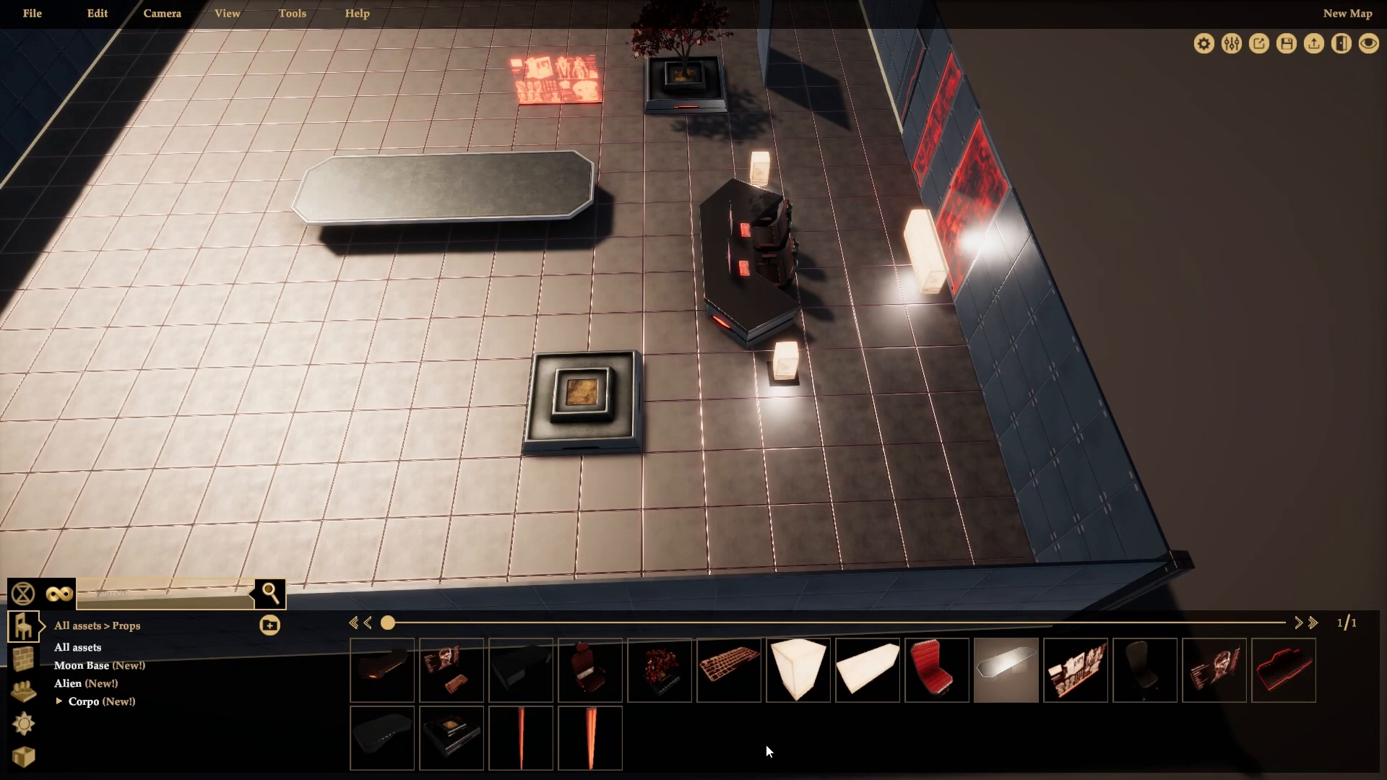
left_click(517, 665)
left_click(435, 353)
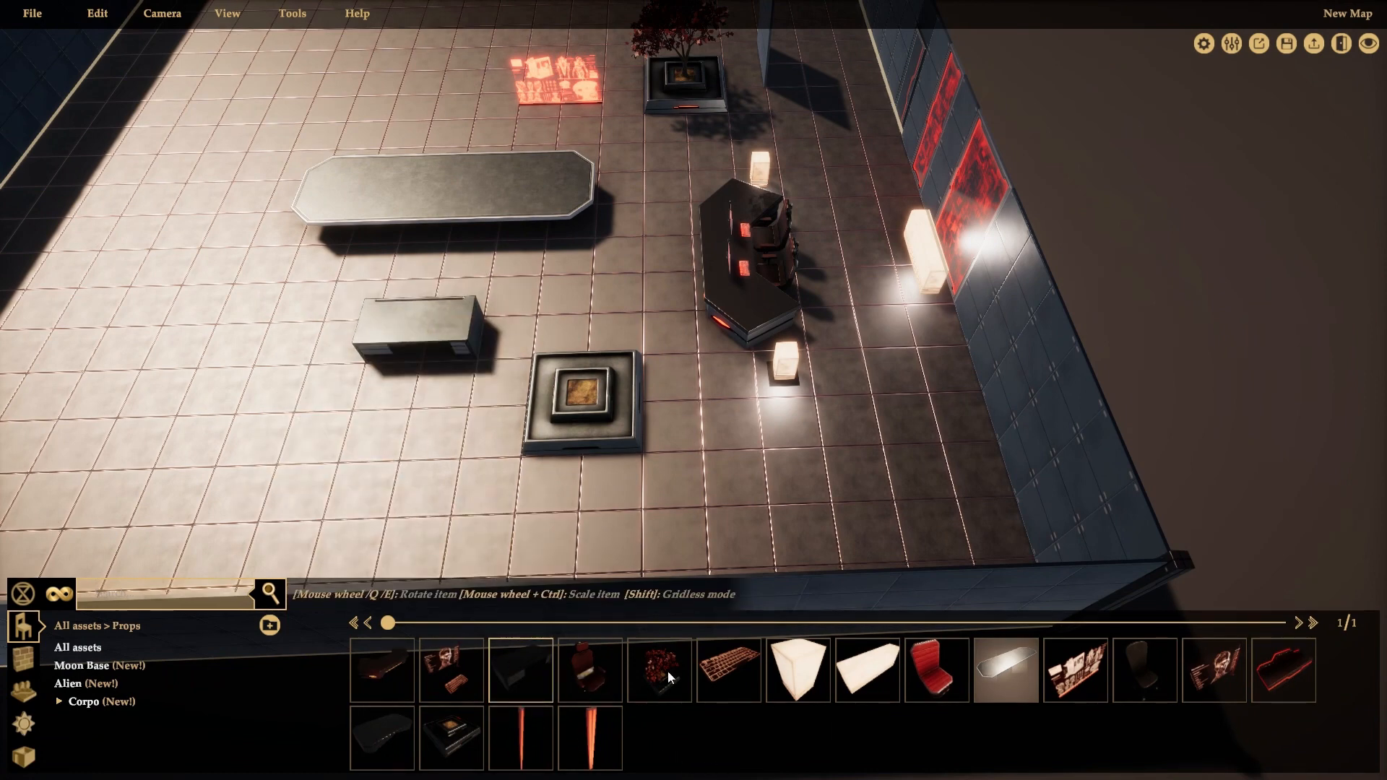
right_click(1192, 315)
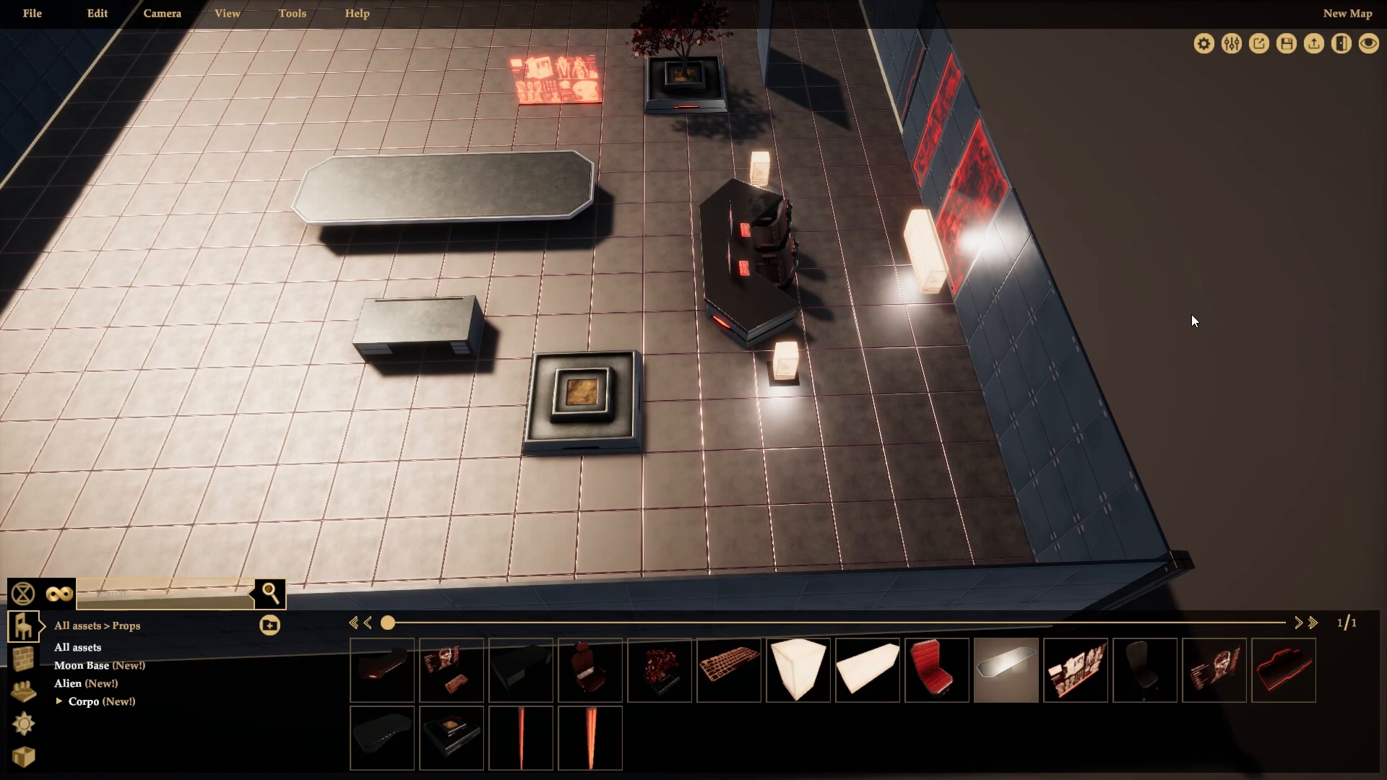
Step: Place the small dark rounded Corpo table on the floor beside the window wall, near the wide lamp
left_click(397, 742)
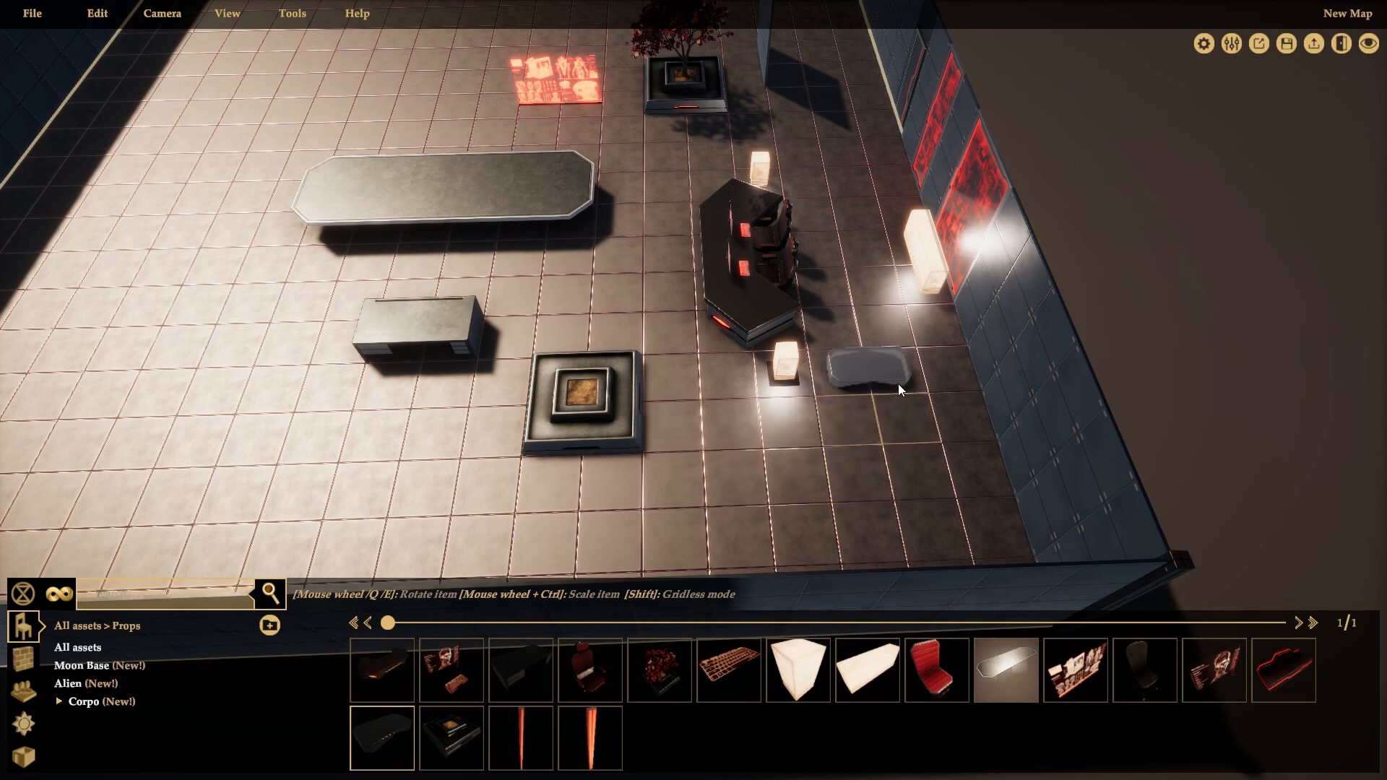
left_click(940, 359)
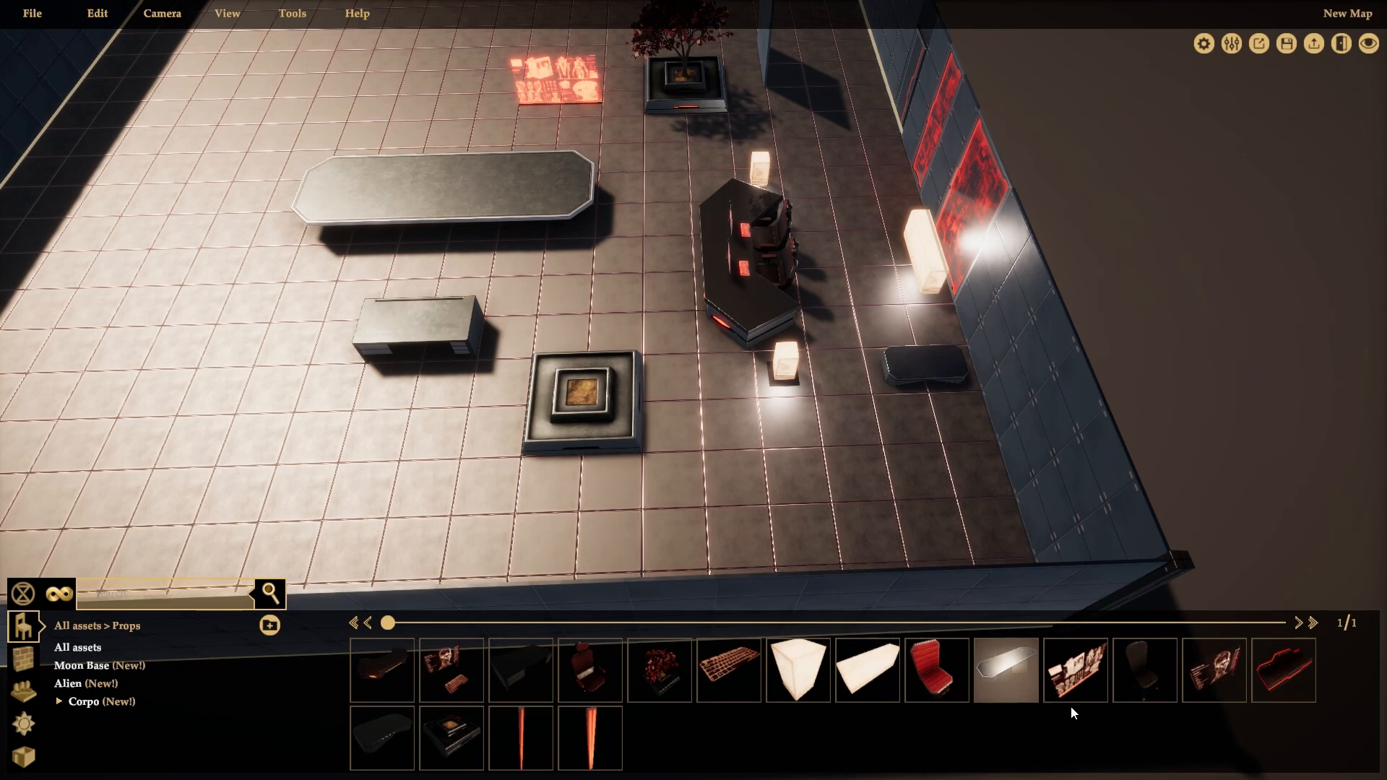
left_click(1143, 674)
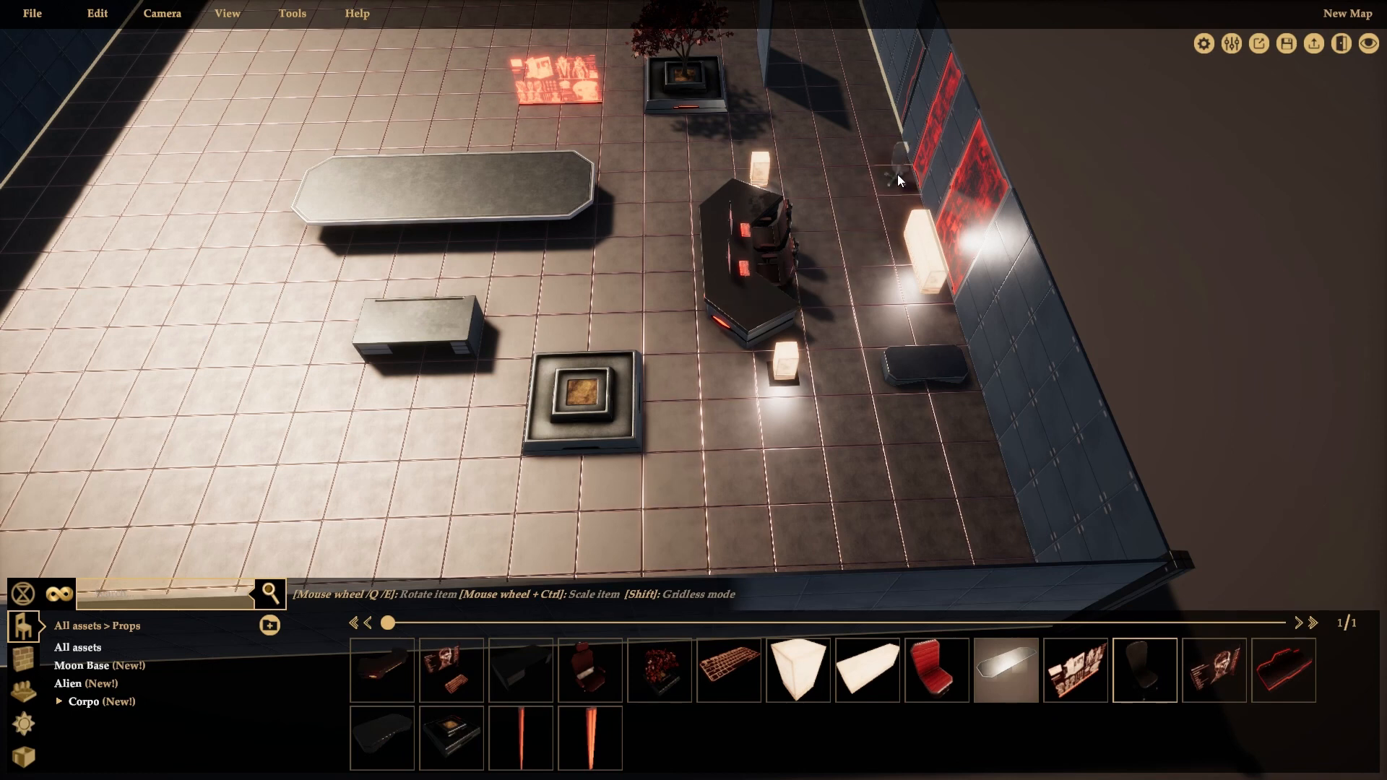
right_click(1118, 211)
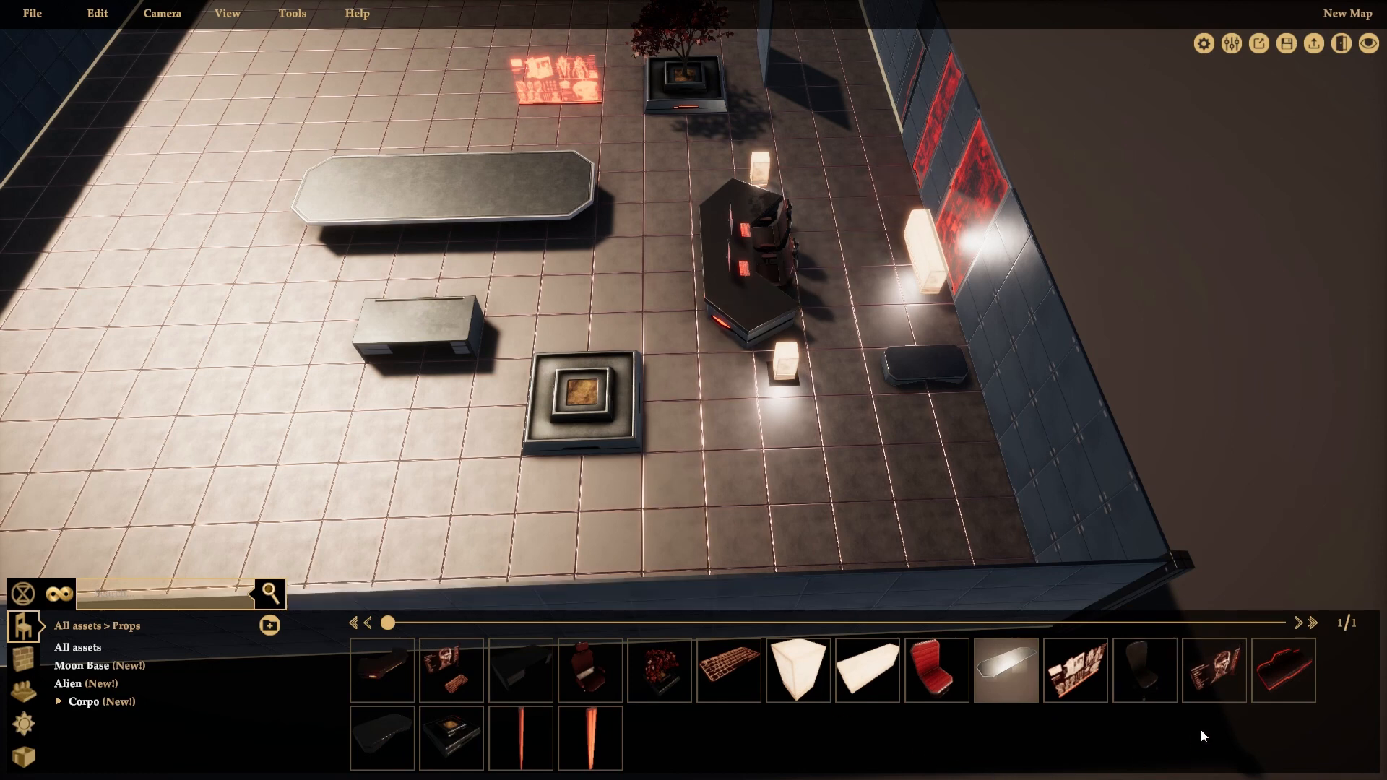
Step: Place the black Corpo prop with red edges on the floor beside the red screen, behind the long table
left_click(1283, 670)
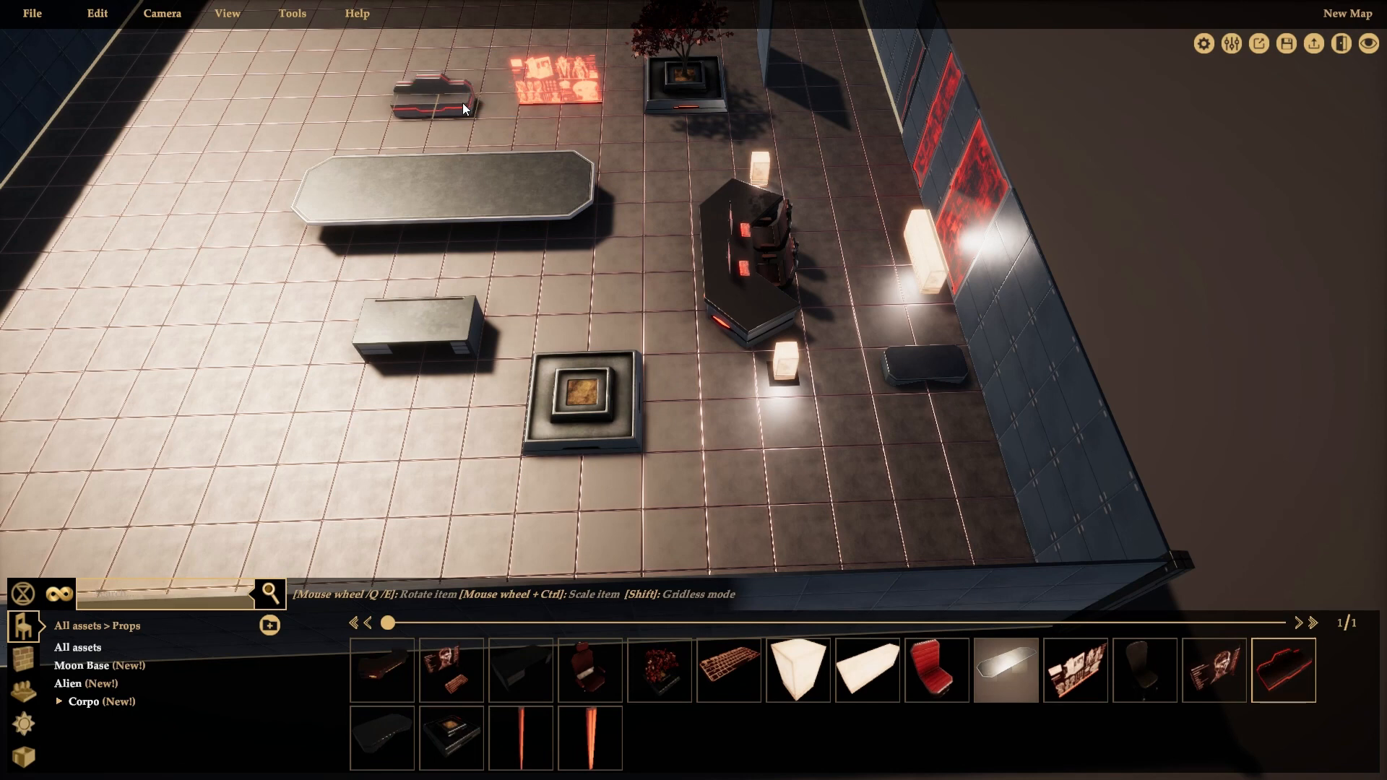
left_click(464, 103)
right_click(1158, 133)
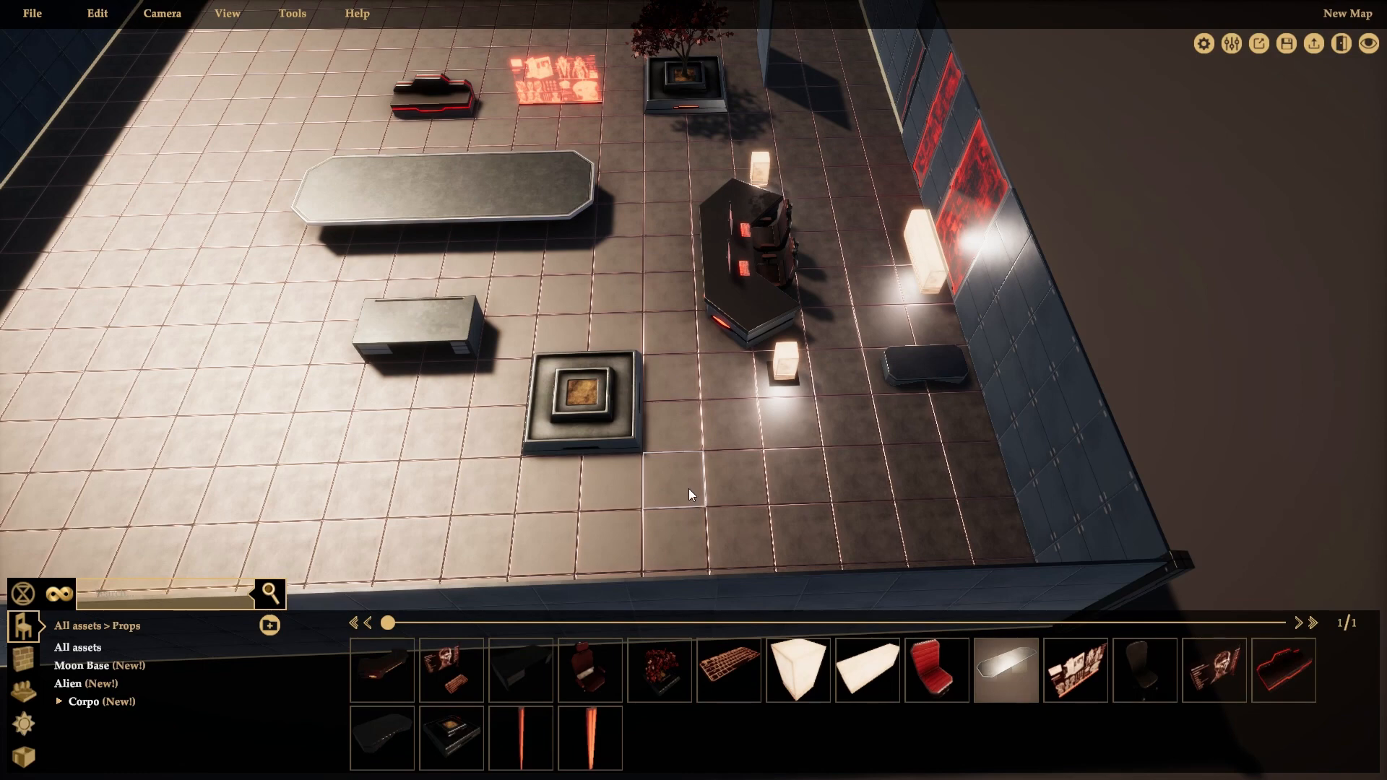
scroll(705, 460, "down", 3)
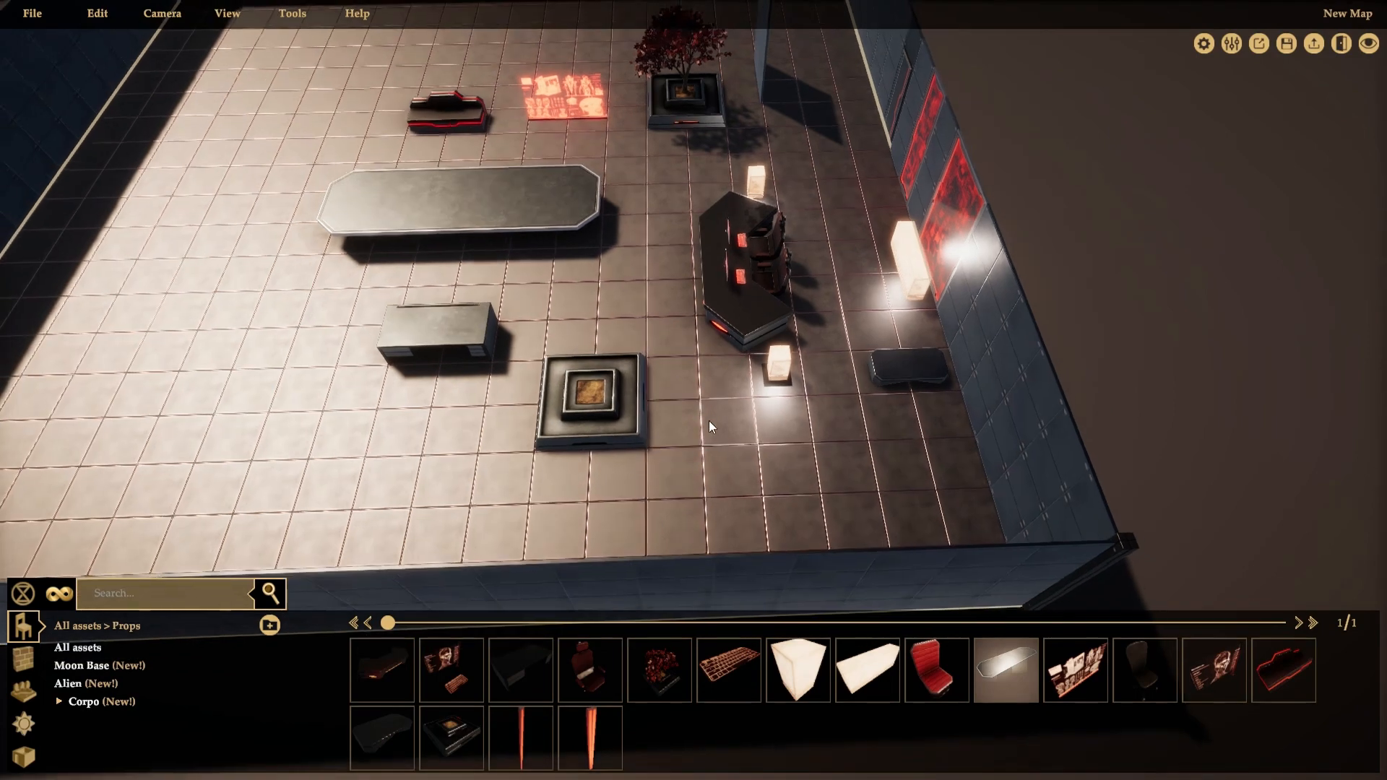
scroll(713, 412, "down", 2)
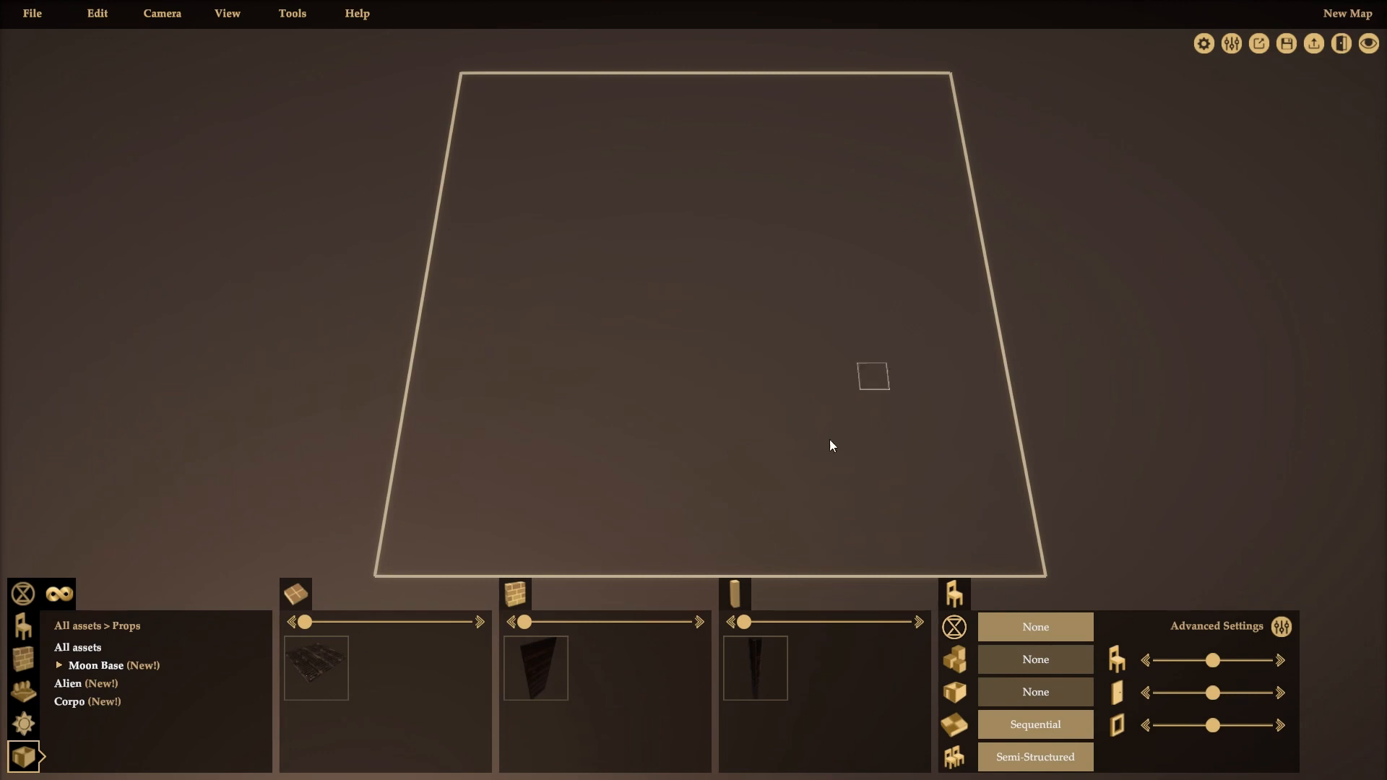
Step: Fill the whole empty map with a room made of the Moon Base floor, wall and column, and show the set's props
left_click(311, 676)
left_click(552, 691)
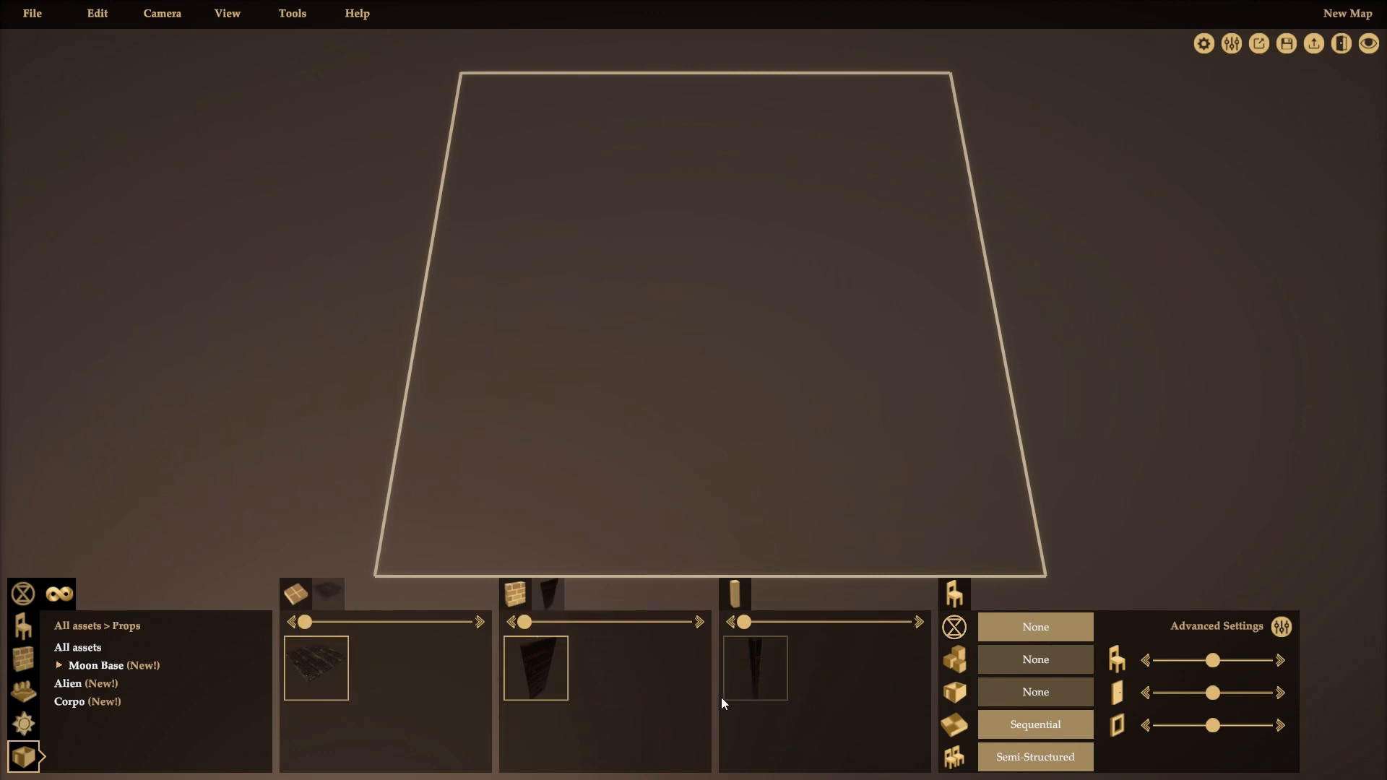
left_click(775, 682)
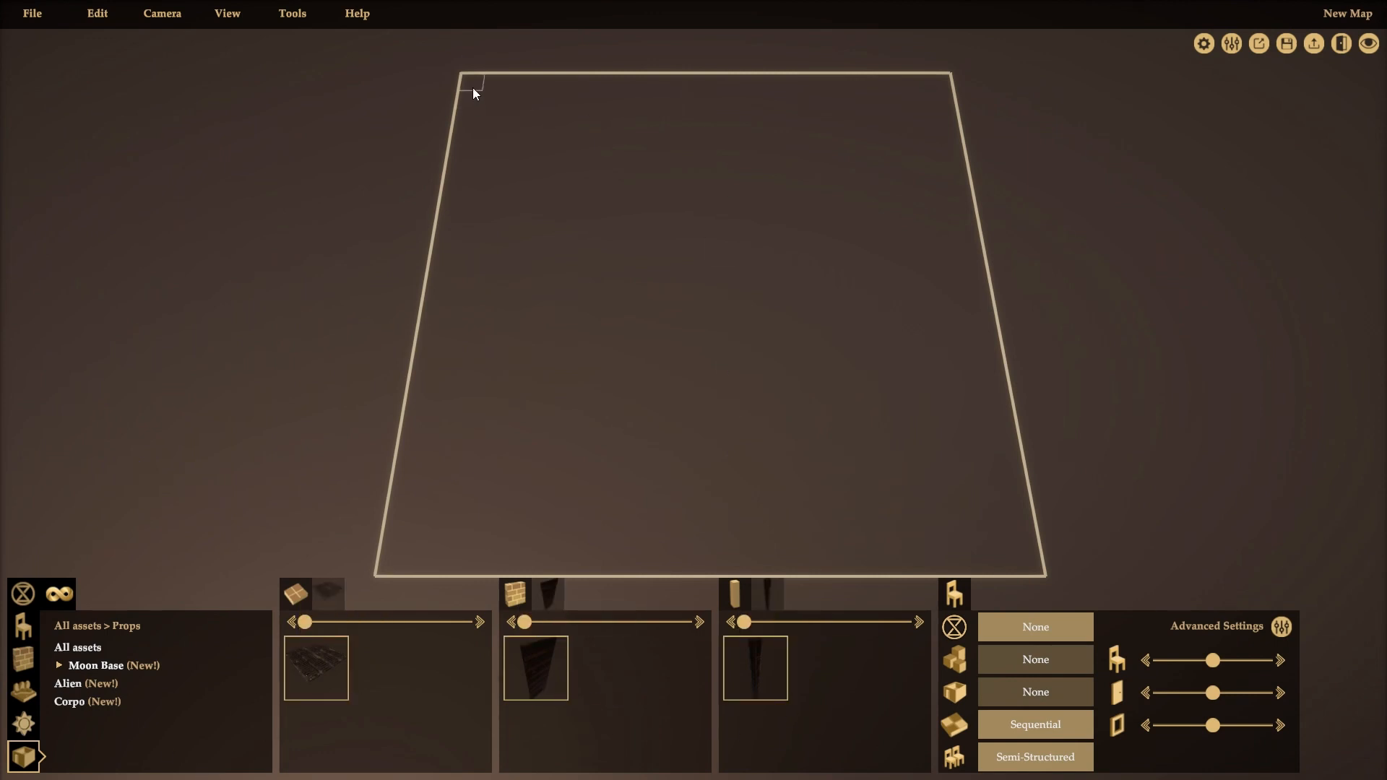
mouse_move(472, 84)
left_mouse_down()
mouse_move(514, 359)
mouse_move(914, 556)
mouse_move(1034, 566)
left_mouse_up()
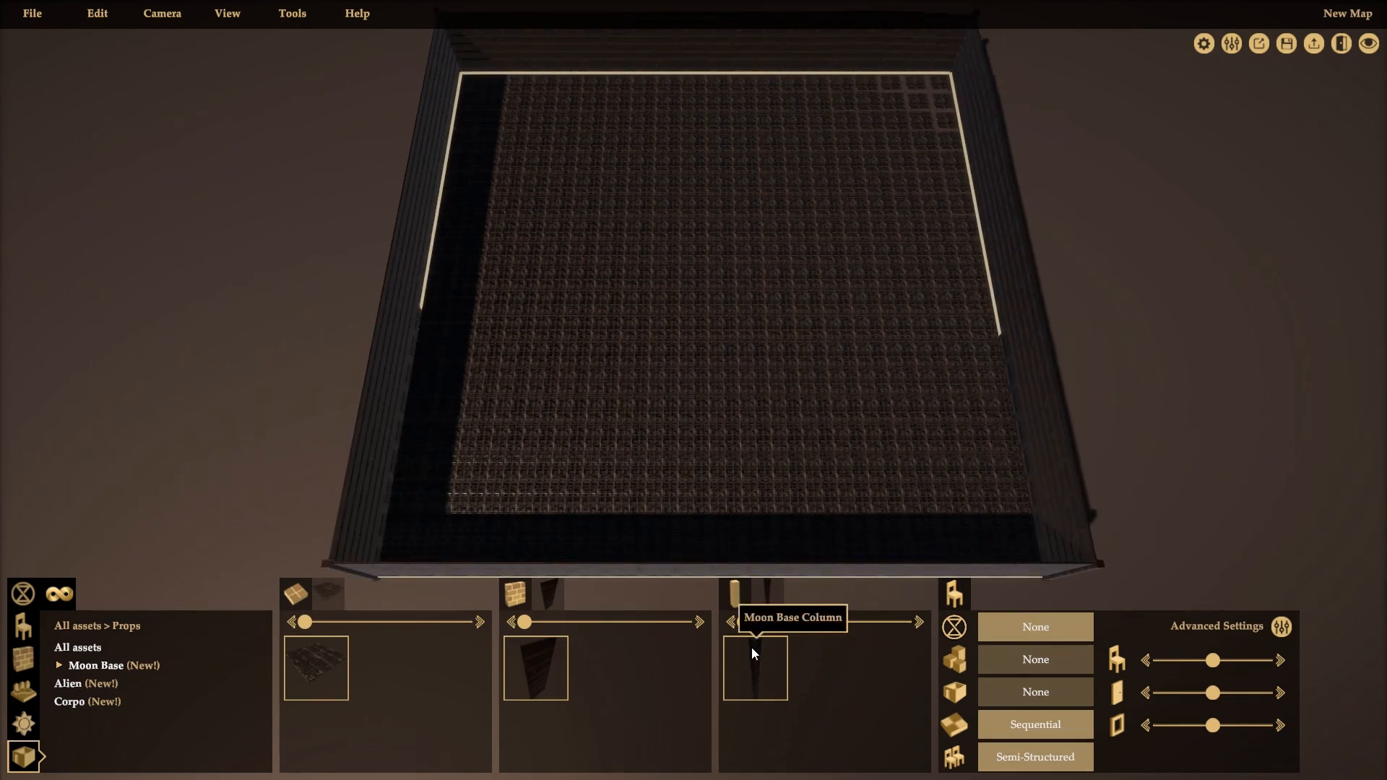
middle_click_drag(853, 350, 595, 367)
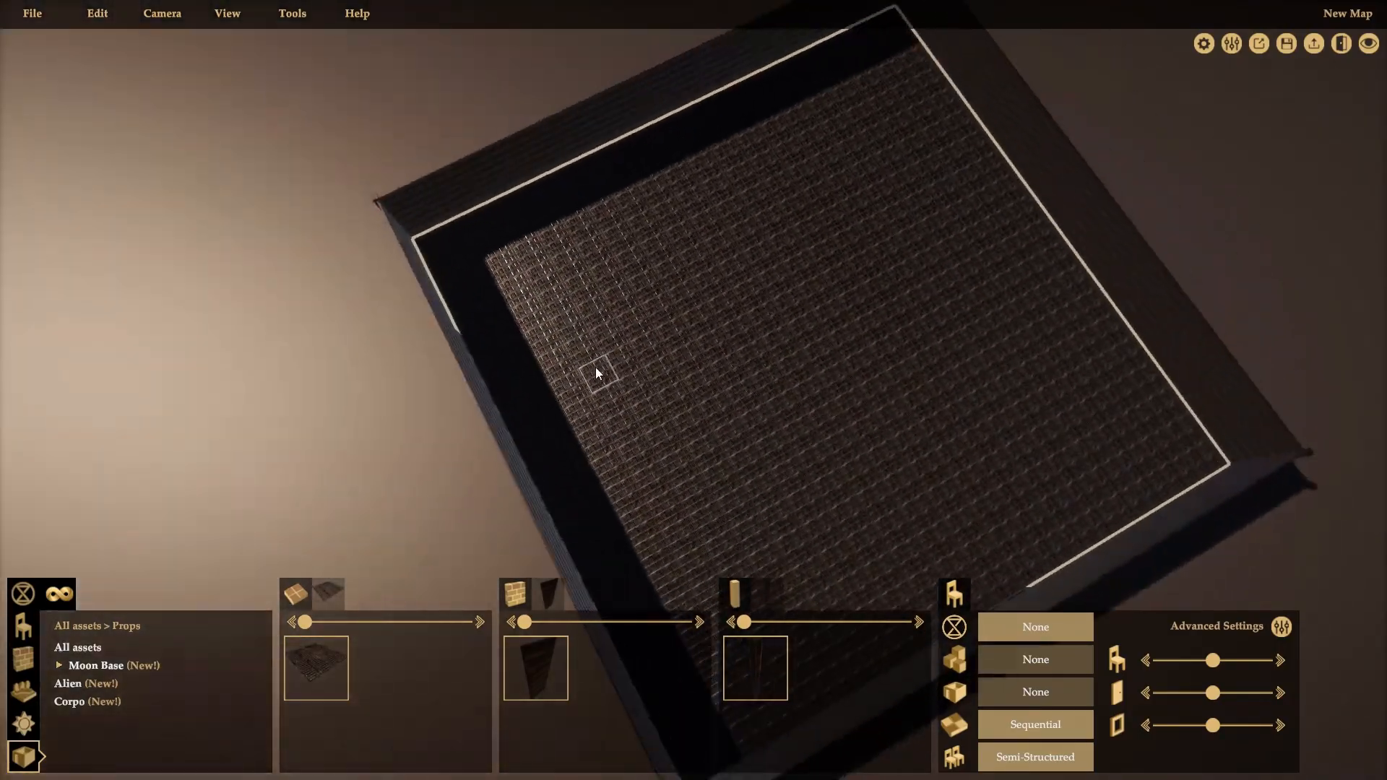
scroll(1026, 313, "up", 4)
scroll(993, 338, "up", 5)
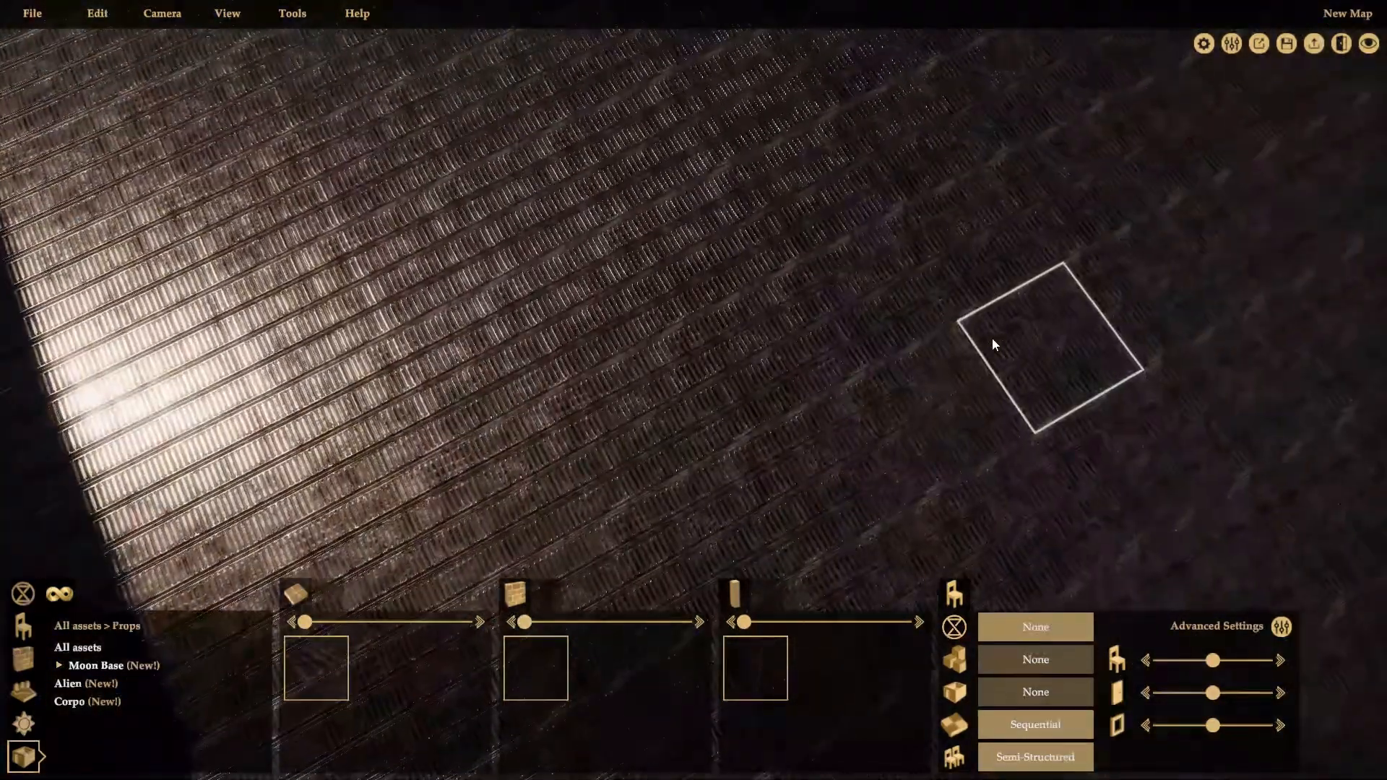
scroll(993, 350, "down", 3)
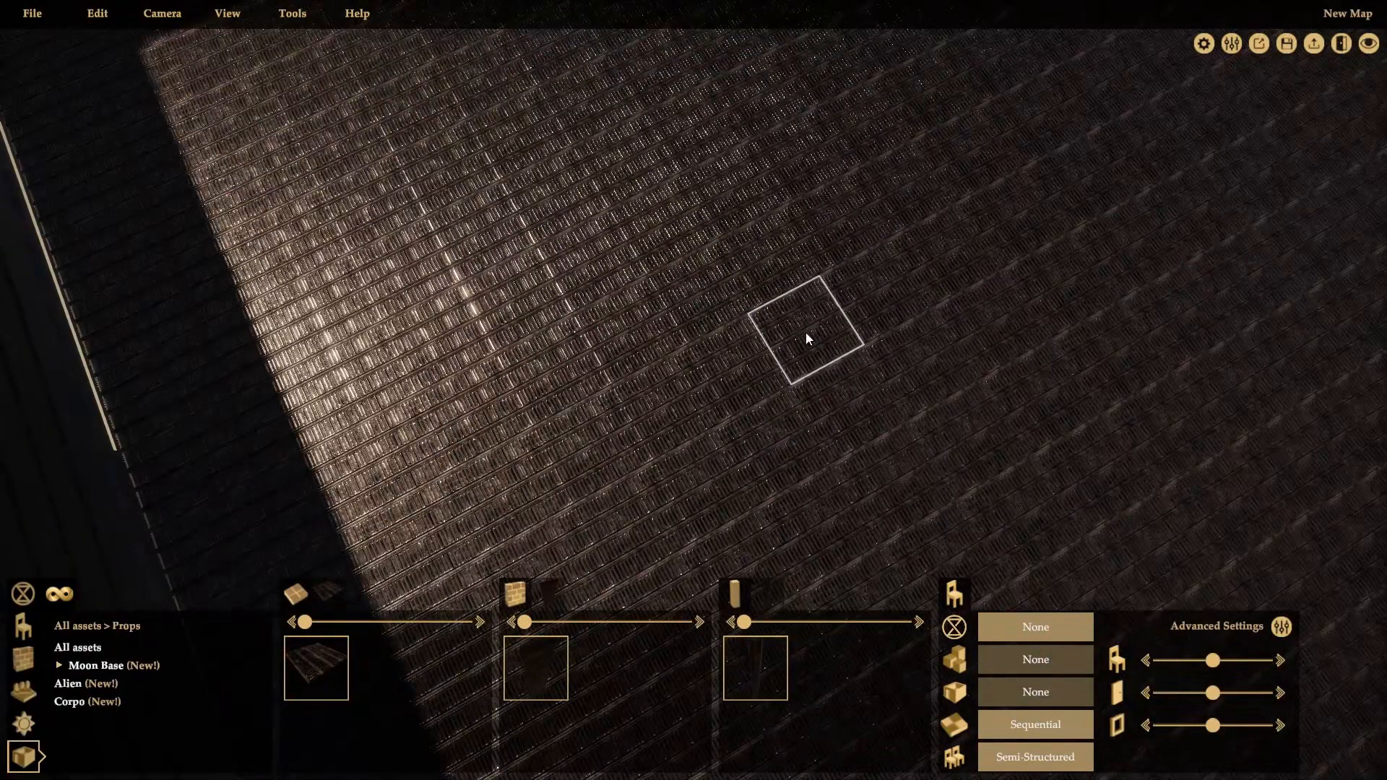
left_click(32, 633)
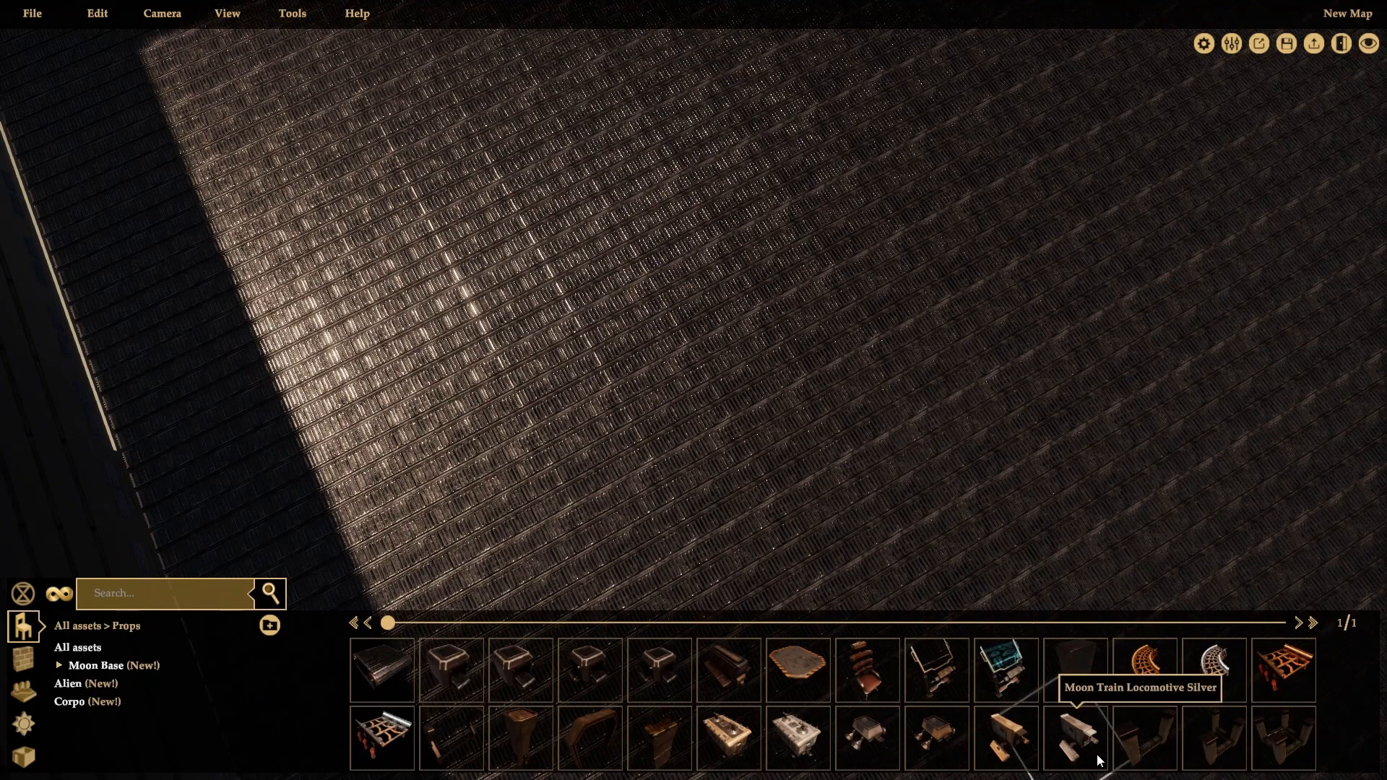
Step: Place the orange Moon Base Rail Curve O on the room's floor, rotated to 315 degrees
scroll(969, 514, "down", 3)
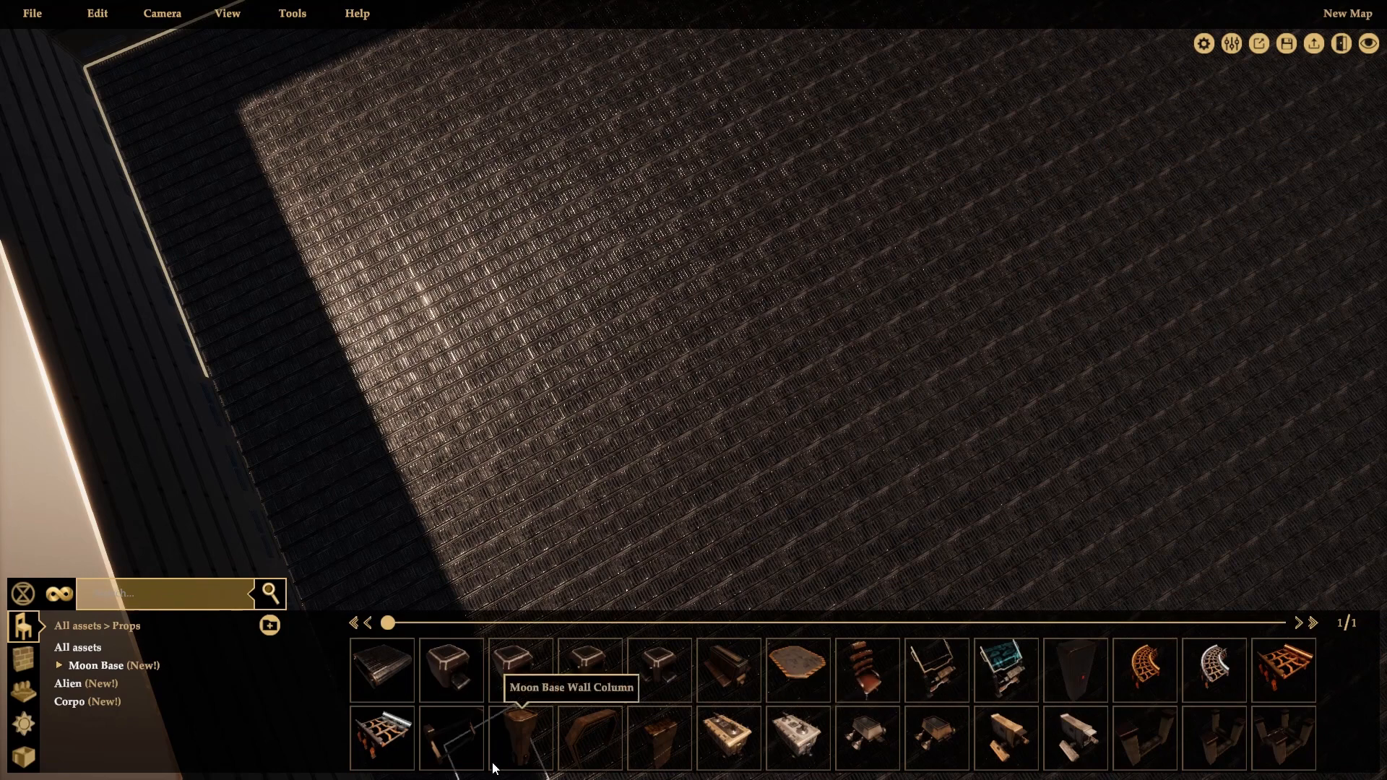
left_click(1161, 663)
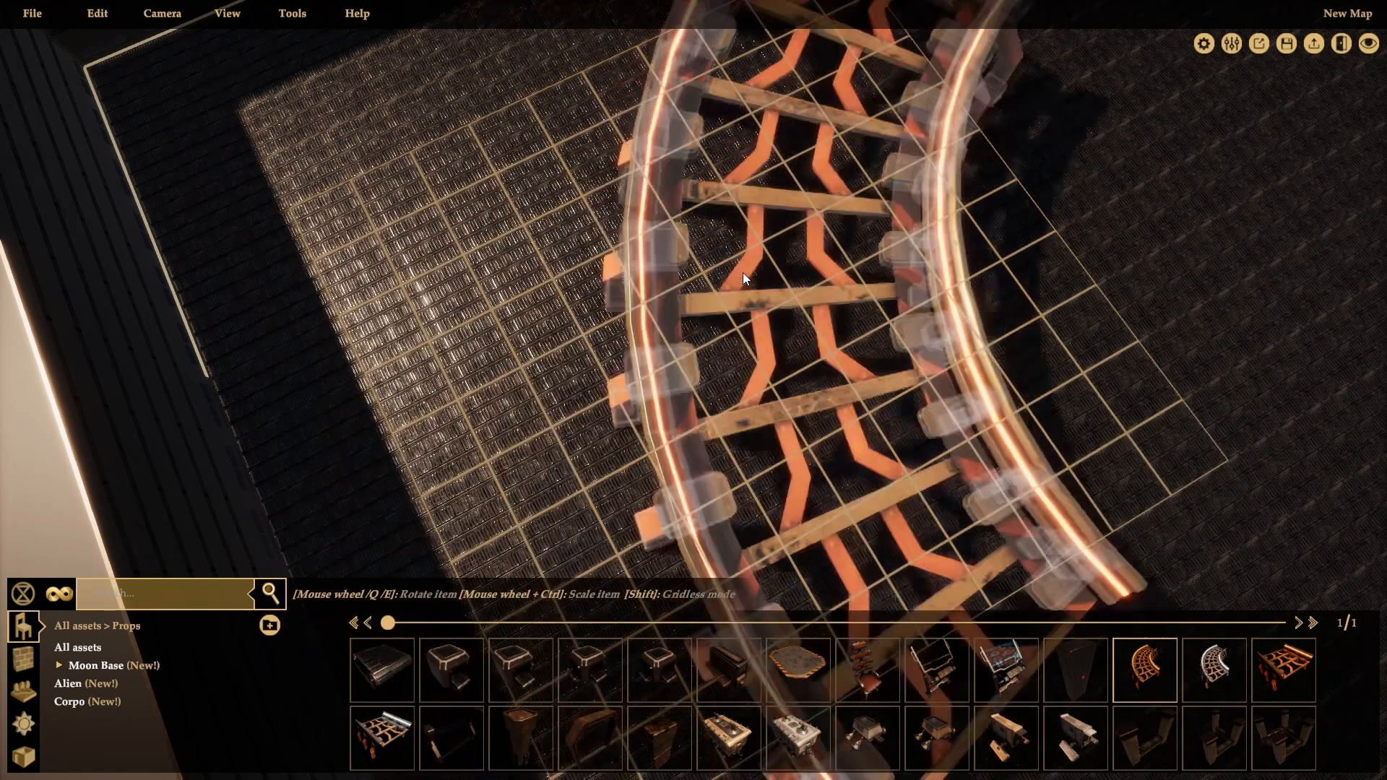
scroll(746, 266, "down", 3)
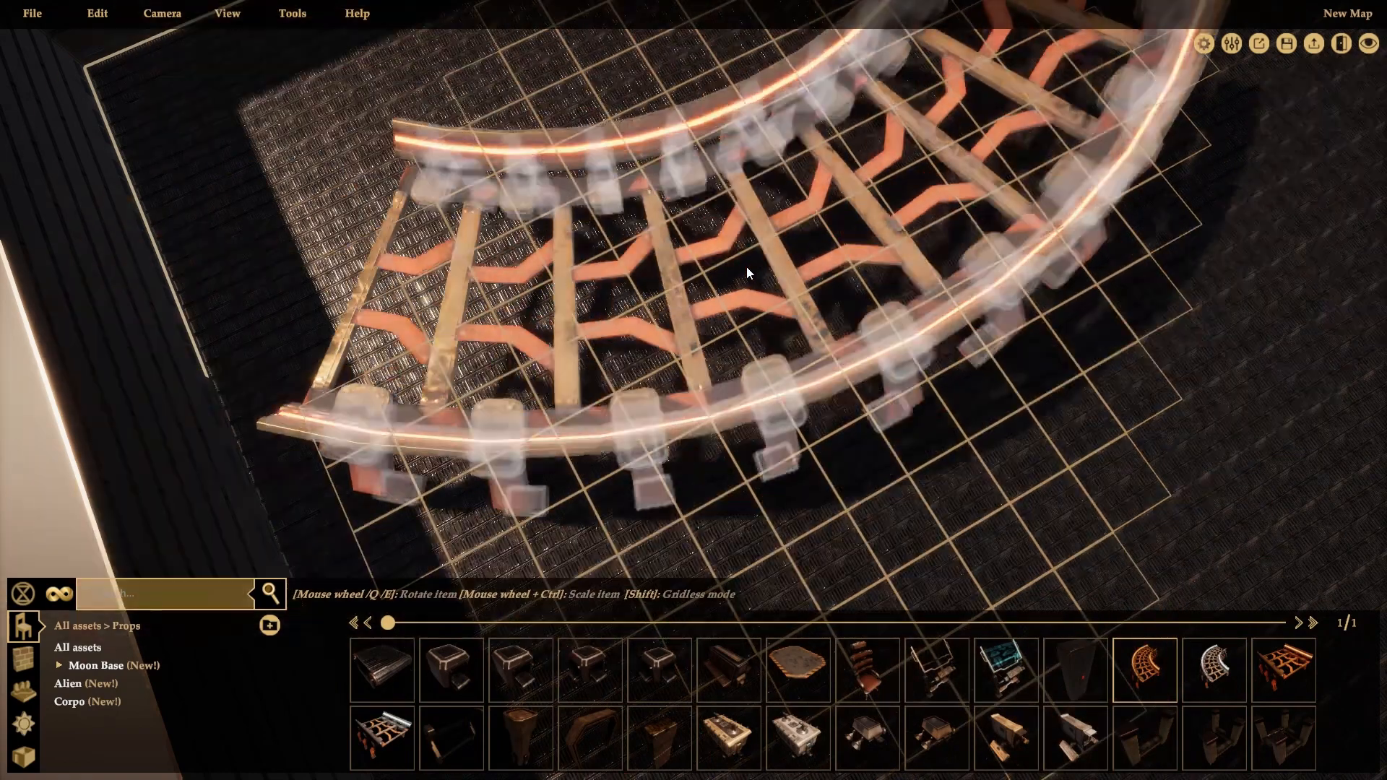
left_click(748, 266)
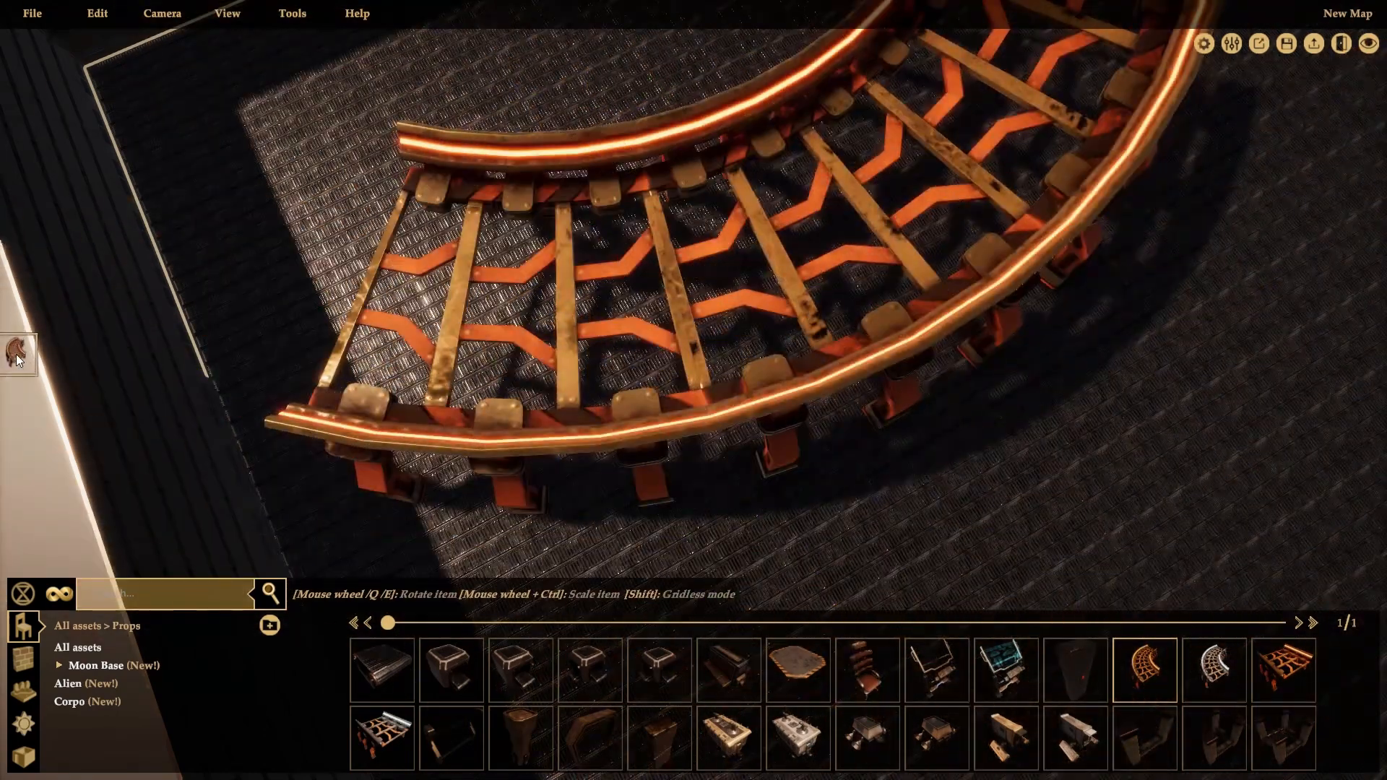
key("Escape")
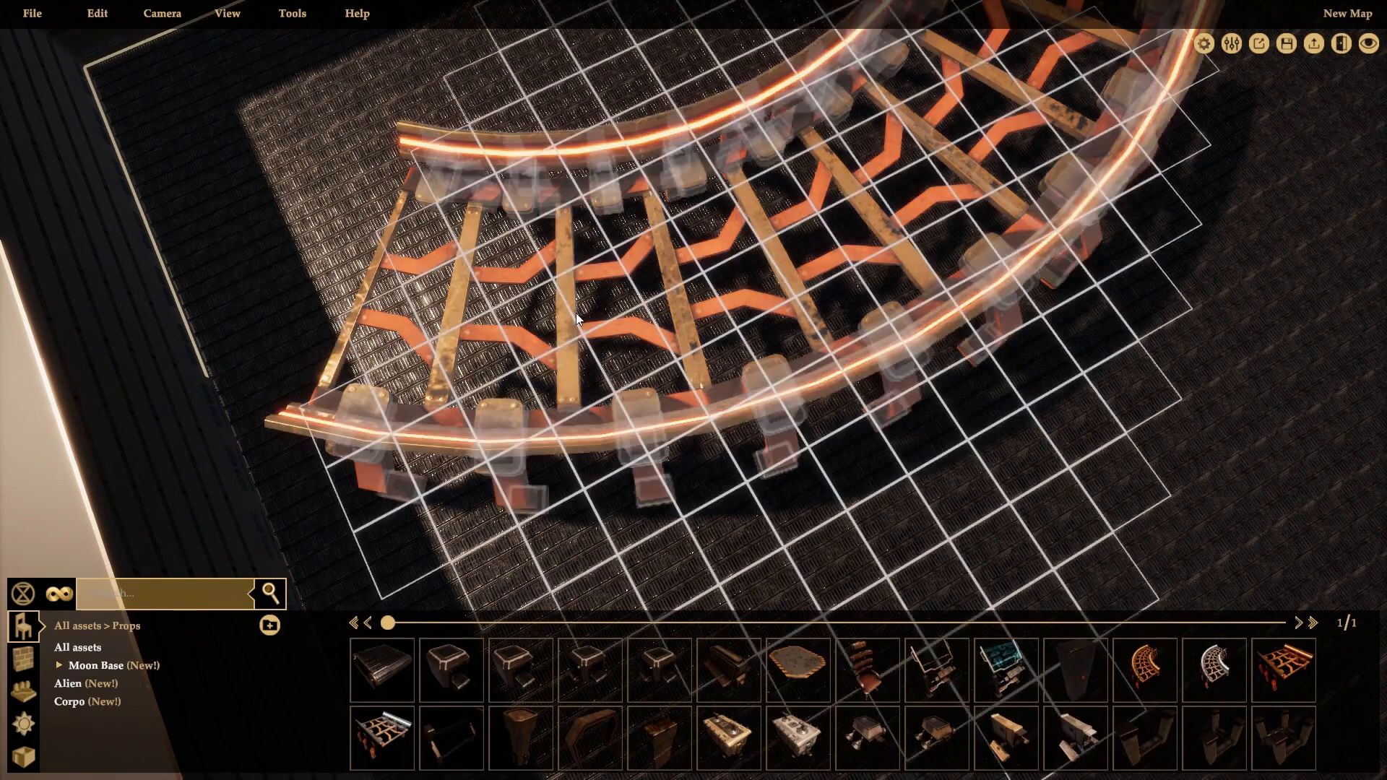
Step: Delete the orange rail curve from the room's floor
scroll(578, 314, "down", 2)
scroll(792, 350, "down", 5)
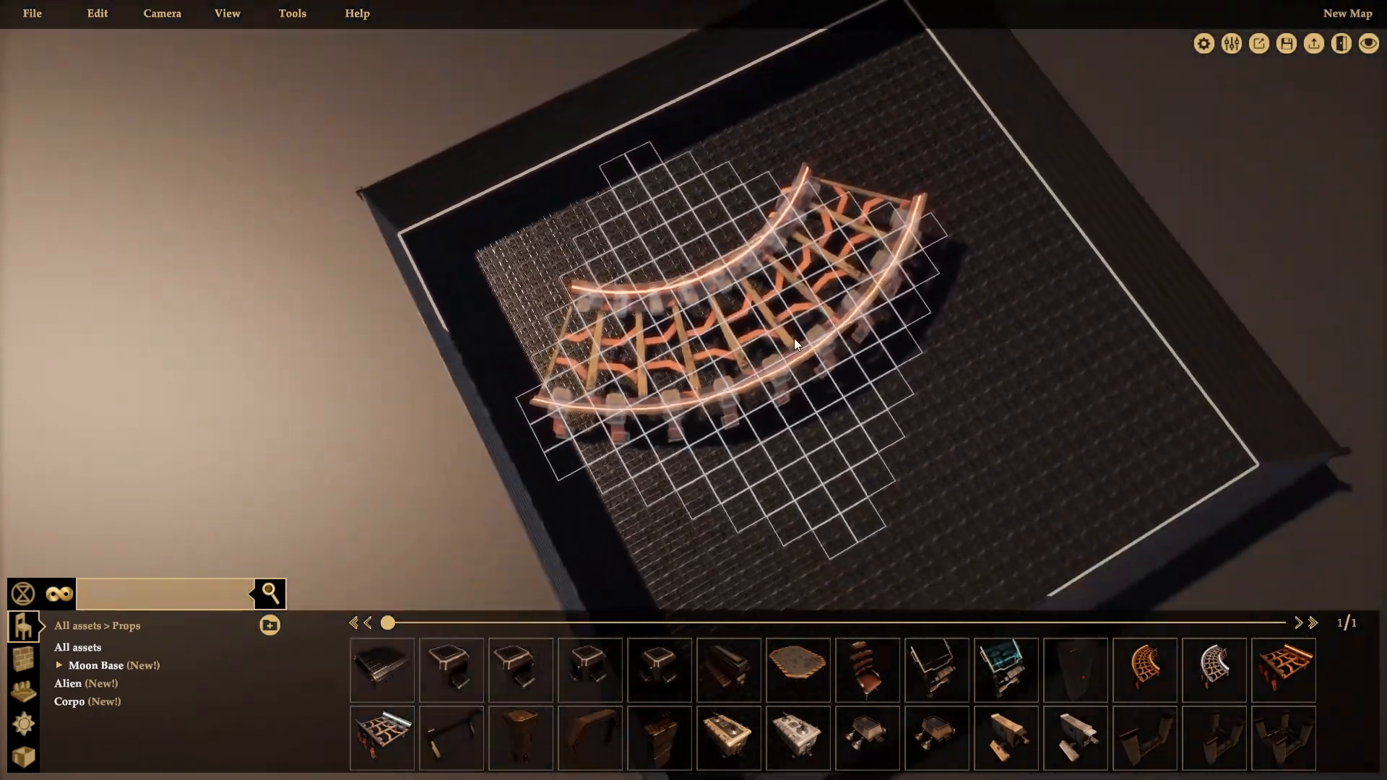
scroll(795, 339, "up", 1)
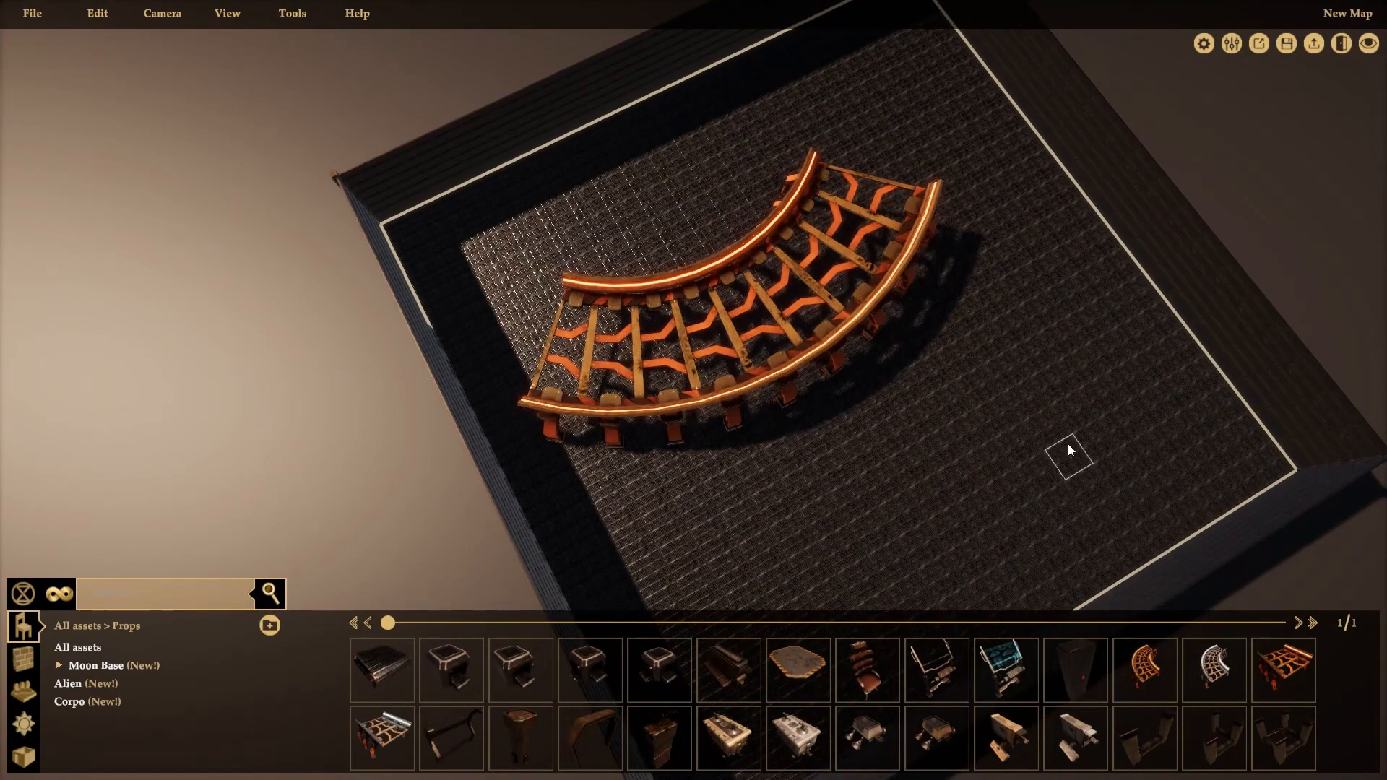
left_click(812, 350)
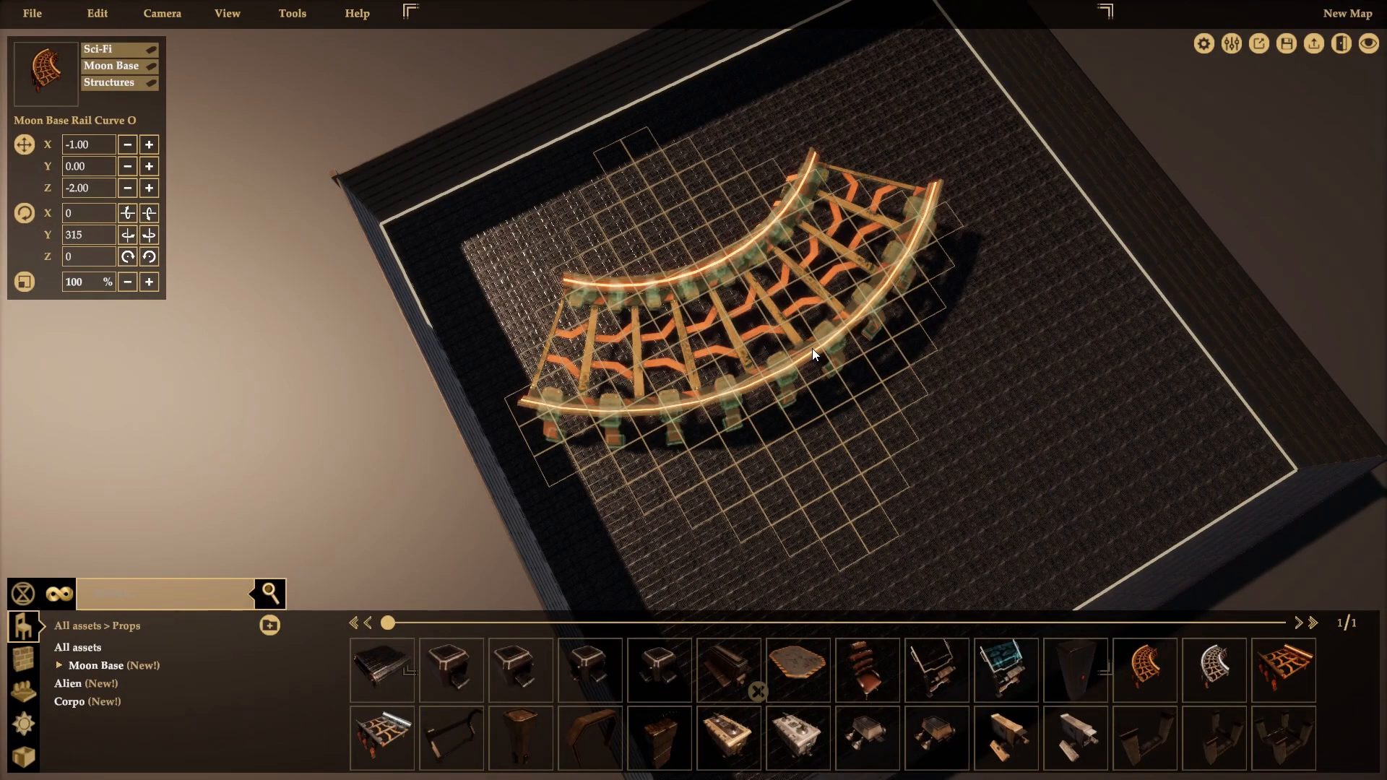
key("Delete")
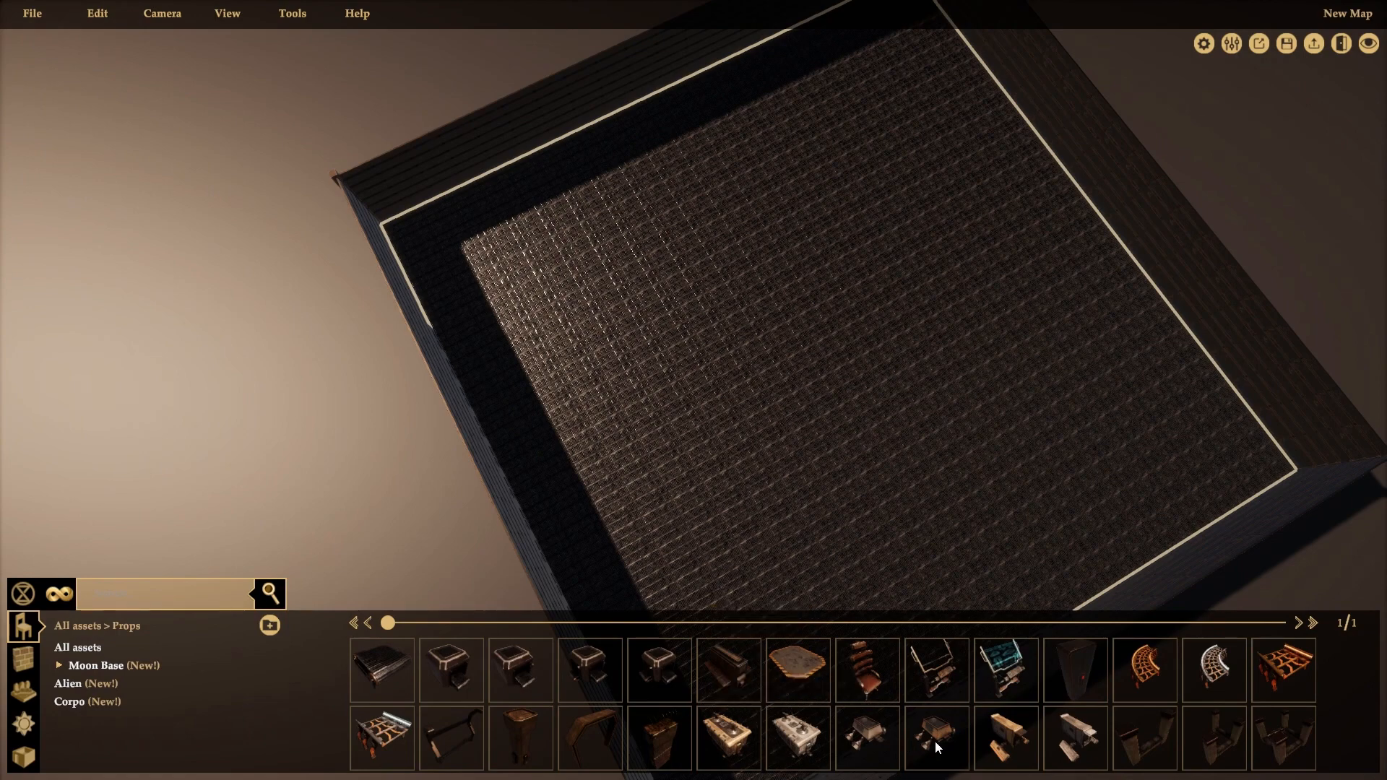
Step: Place the Moon Base Console On prop on the floor near the back wall, at X -7, Z 1
left_click(1021, 669)
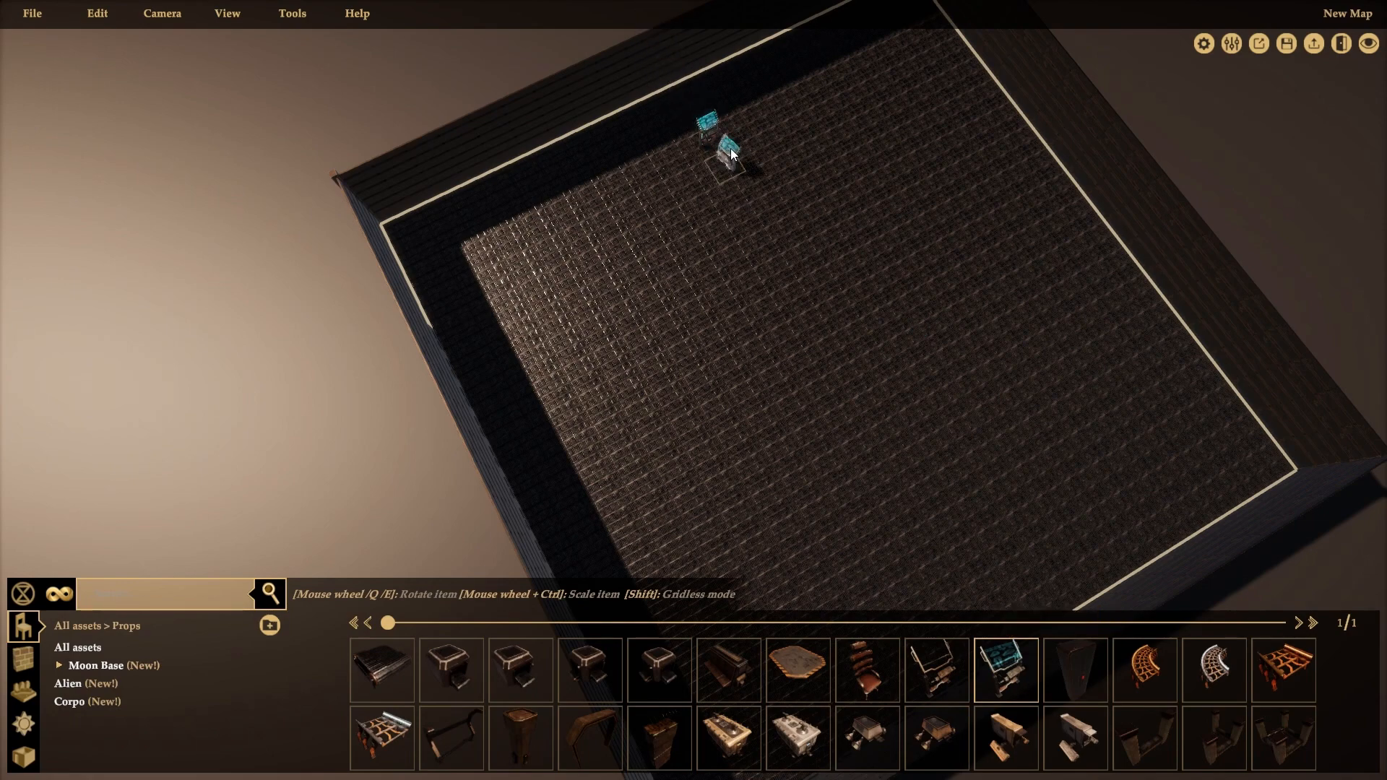
left_click(731, 149)
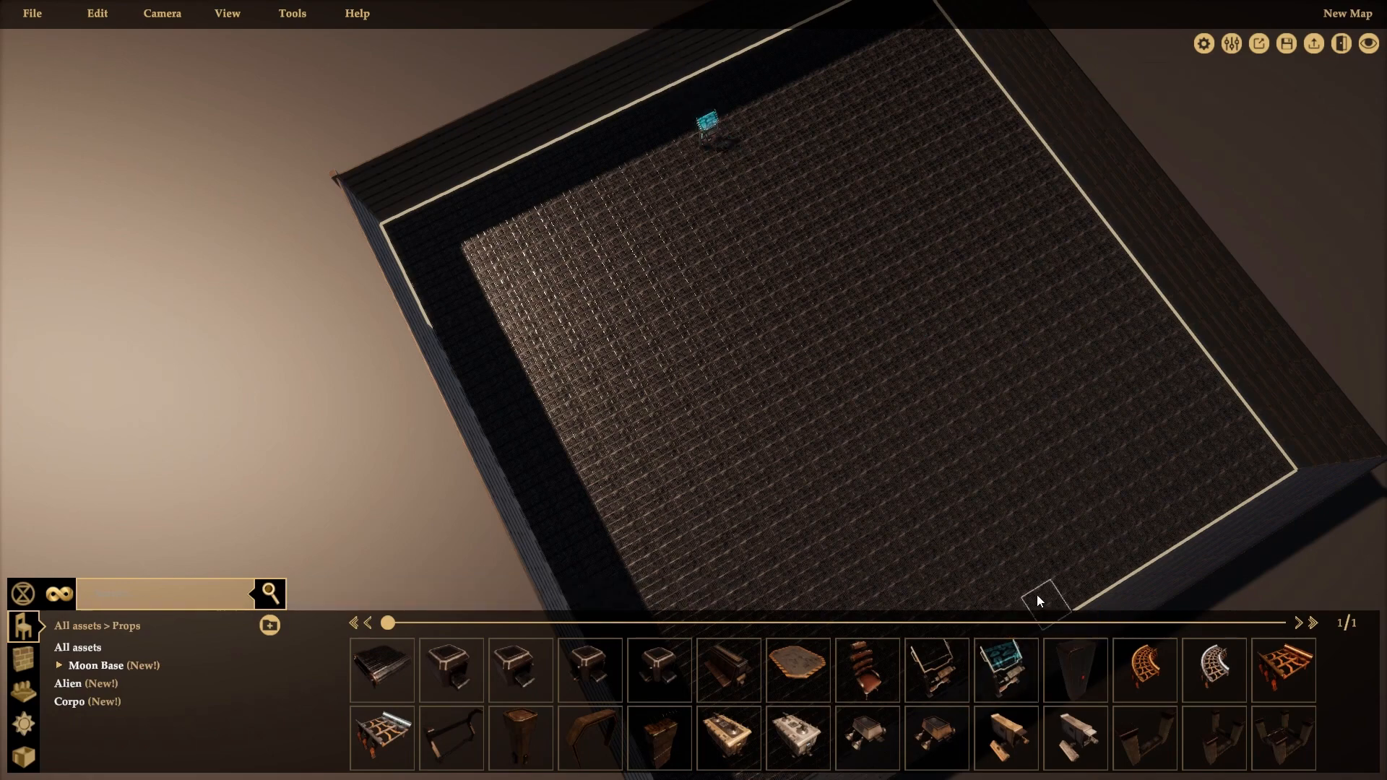
left_click(717, 130)
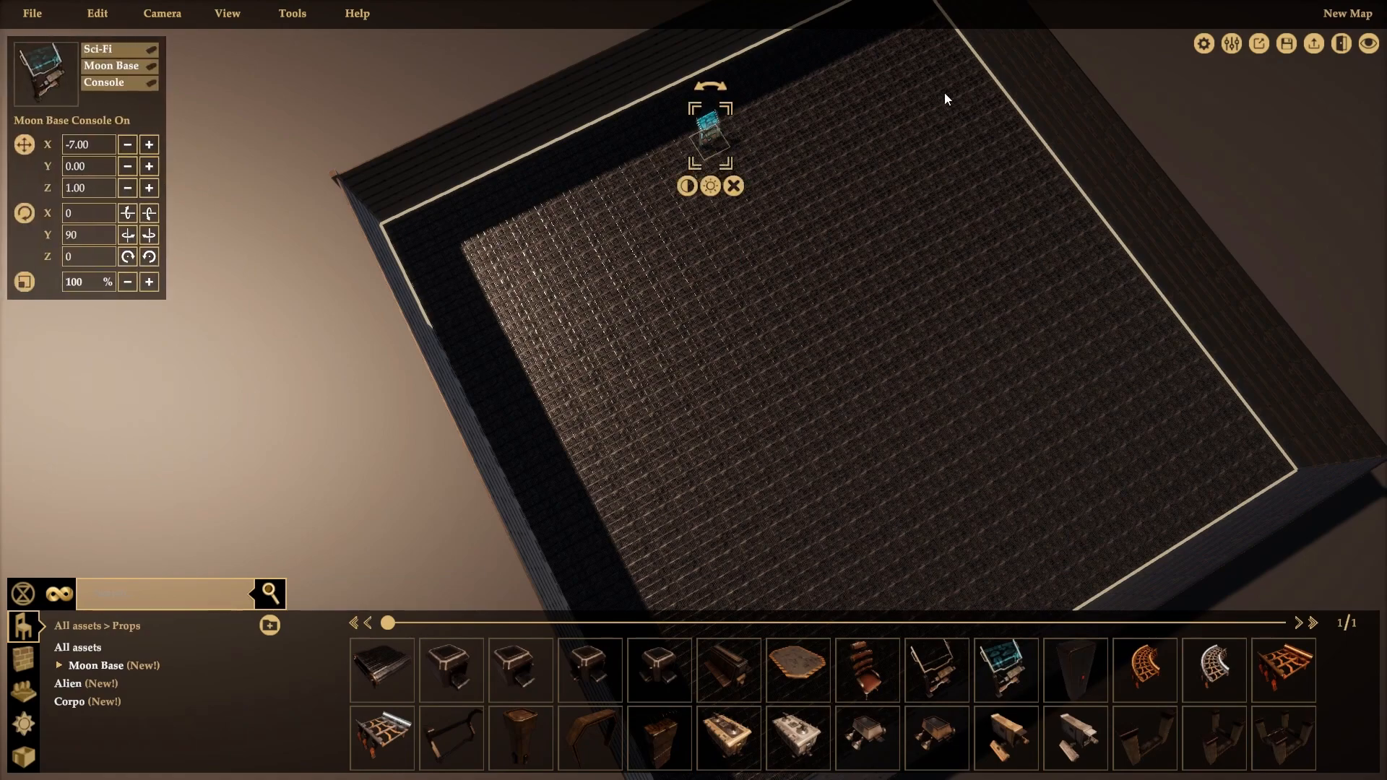
scroll(1070, 174, "up", 5)
middle_click_drag(878, 173, 901, 372)
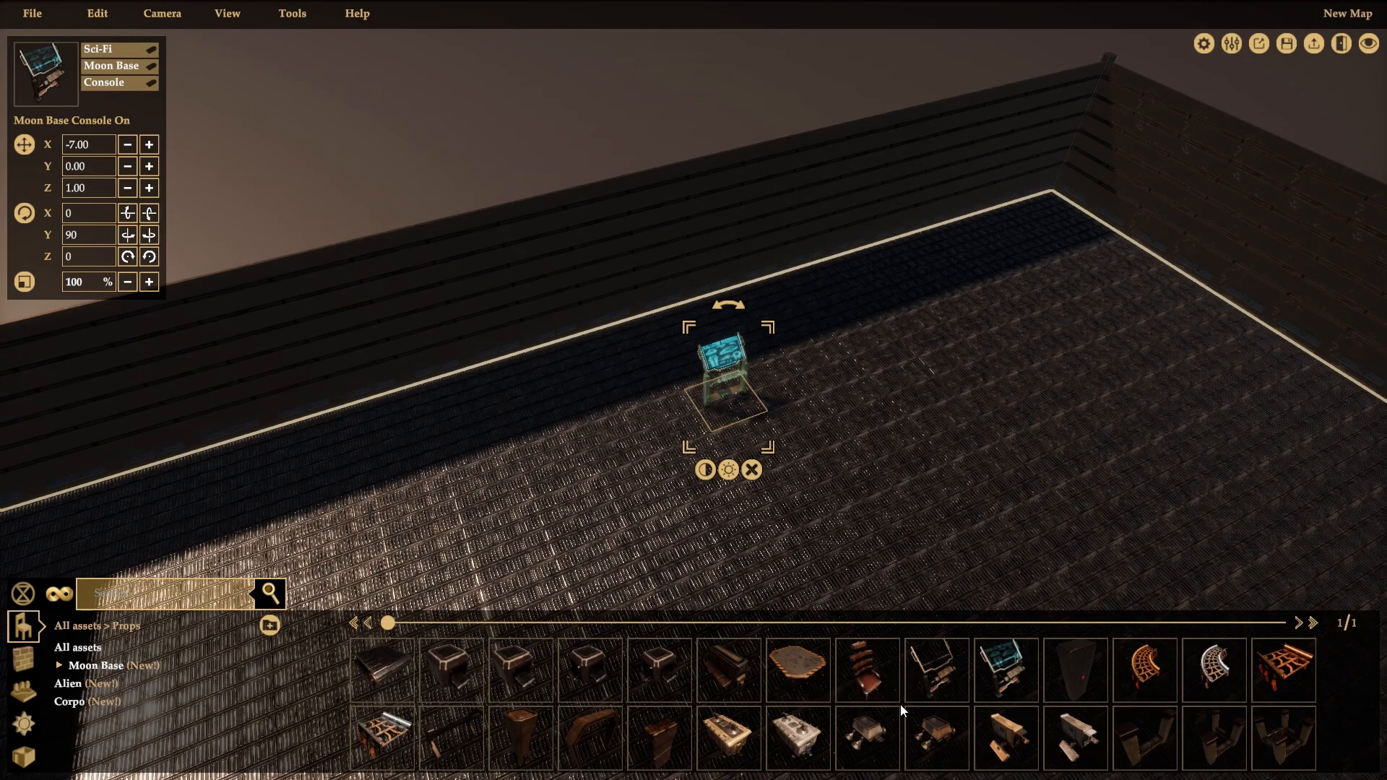
Step: Place the octagonal platform with orange hazard-striped edges on the floor in front of the lit console
left_click(807, 669)
left_click(774, 480)
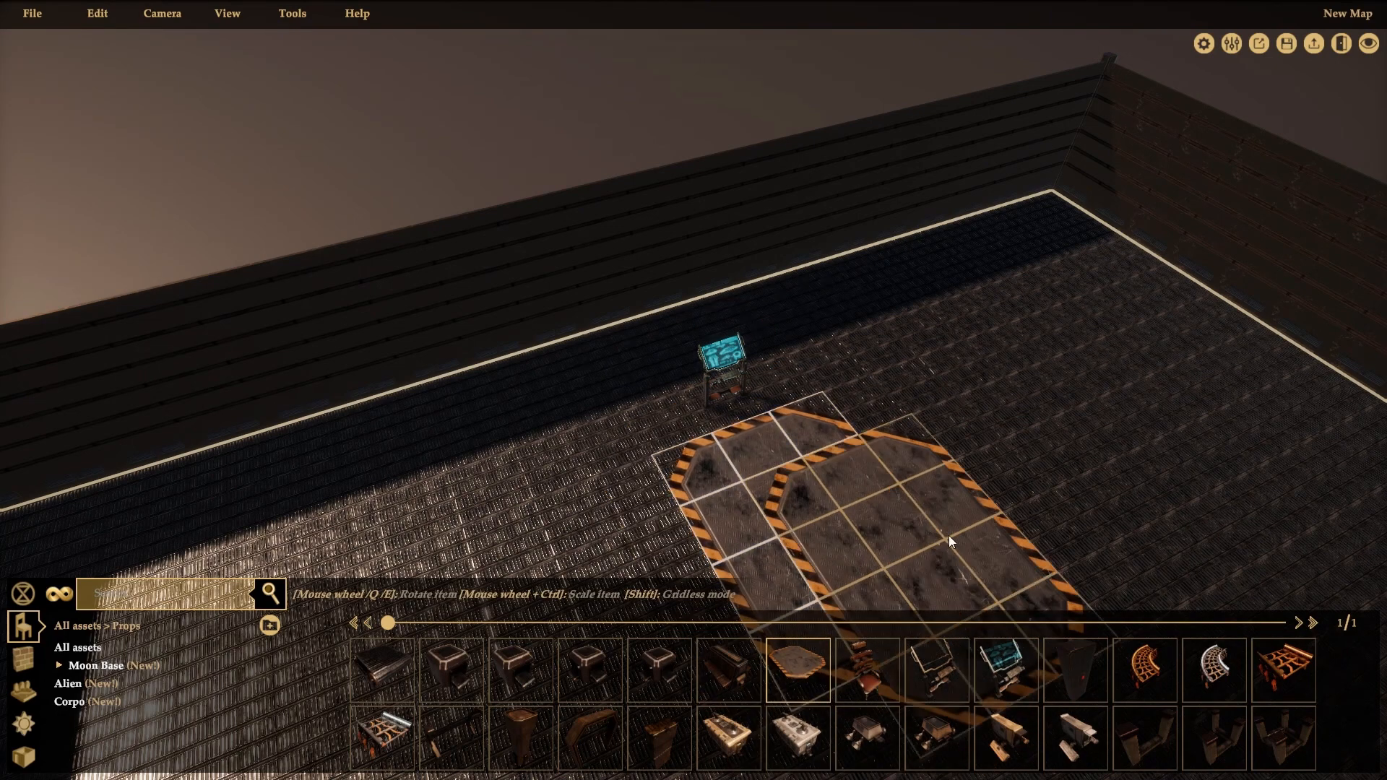
key("Escape")
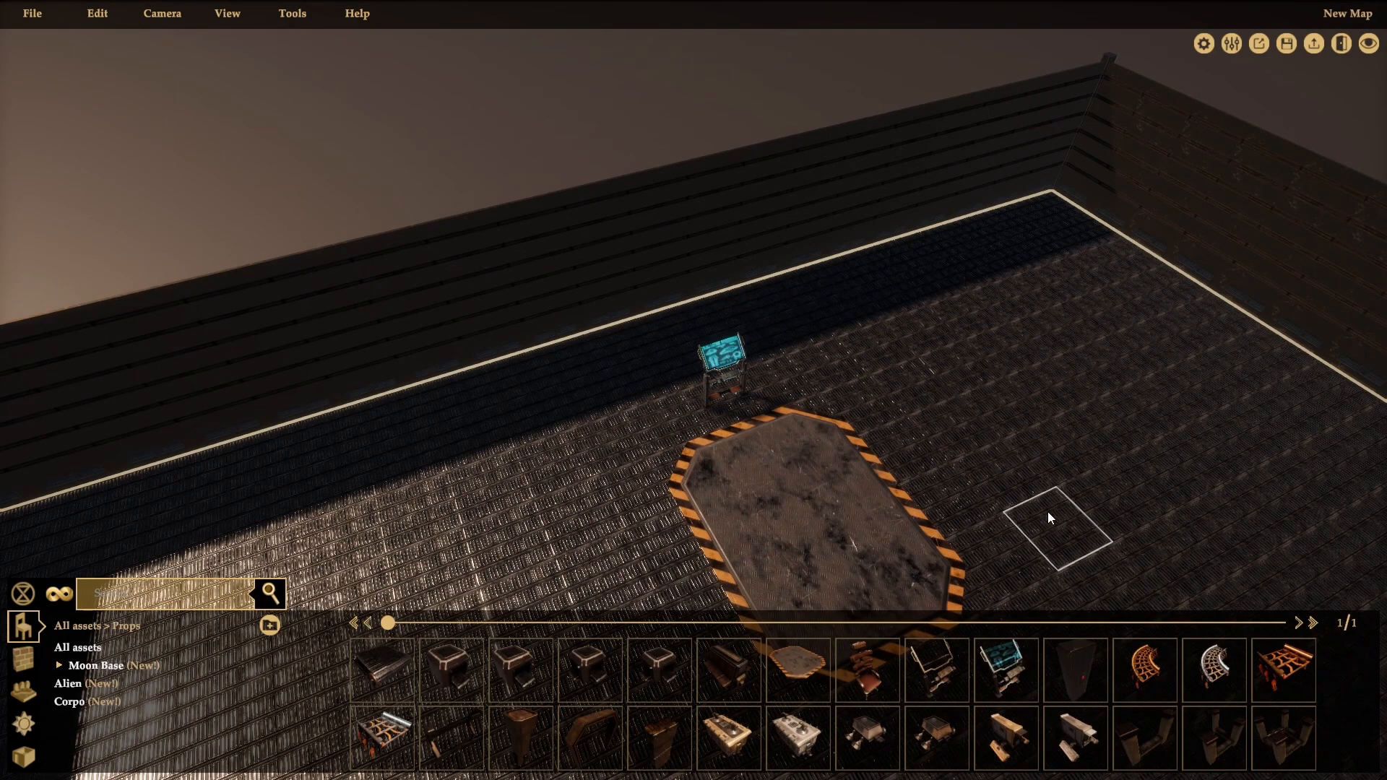
Step: Place a Moon Base Console Off prop right beside the lit console, behind the striped platform
scroll(1048, 512, "down", 3)
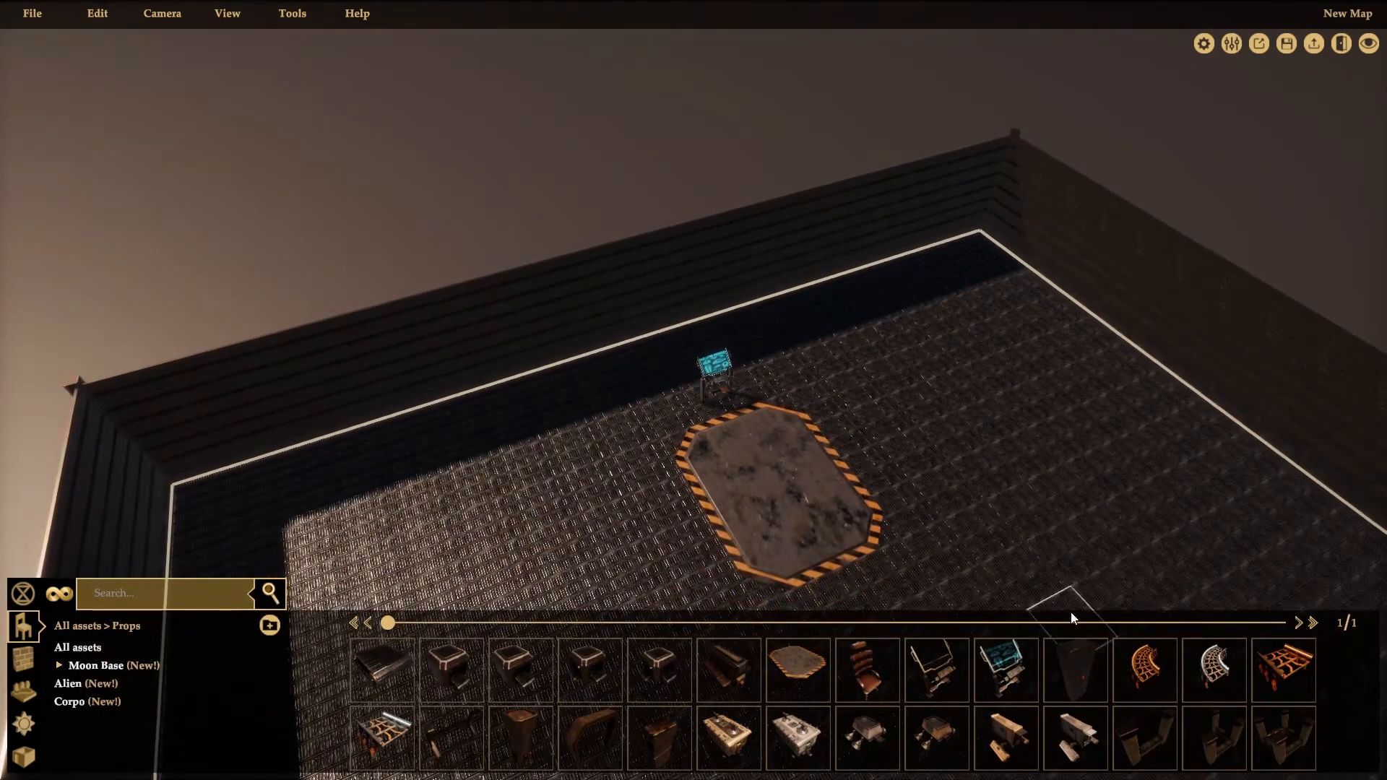
left_click(939, 671)
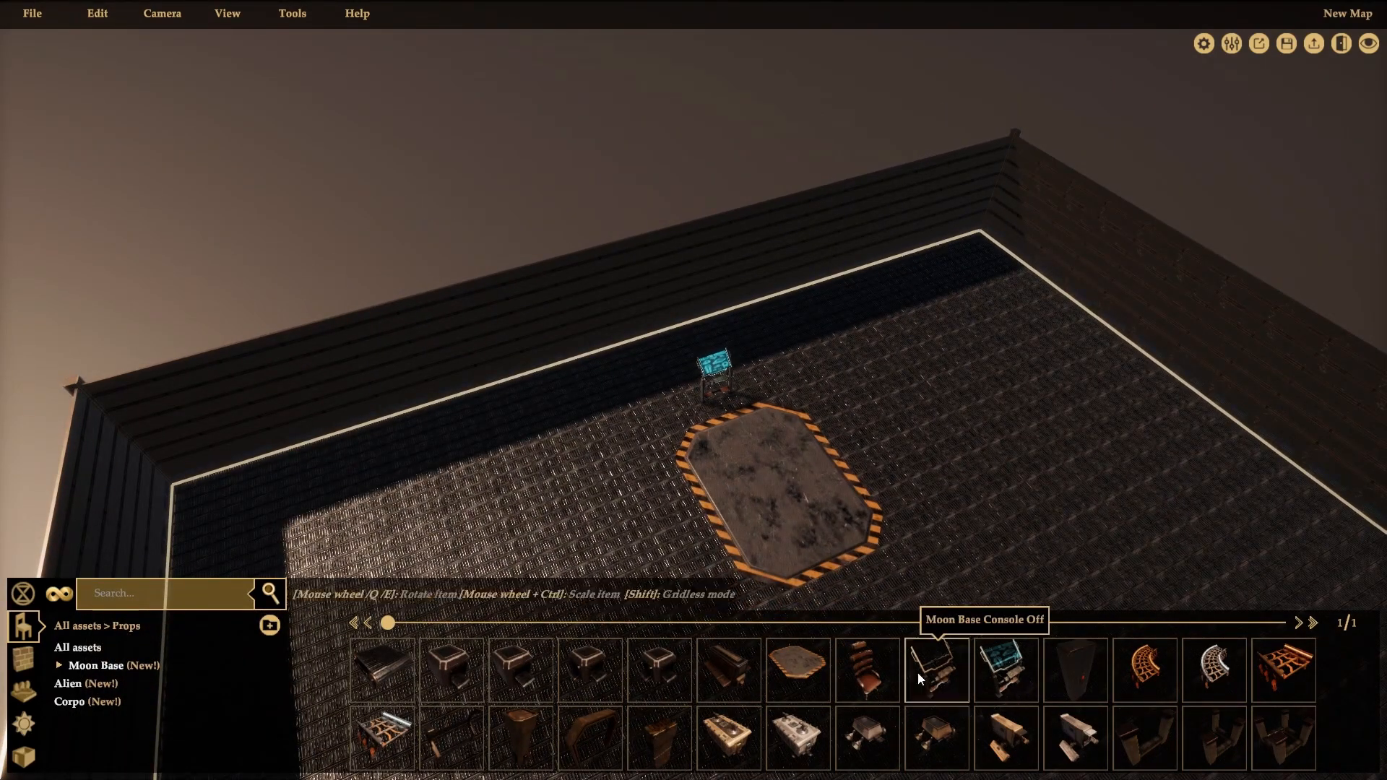
left_click(784, 385)
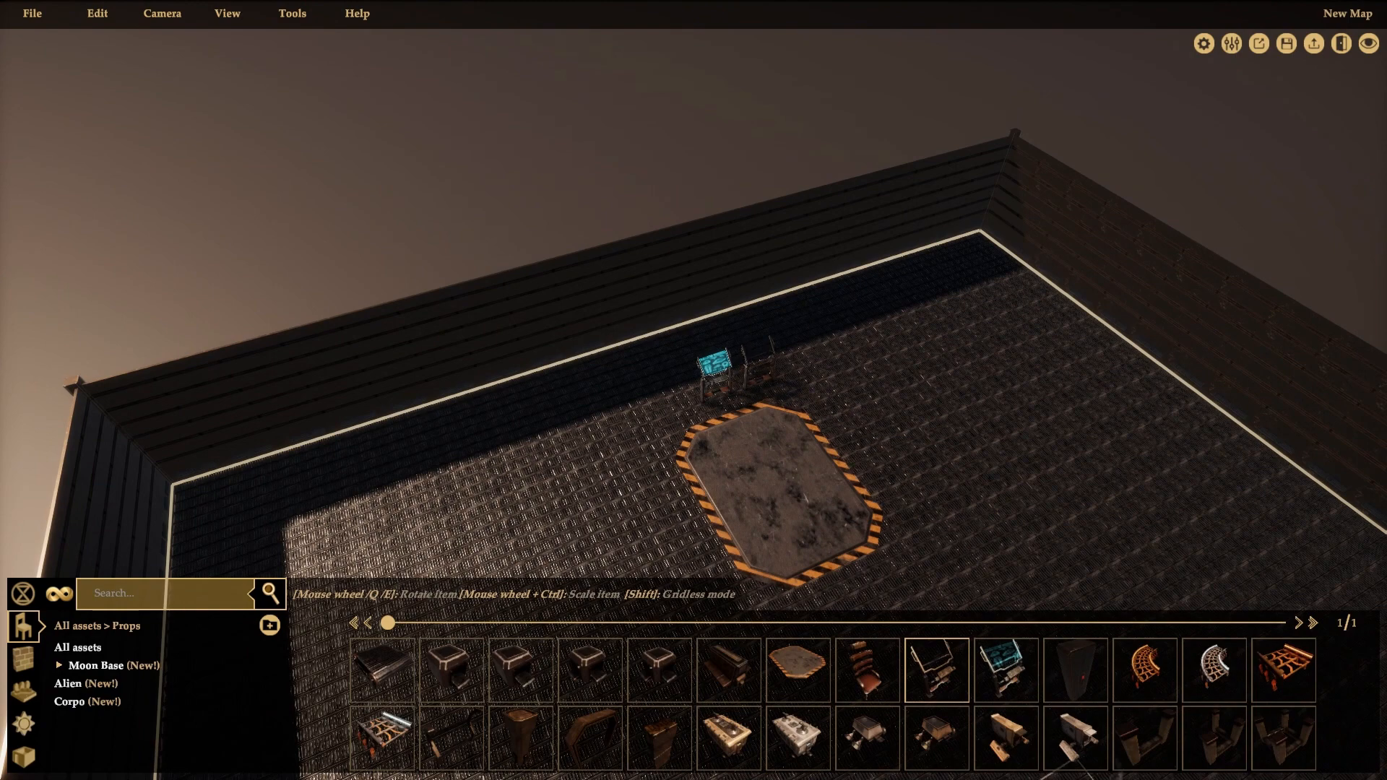
right_click(1286, 168)
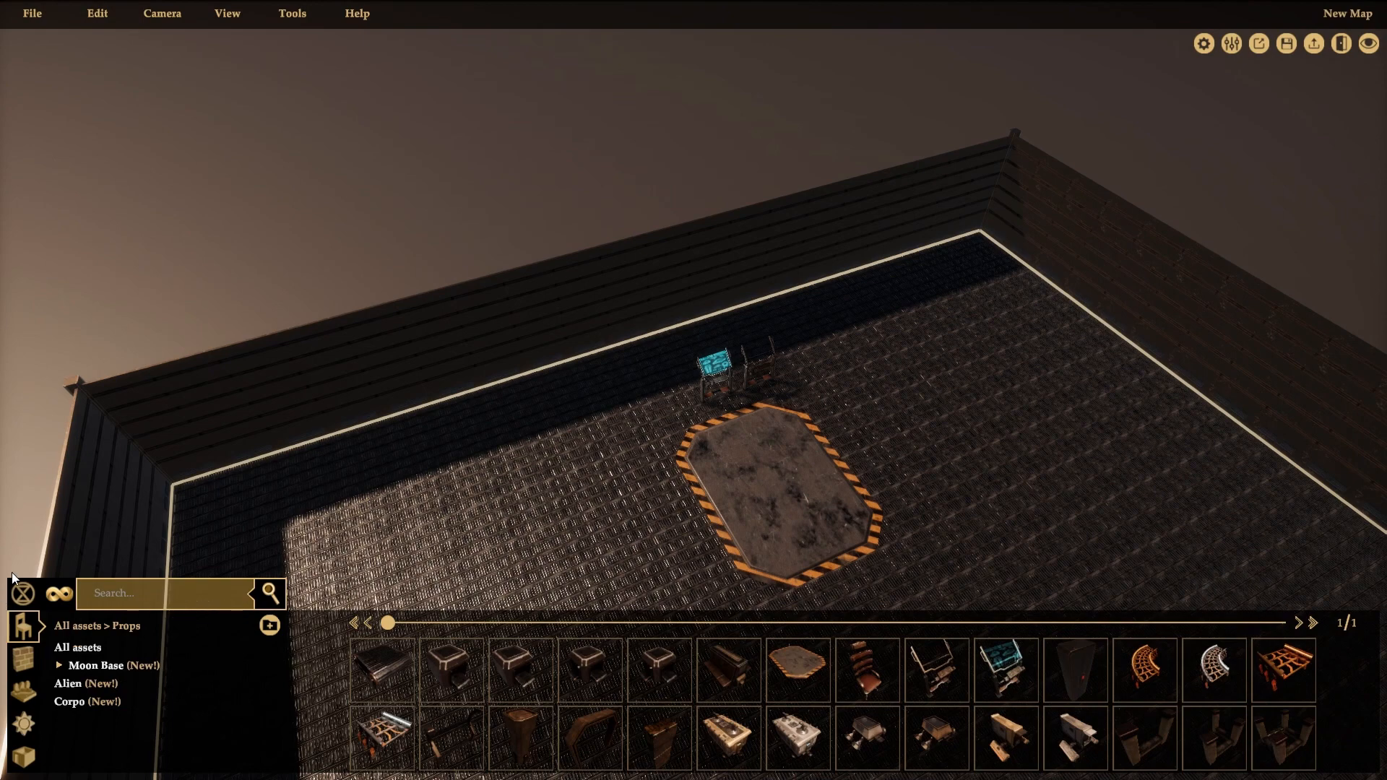
Step: Place a Conveyor Belt piece on the floor at X -6, Z -2, beside the striped platform
left_click(393, 660)
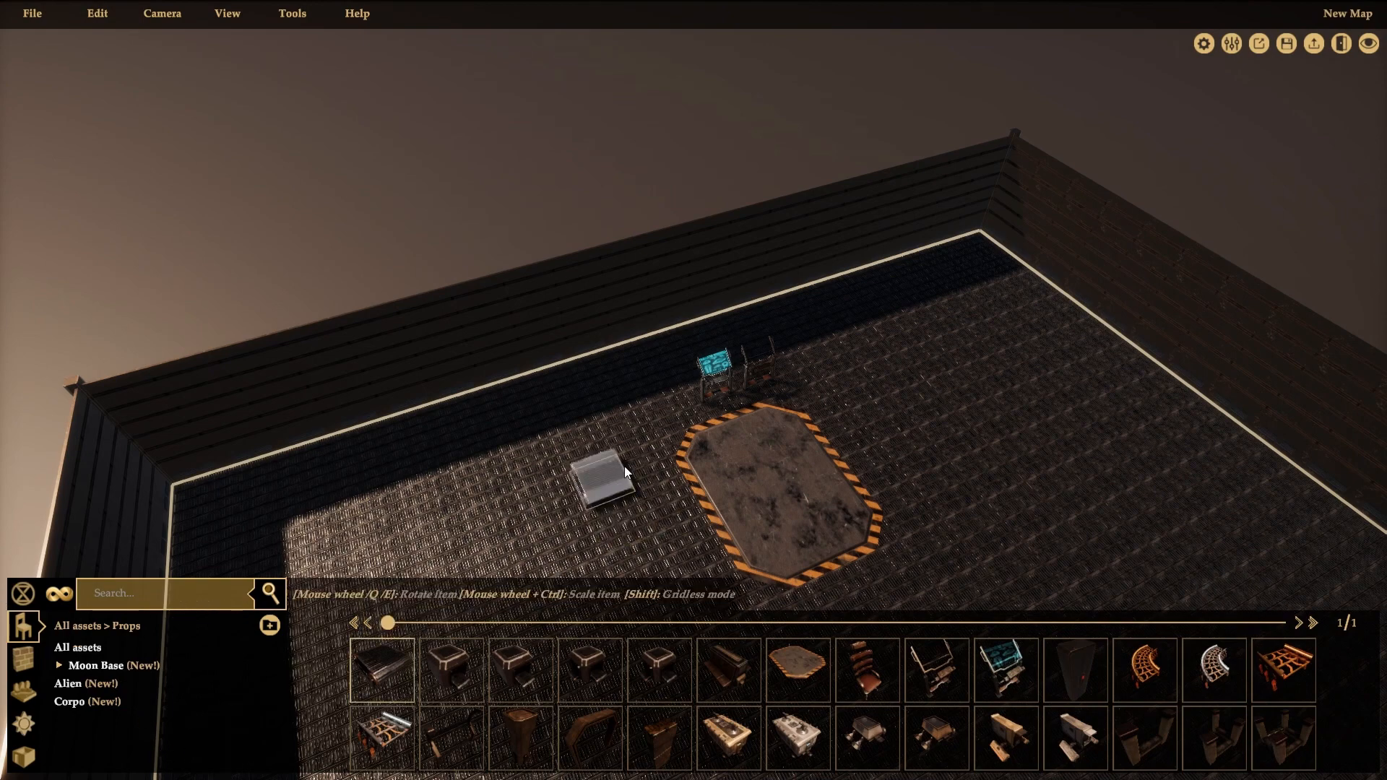
left_click(618, 463)
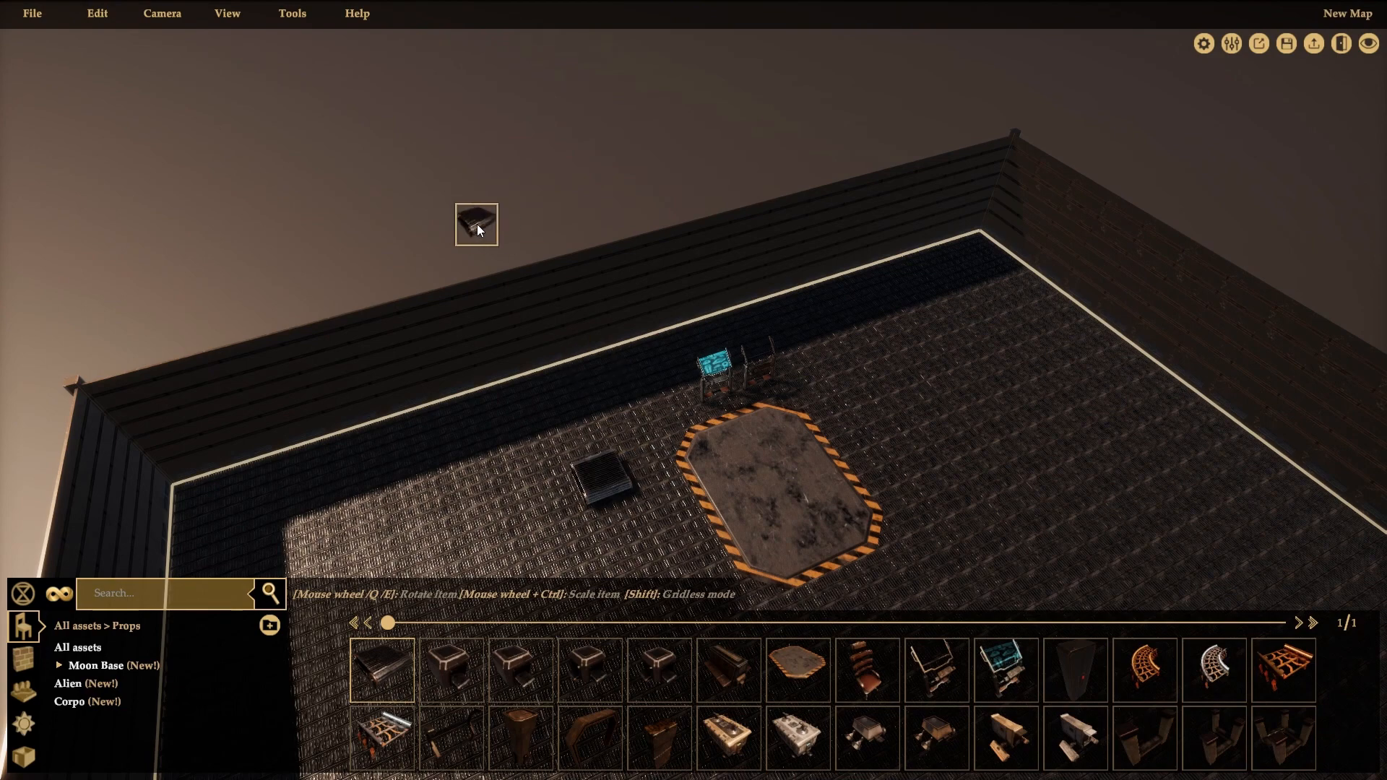
right_click(477, 224)
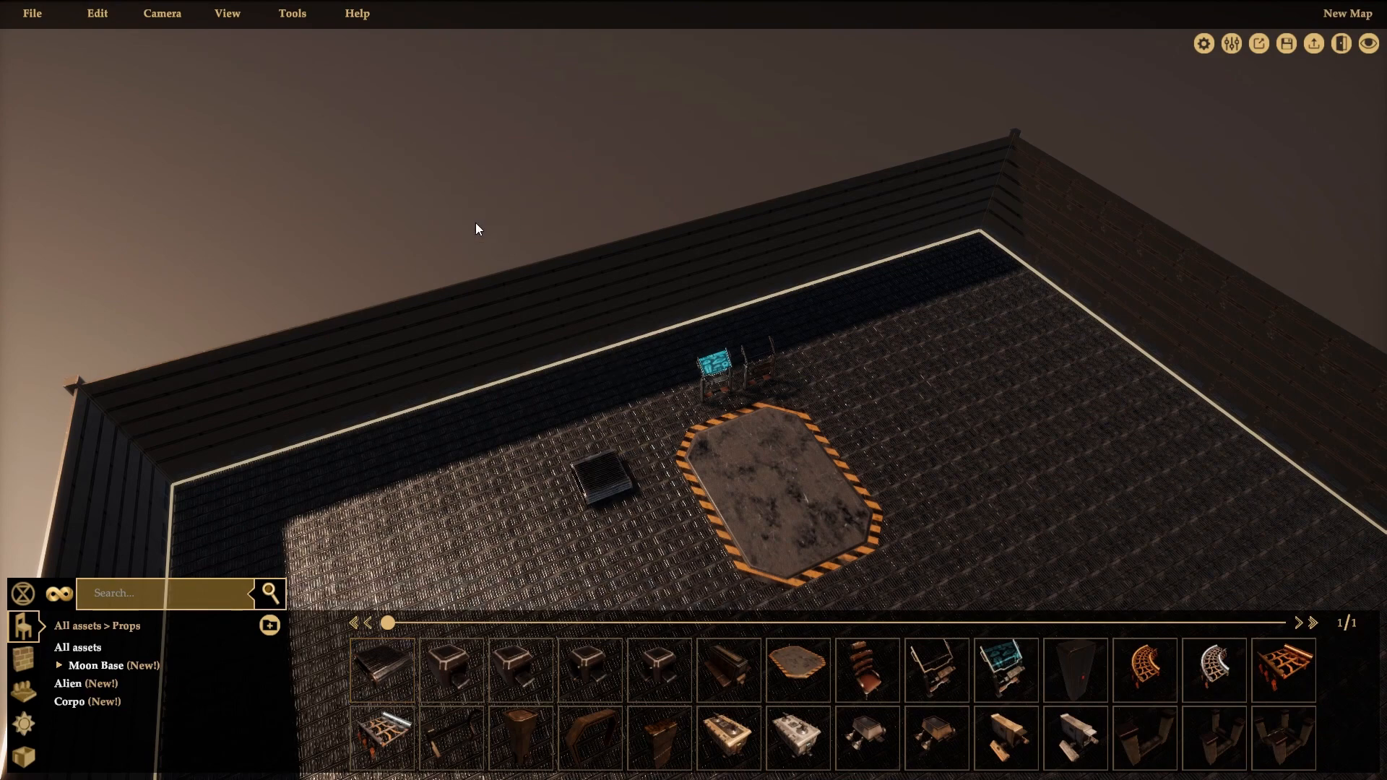
Step: Place the large boxy Moon Base machine with side openings next to the conveyor belt, on the side away from the platform
left_click(588, 666)
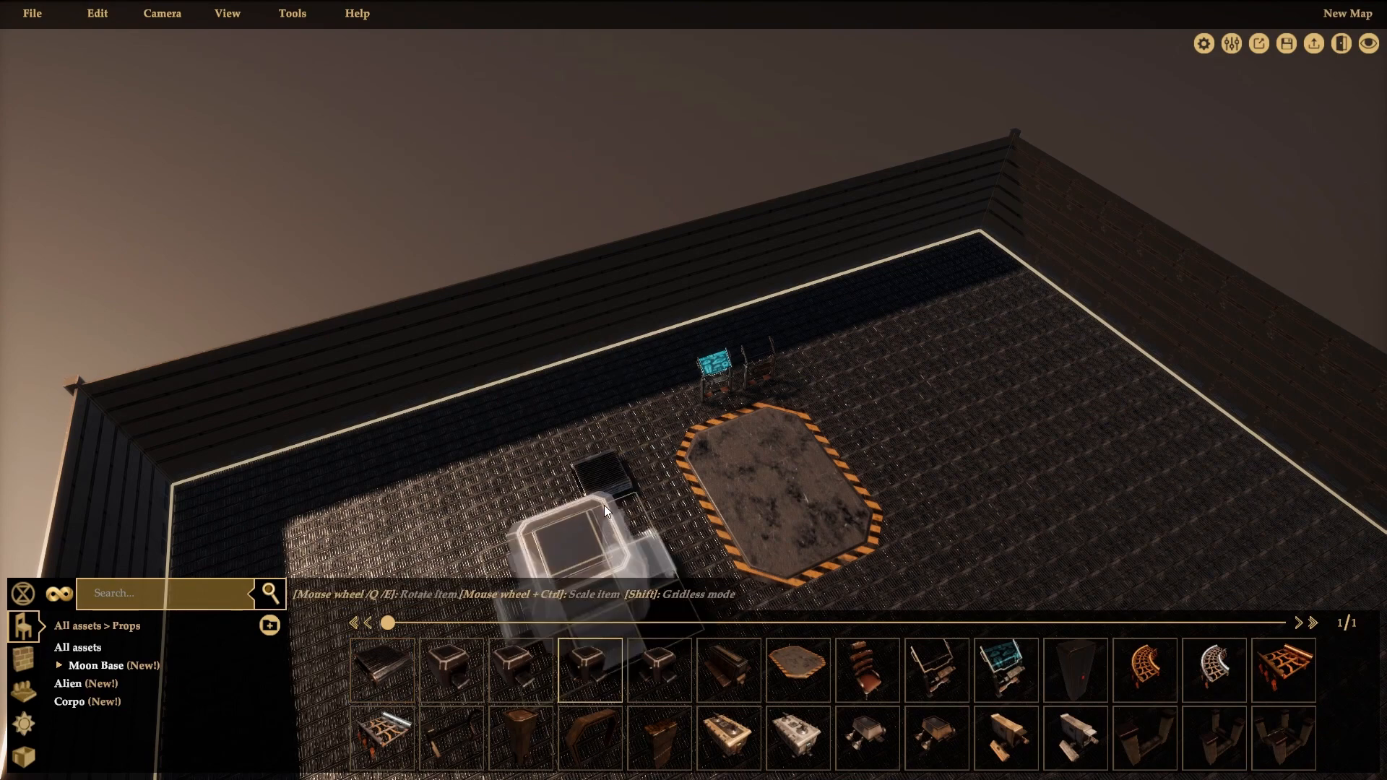
left_click(535, 470)
right_click(450, 232)
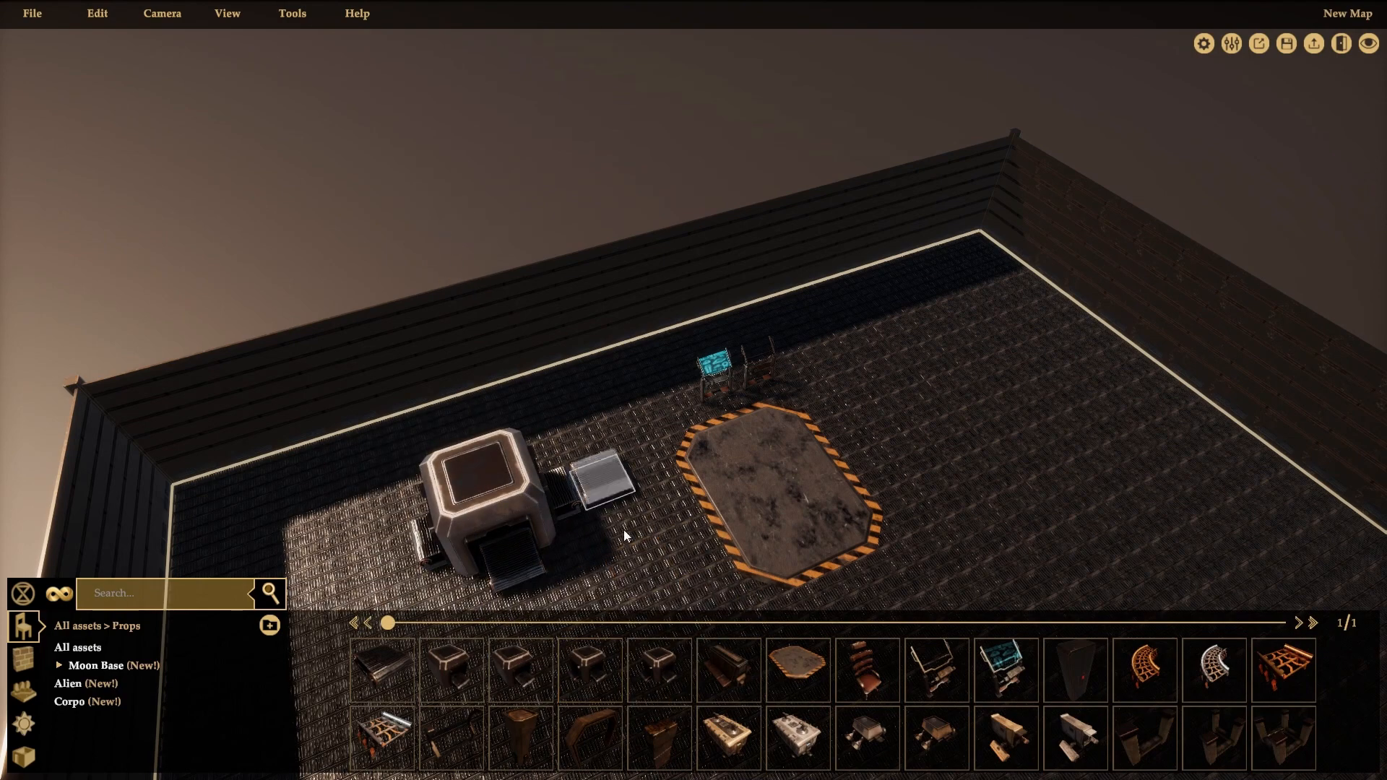
Step: Rotate the conveyor belt piece to 180 degrees so it lines up with the machine's side outlet
left_click(608, 493)
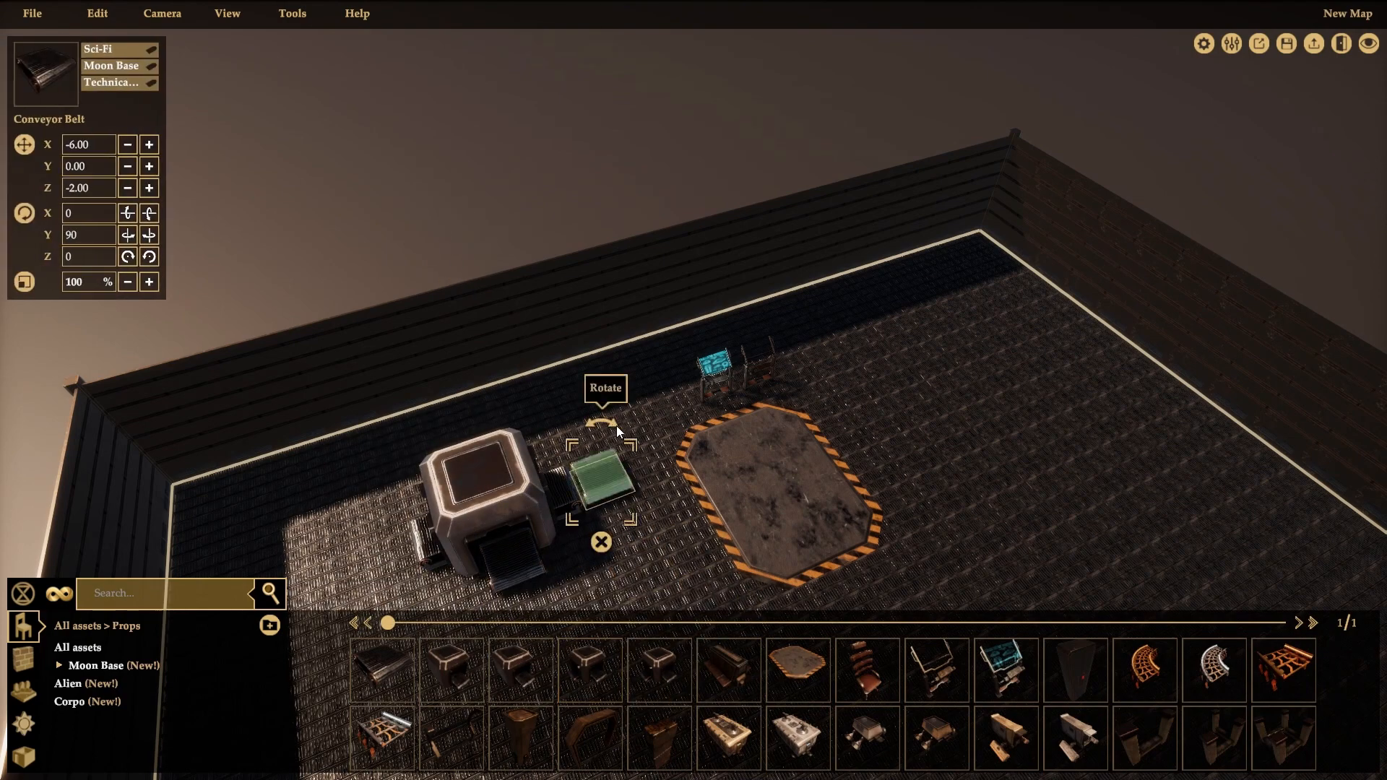
left_click_drag(618, 426, 701, 517)
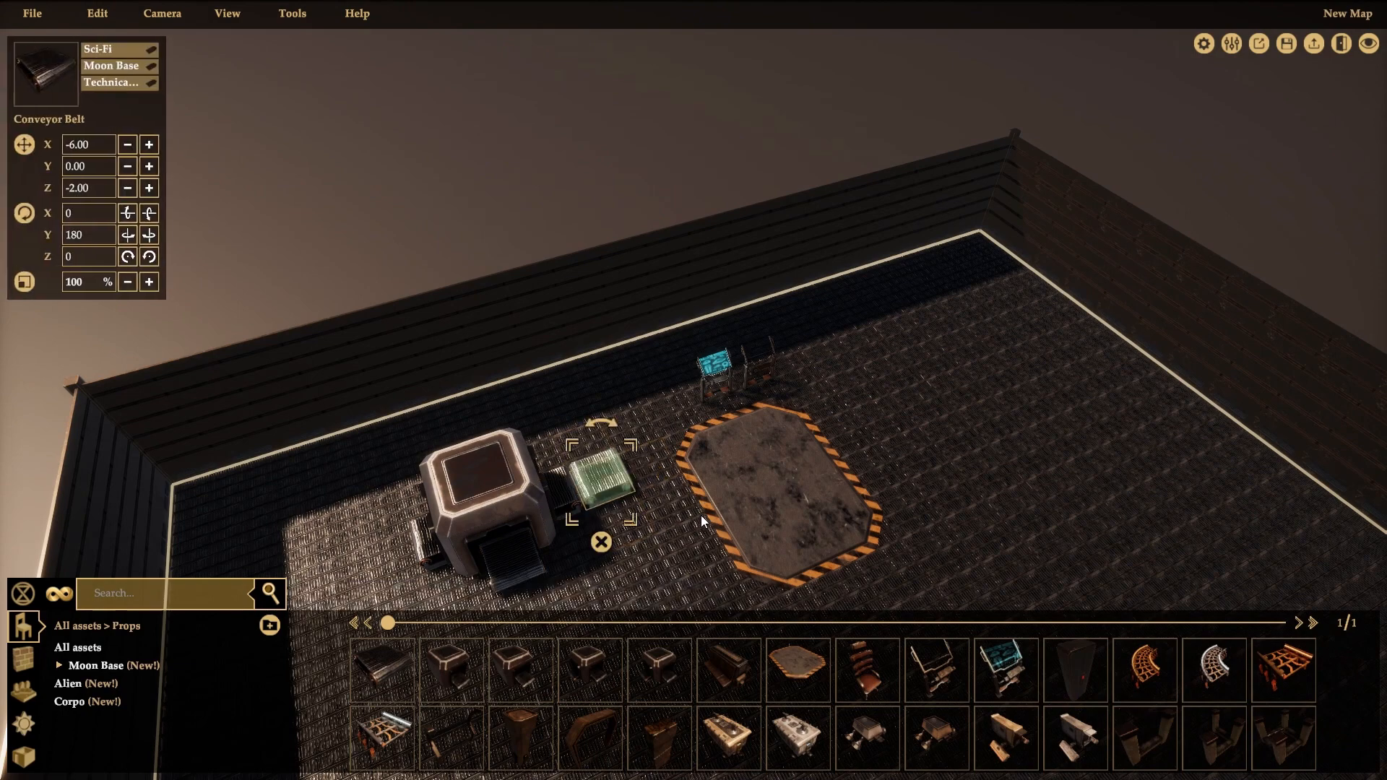
left_click(479, 214)
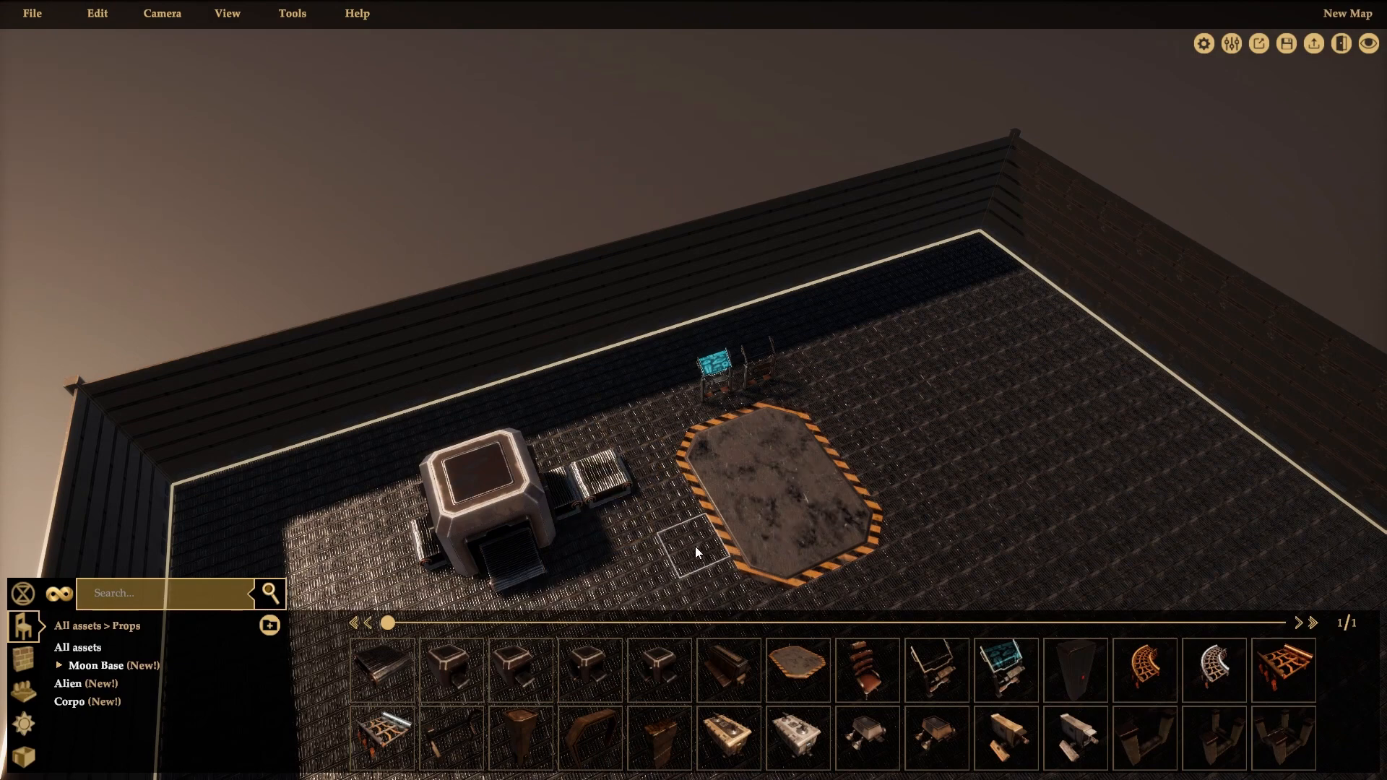
scroll(687, 557, "down", 2)
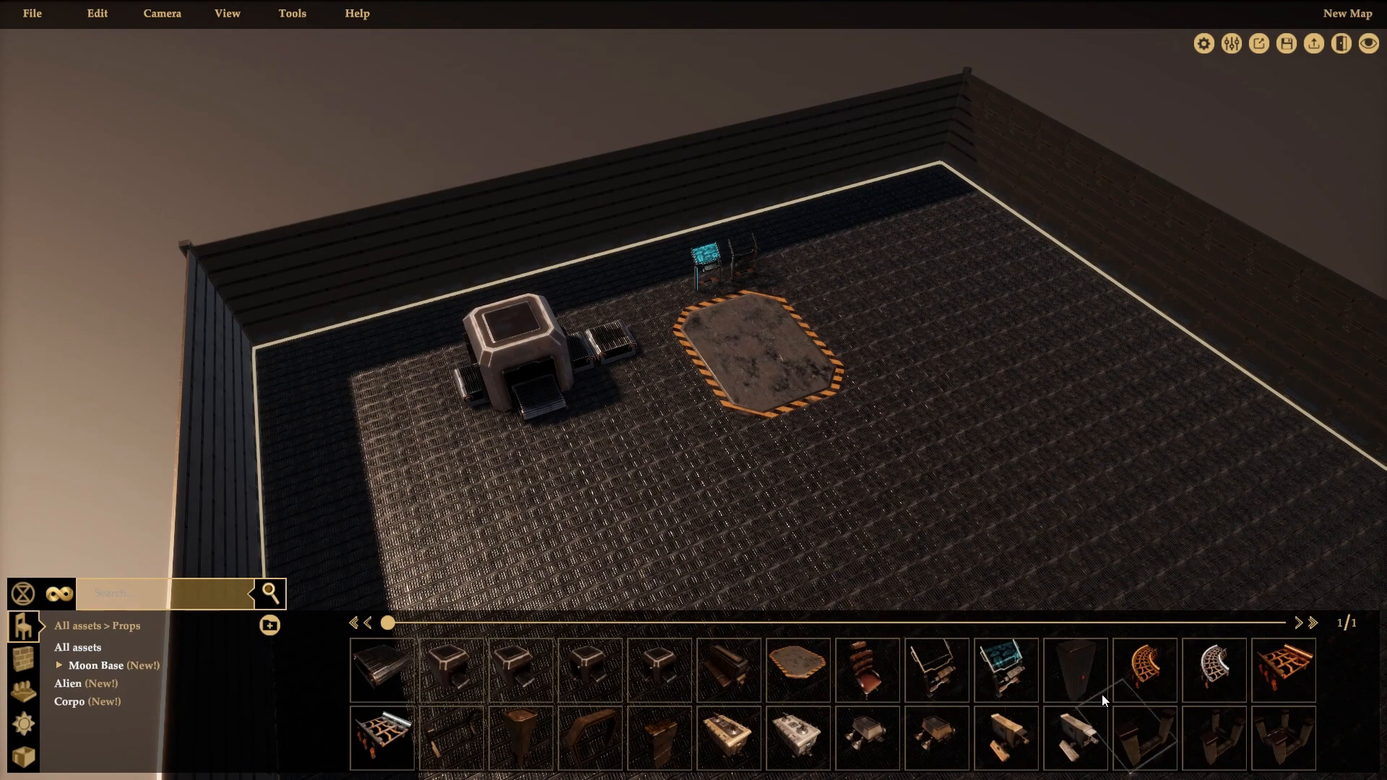
Step: Place the low-walled structure with three square pillars on the floor near the room's far corner, away from the striped platform
left_click(1217, 743)
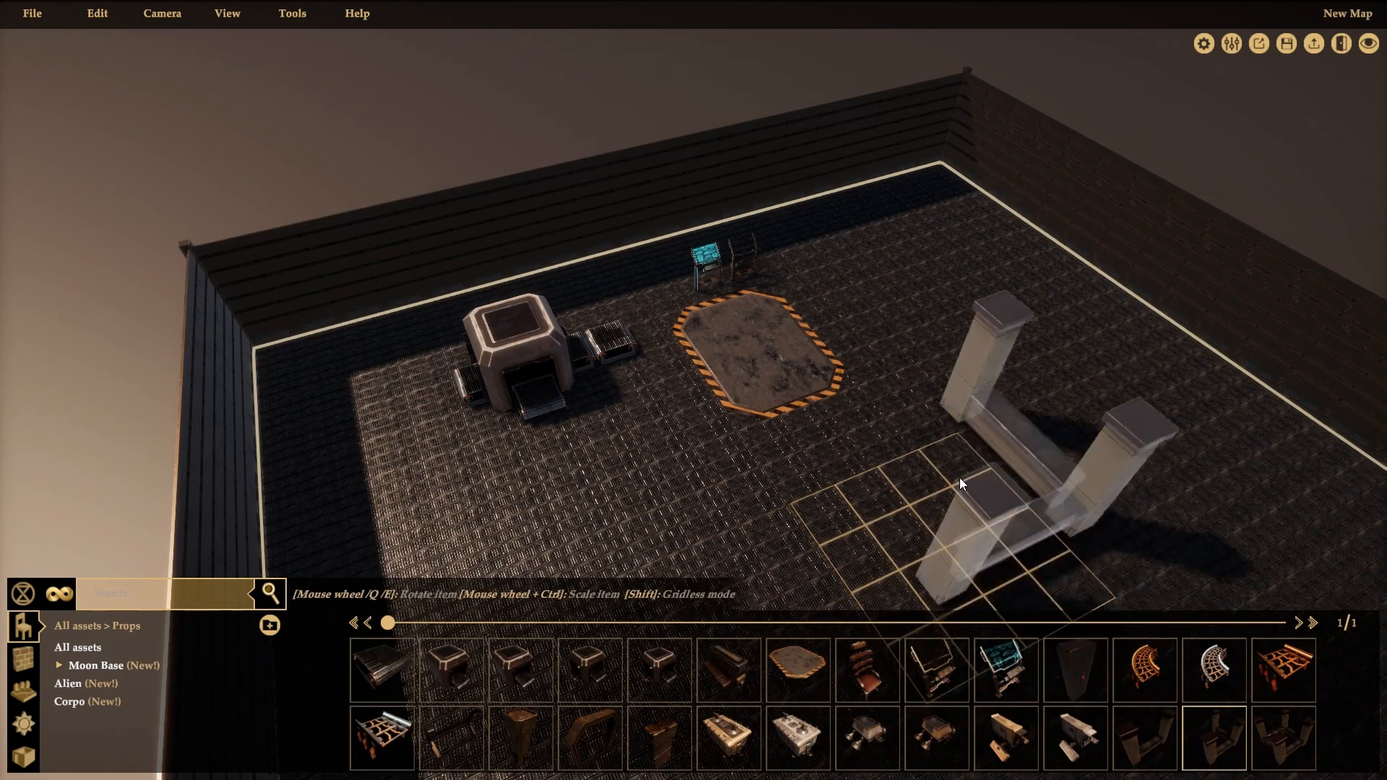
right_click(1143, 136)
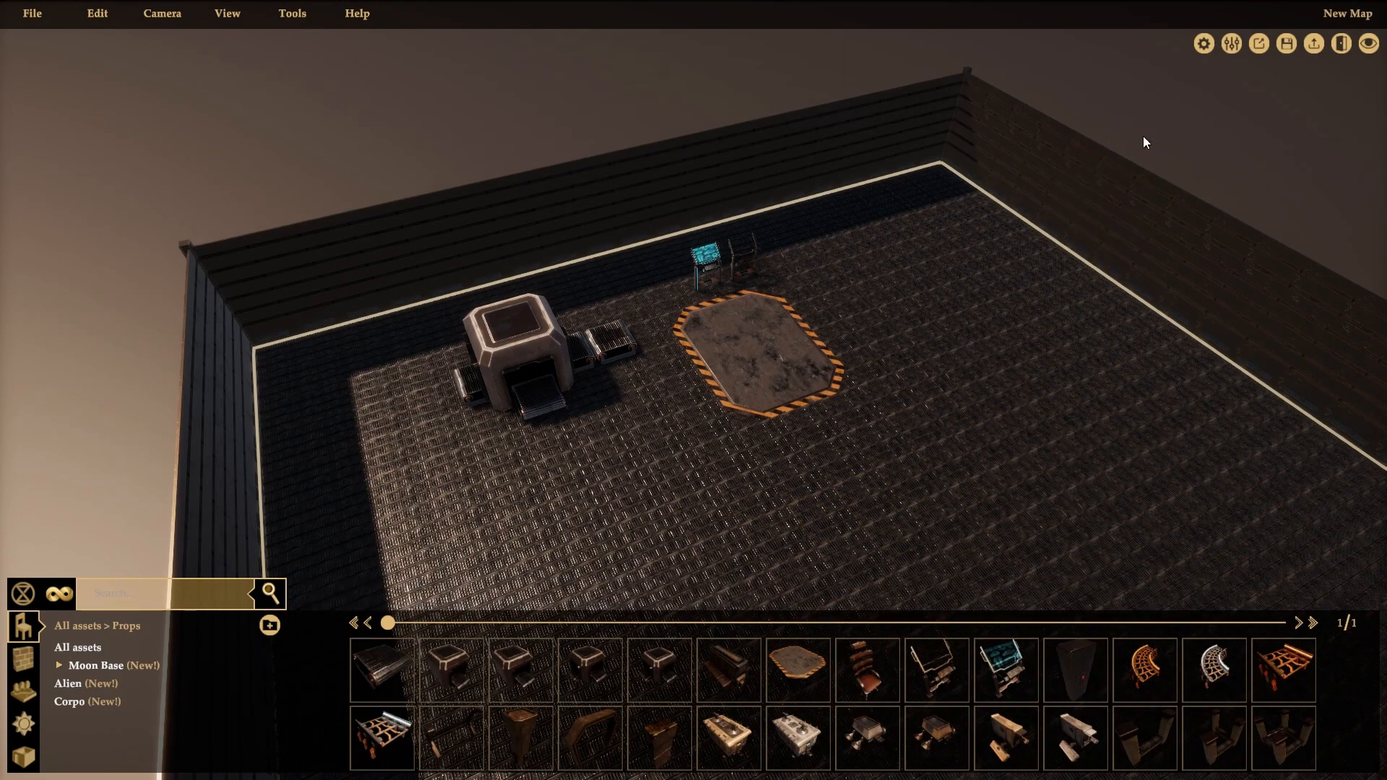
left_click(1212, 736)
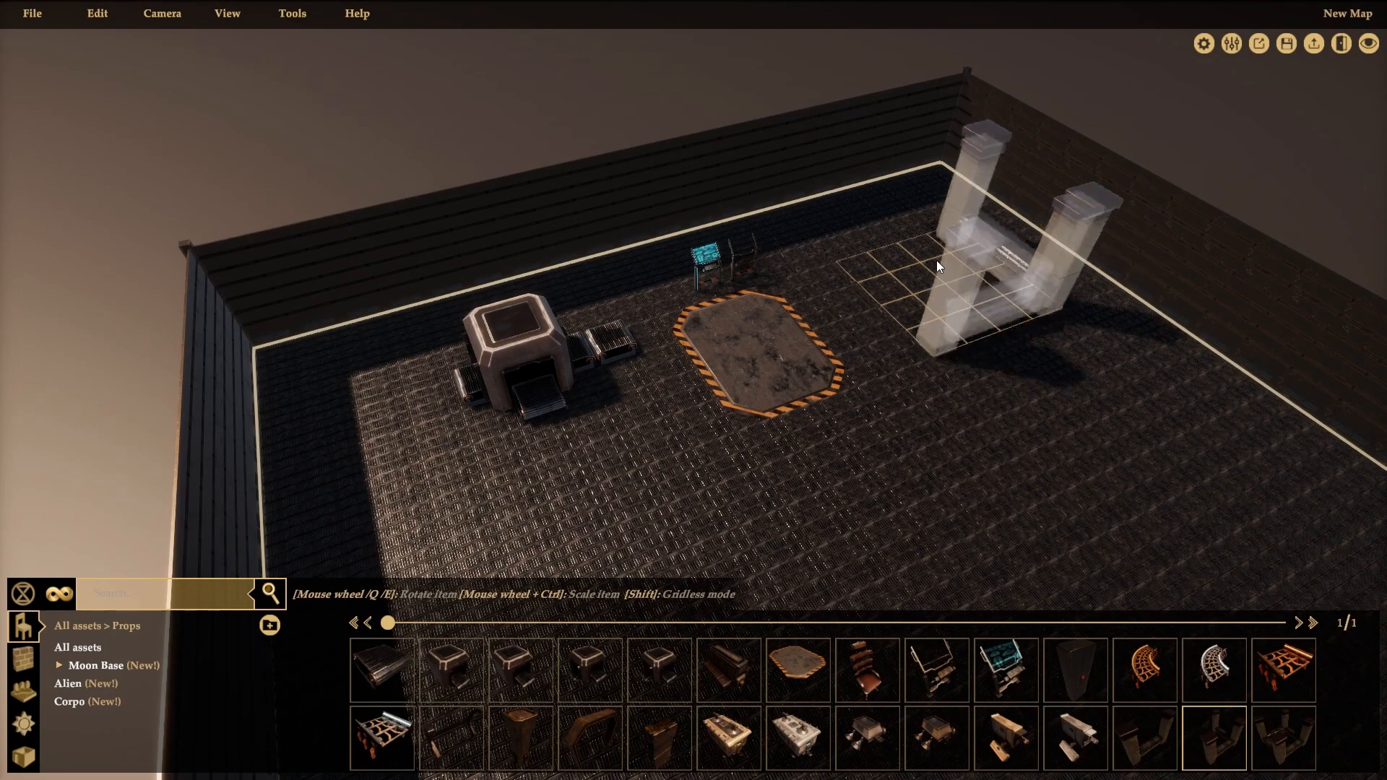
left_click(937, 265)
right_click(1253, 156)
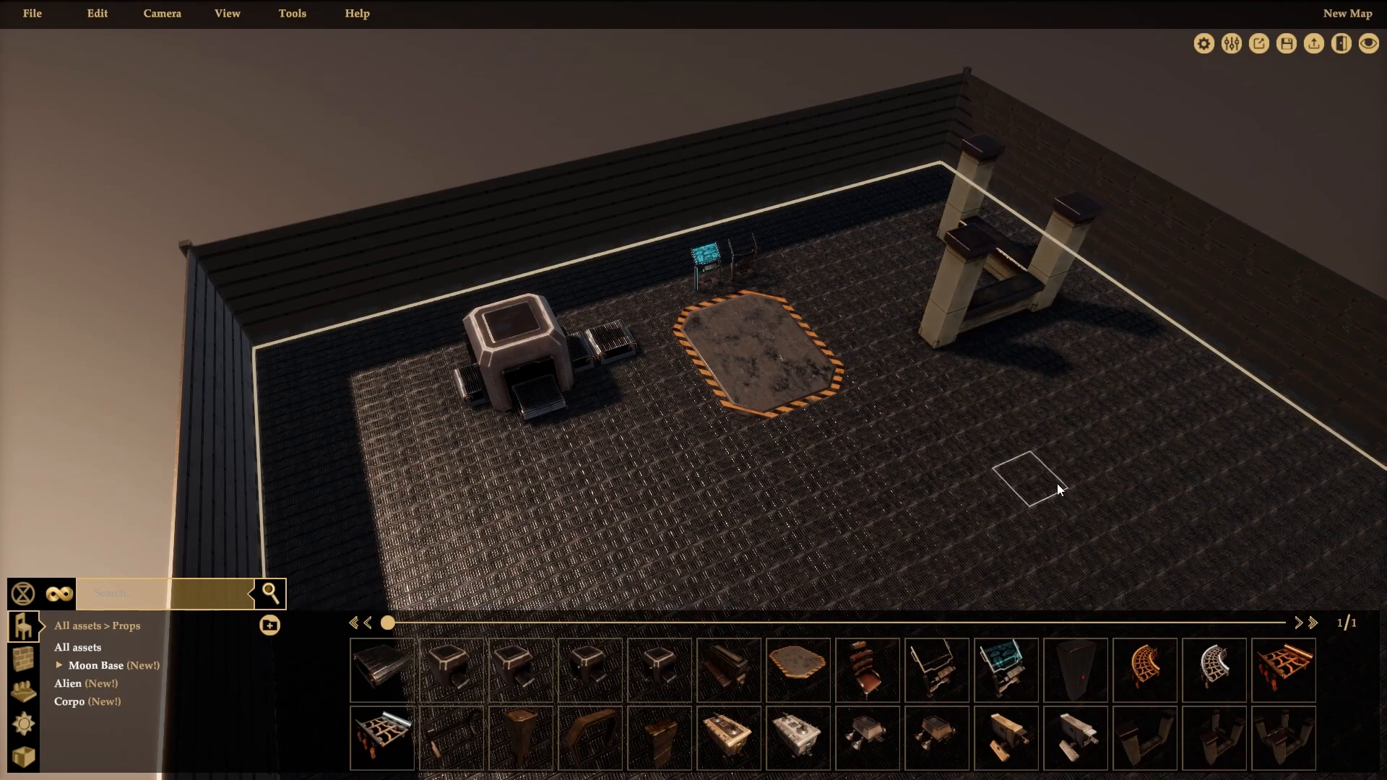
Step: Place two brown chairs with ribbed backs side by side inside the three-pillar structure
middle_click_drag(1057, 484, 904, 510)
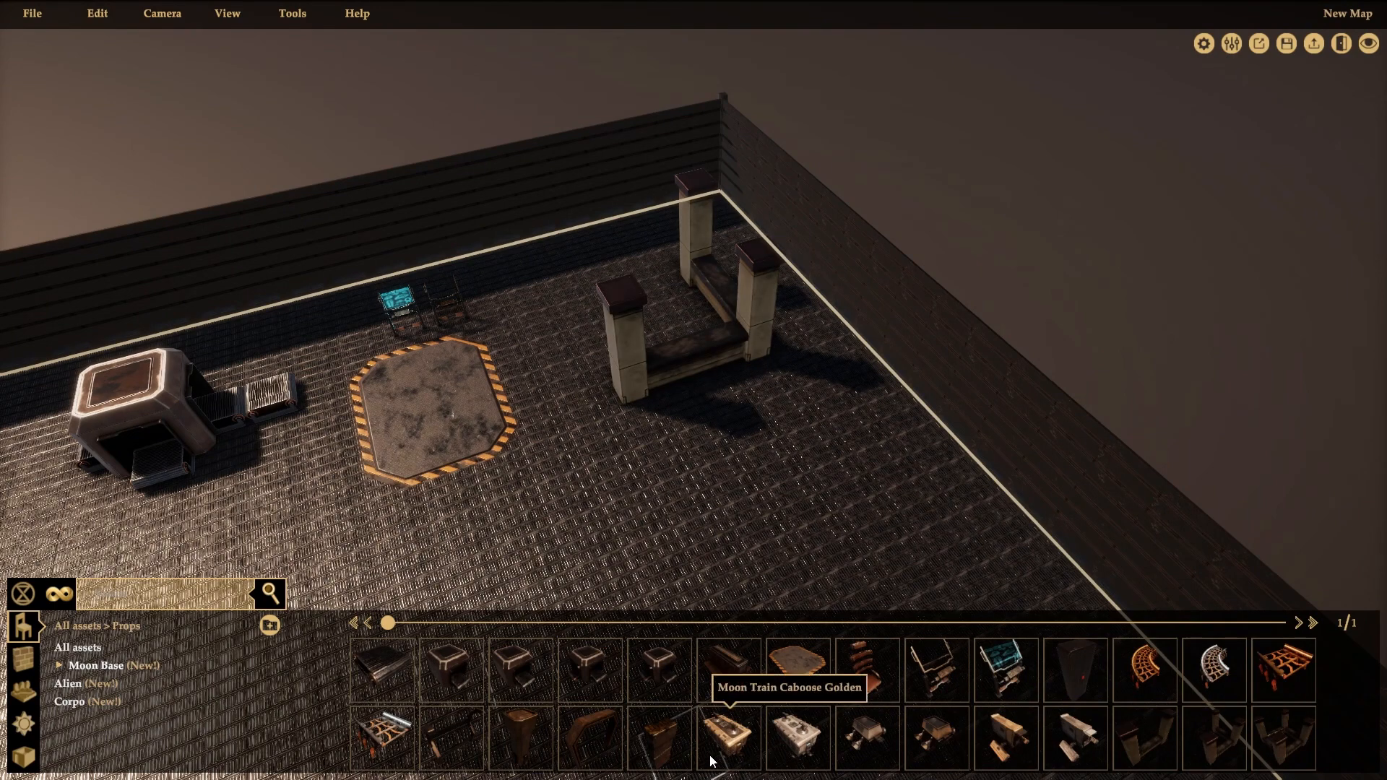
left_click(857, 683)
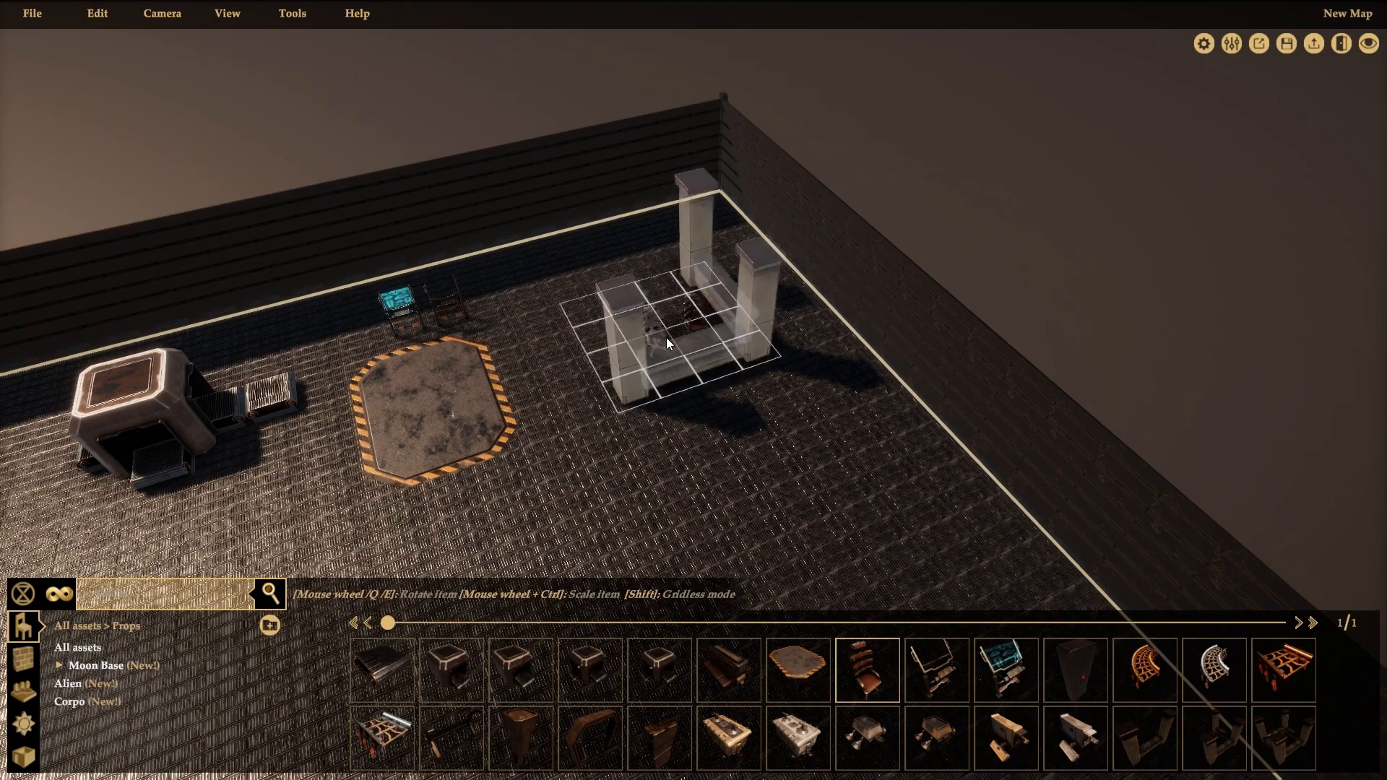
left_click(666, 337)
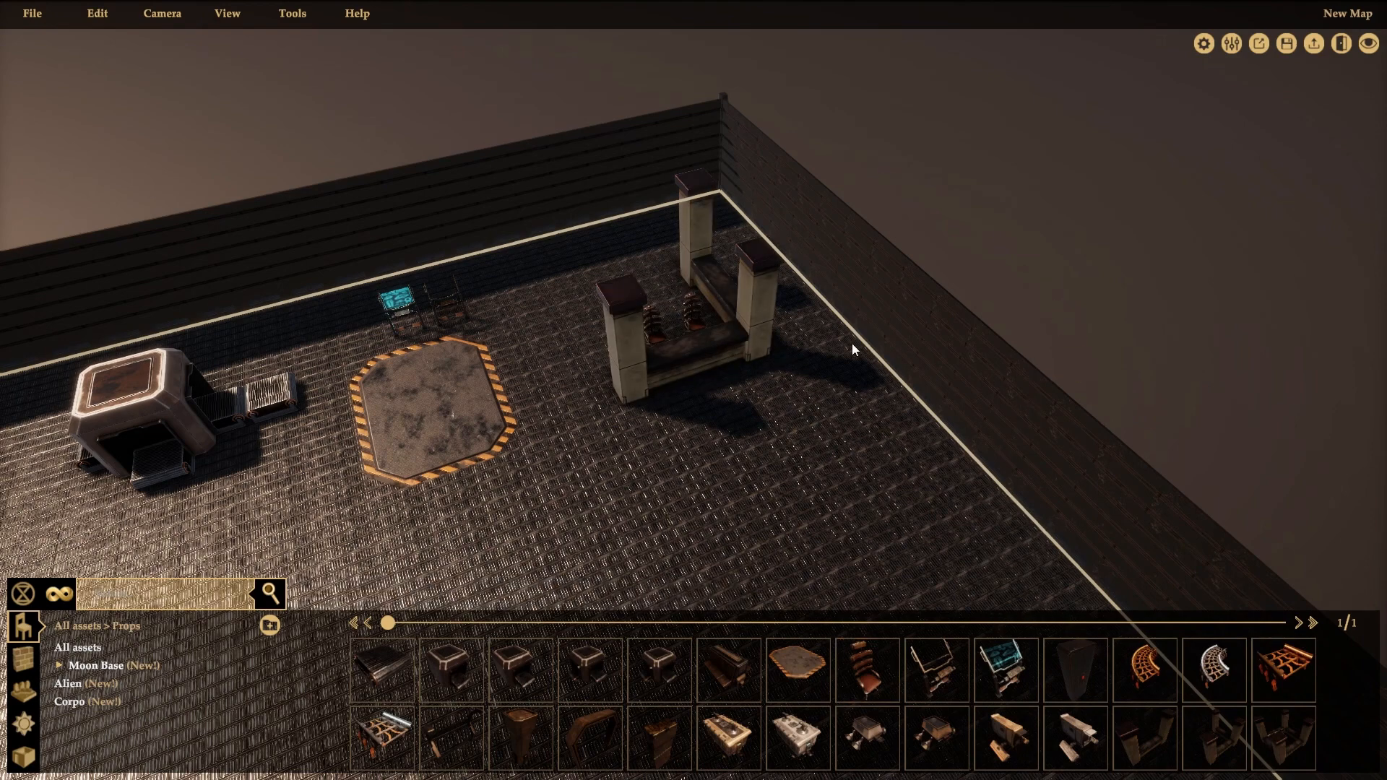
left_click(653, 339)
left_click(715, 346)
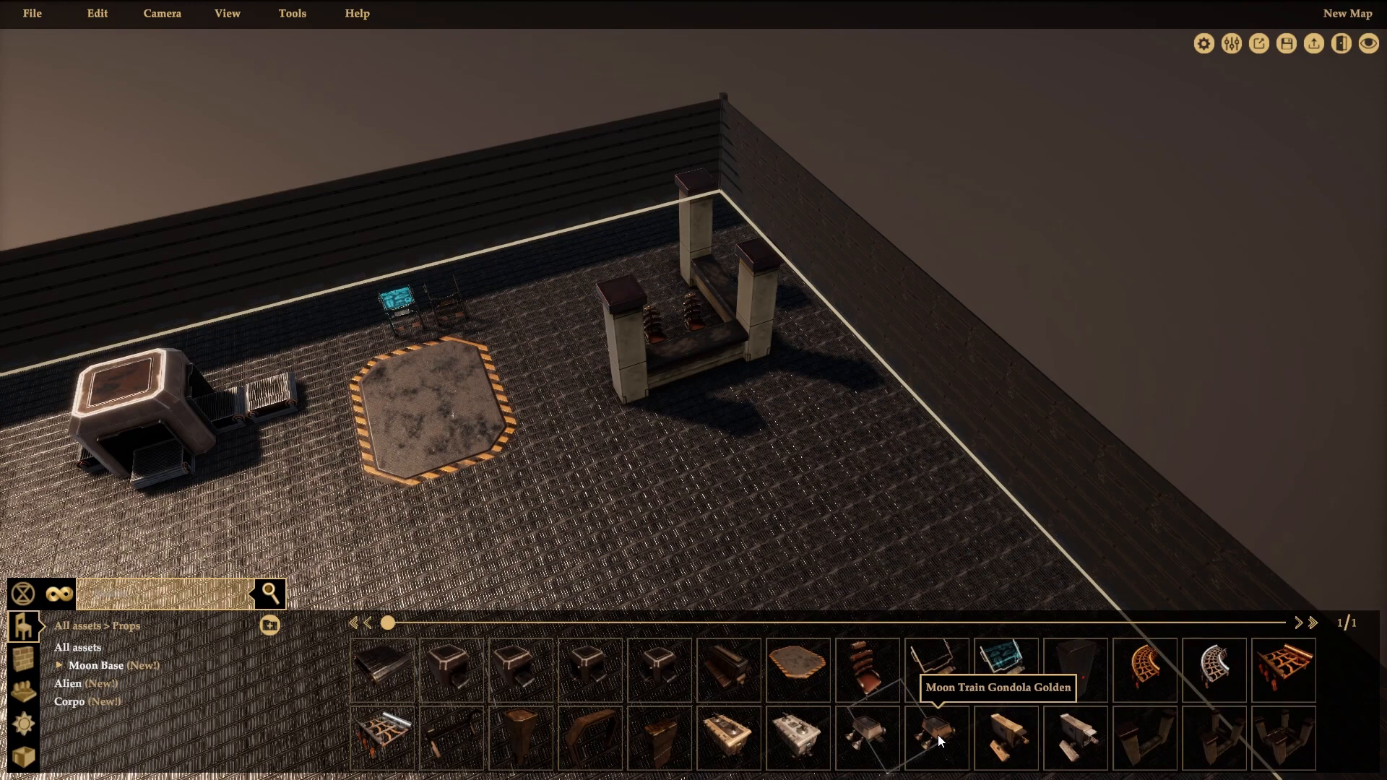
Step: Place the wooden bench on the floor beside the three-pillar structure, and preview the large arch without placing it
left_click(736, 680)
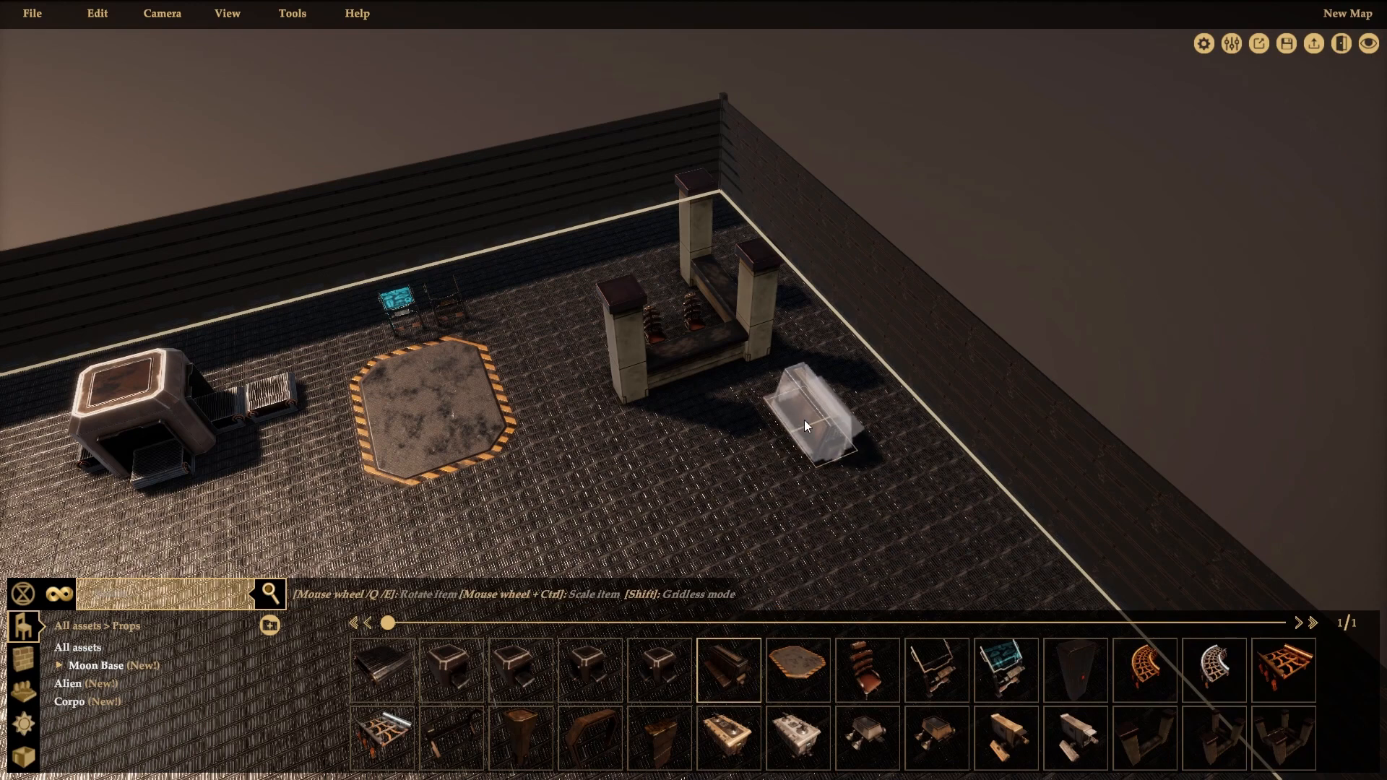
left_click(805, 425)
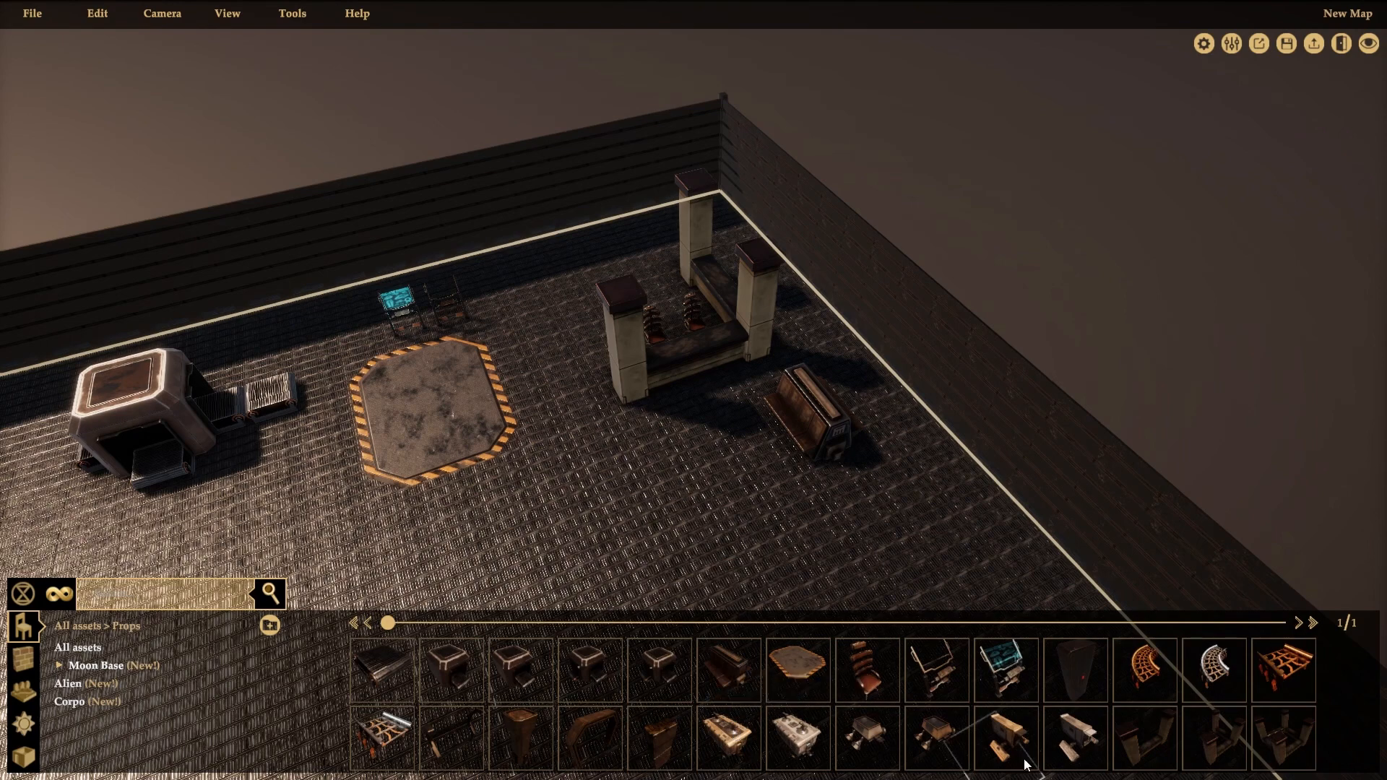
left_click(591, 734)
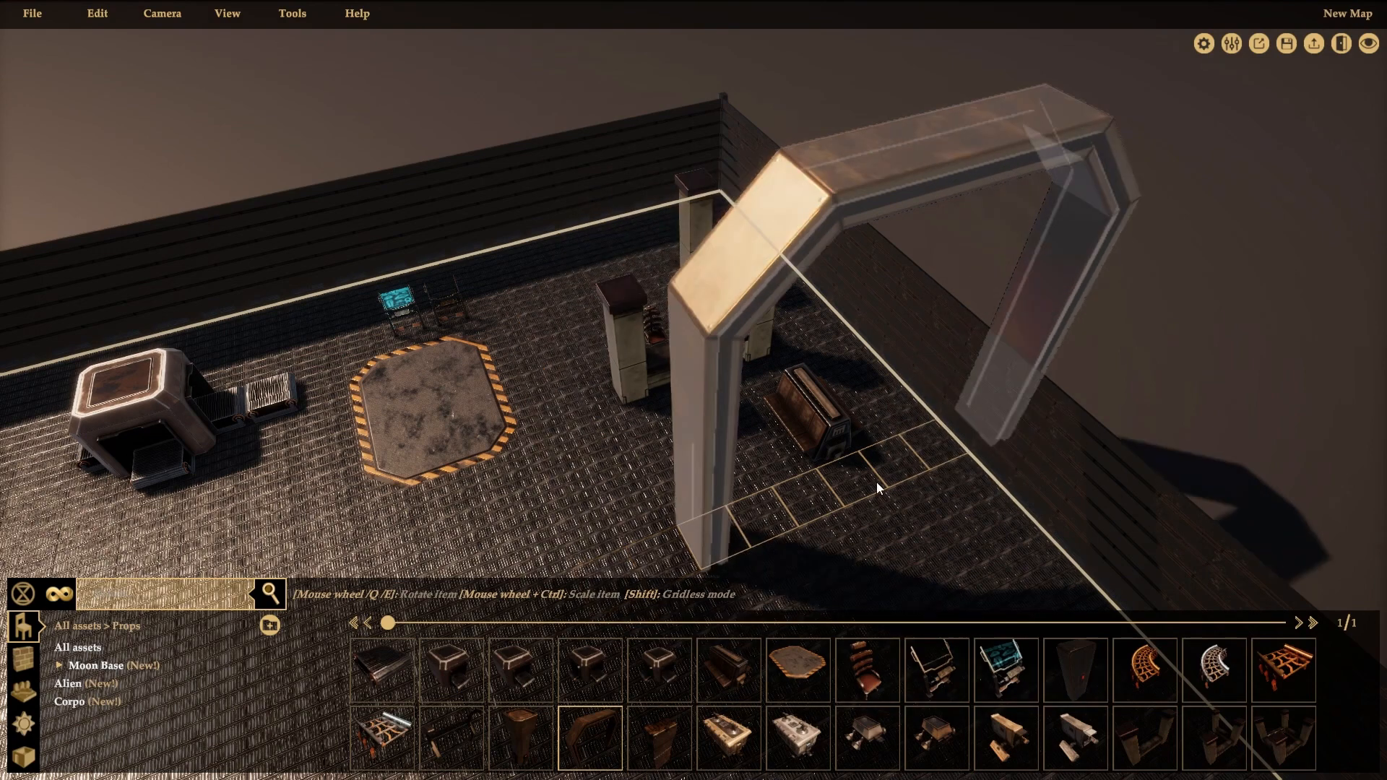
right_click(1113, 321)
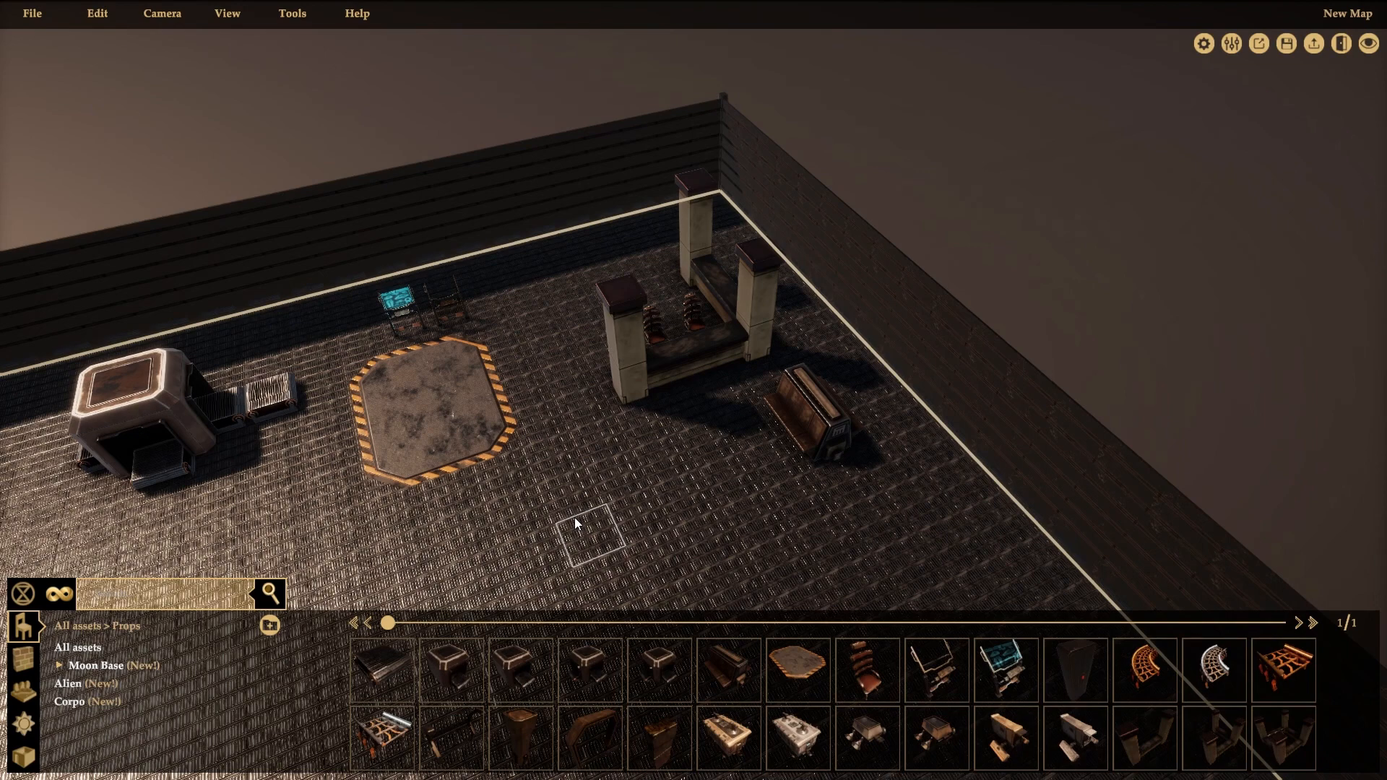
middle_click_drag(629, 542, 678, 464)
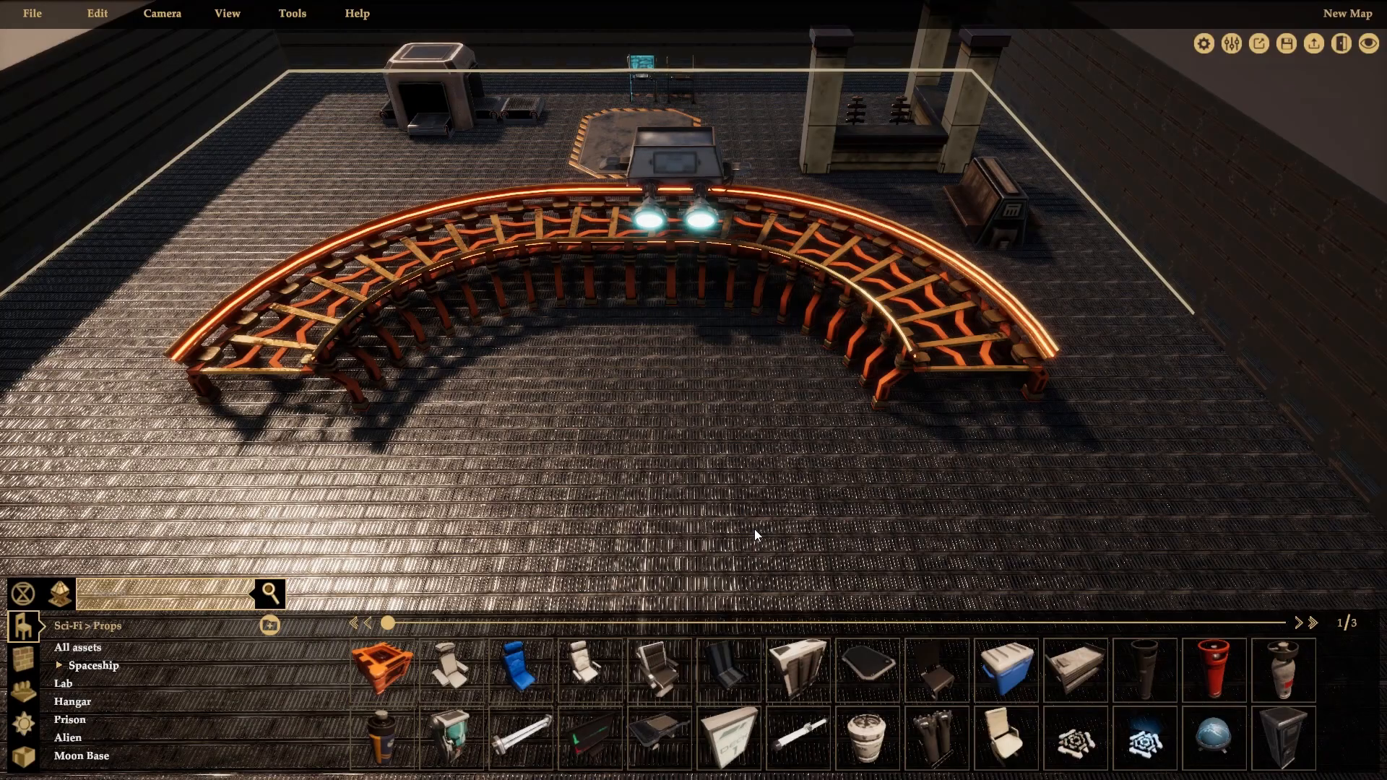
Step: Examine the Moon Train Gondola and the curved orange rails beneath it from low, high and side angles
scroll(657, 476, "up", 3)
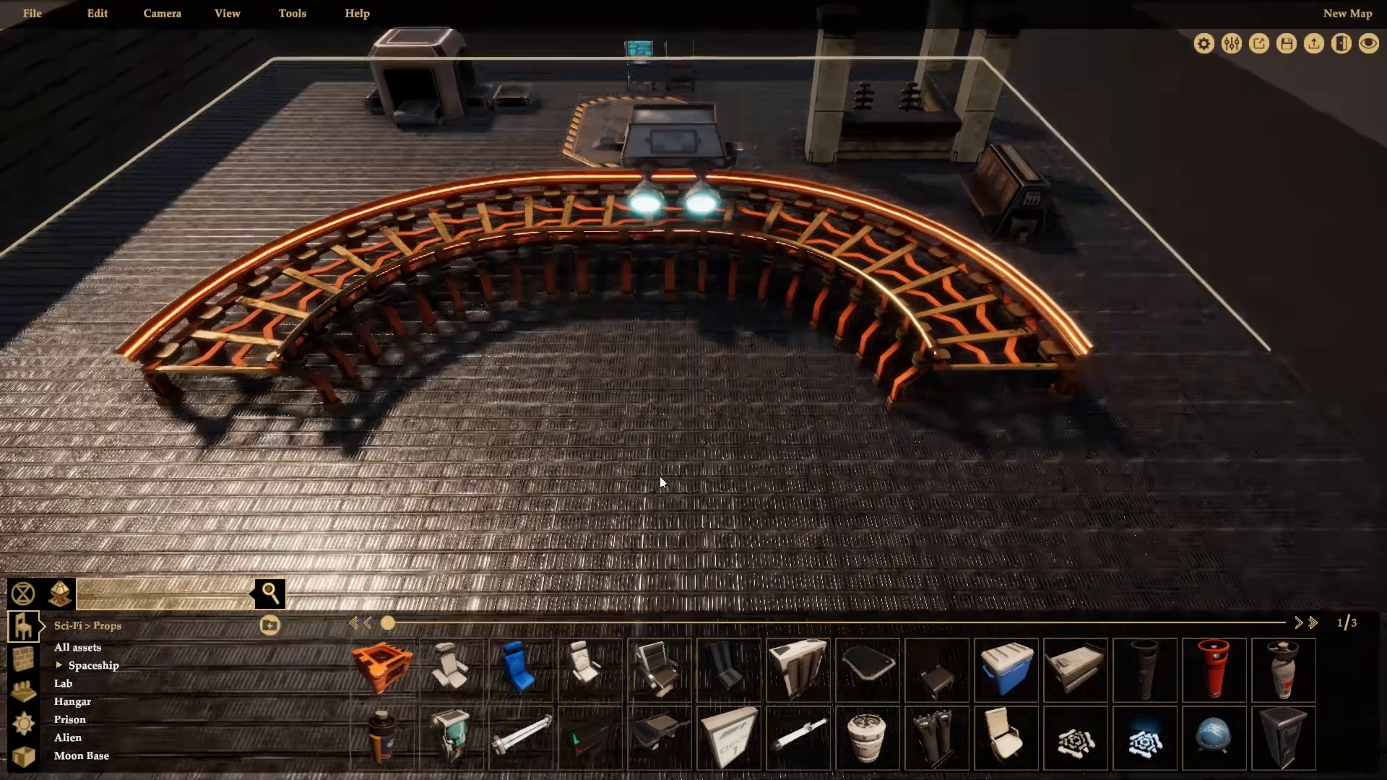
middle_click_drag(741, 406, 697, 239)
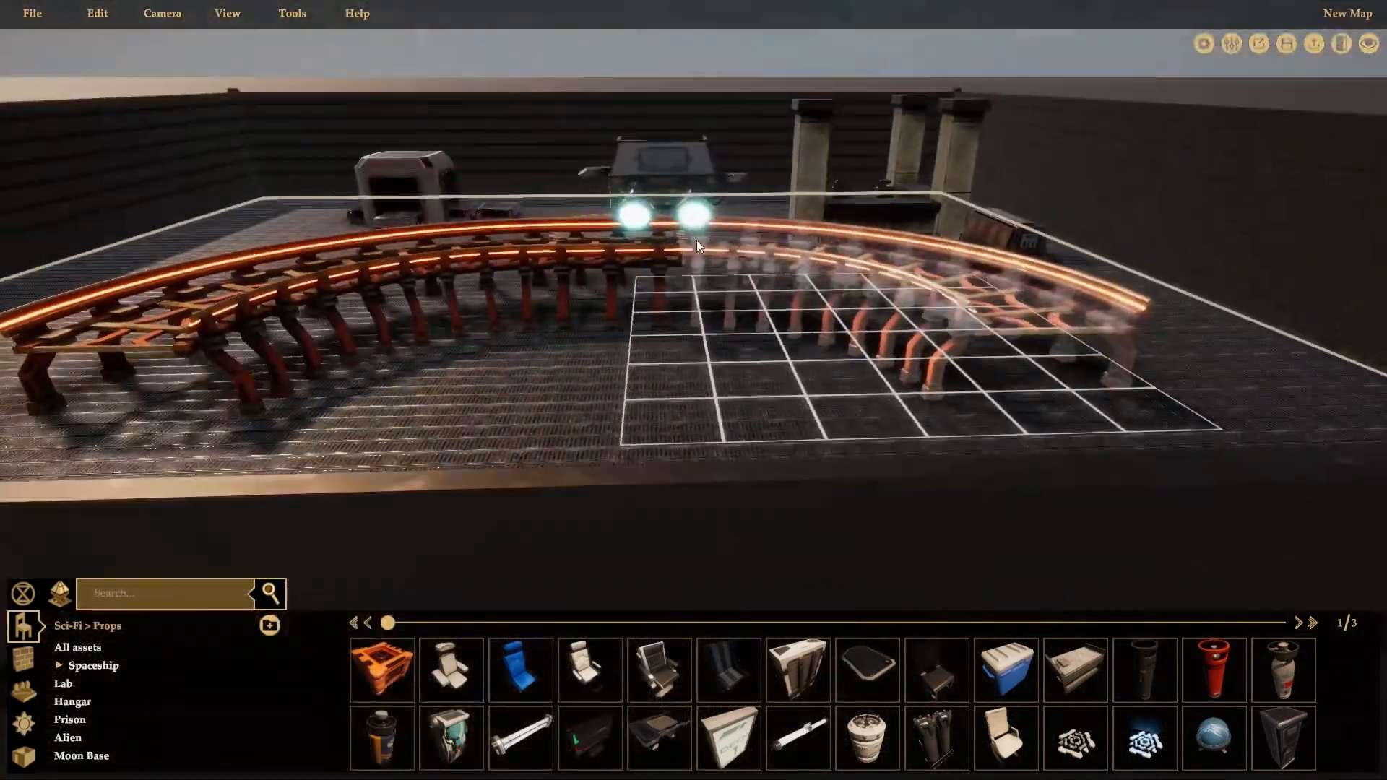
left_click(666, 186)
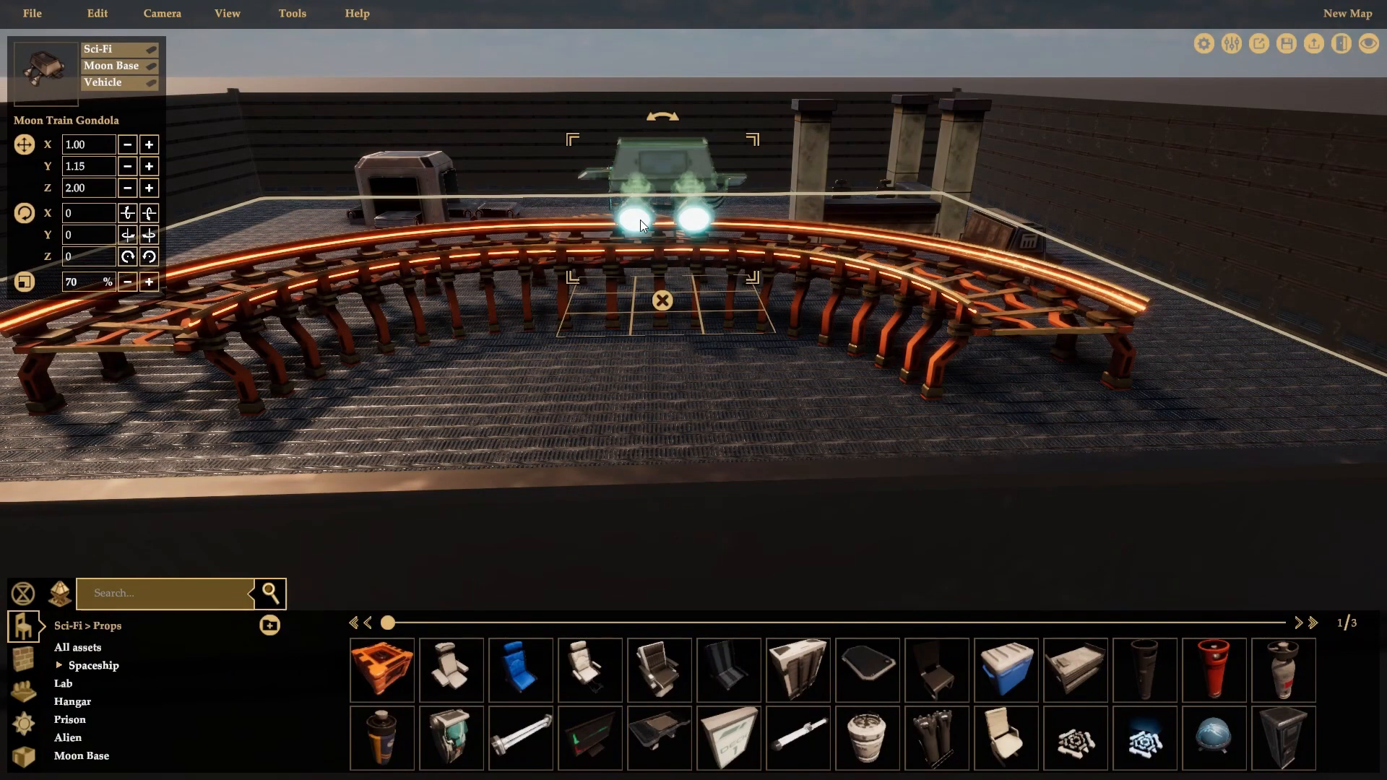
left_click(496, 419)
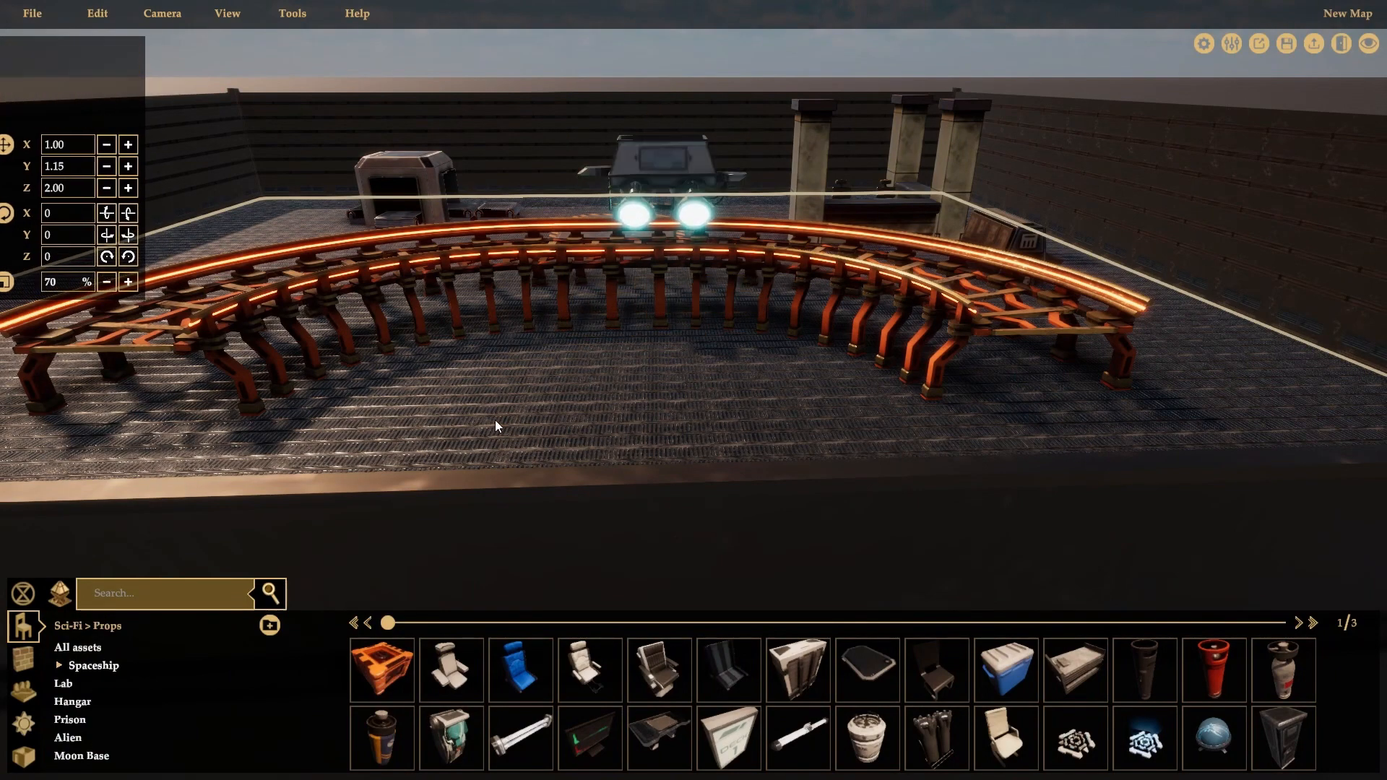
left_click(538, 242)
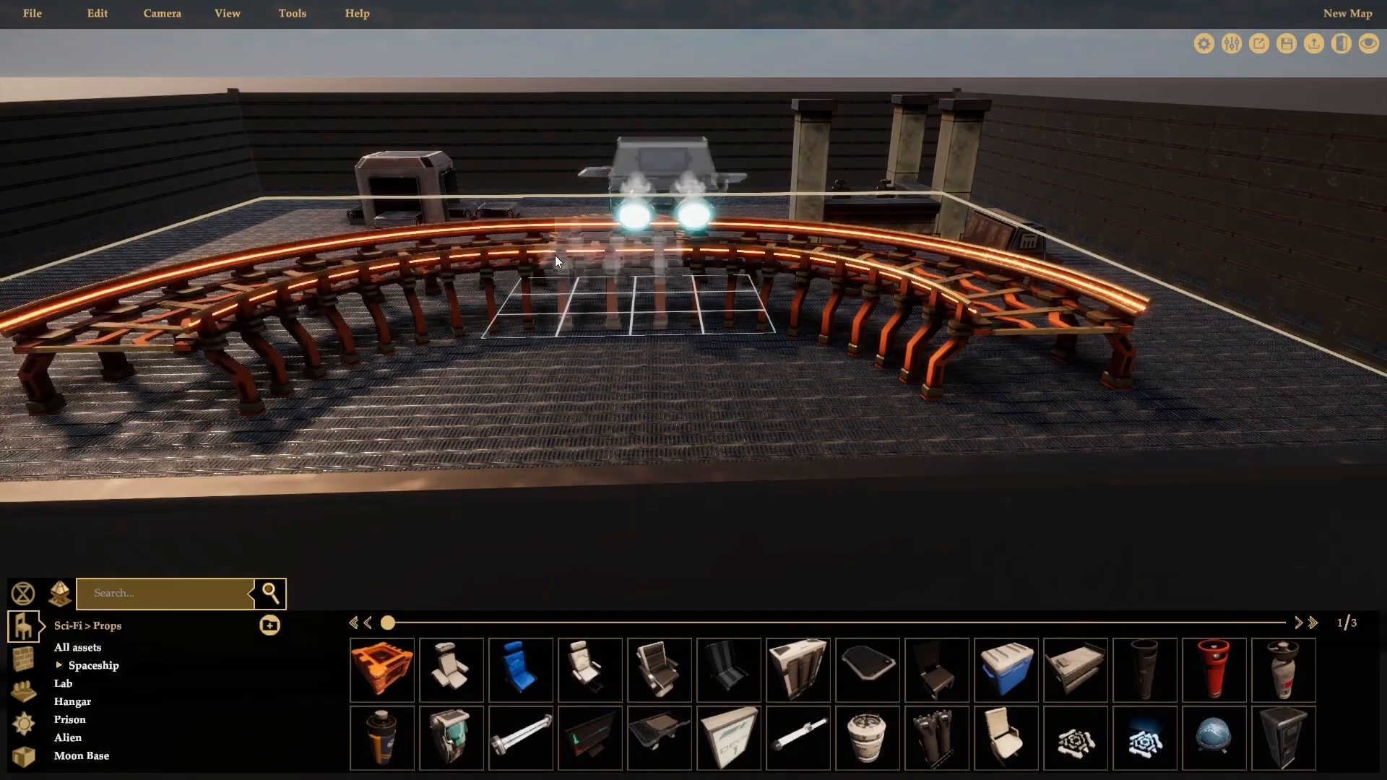
key("Escape")
scroll(575, 405, "down", 1)
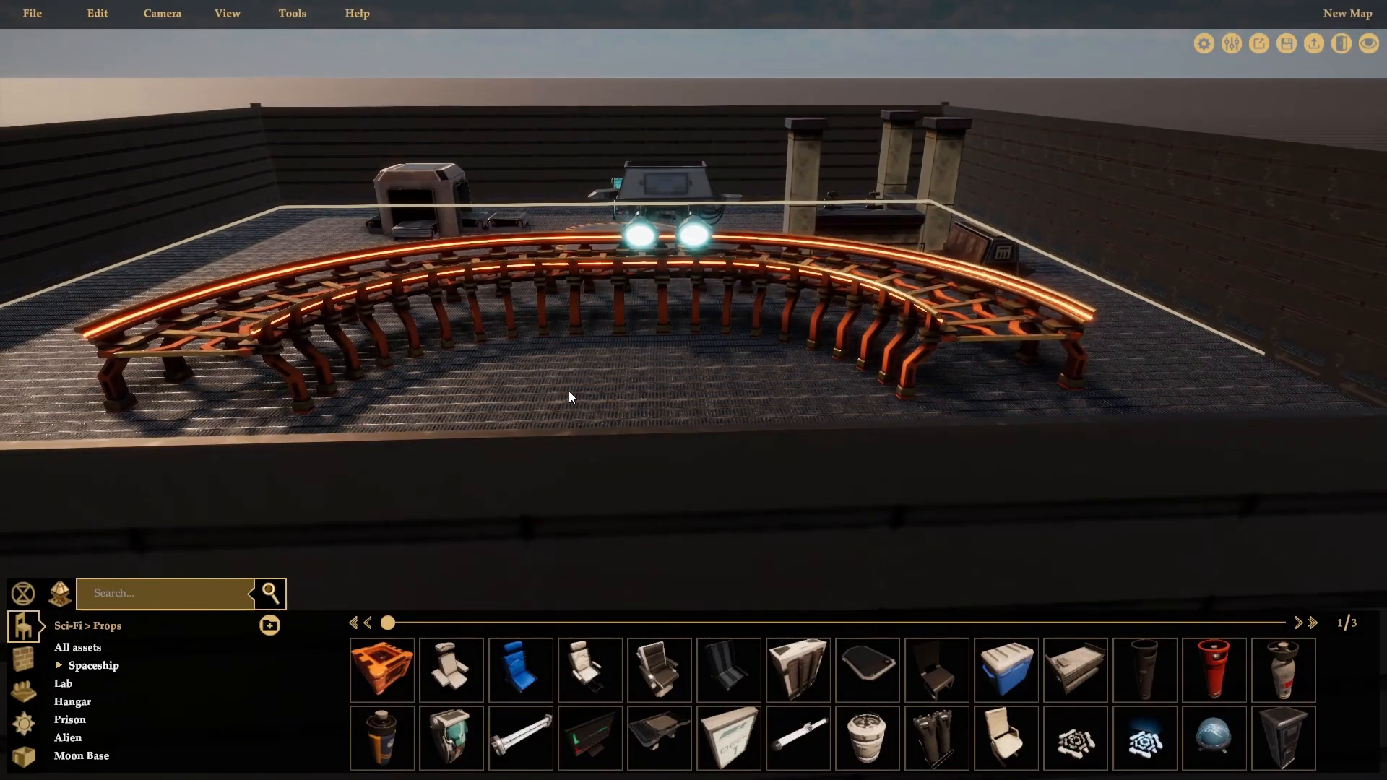
scroll(570, 392, "up", 3)
mouse_move(585, 394)
middle_mouse_down()
mouse_move(587, 369)
mouse_move(587, 436)
mouse_move(578, 414)
middle_mouse_up()
scroll(578, 414, "down", 2)
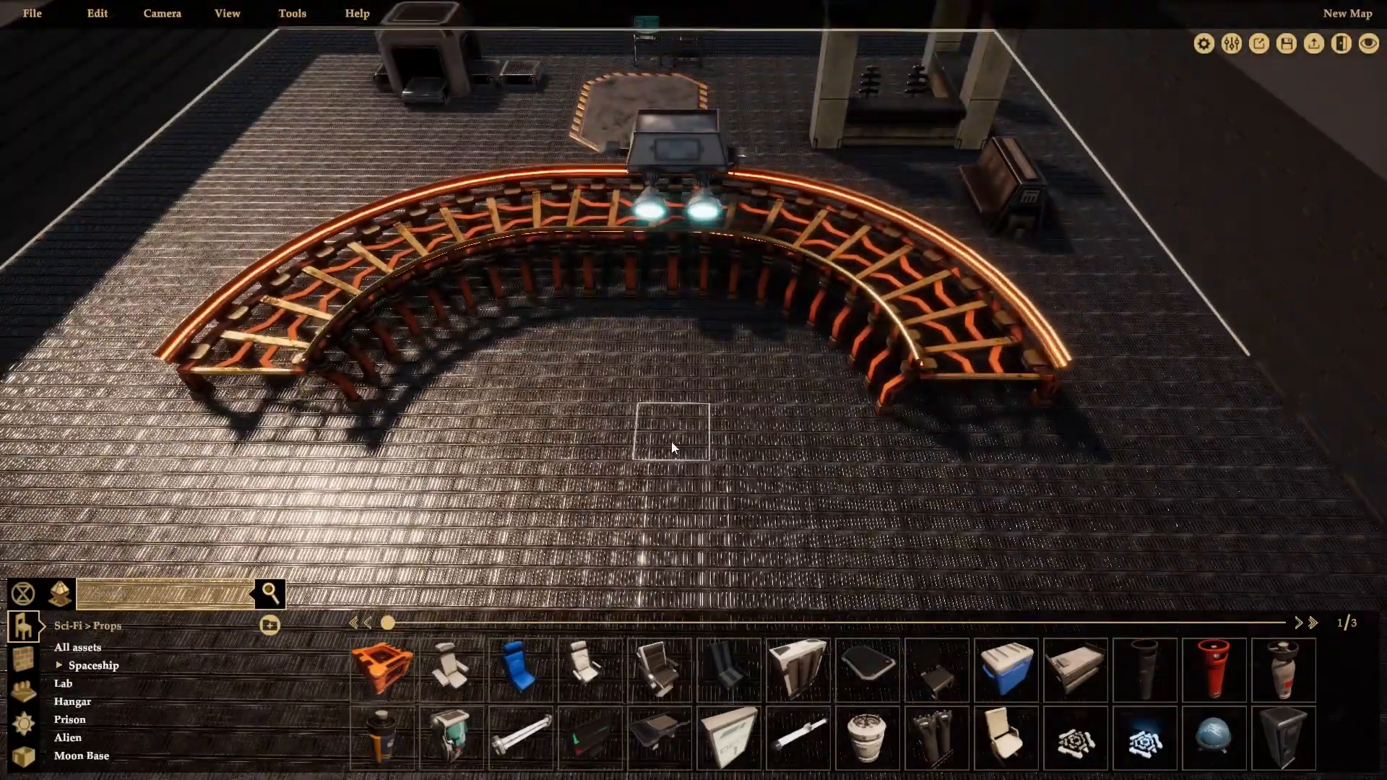
scroll(669, 445, "down", 1)
scroll(666, 445, "up", 3)
middle_click_drag(677, 423, 724, 330)
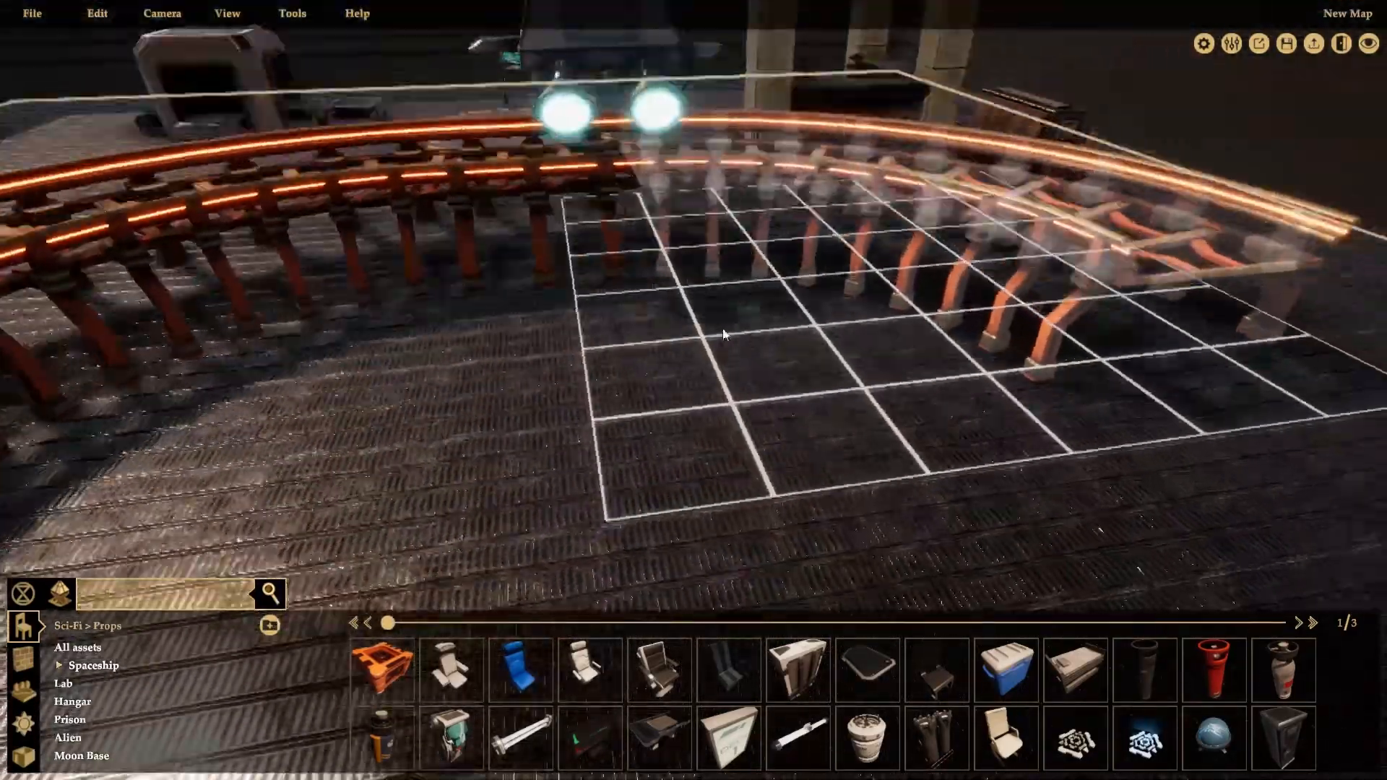
left_click(701, 350)
scroll(539, 451, "down", 3)
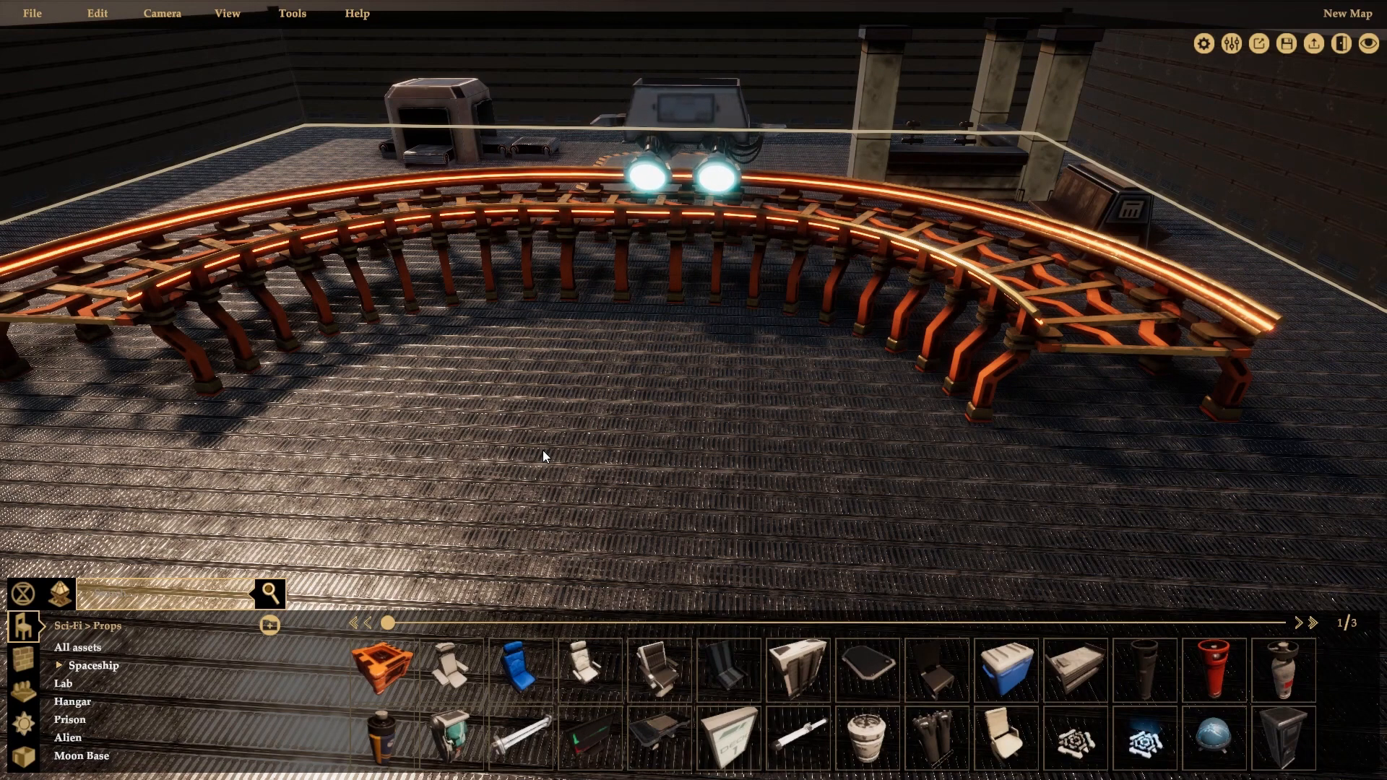
scroll(649, 445, "down", 3)
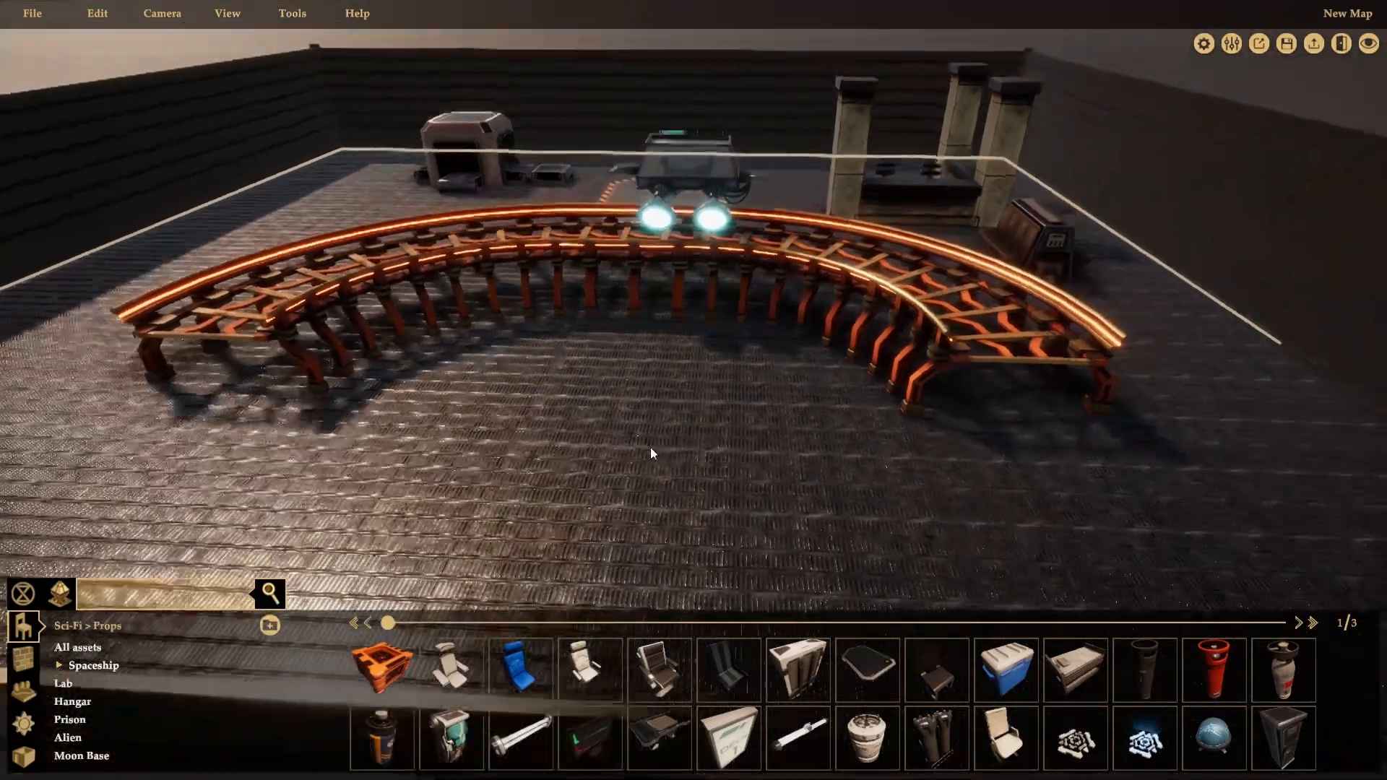
middle_click_drag(698, 501, 463, 387)
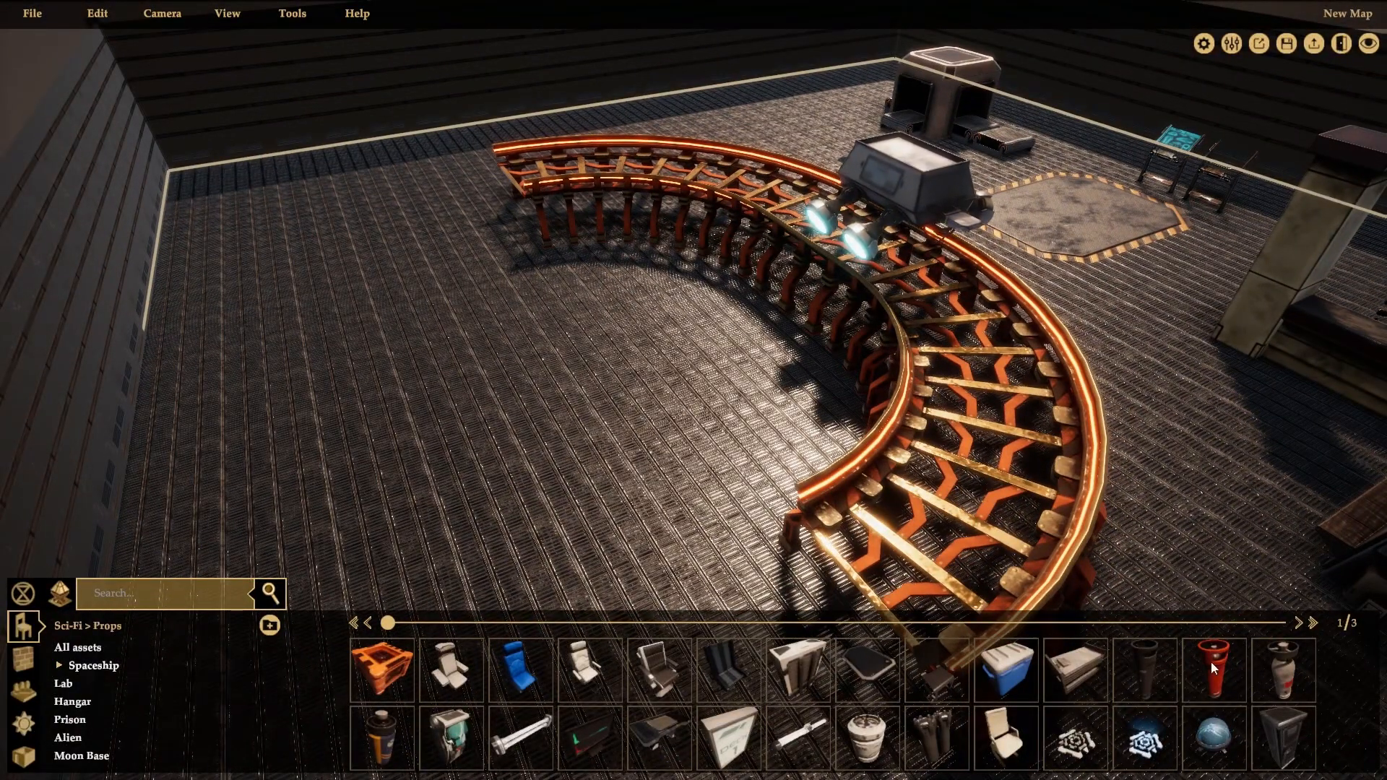
Step: Place four Sci-Fi guns, a grey and a blue pistol plus a yellow and a blue rifle, between the curved rails and the pillars
scroll(837, 649, "down", 2)
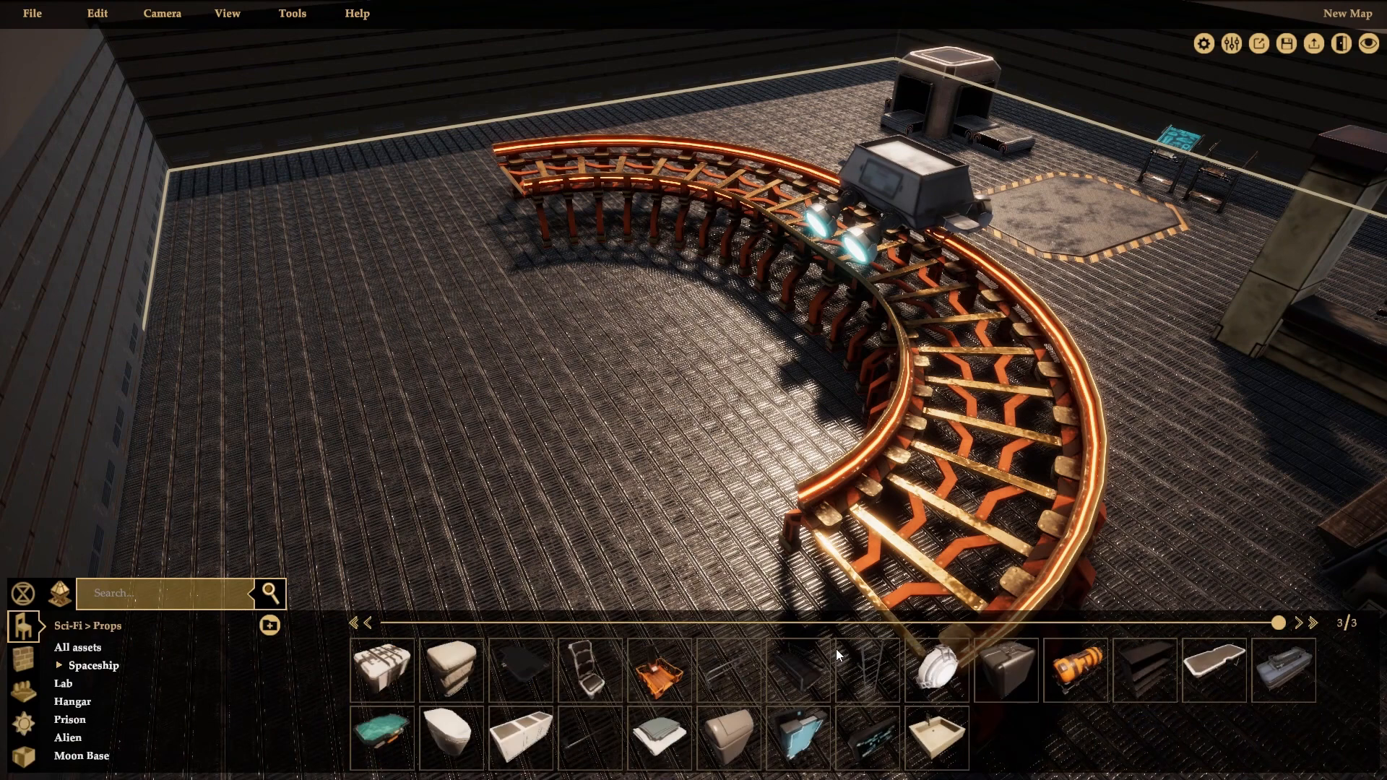
scroll(835, 652, "up", 2)
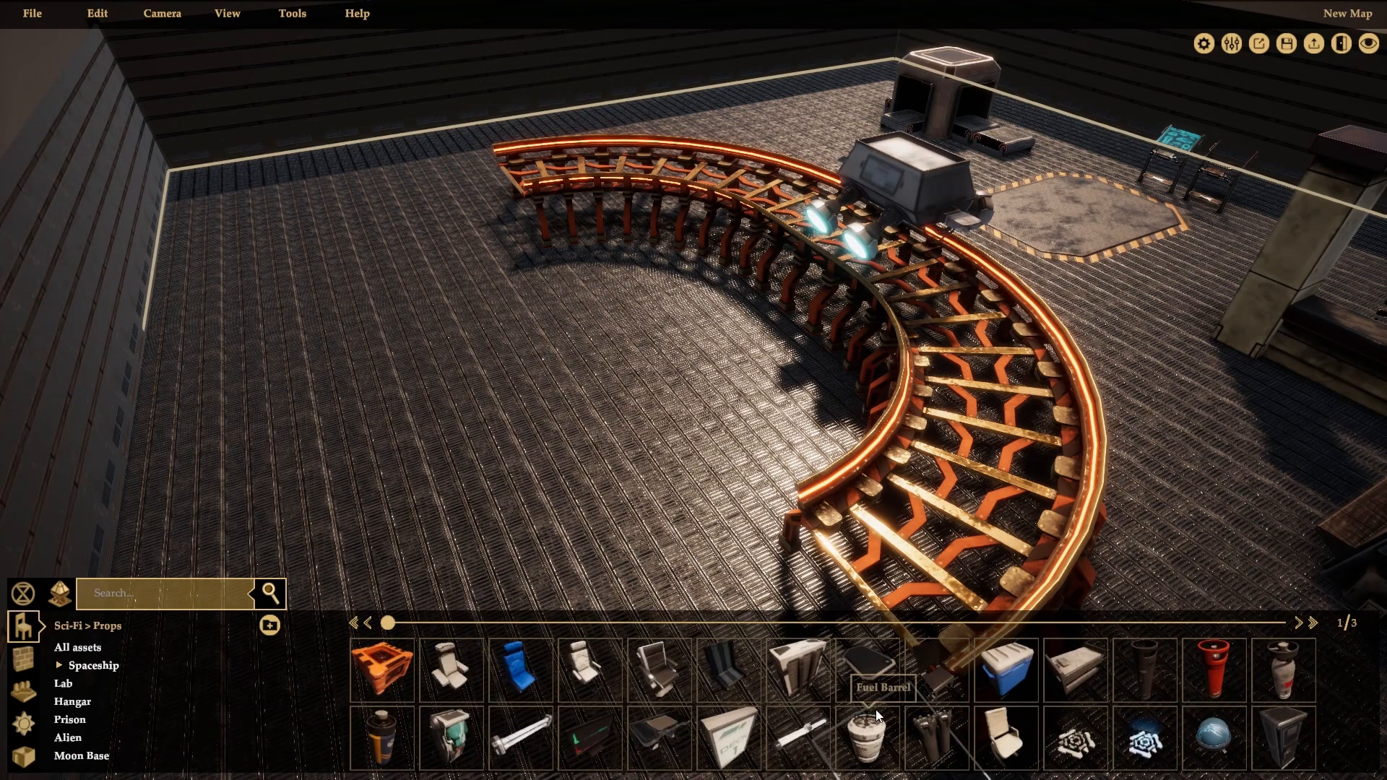
scroll(890, 712, "down", 1)
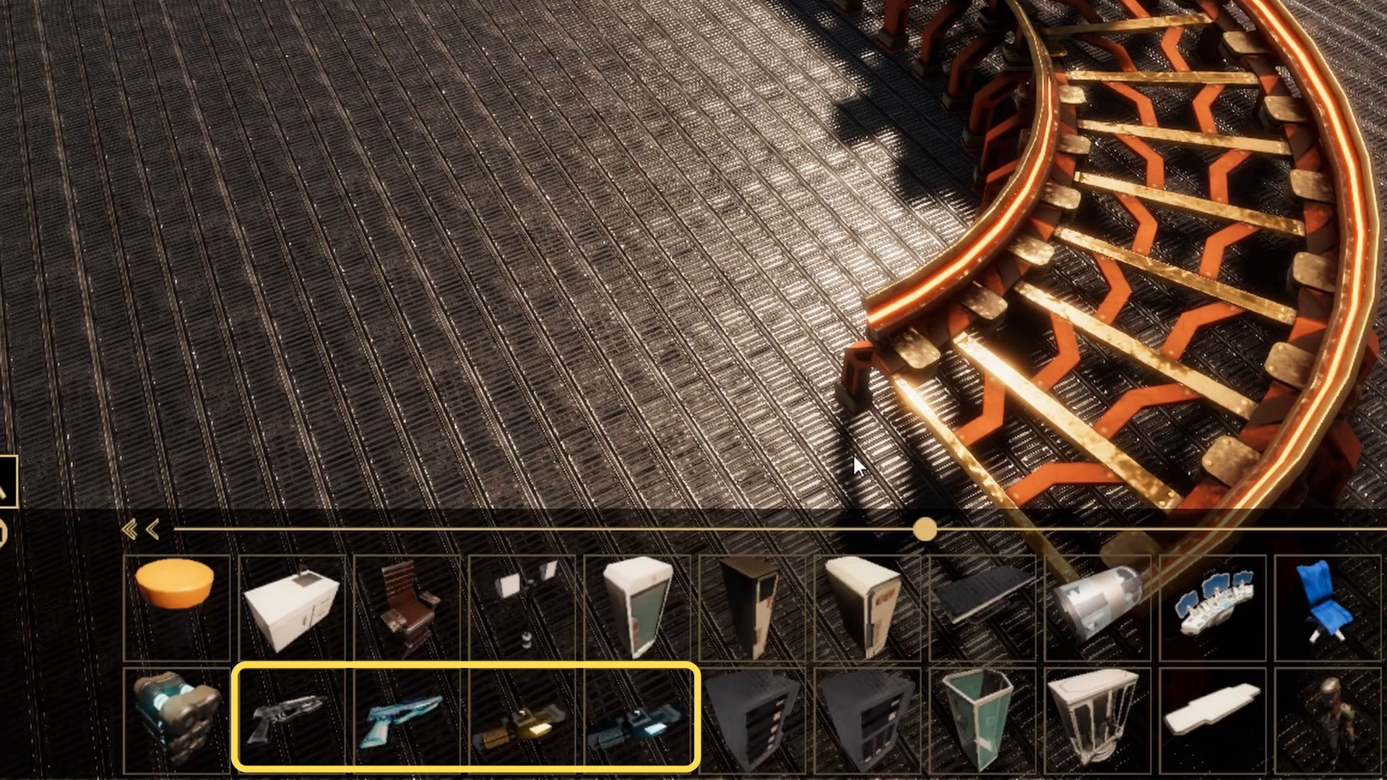
middle_click_drag(1374, 318, 1336, 289)
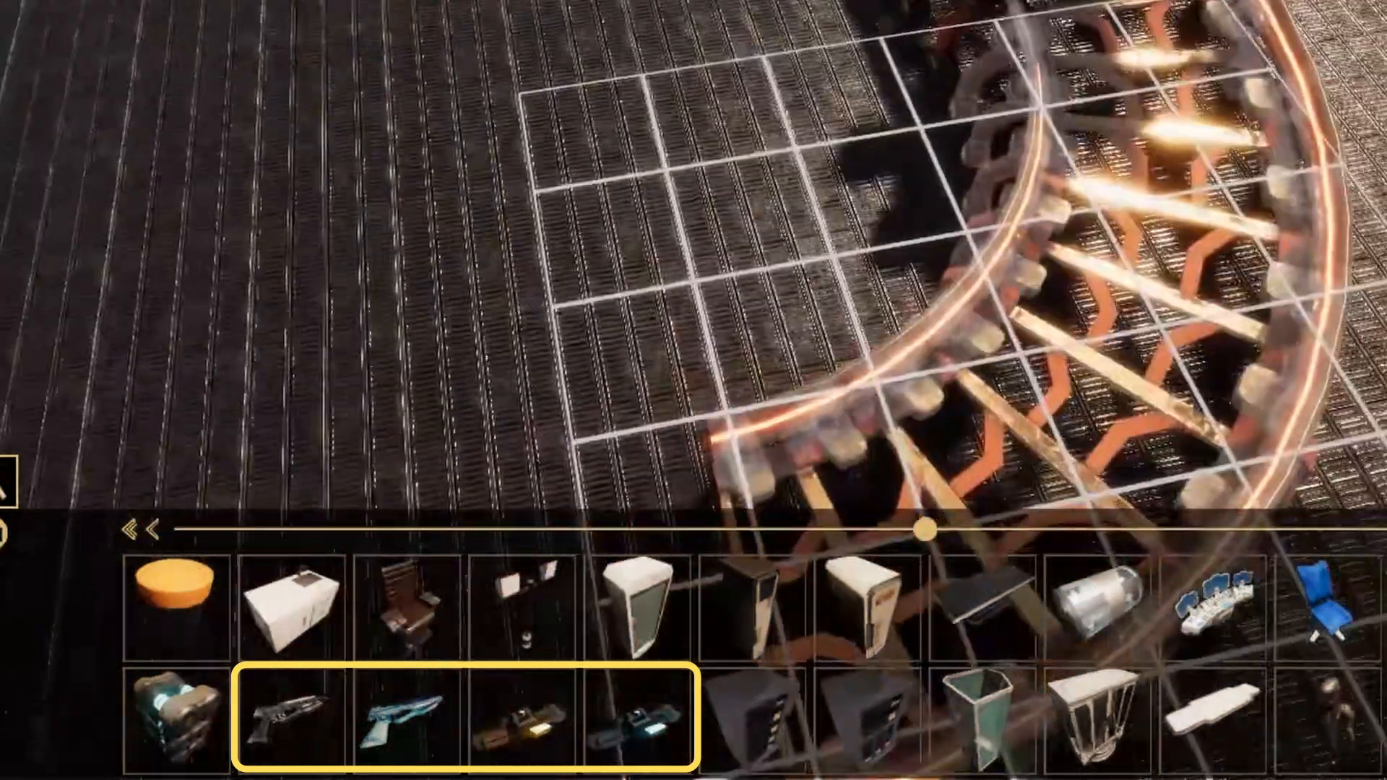
middle_click_drag(1377, 169, 1251, 120)
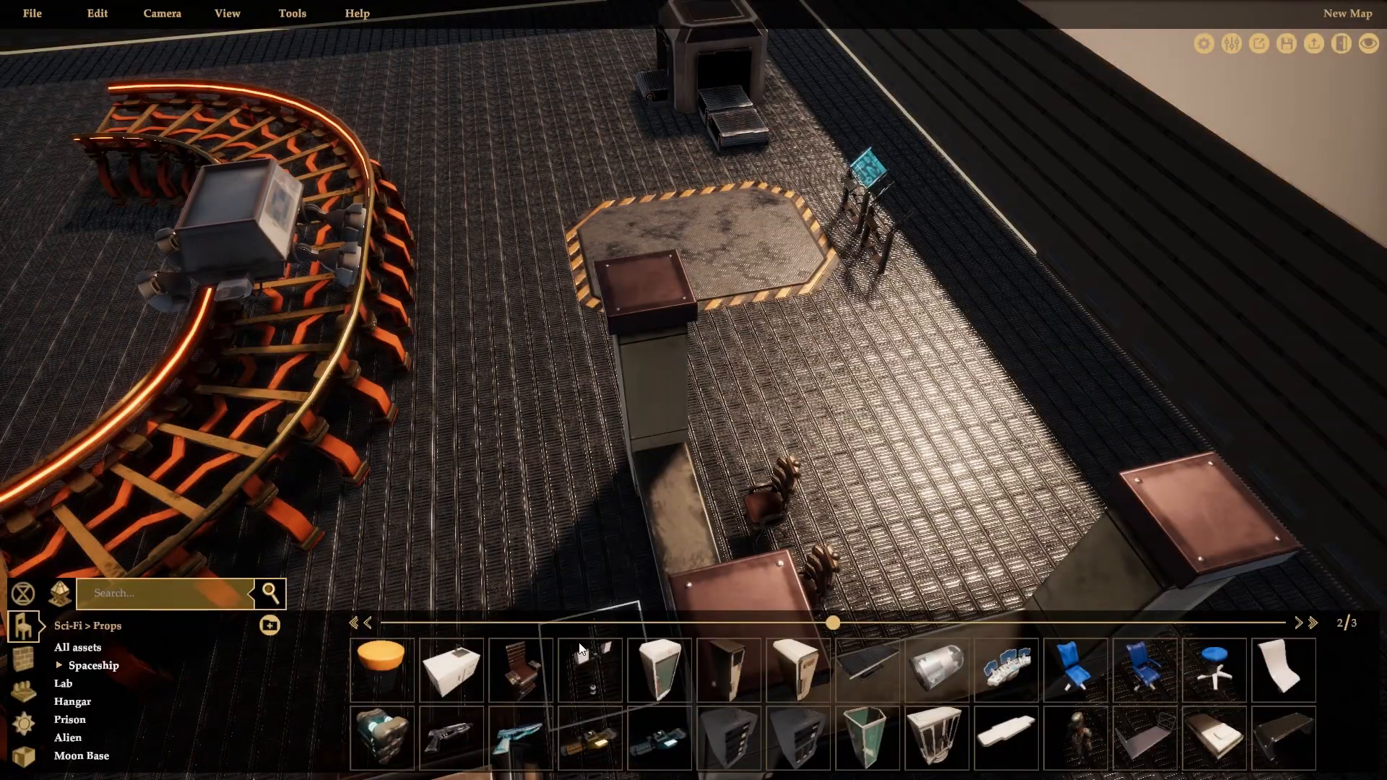
scroll(595, 563, "up", 2)
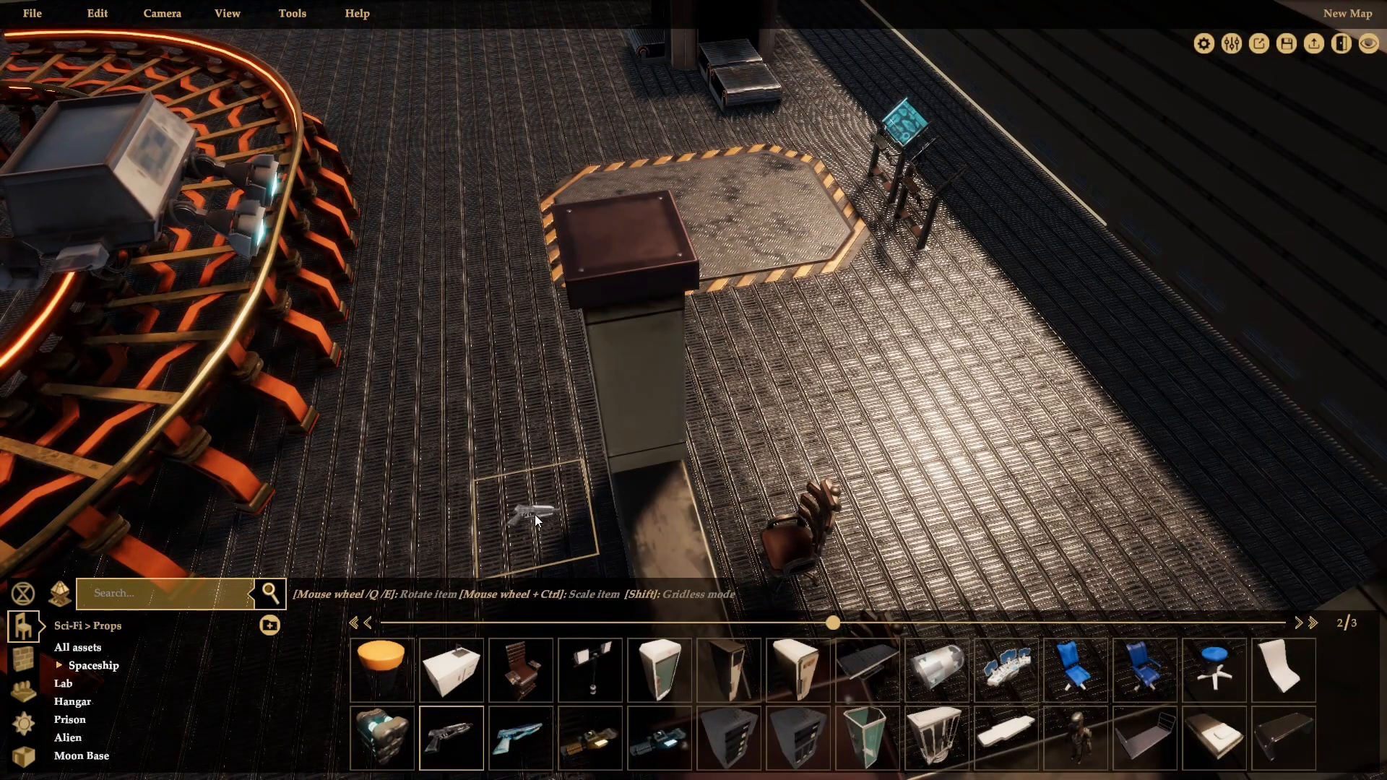
left_click(535, 514)
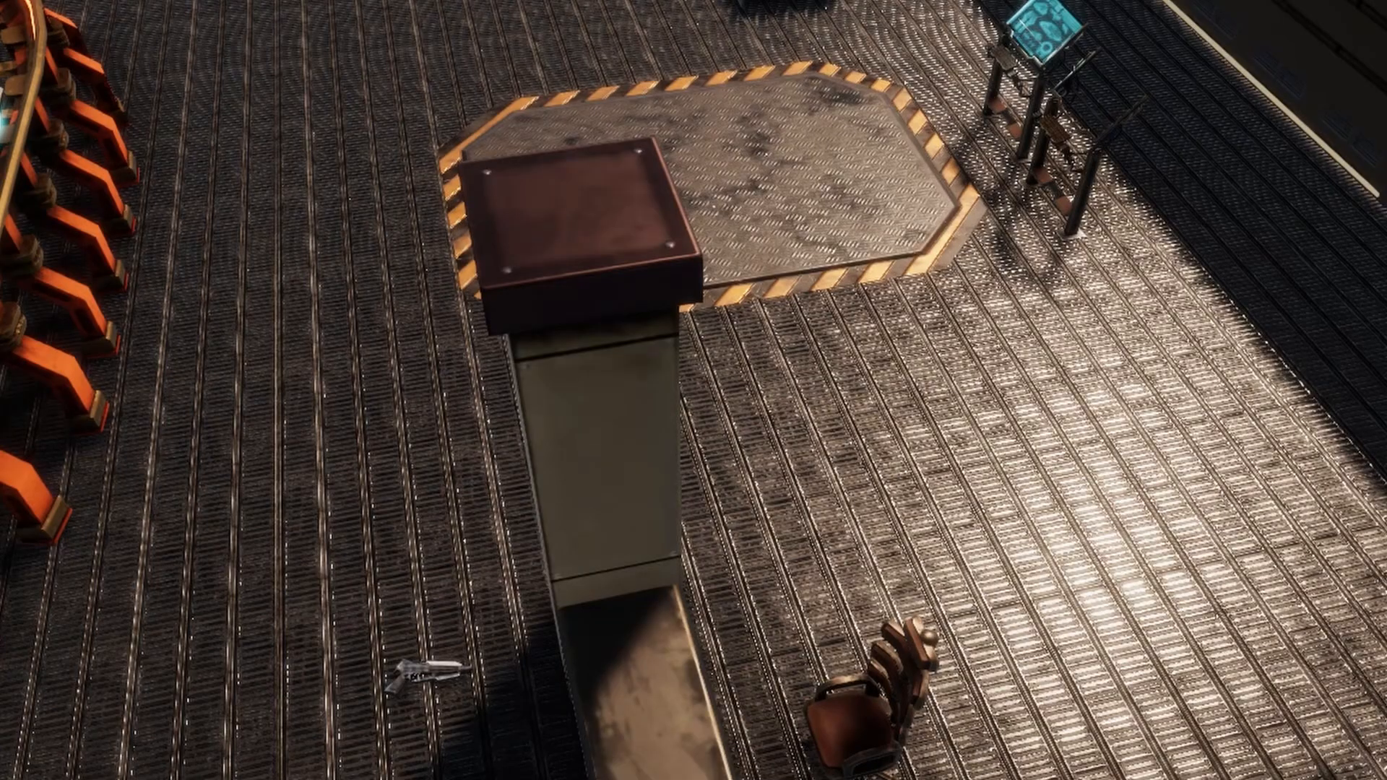
left_click(300, 705)
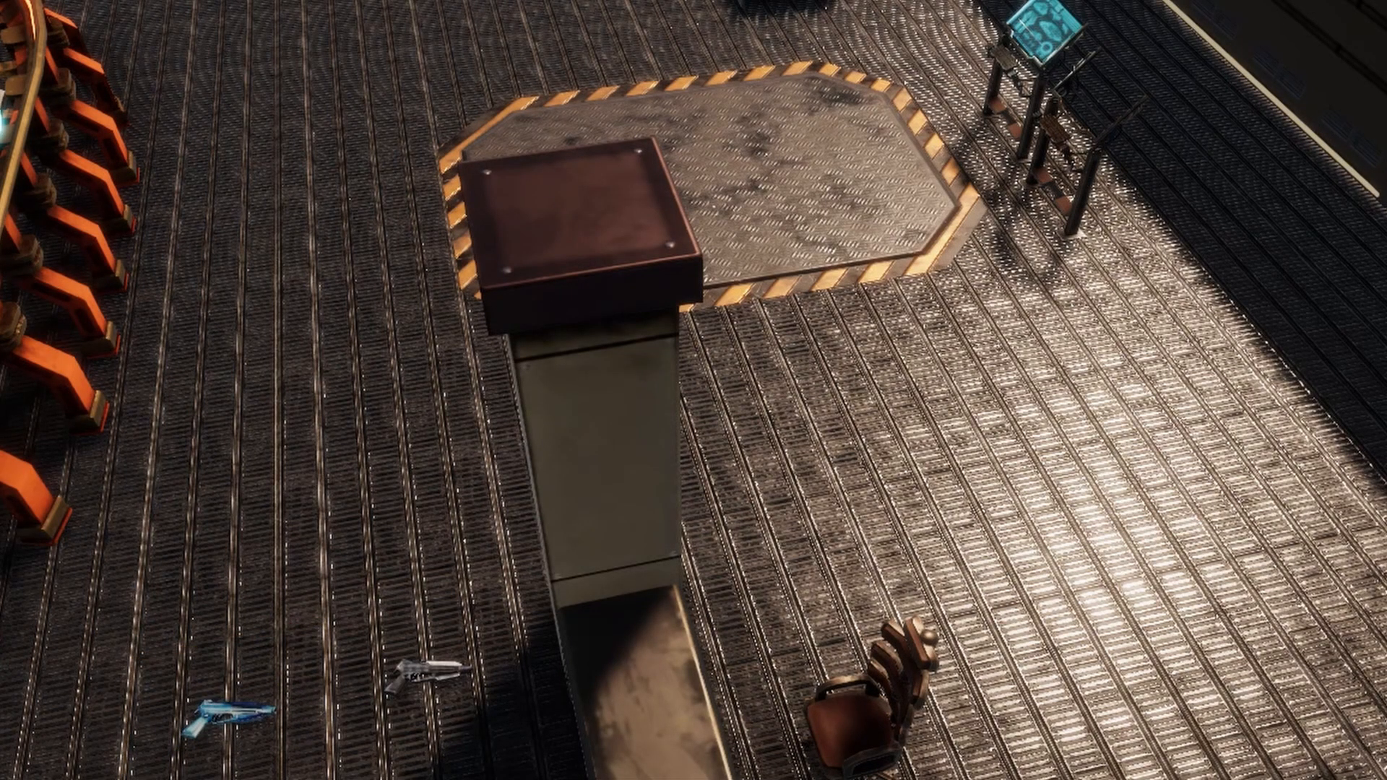
left_click(281, 623)
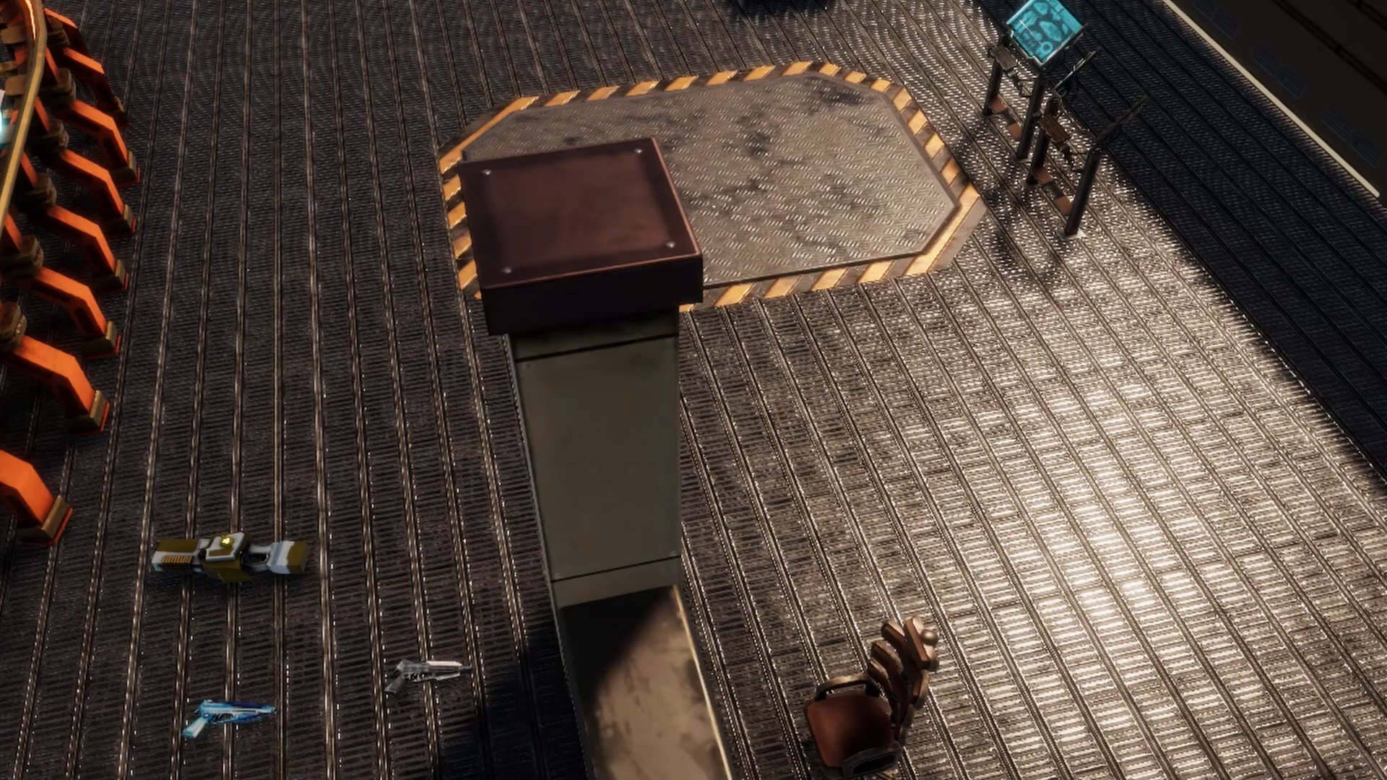
left_click(414, 566)
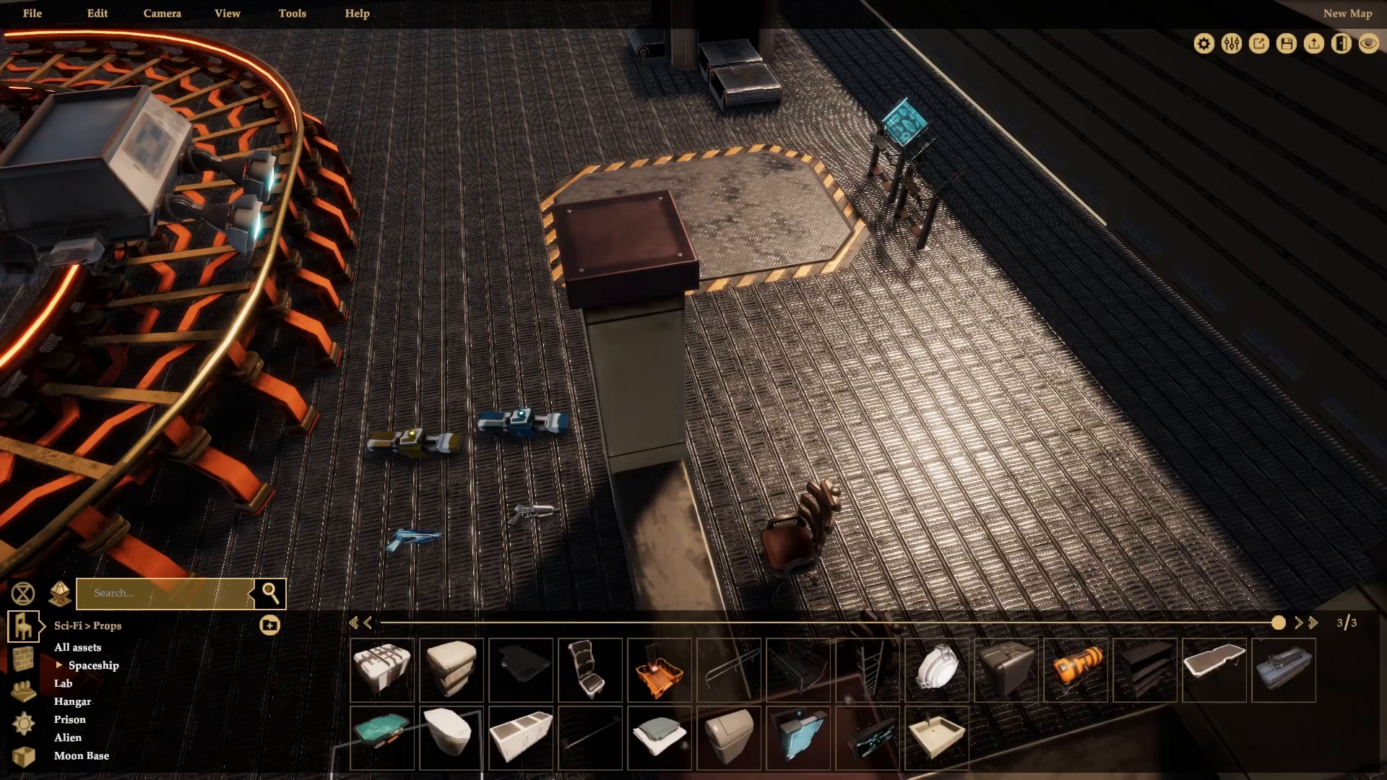
Step: Switch the prop library from Sci-Fi to the Cyberpunk theme and browse its props up to the coloured guns
mouse_move(65, 599)
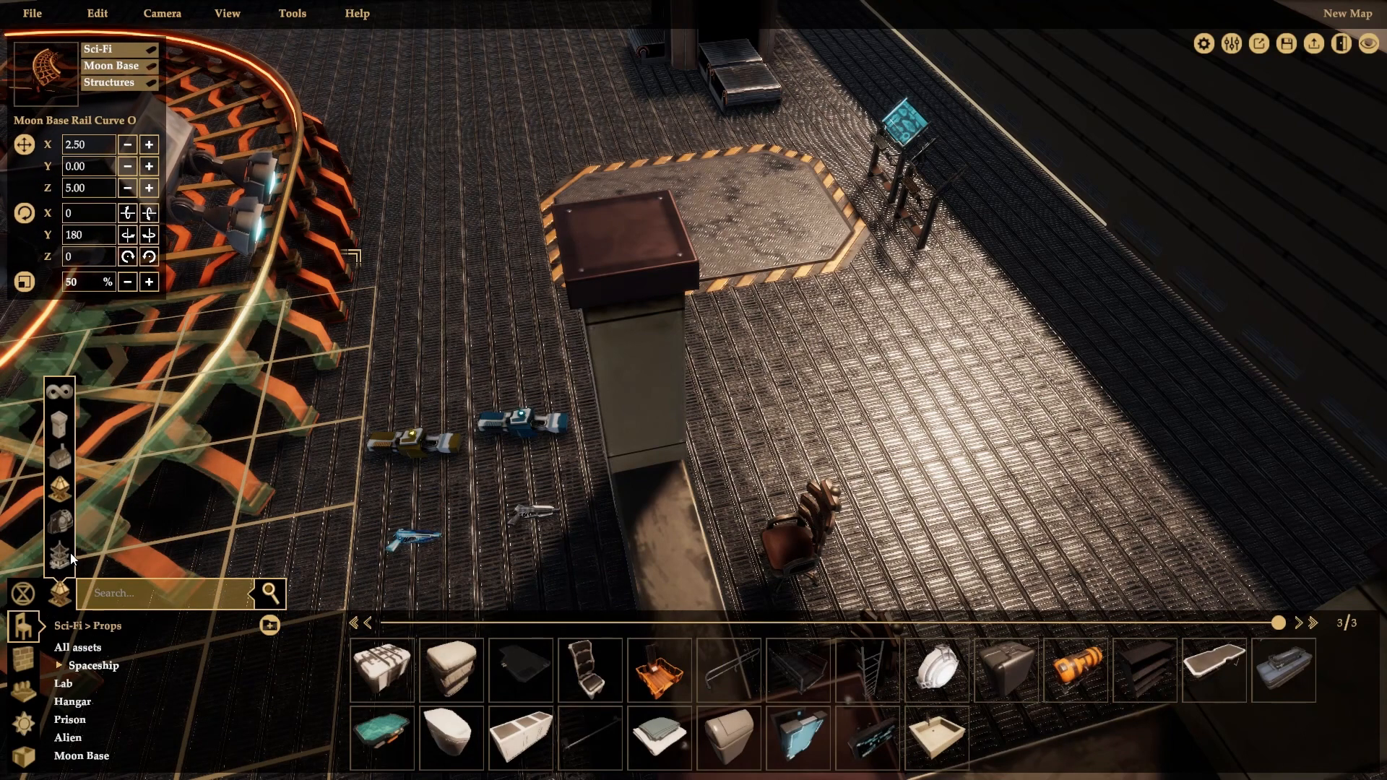
left_click(65, 516)
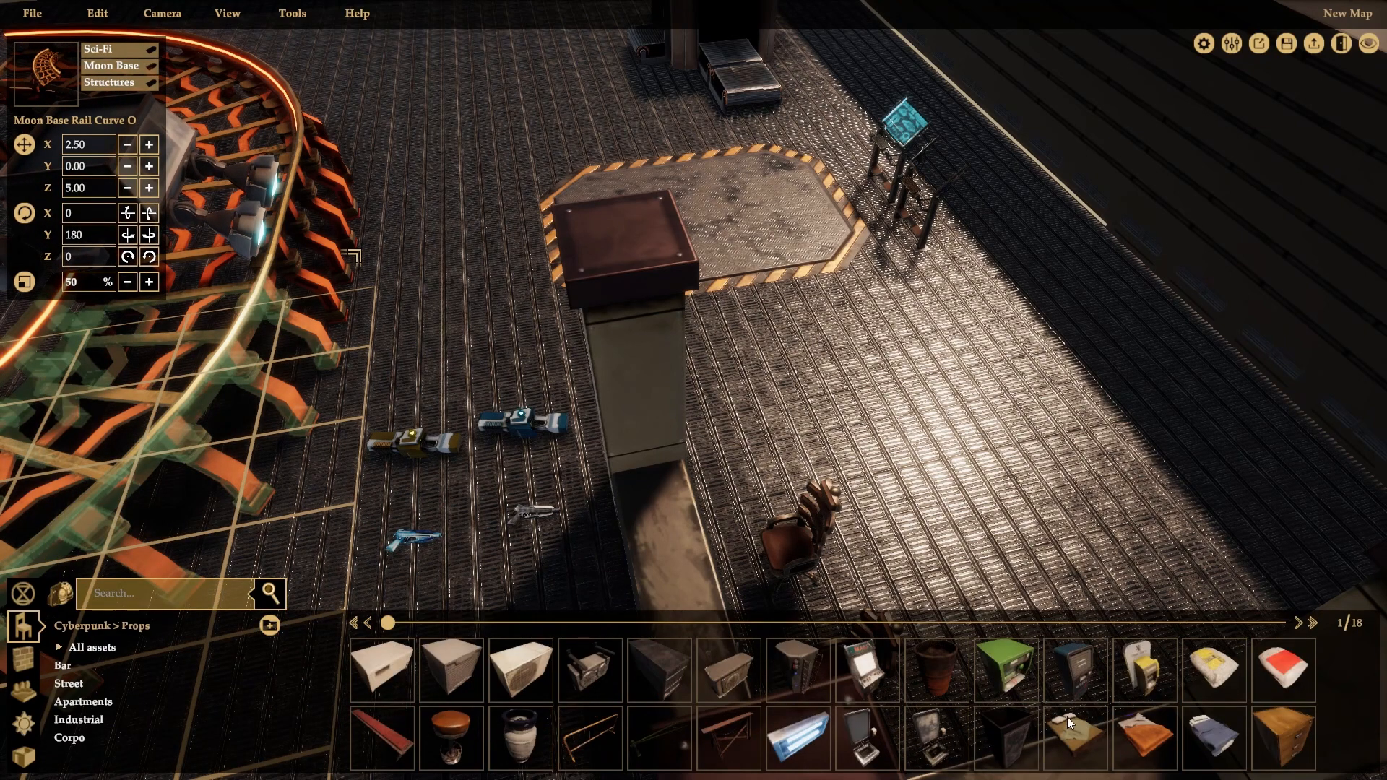
scroll(1087, 712, "down", 1)
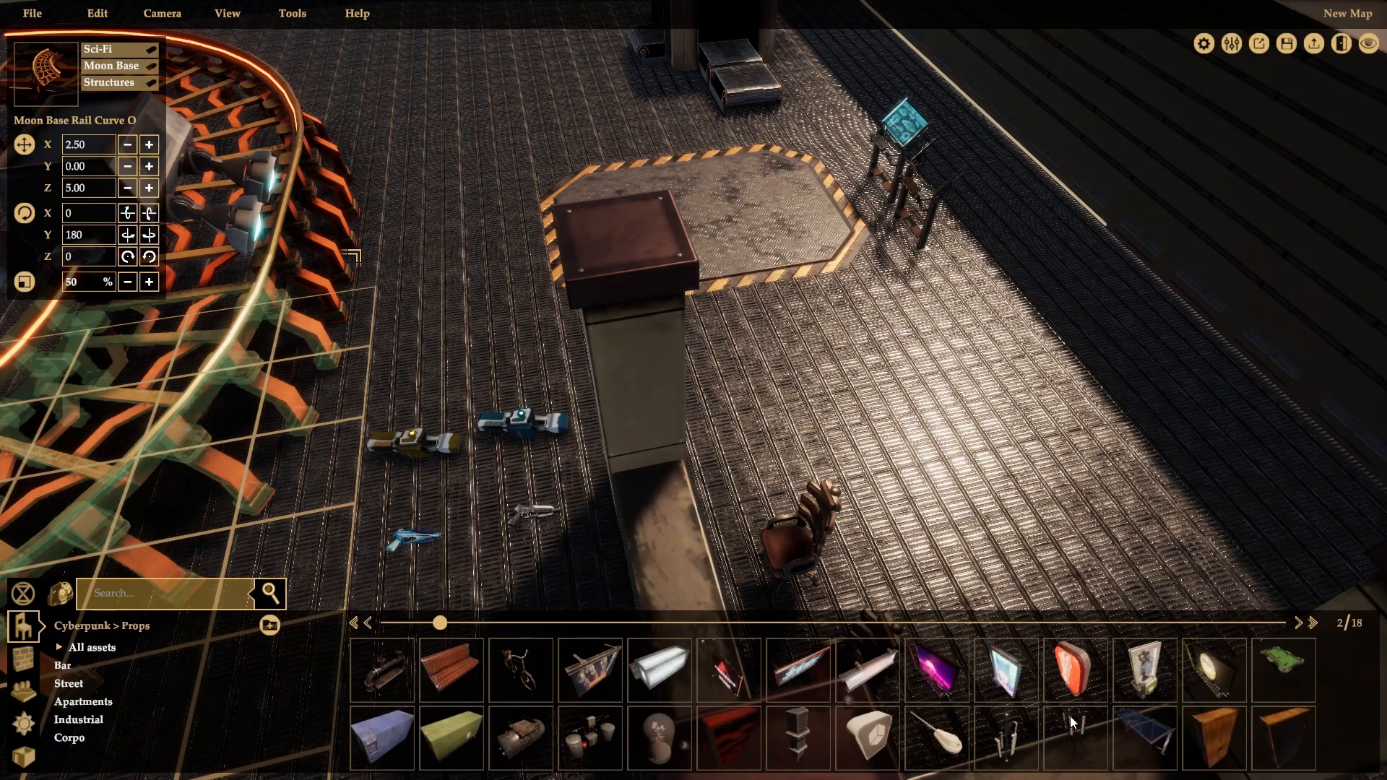
scroll(969, 718, "down", 1)
scroll(923, 729, "down", 1)
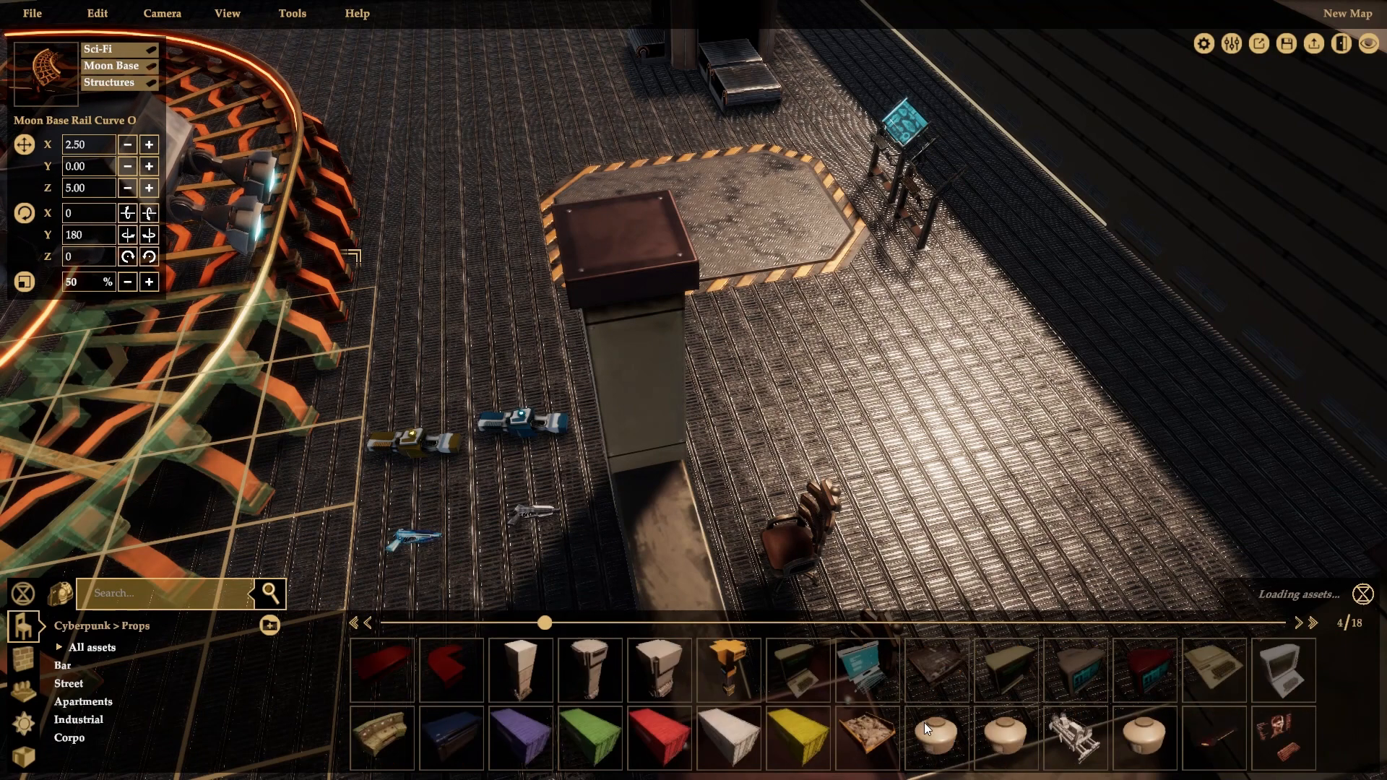
scroll(924, 723, "down", 2)
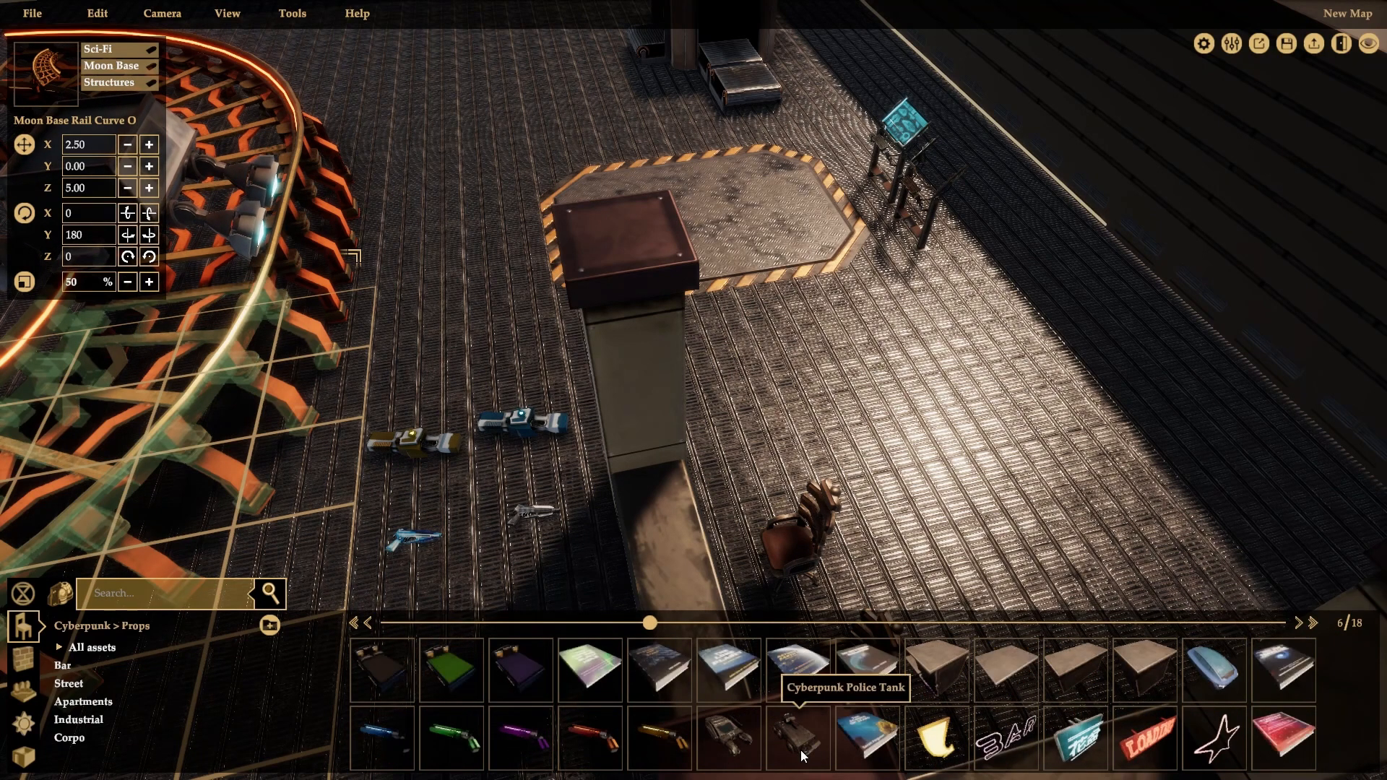
scroll(802, 755, "up", 1)
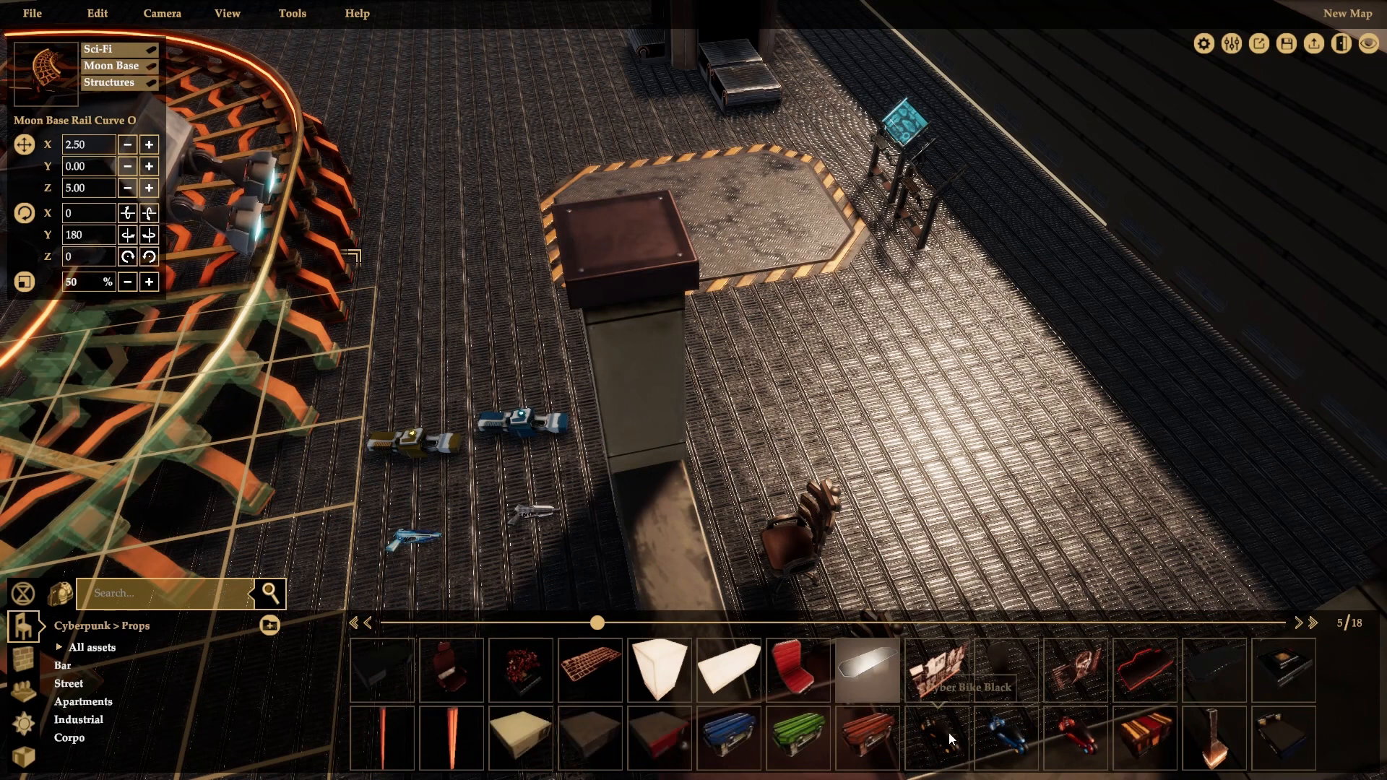
scroll(948, 737, "down", 1)
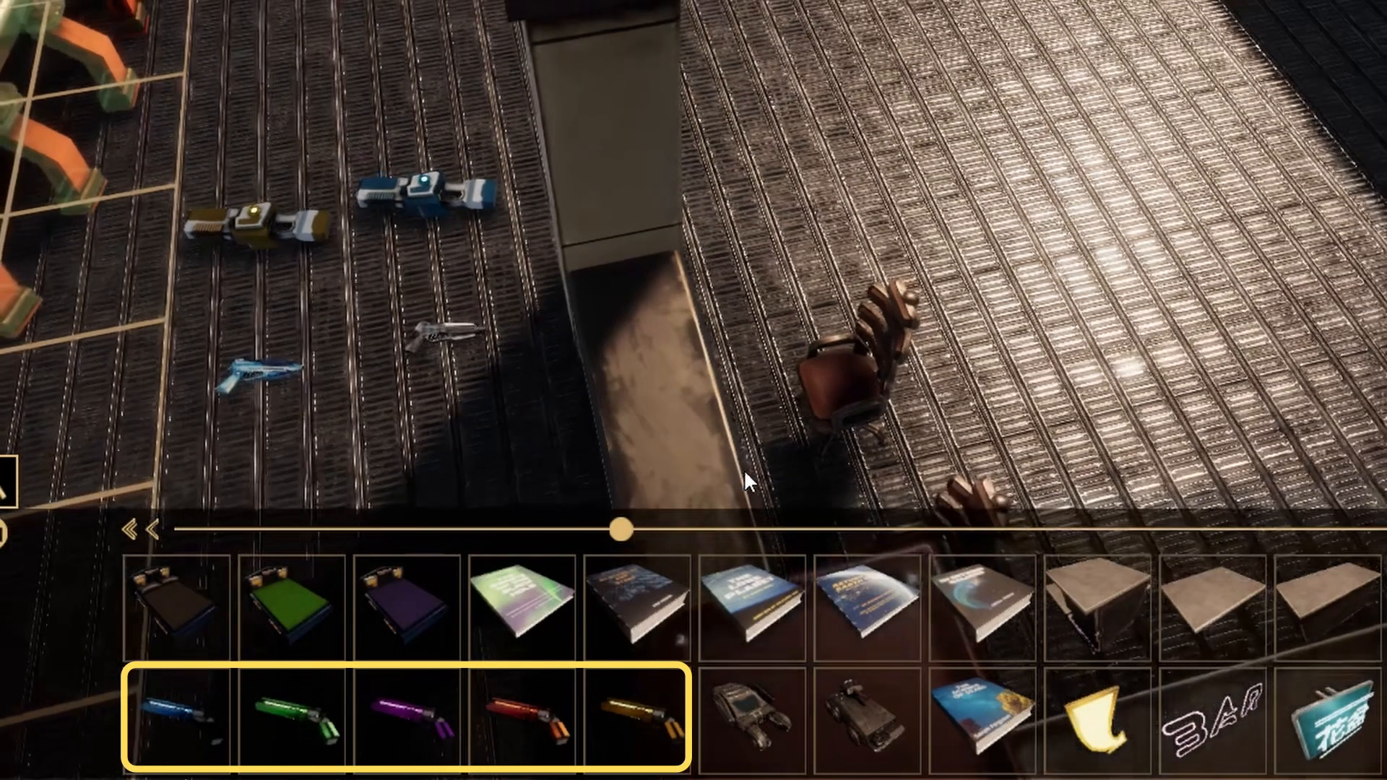
Step: Place a purple and a red Cyberpunk gun near the Sci-Fi guns, and a yellow one beside the brown chairs at X -5, Z 5
scroll(744, 450, "down", 3)
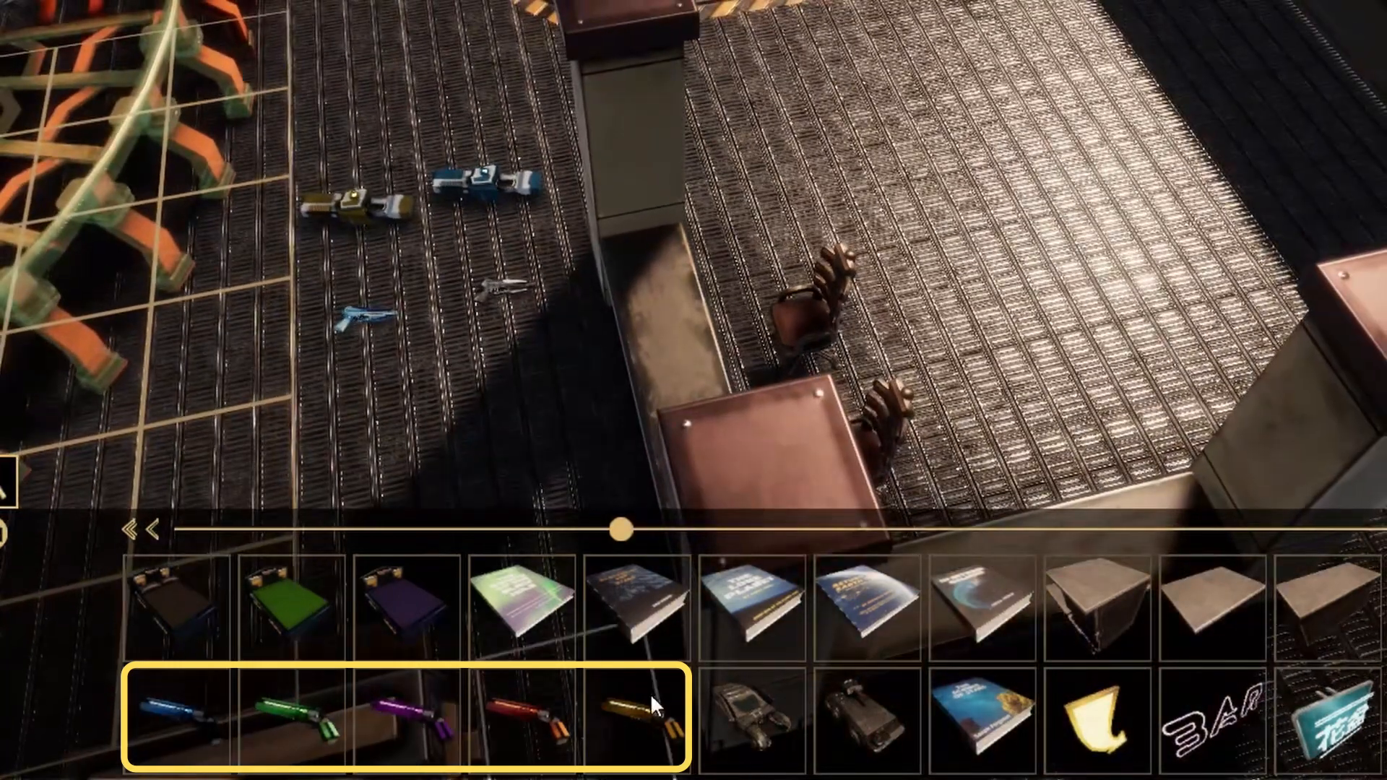
left_click(414, 726)
left_click(484, 346)
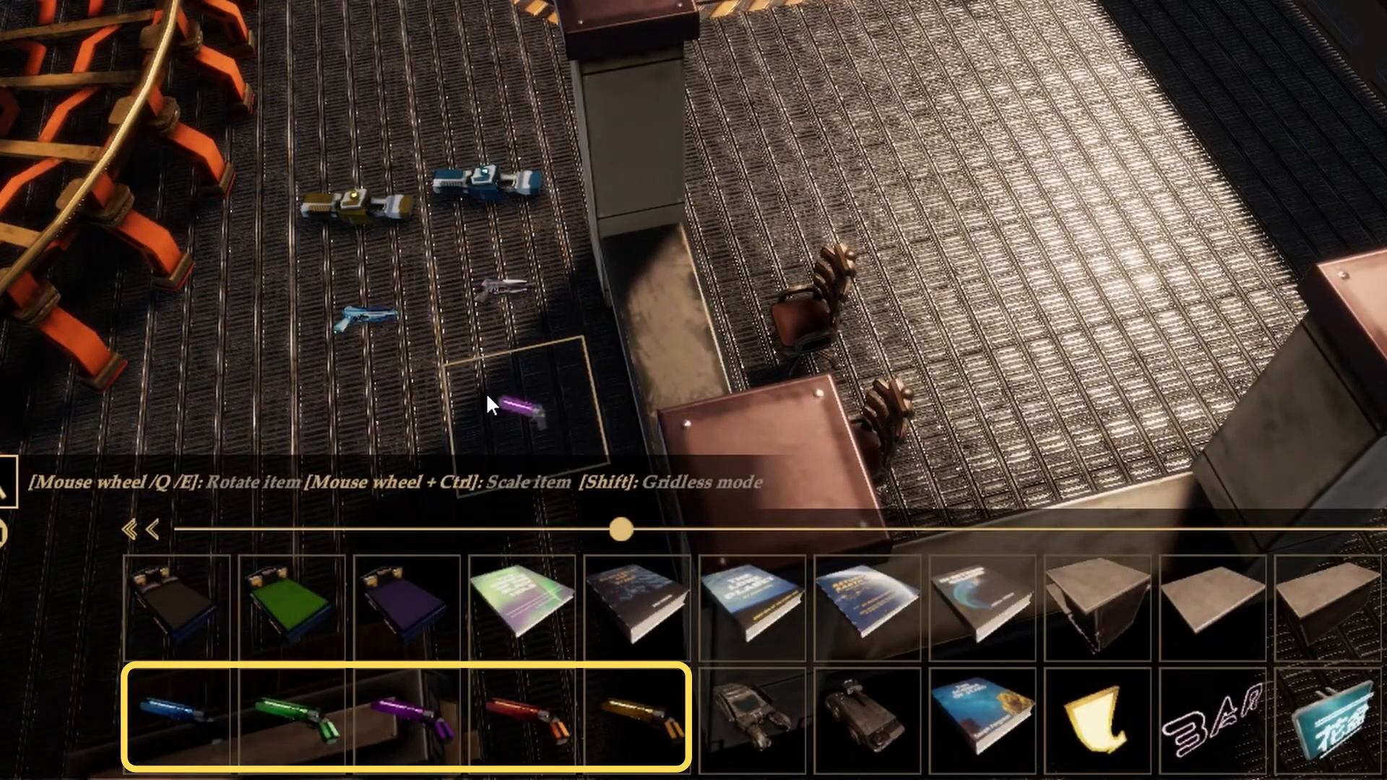
left_click(534, 714)
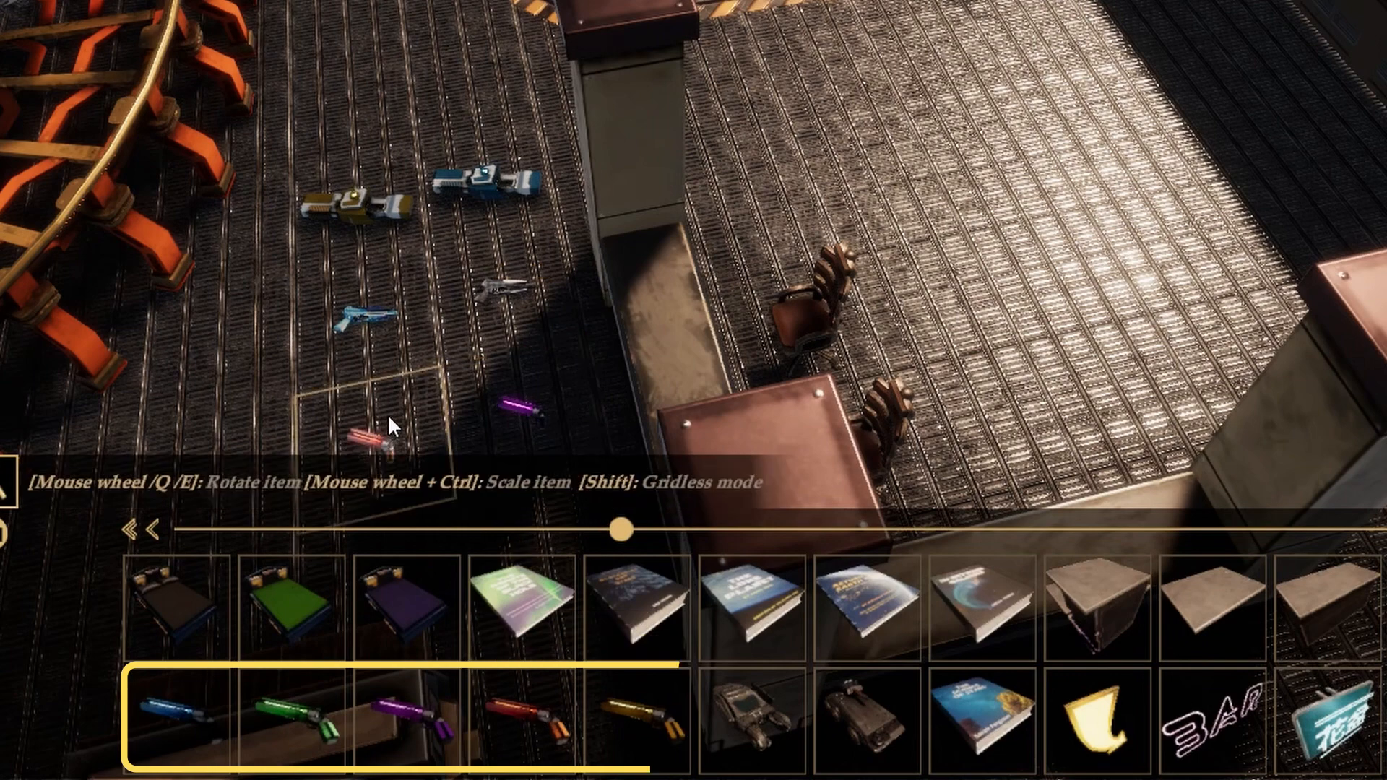
left_click(654, 714)
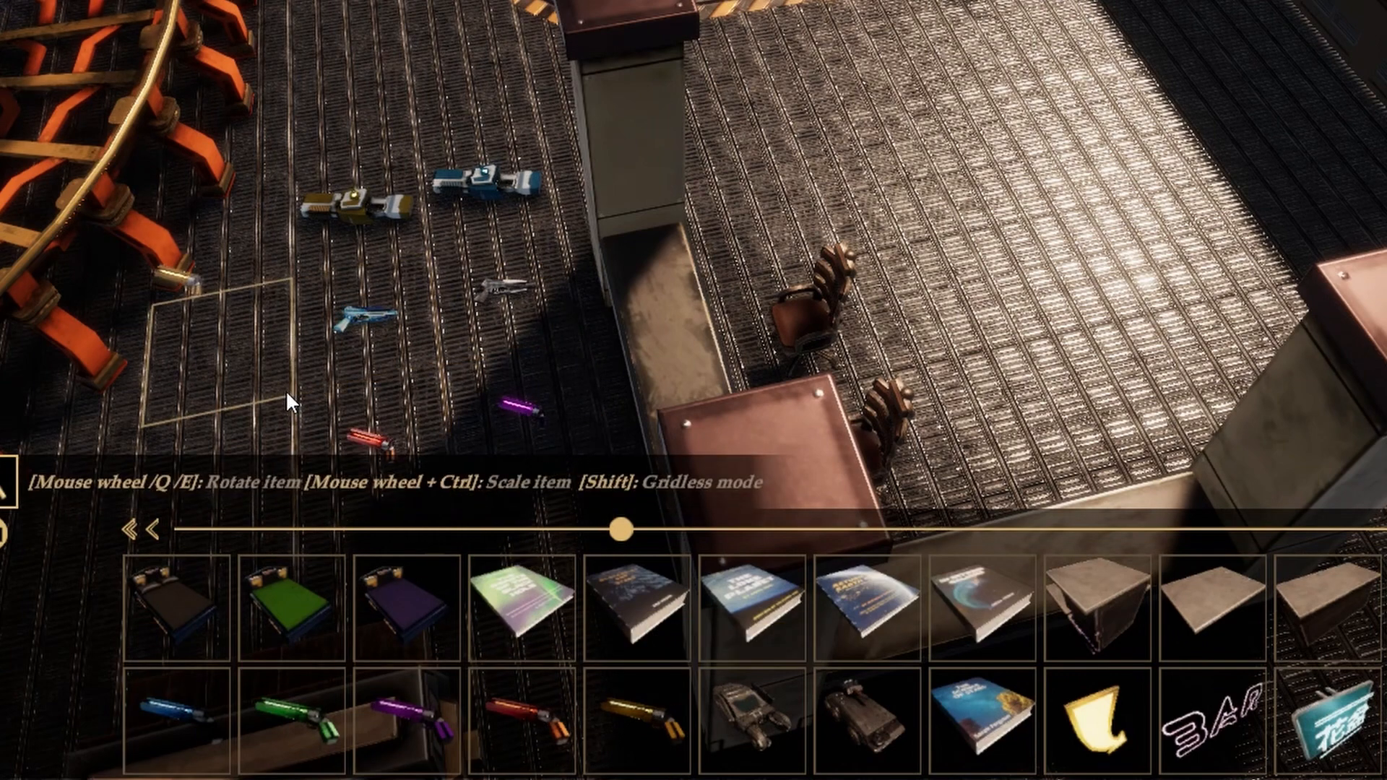
left_click(305, 401)
scroll(559, 358, "down", 2)
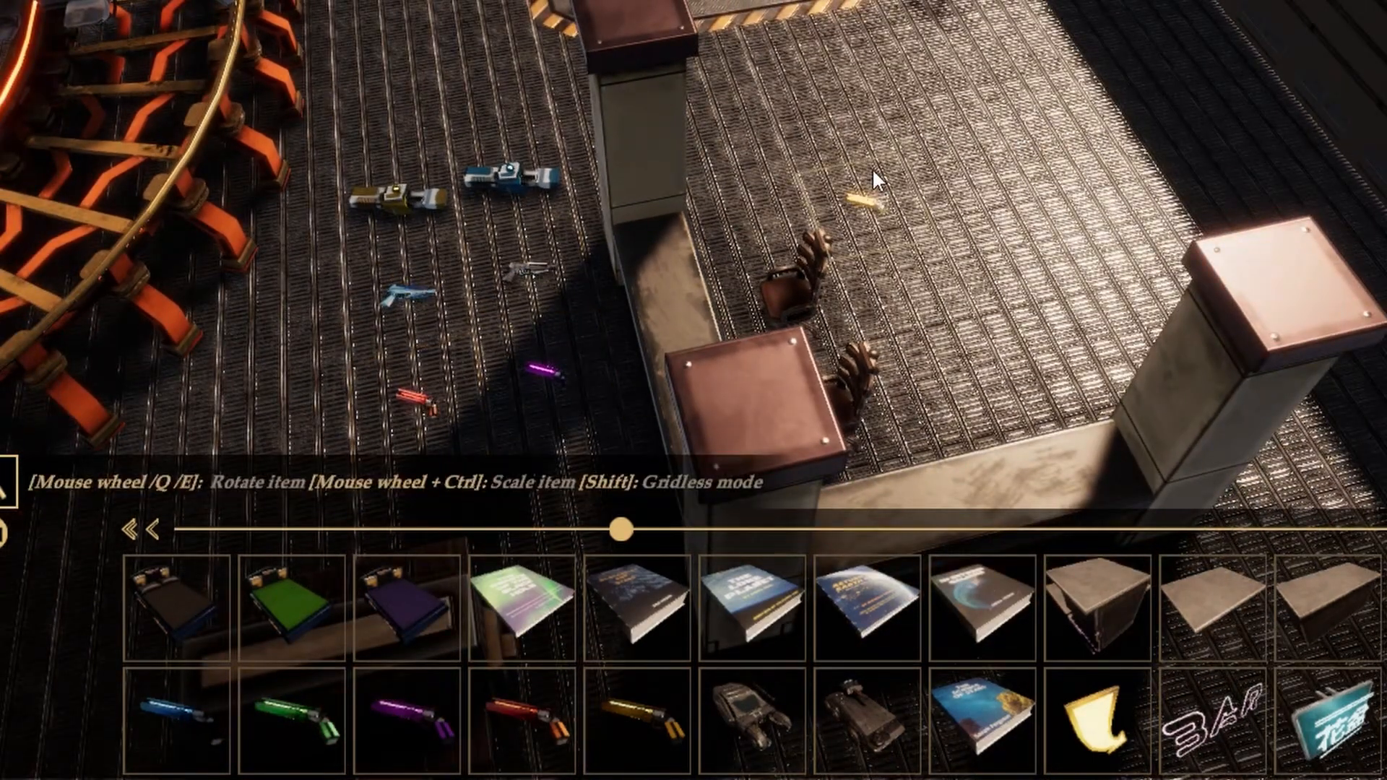
left_click(873, 174)
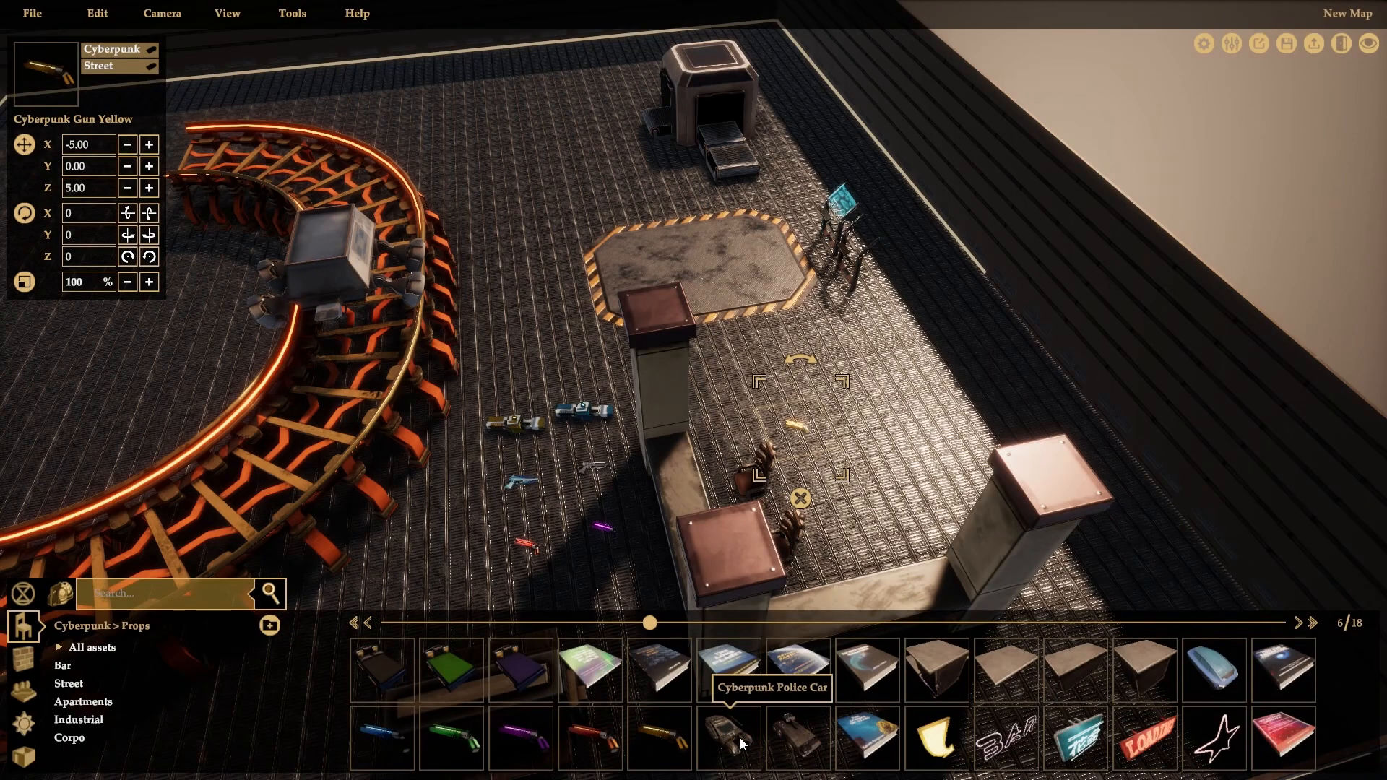
Step: Place the Cyberpunk Police Car beside the hazard-striped platform at X -3, Z -4, and inspect it up close
left_click(743, 744)
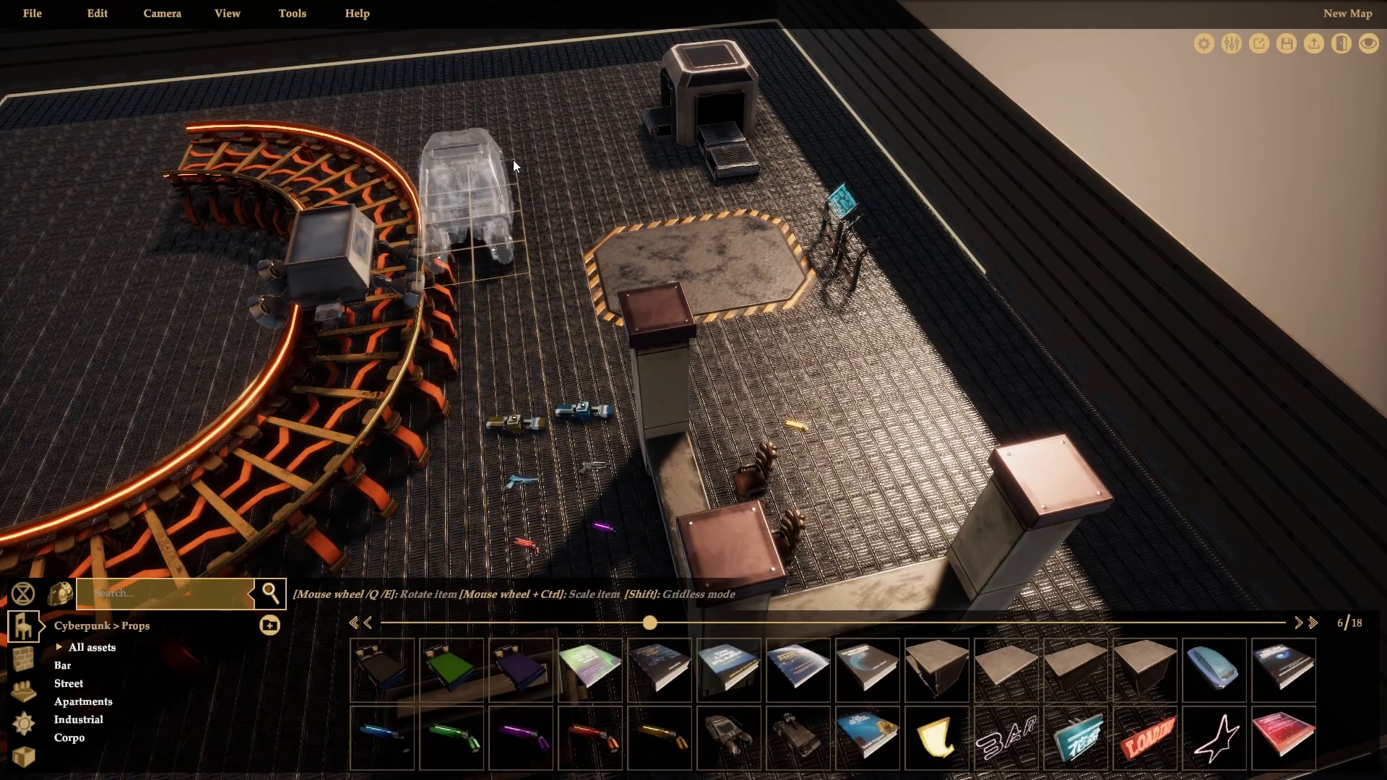
left_click(557, 137)
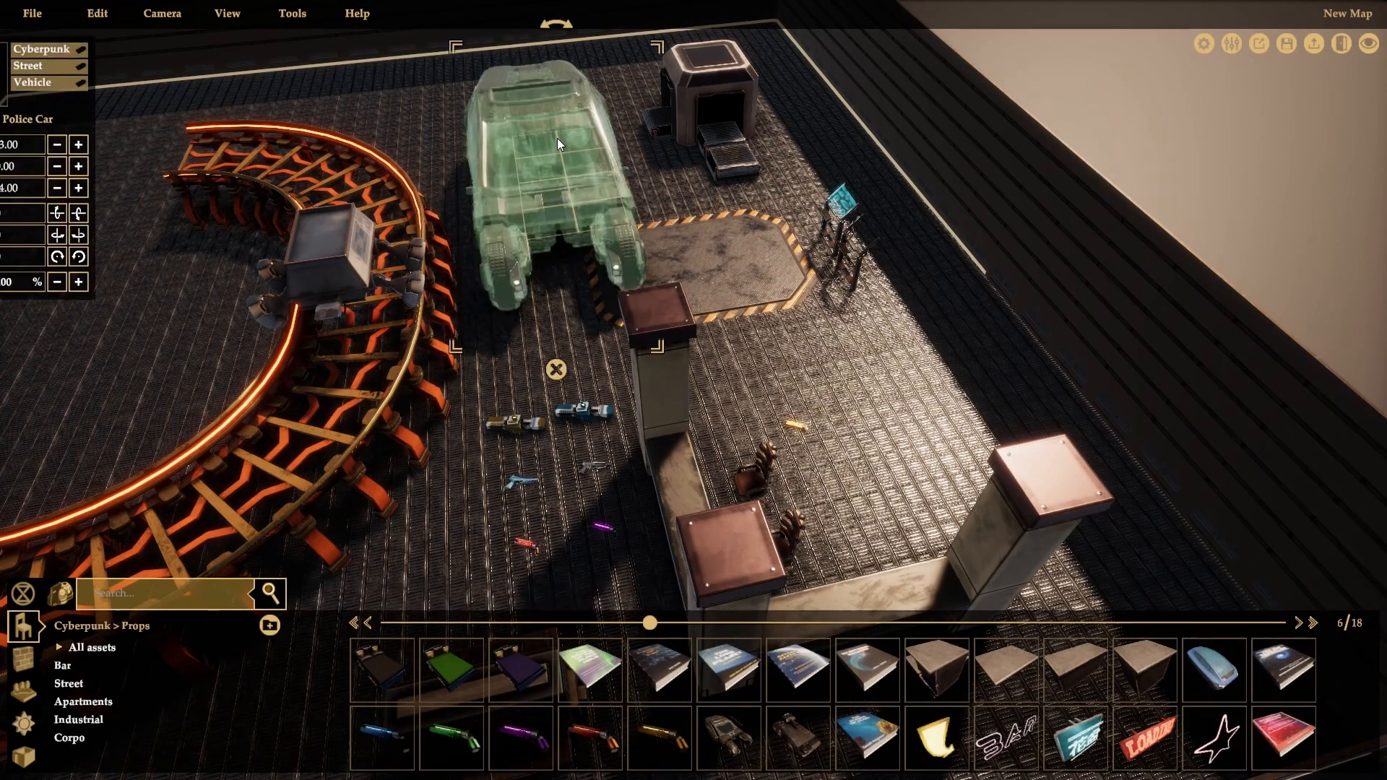
left_click(799, 360)
middle_click_drag(789, 267, 699, 290)
scroll(741, 267, "down", 5)
scroll(792, 270, "up", 4)
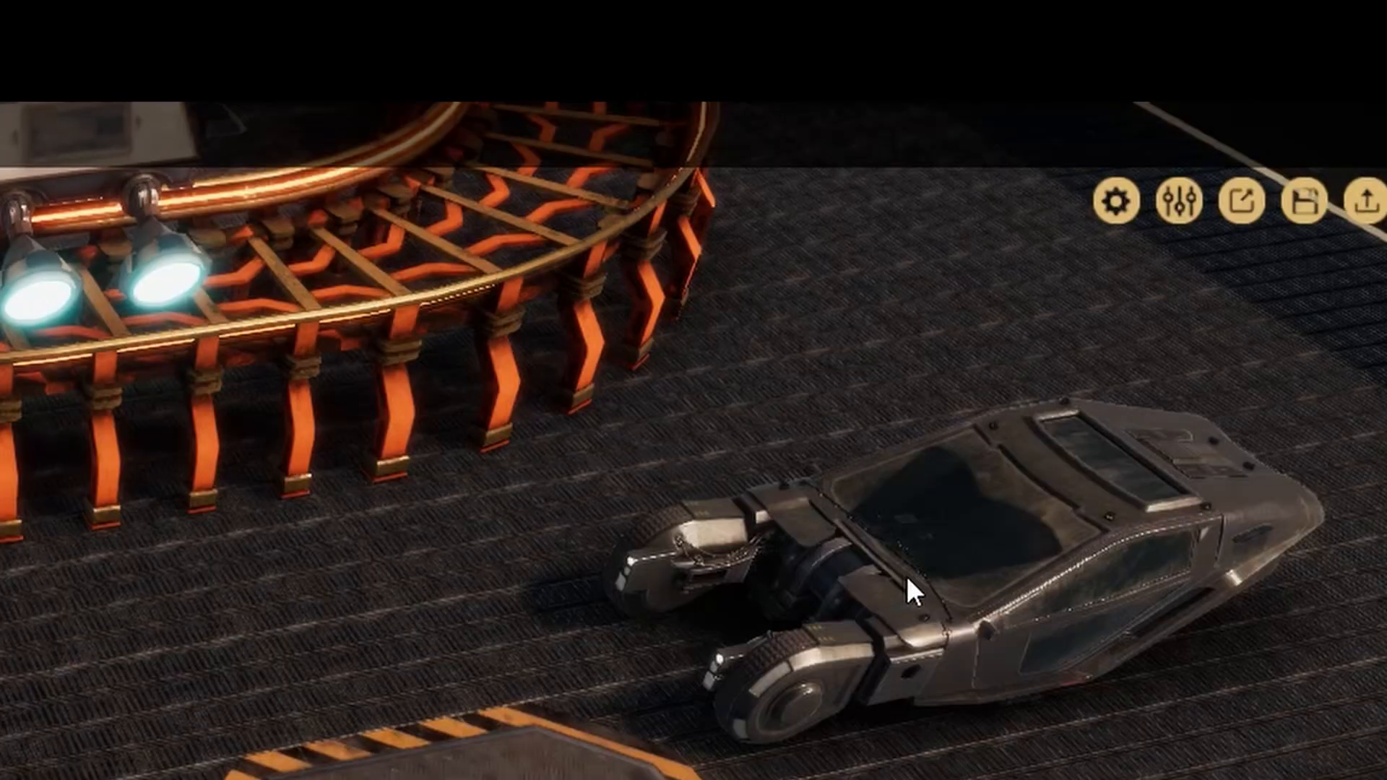
left_click(1123, 211)
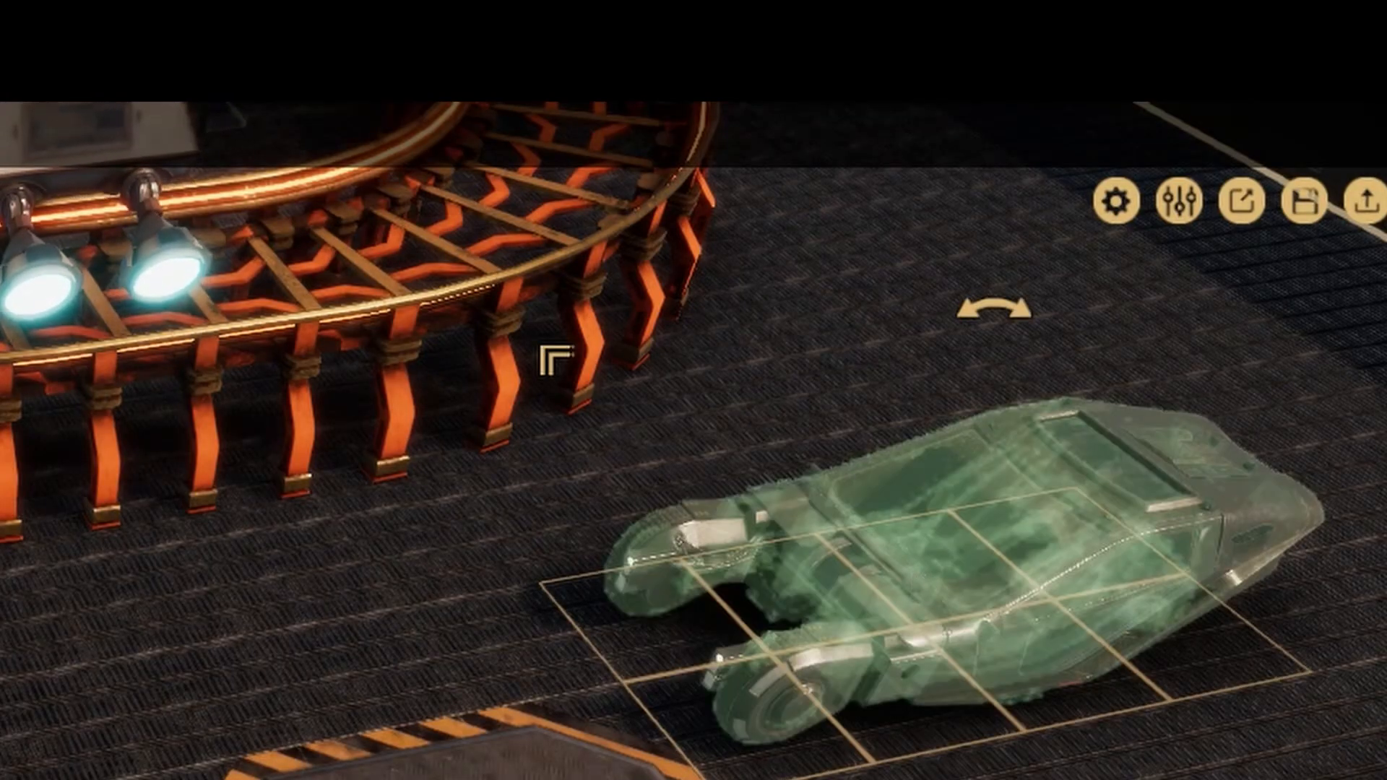
left_click(329, 650)
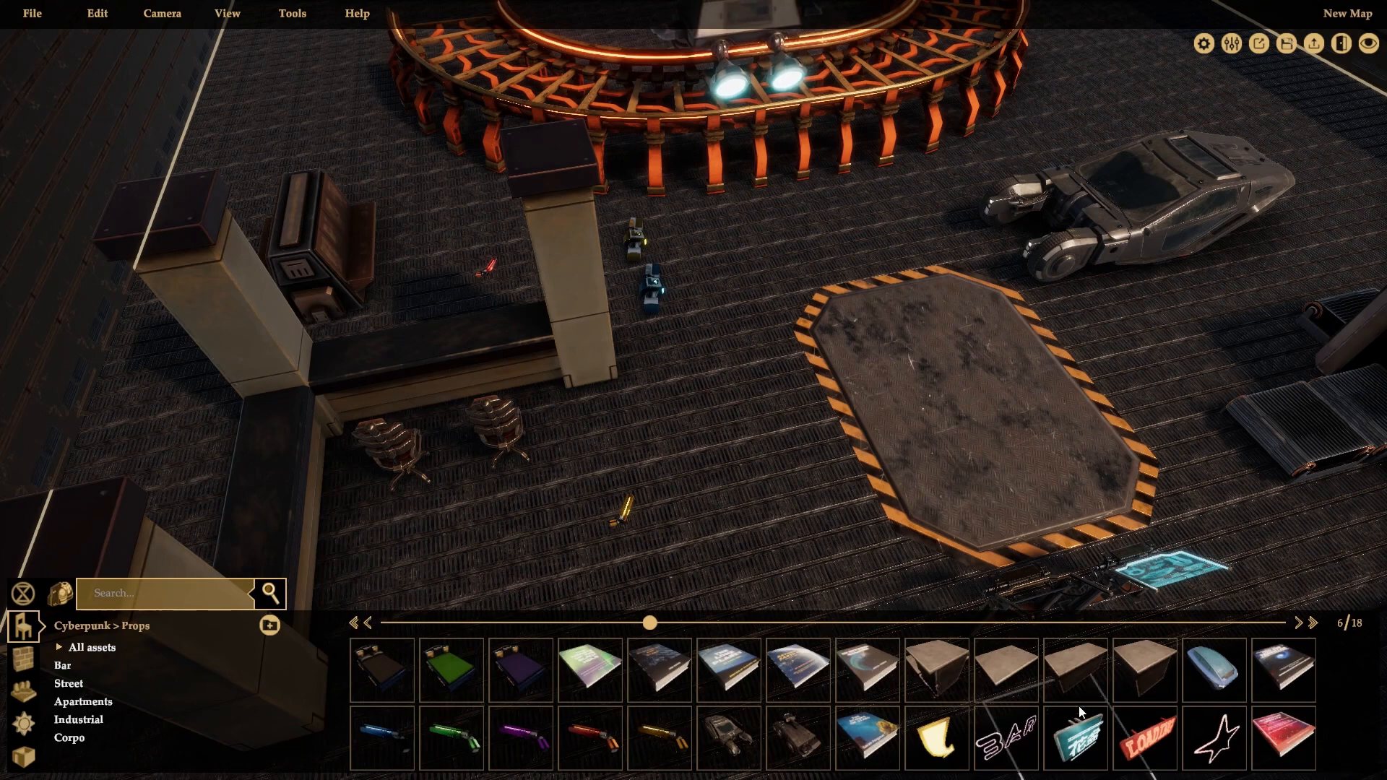
Step: Place the Cyberpunk Police Tank, turned to 270° on Y, over the hazard-striped platform at X -2, Z 1, and view it from the side
left_click(808, 739)
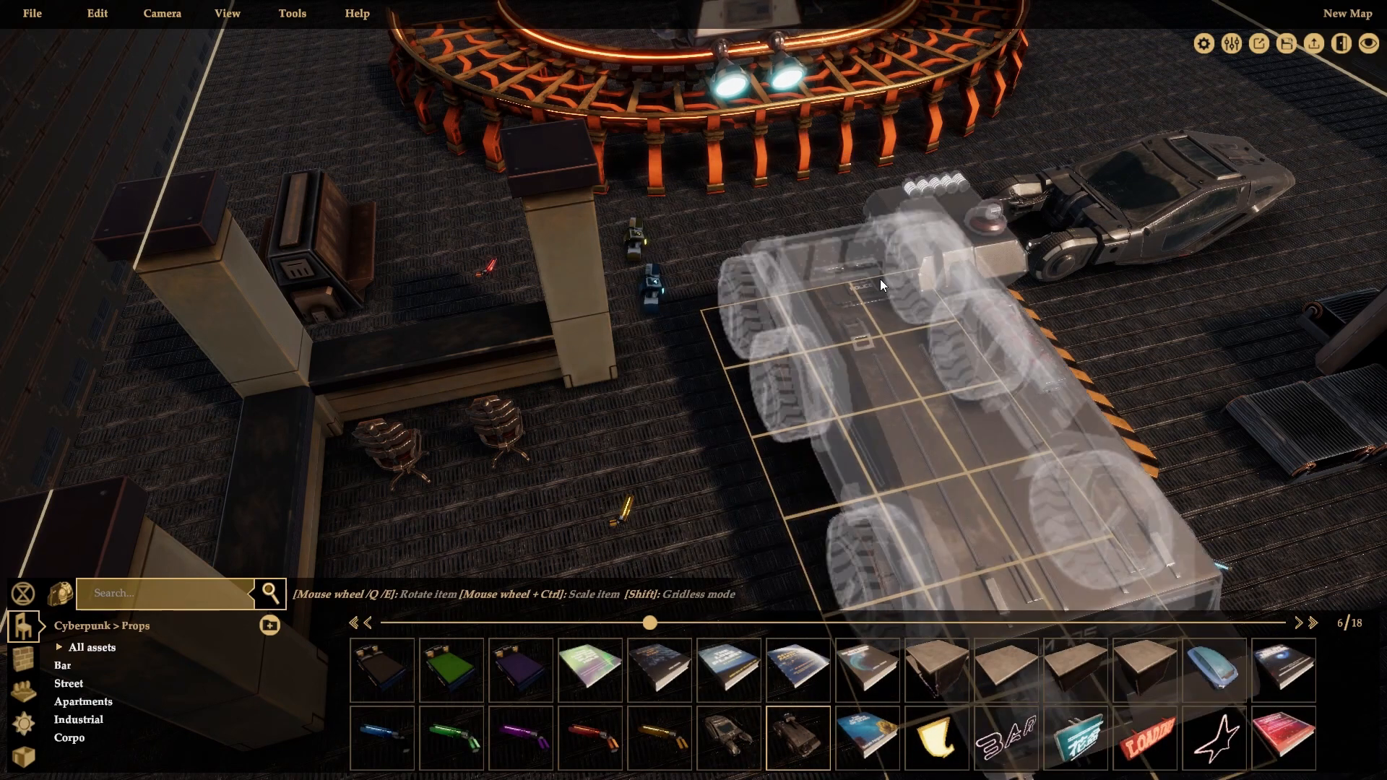
left_click(857, 256)
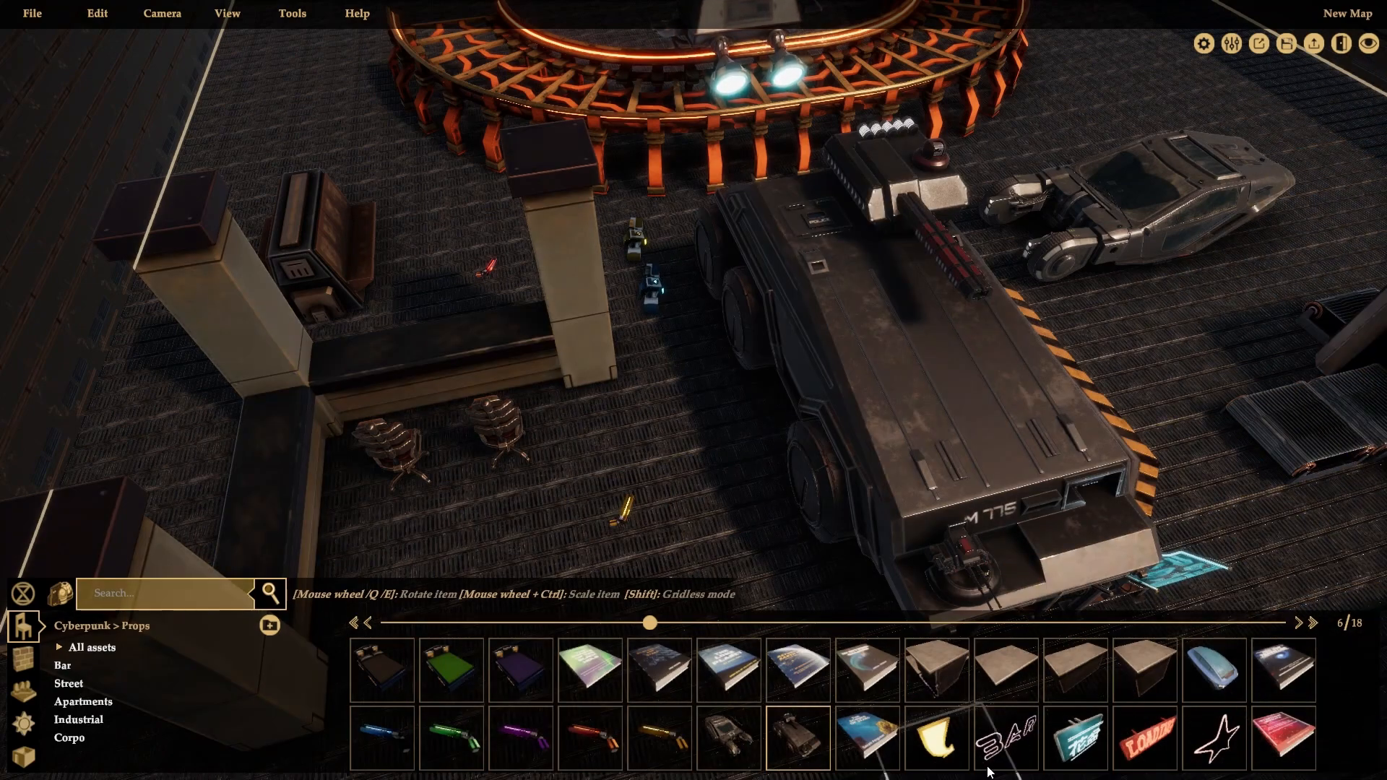
left_click(1022, 423)
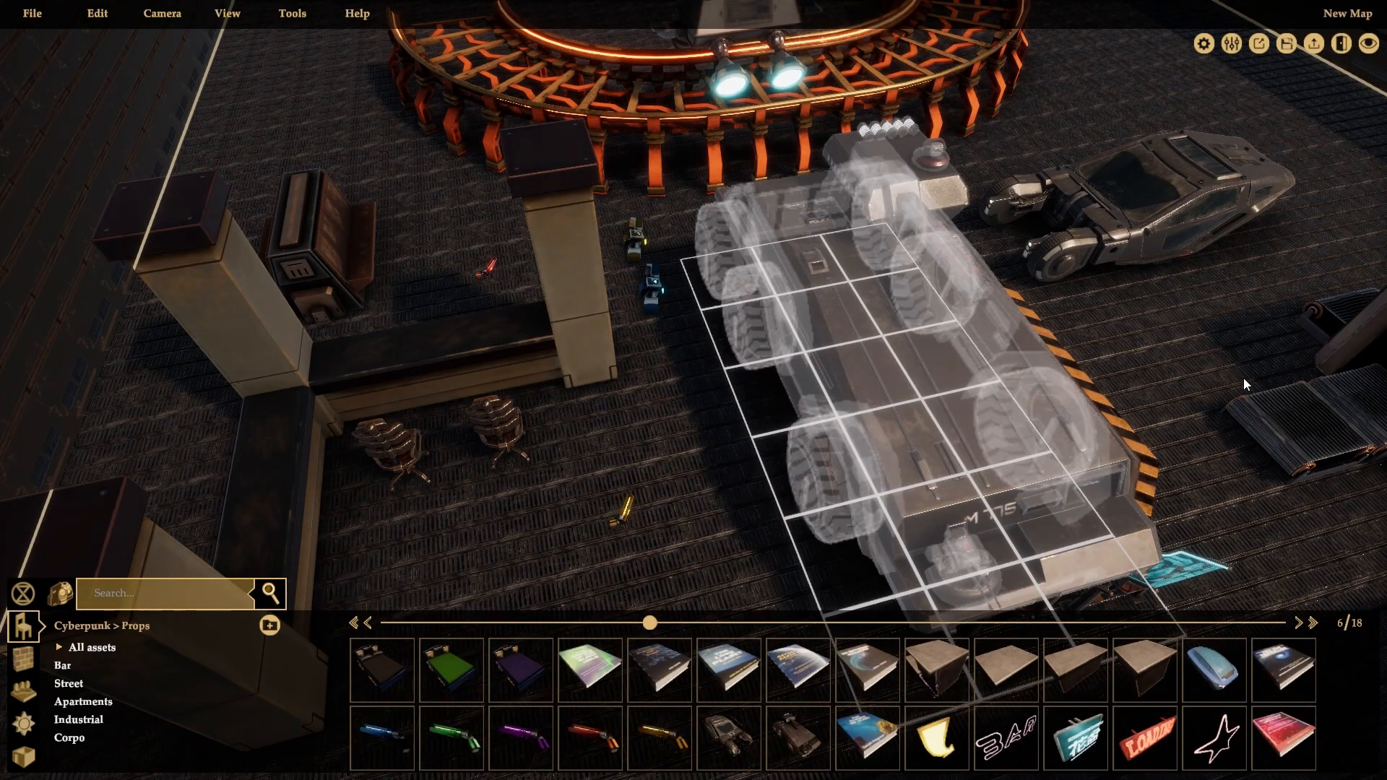
right_click_drag(1243, 379, 869, 346)
left_click(1015, 488)
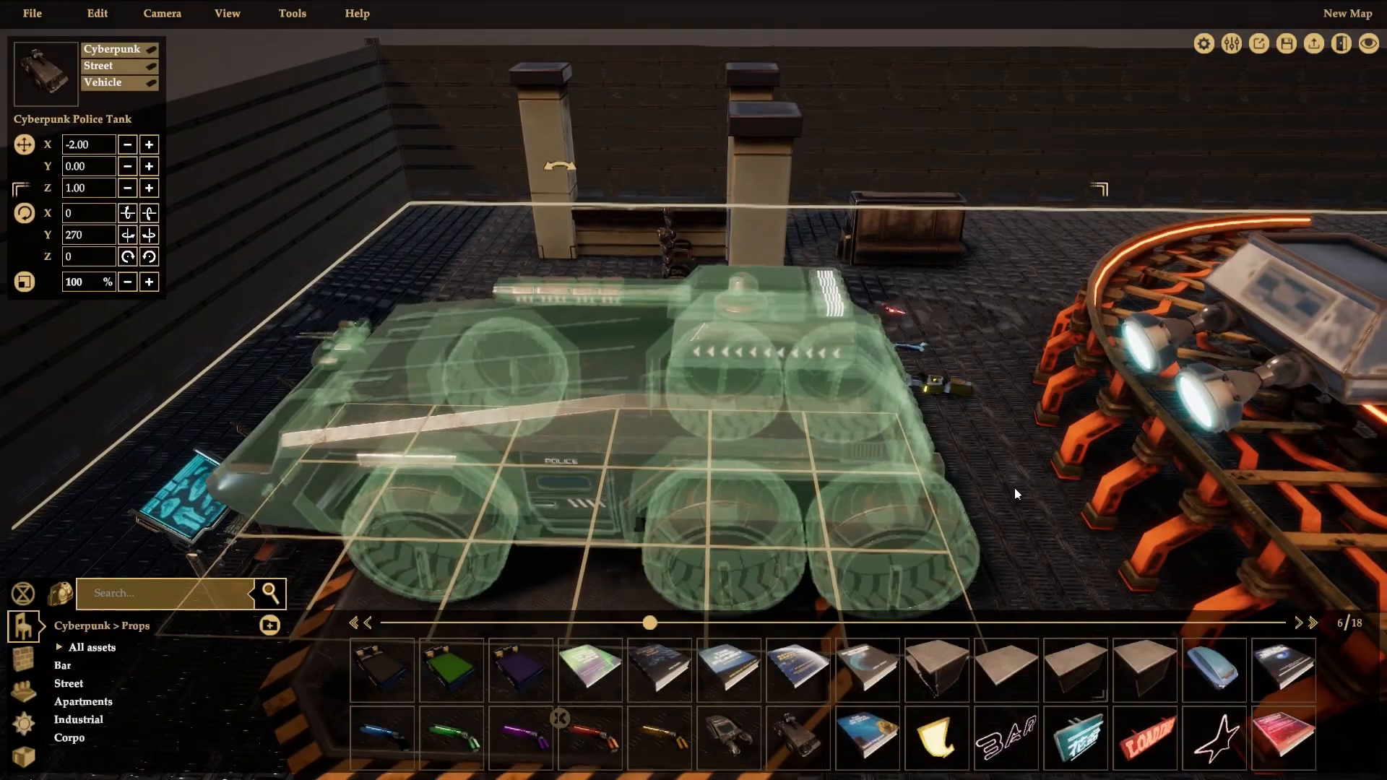
scroll(1015, 488, "down", 3)
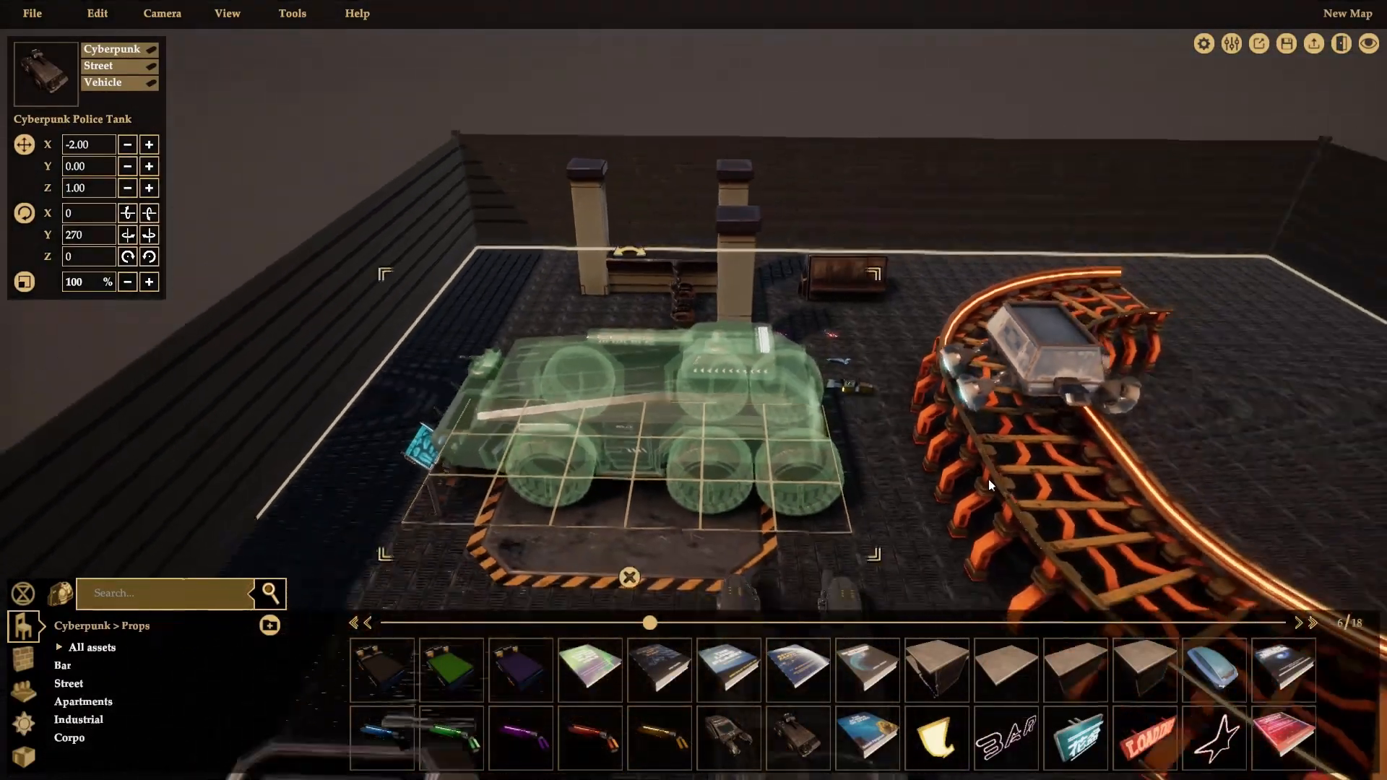
left_click(1137, 397)
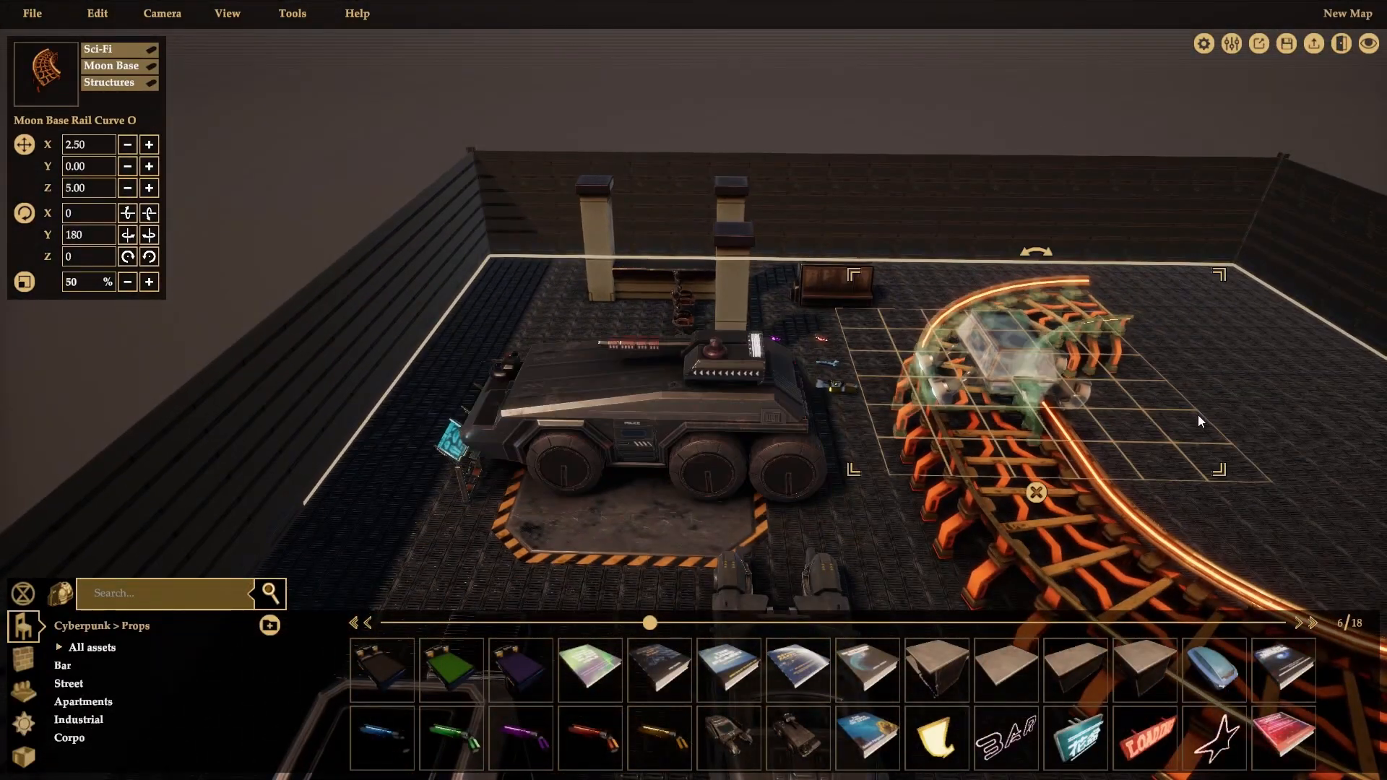
Step: Move the Cyberpunk Police Tank to X -1, Z 0 beside the curved rails, and compare it with the police car
left_click(705, 418)
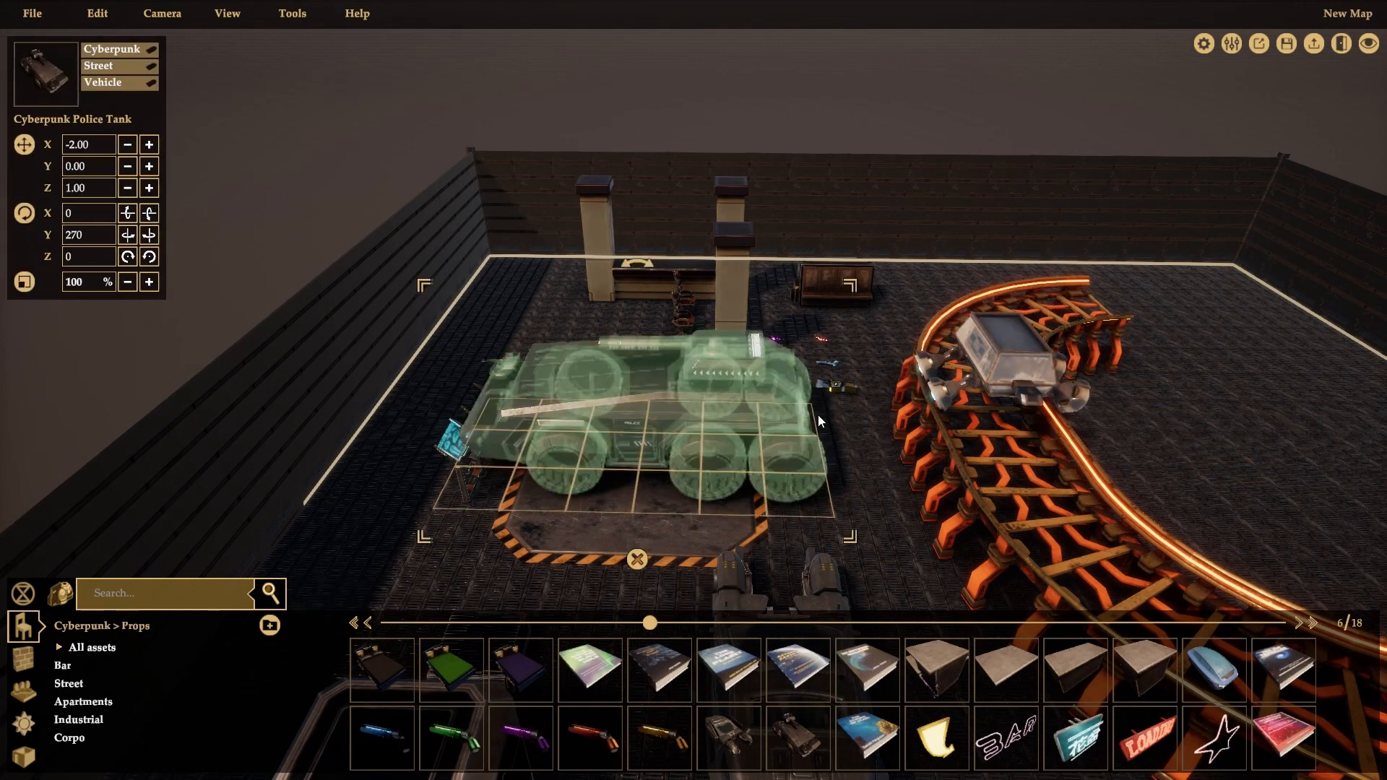
key("ctrl+z")
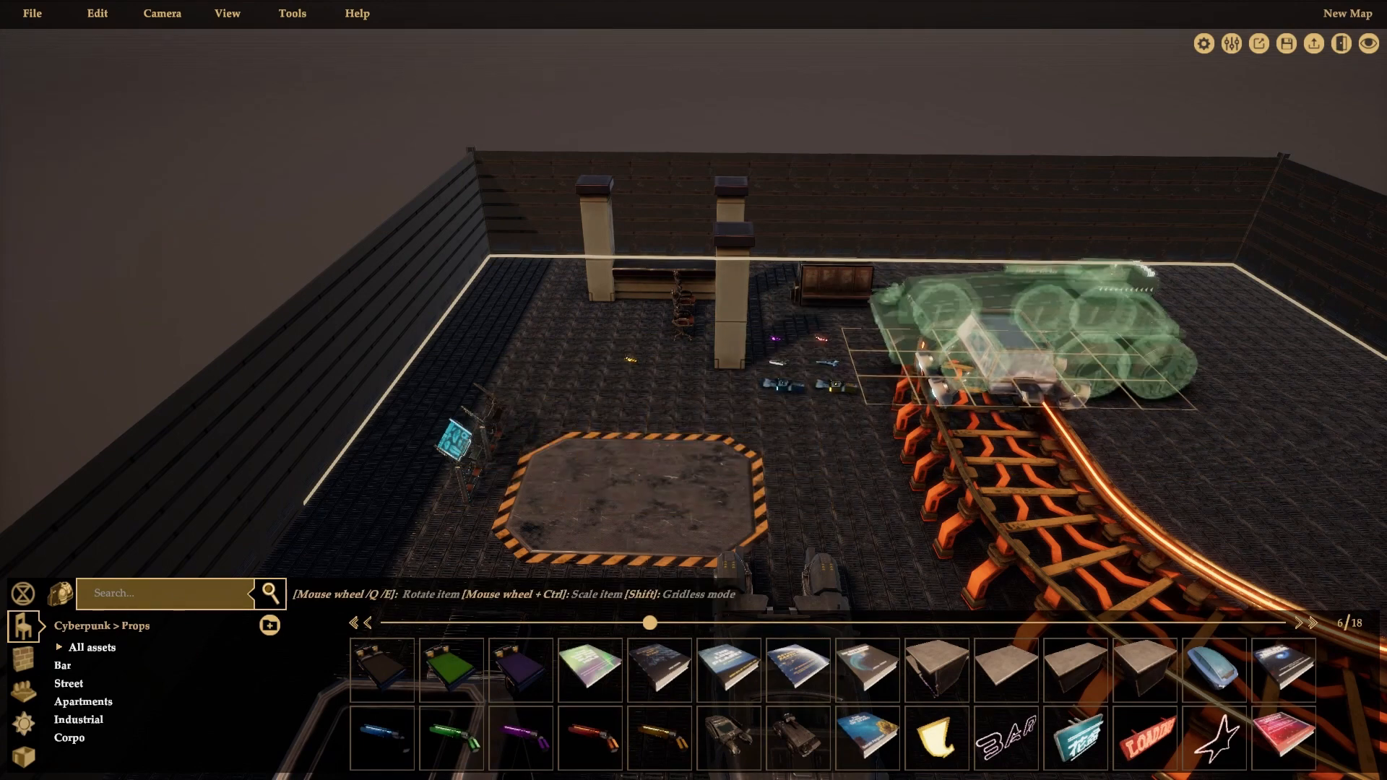
key("ctrl+y")
left_click_drag(1167, 347, 845, 518)
left_click(1172, 363)
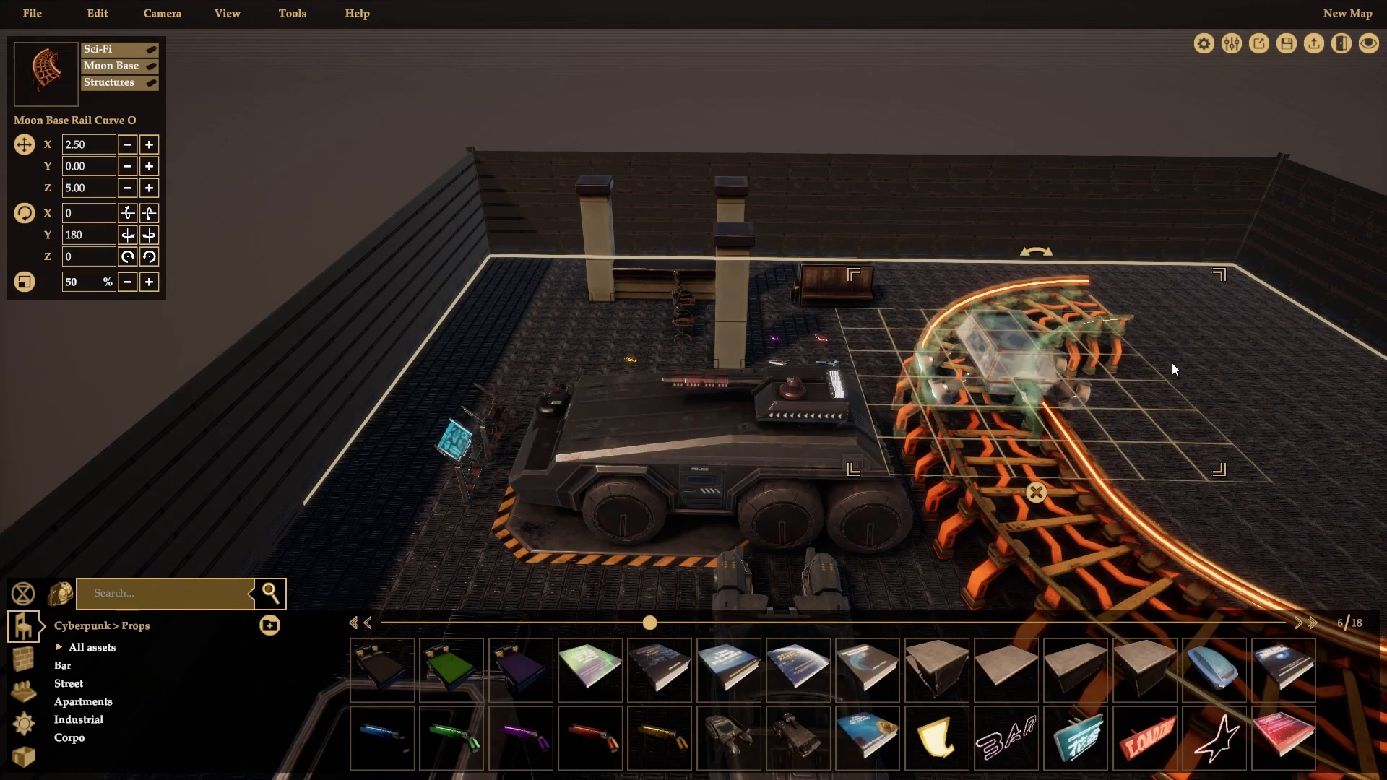
middle_click_drag(1242, 456, 1021, 320)
left_click(352, 517)
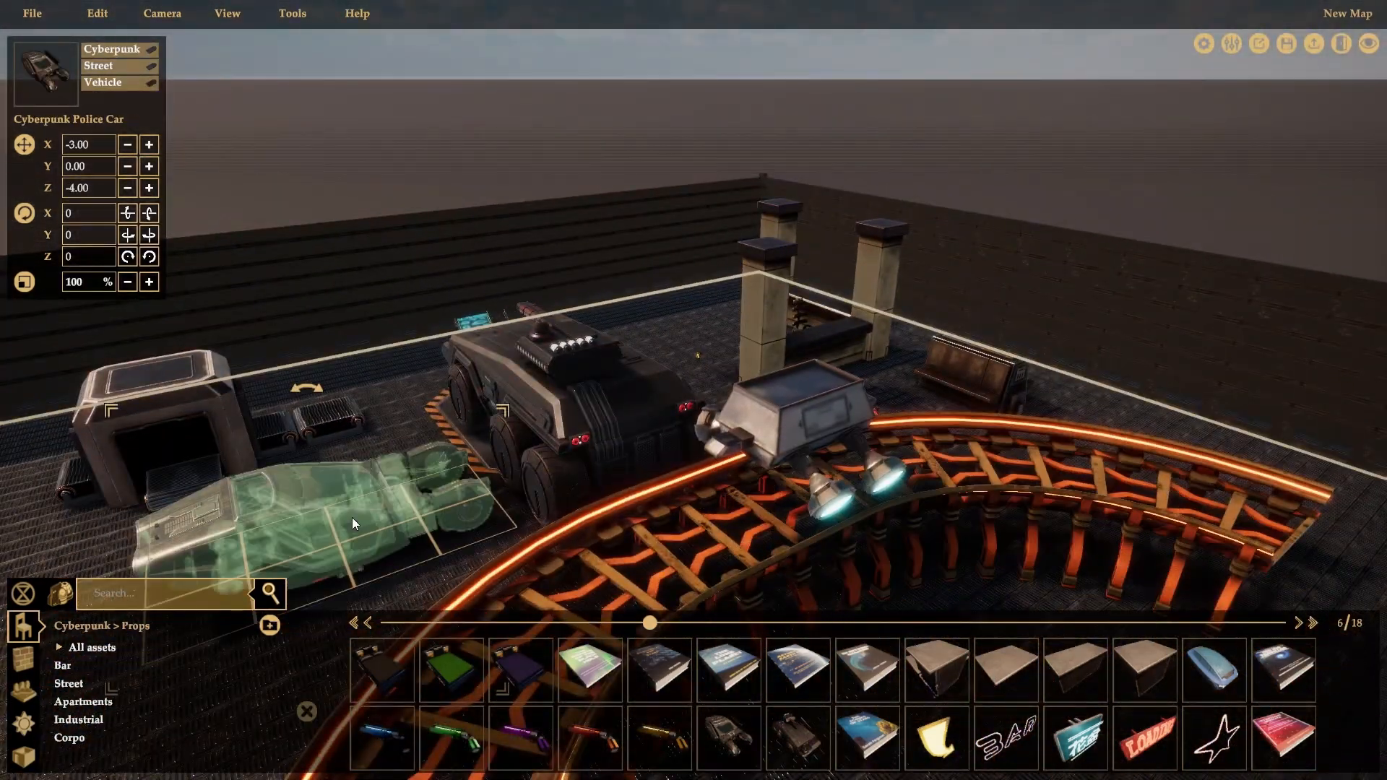
left_click(578, 393)
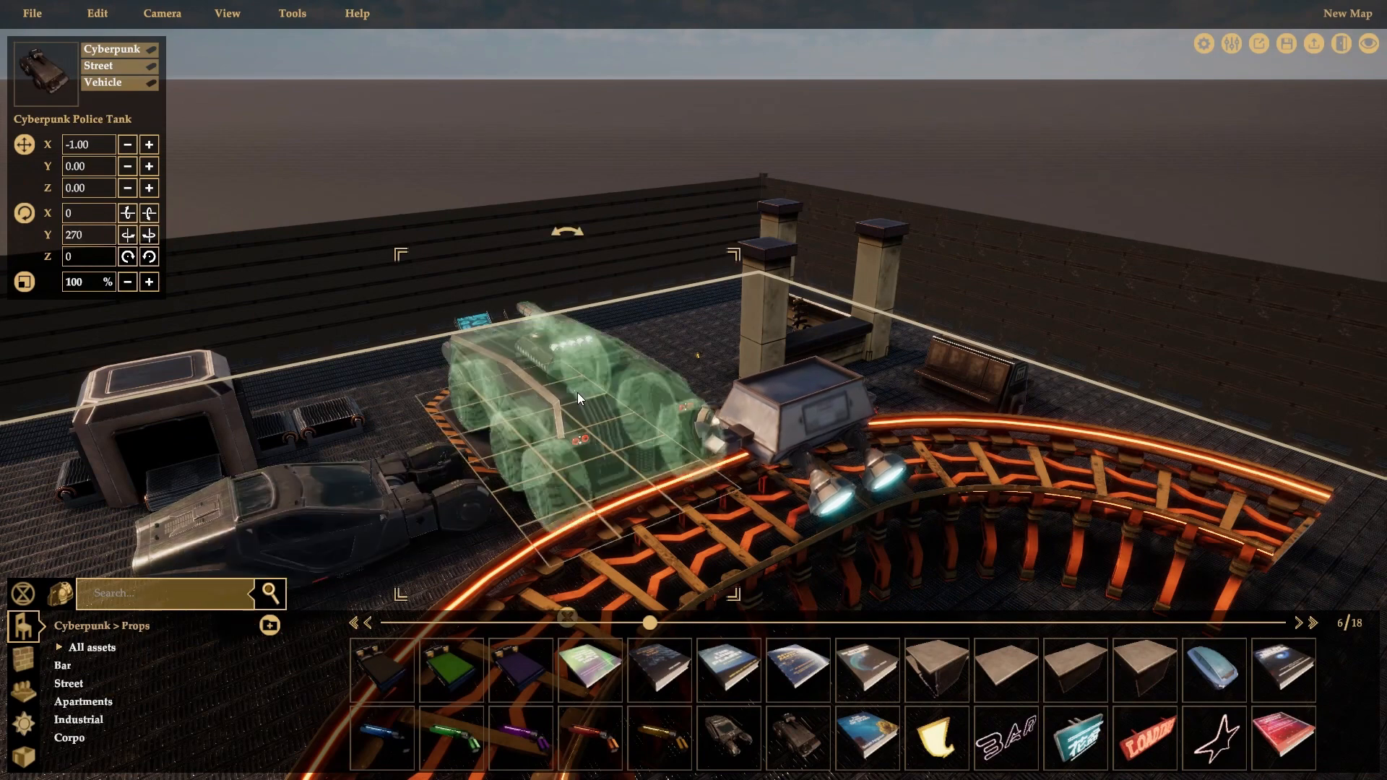
left_click(1120, 377)
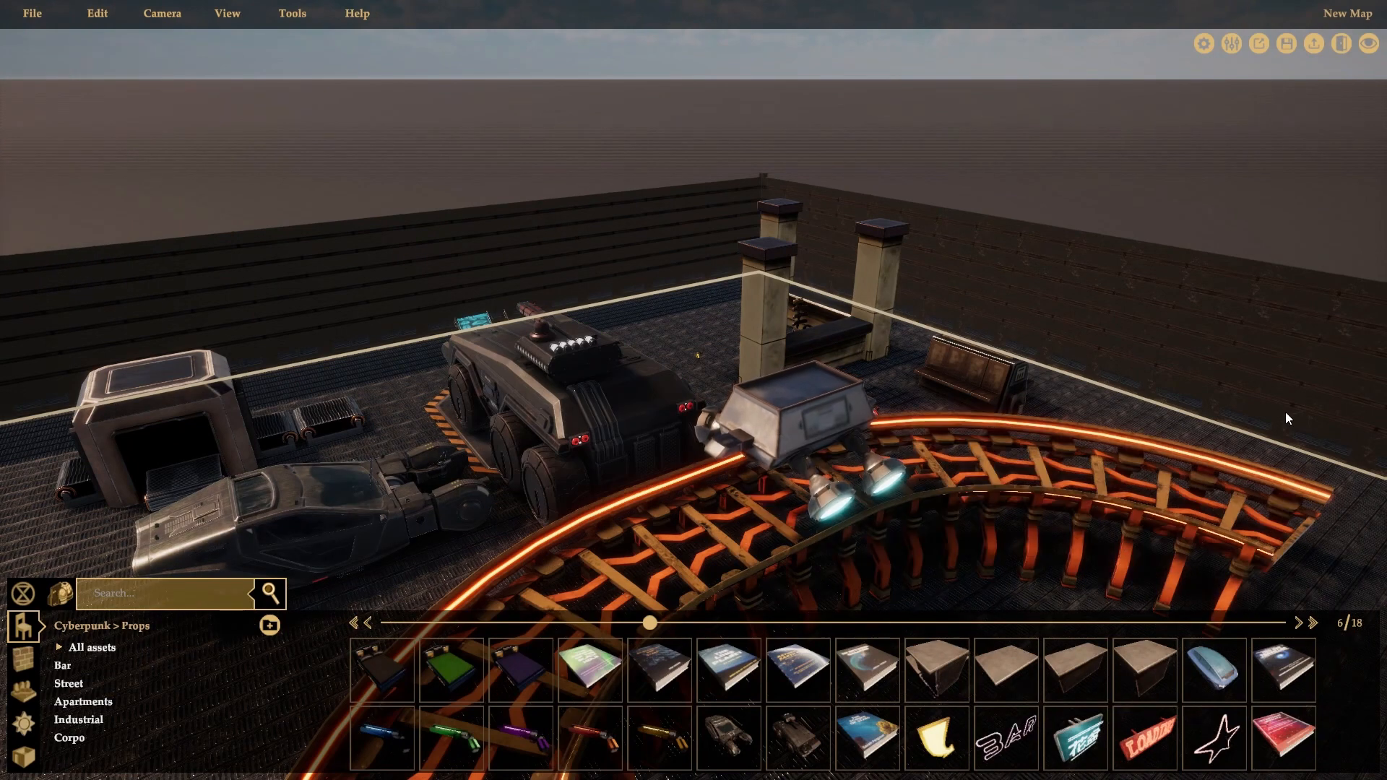
Step: Find the Cyber Bike Black among the Cyberpunk props and place it on the empty floor inside the rail curve at X 6, Z -4
scroll(1285, 415, "down", 2)
scroll(1271, 432, "down", 1)
middle_click_drag(1182, 552, 751, 439)
middle_click_drag(597, 357, 837, 413)
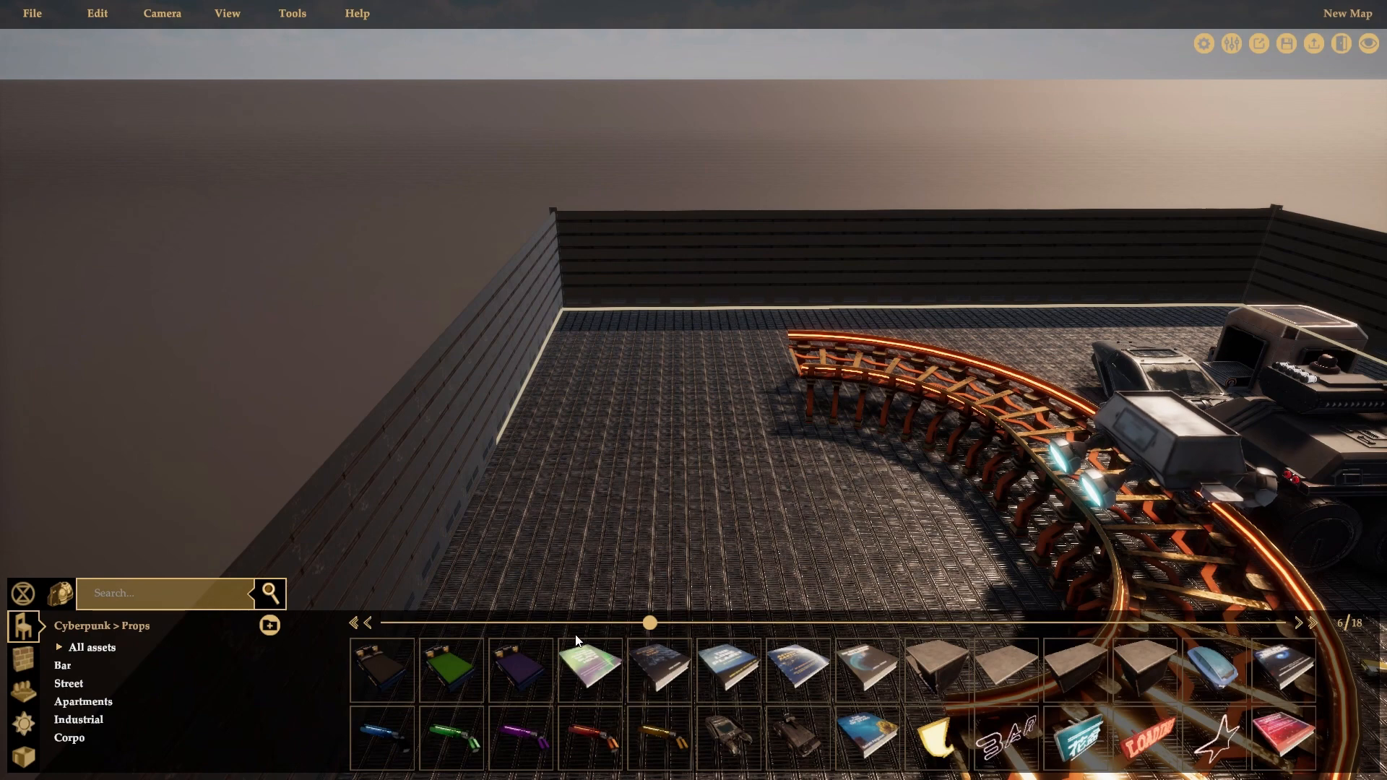
left_click(354, 624)
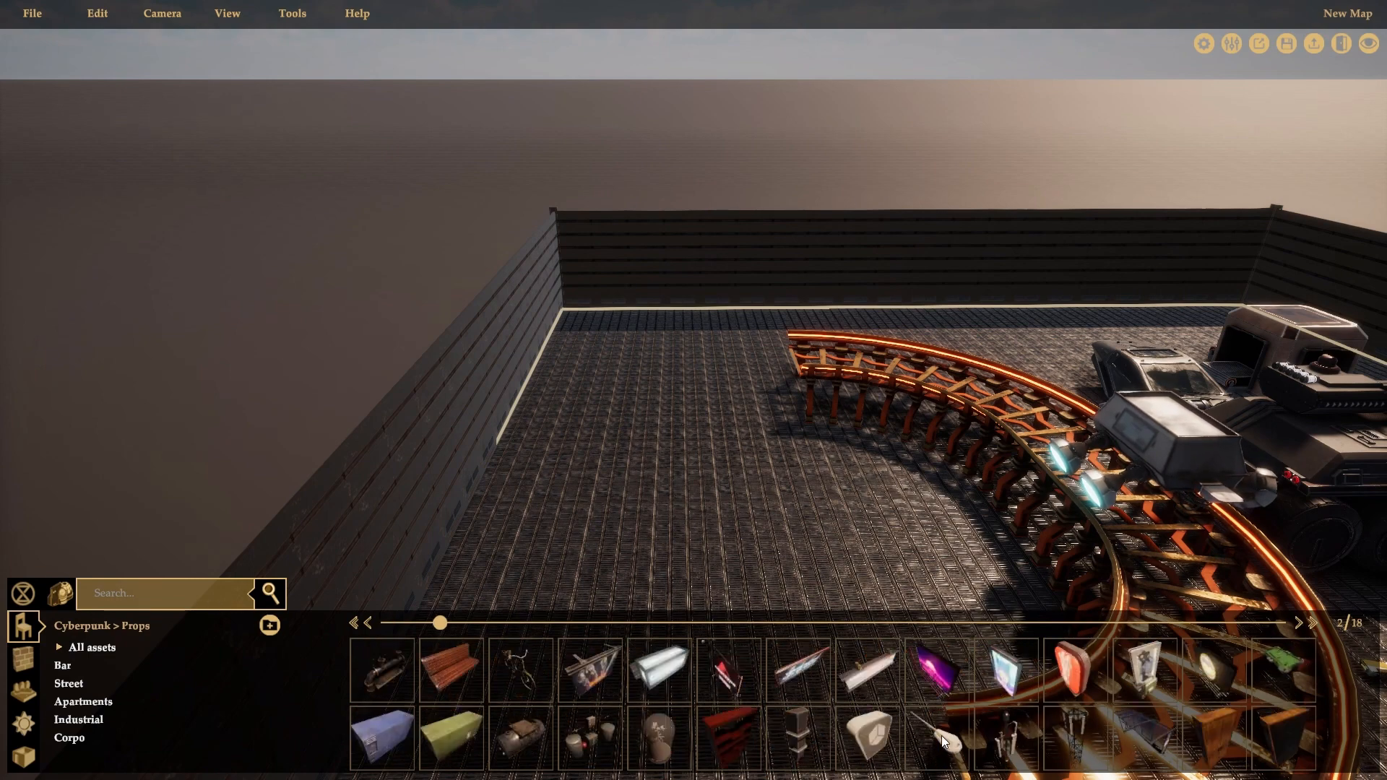
scroll(943, 734, "down", 4)
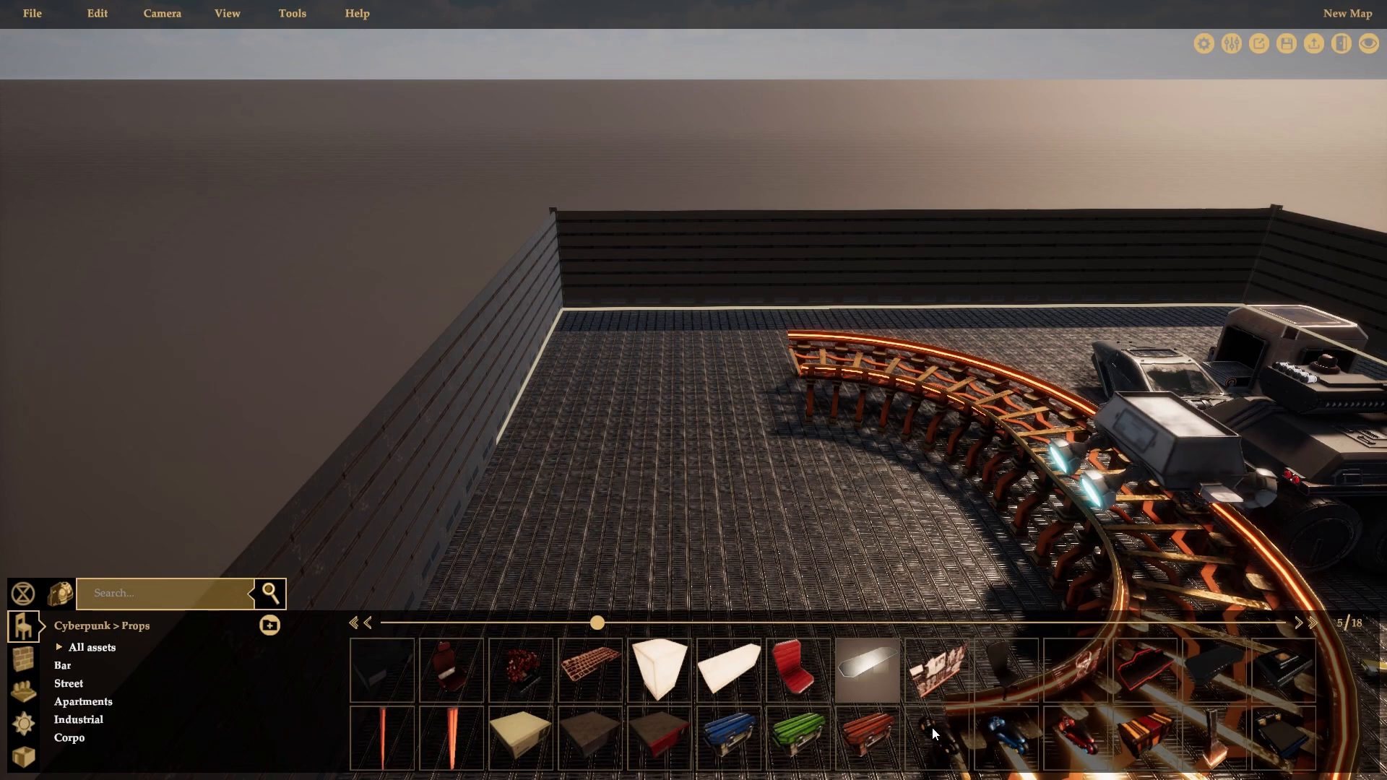
left_click(943, 748)
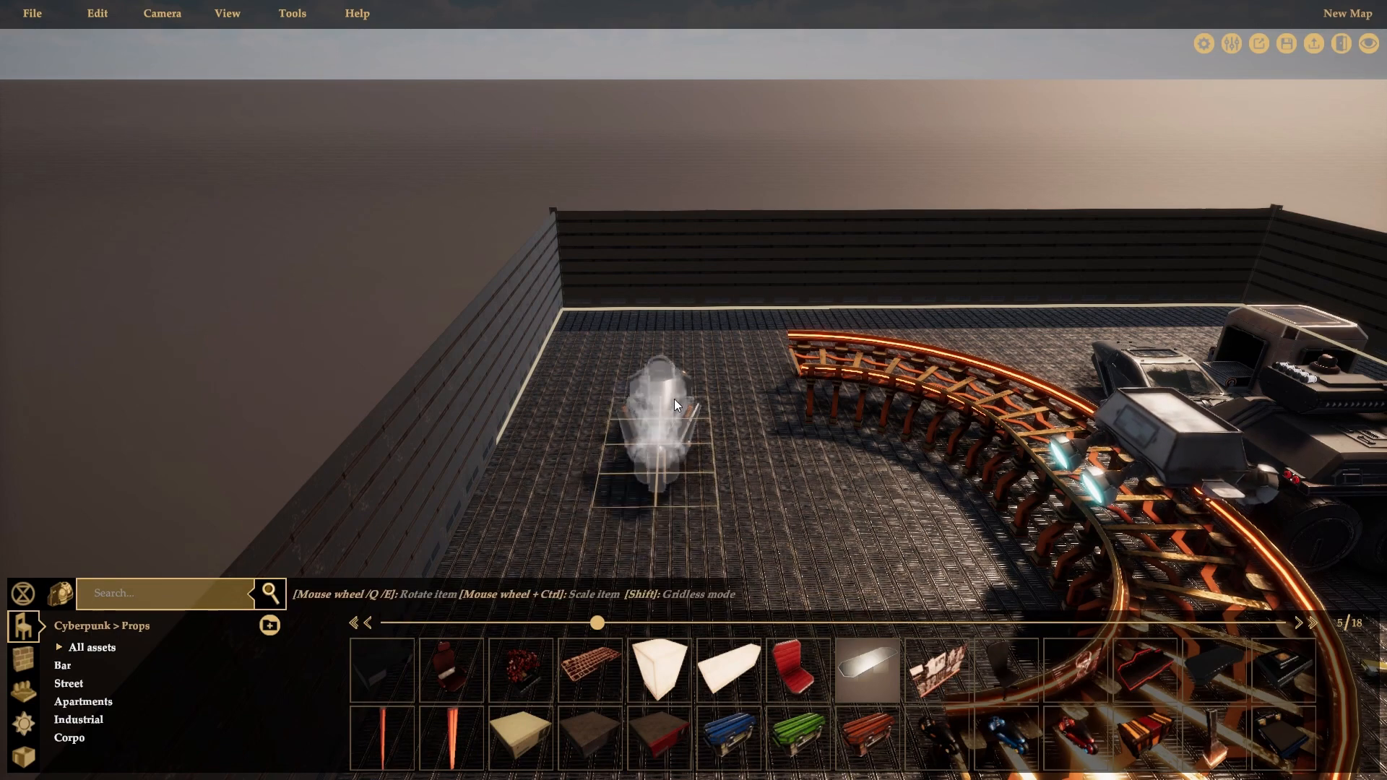
left_click(713, 391)
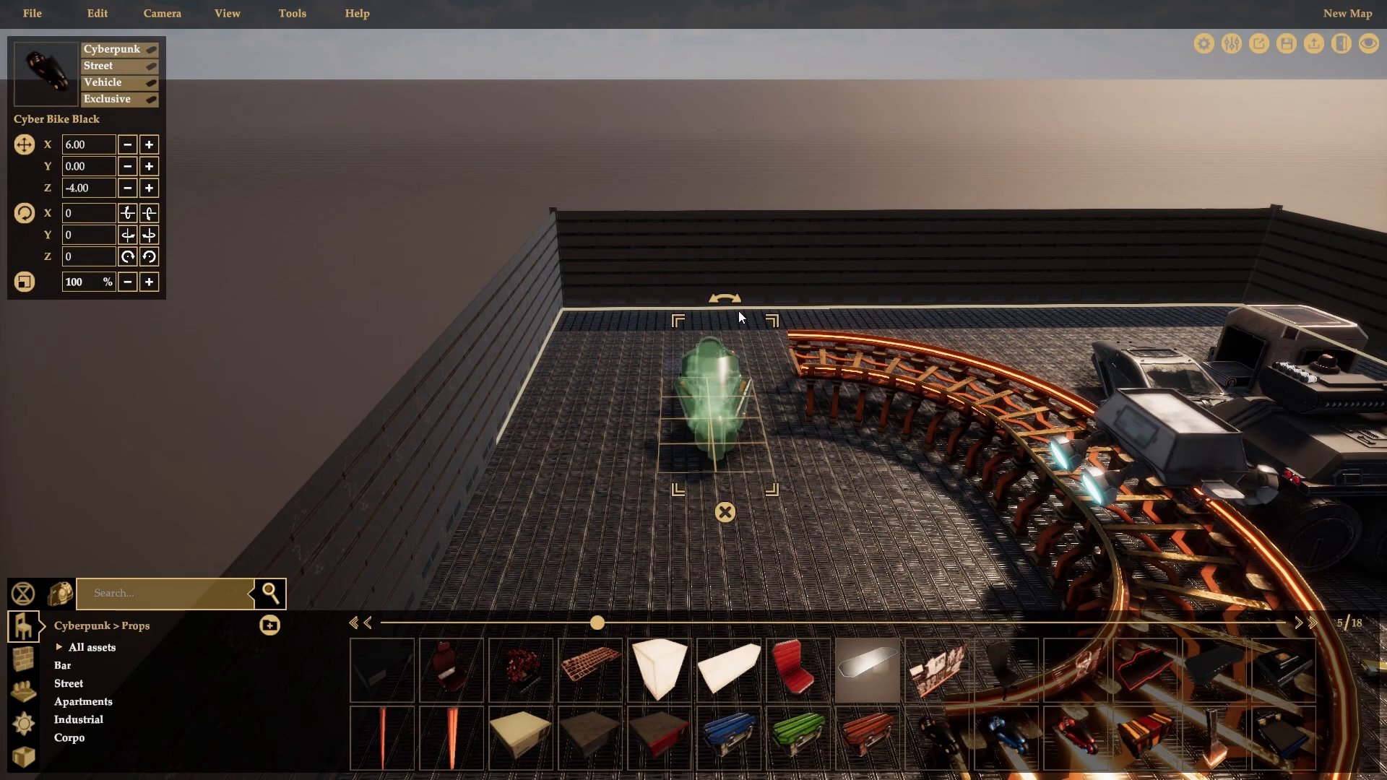
Step: Turn the Cyber Bike Black sideways, and place the blue cyber bike next to it on the floor, turned the same way
left_click_drag(740, 300, 708, 515)
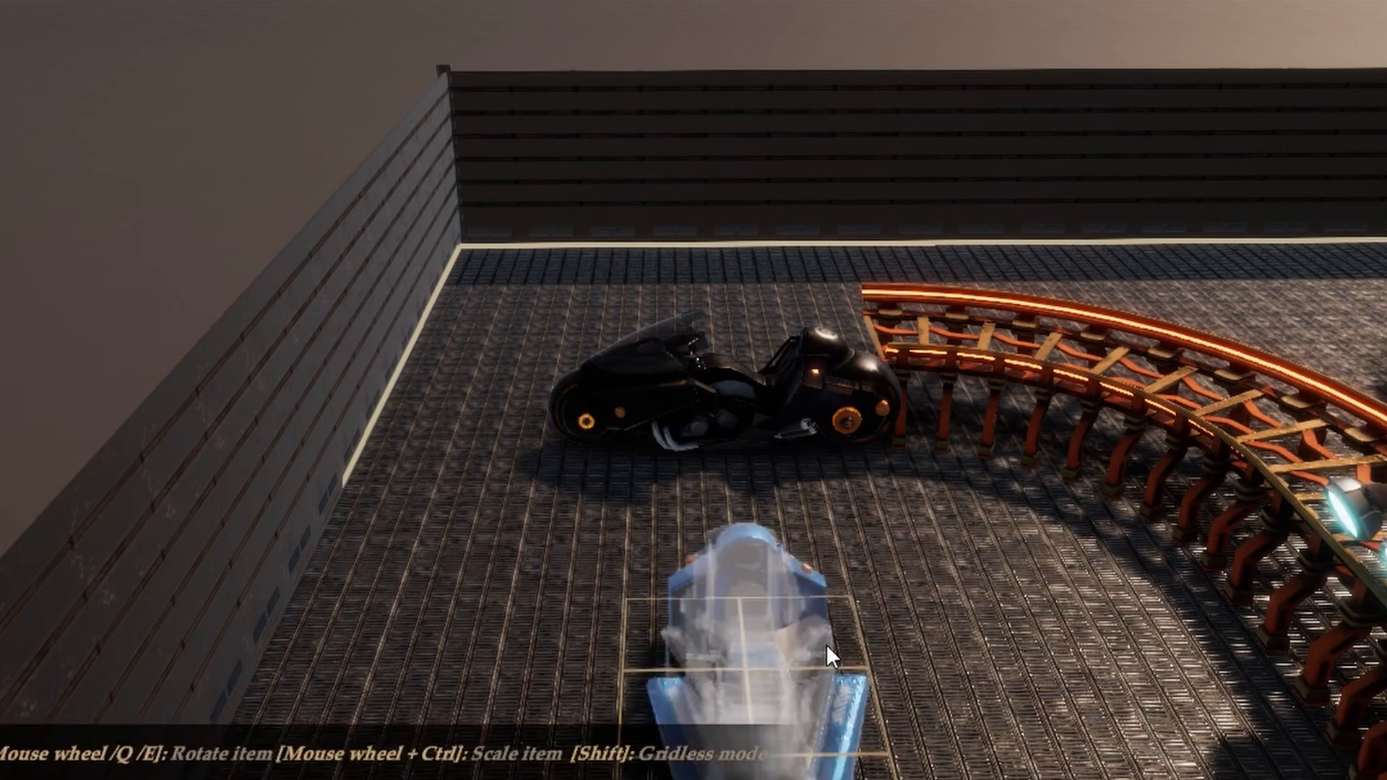
left_click(774, 540)
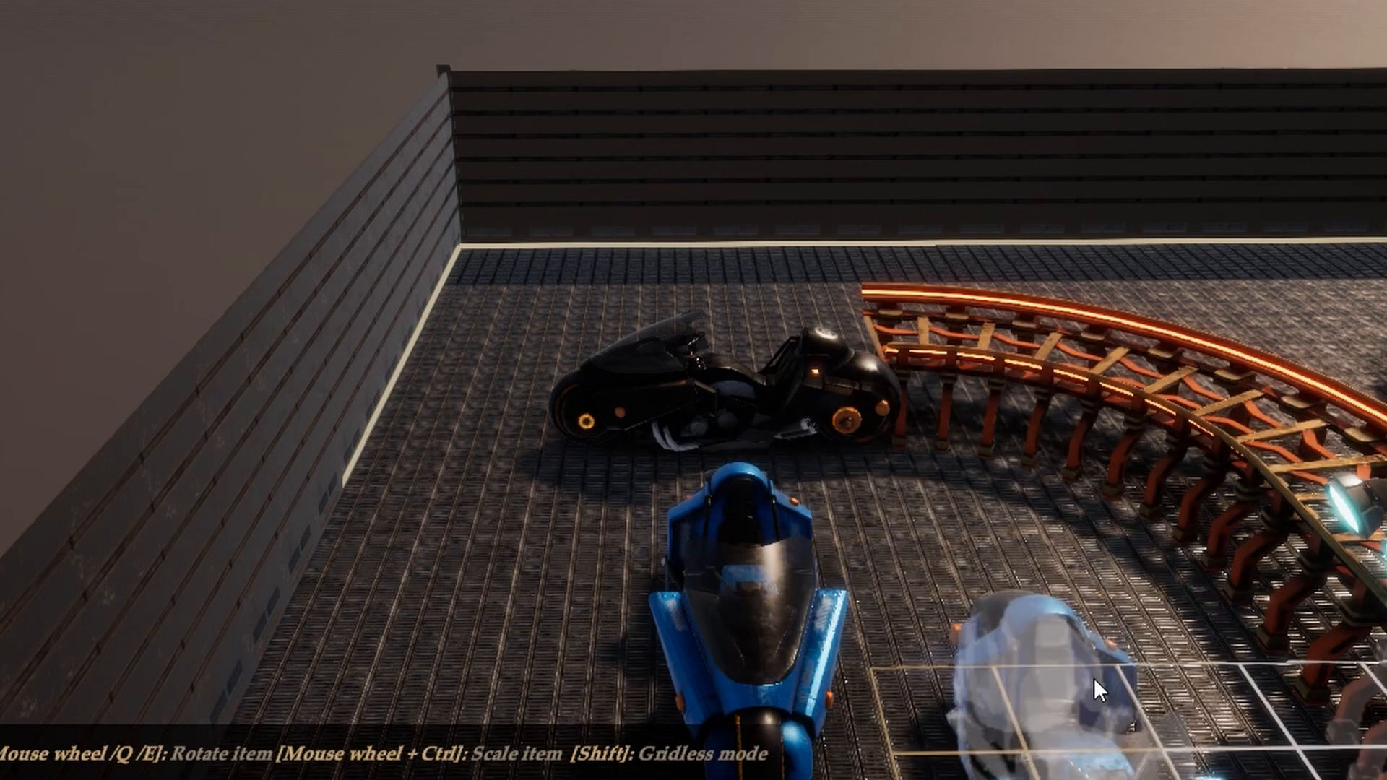
left_click(795, 582)
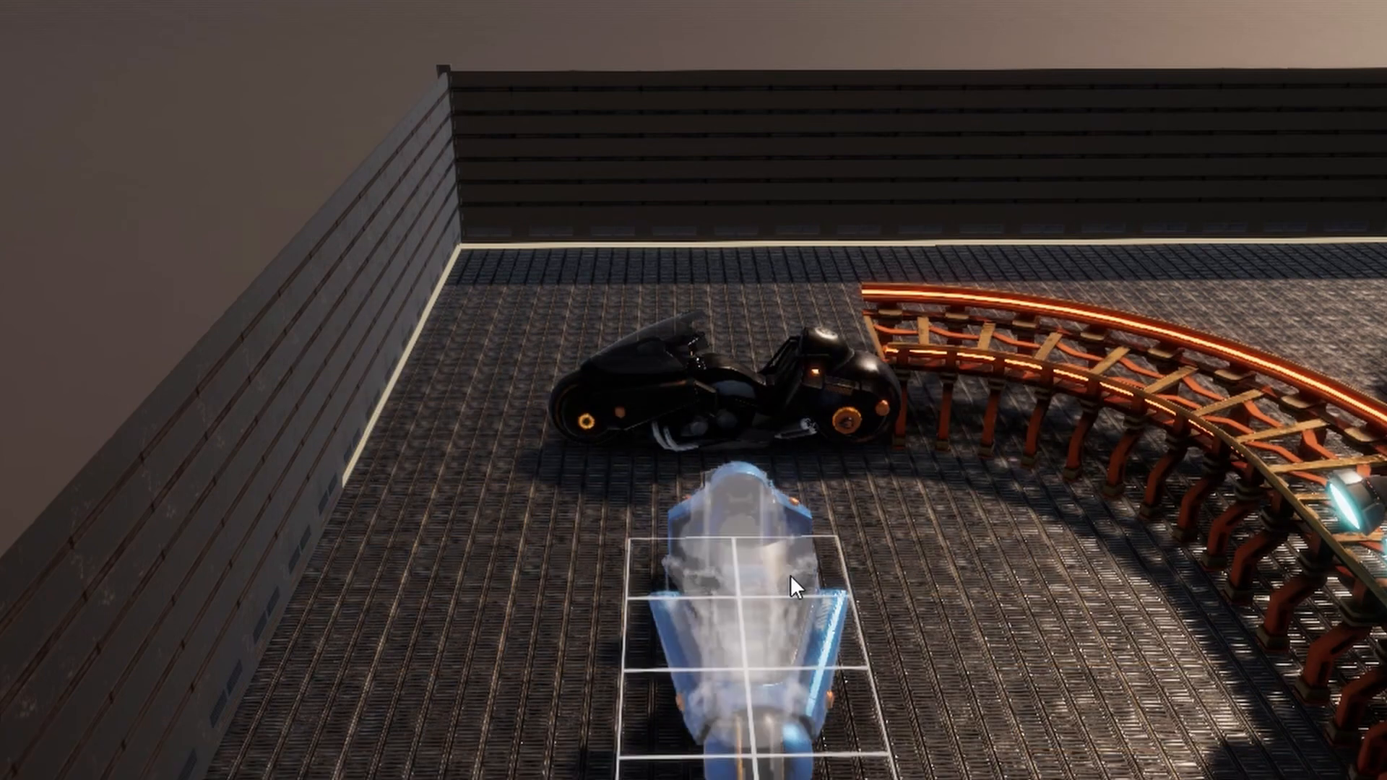
left_click_drag(813, 545, 1095, 726)
left_click_drag(768, 647, 756, 547)
left_click(867, 643)
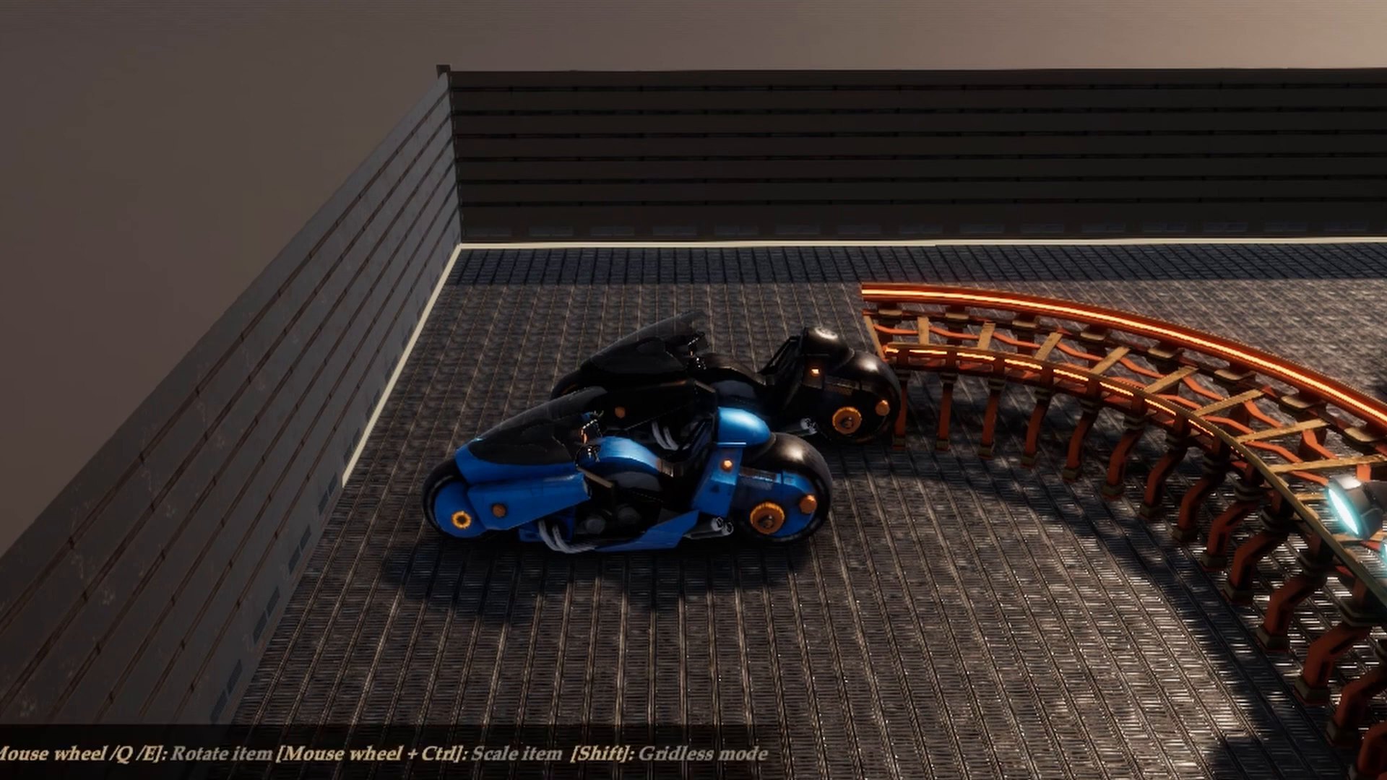
Step: Place the Cyber Bike Red in front of the blue bike at X 4, Z 2, turned to 90° on Y
left_click(929, 423)
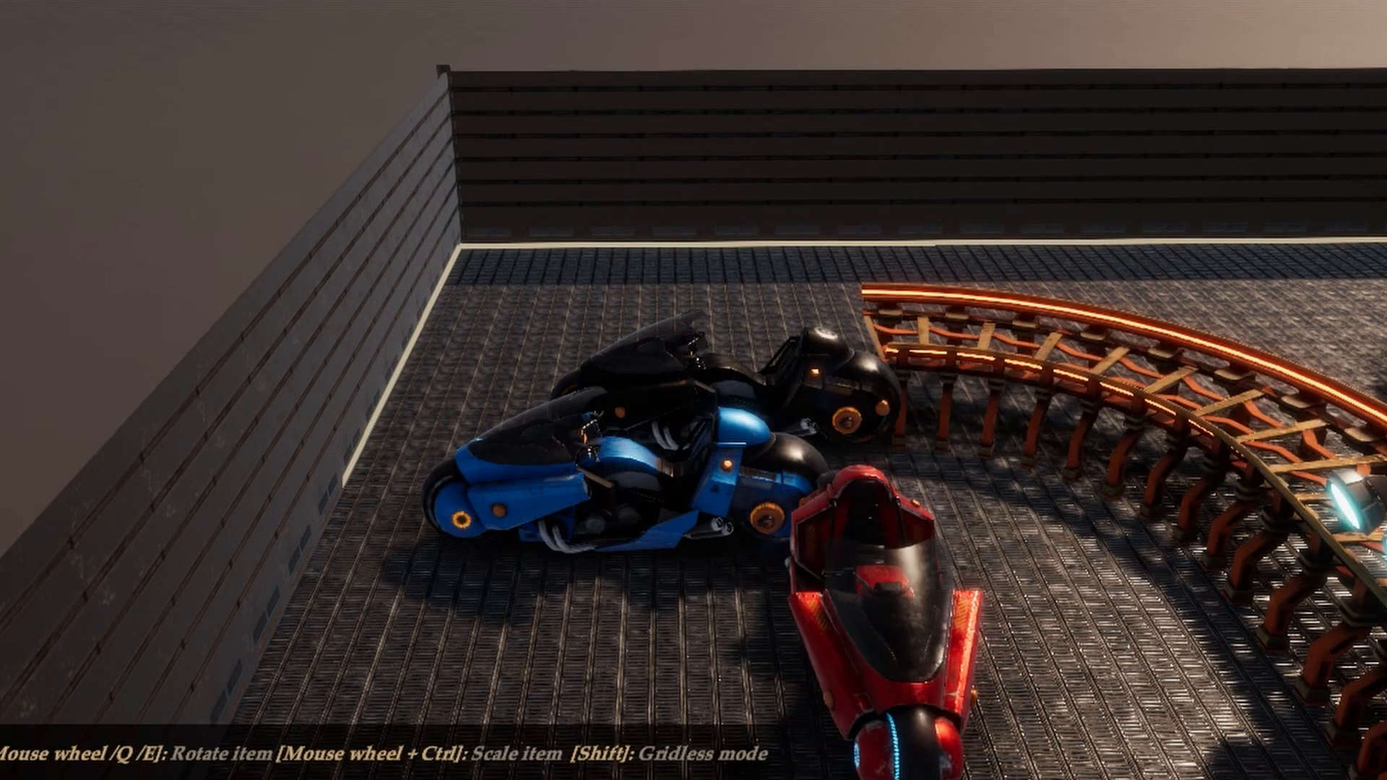
left_click(875, 514)
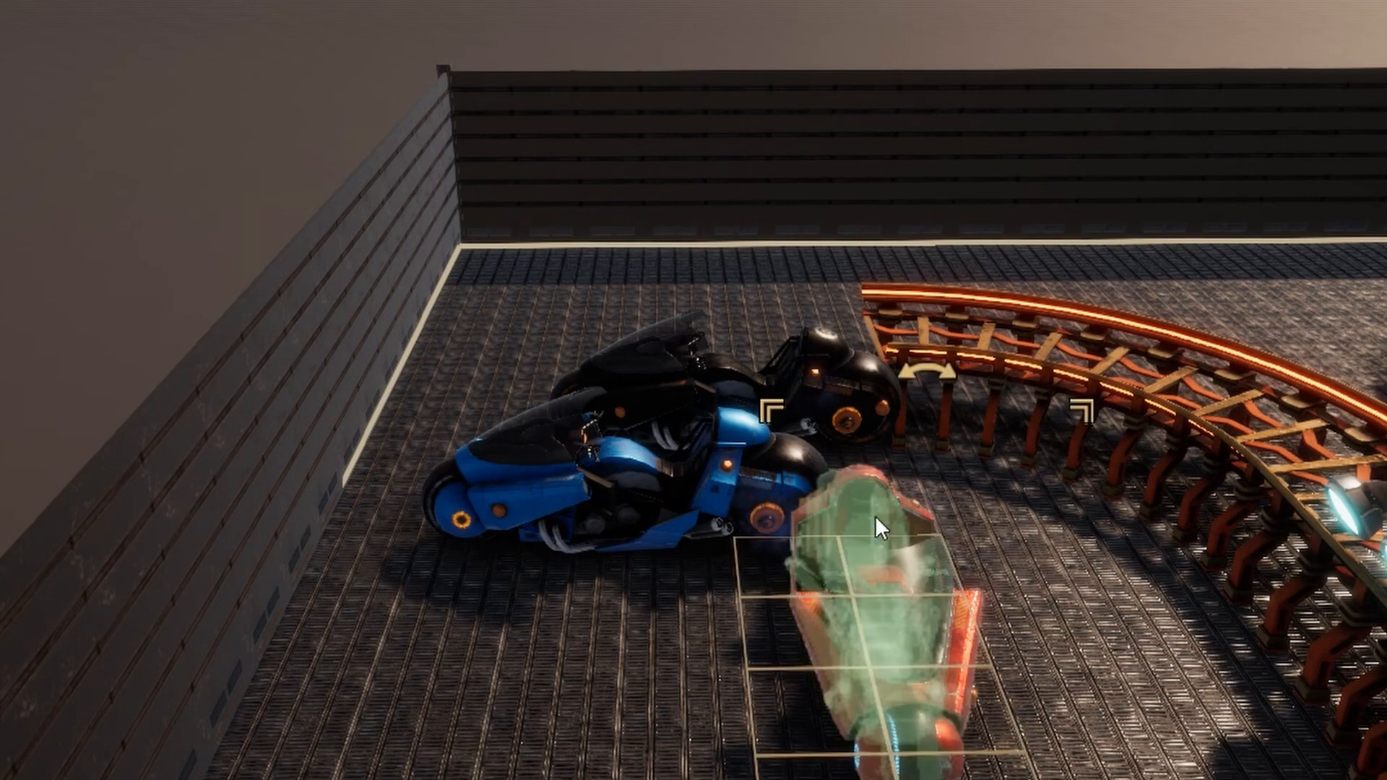
left_click_drag(935, 373, 1203, 686)
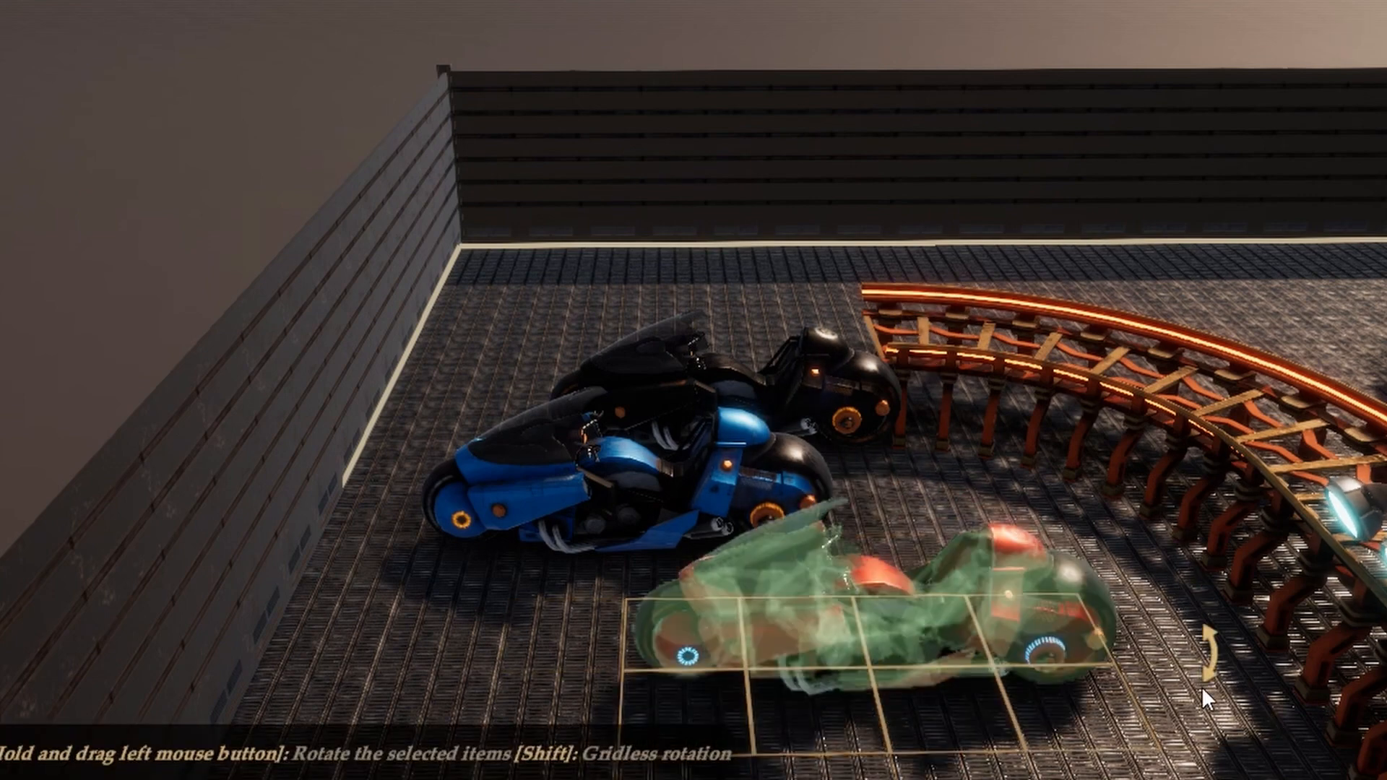
left_click(1113, 548)
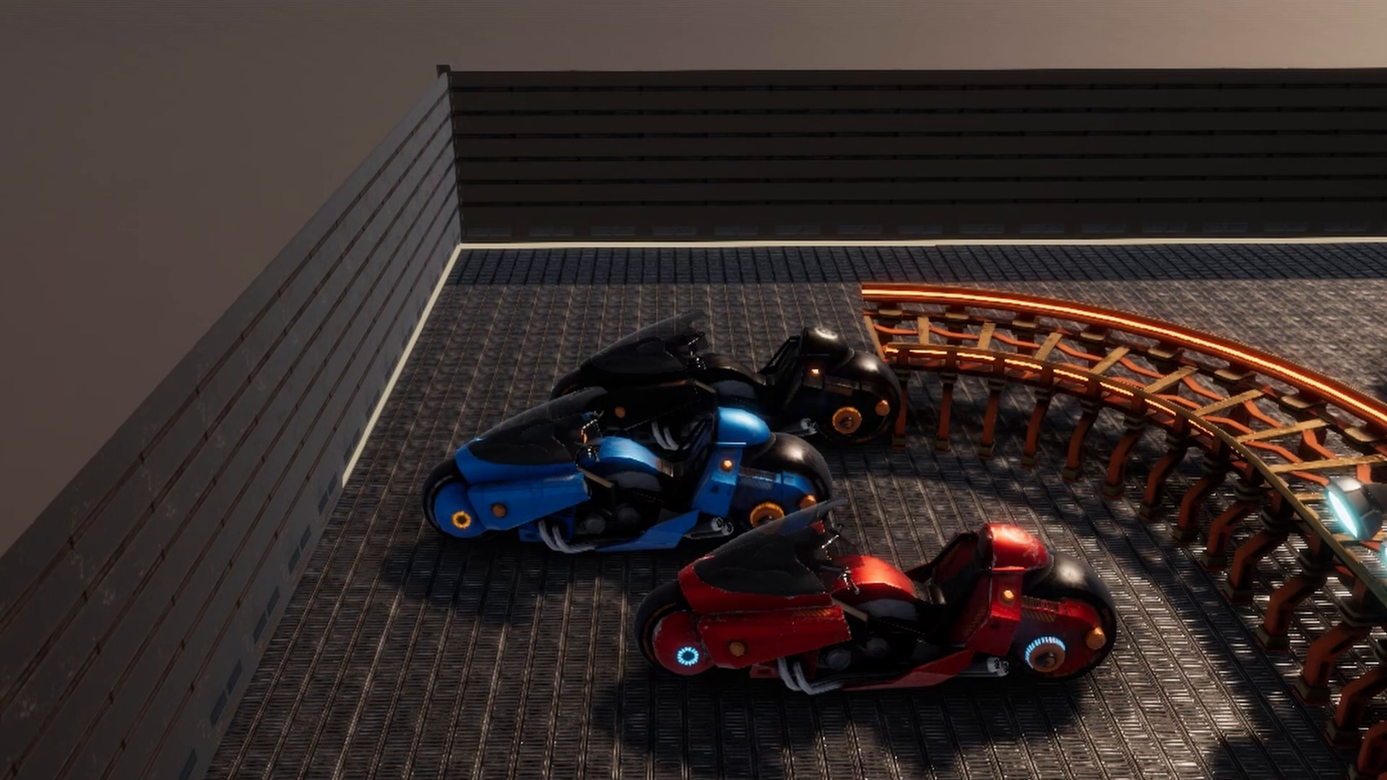
Step: Move the Cyberpunk Police Car toward the back wall to X -3, Z -6
left_click(1163, 365)
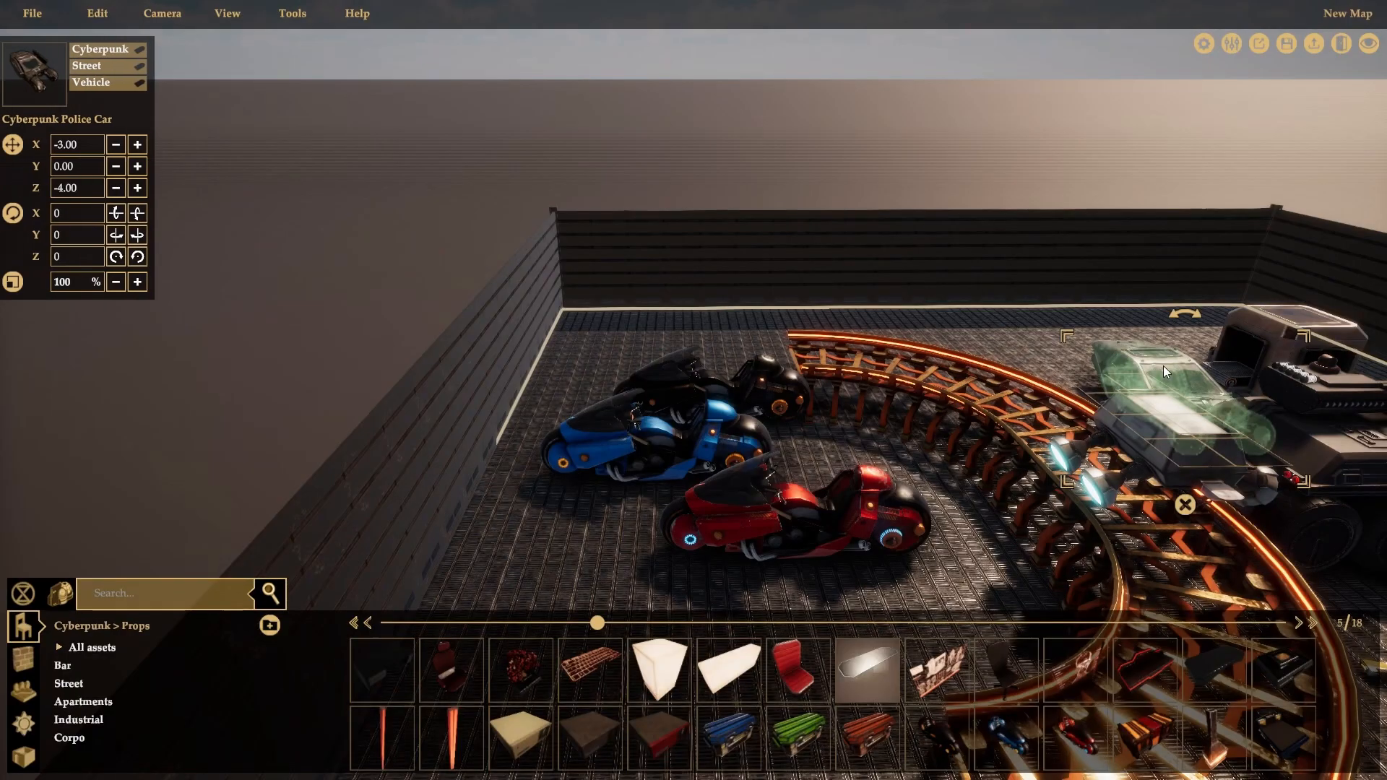
left_click_drag(1164, 366, 985, 334)
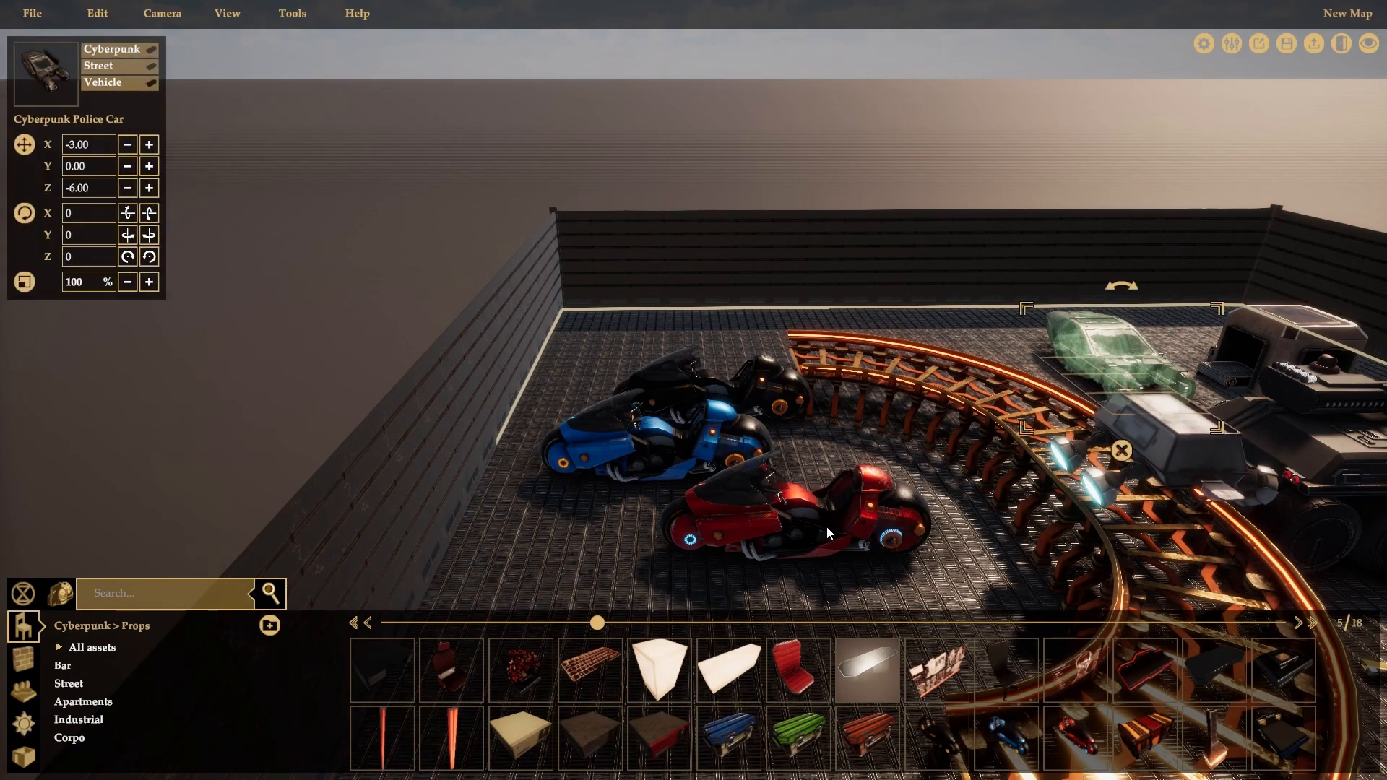
Step: Scale the Cyber Bike Red down to 60%, and compare its size with the other bikes
left_click(900, 513)
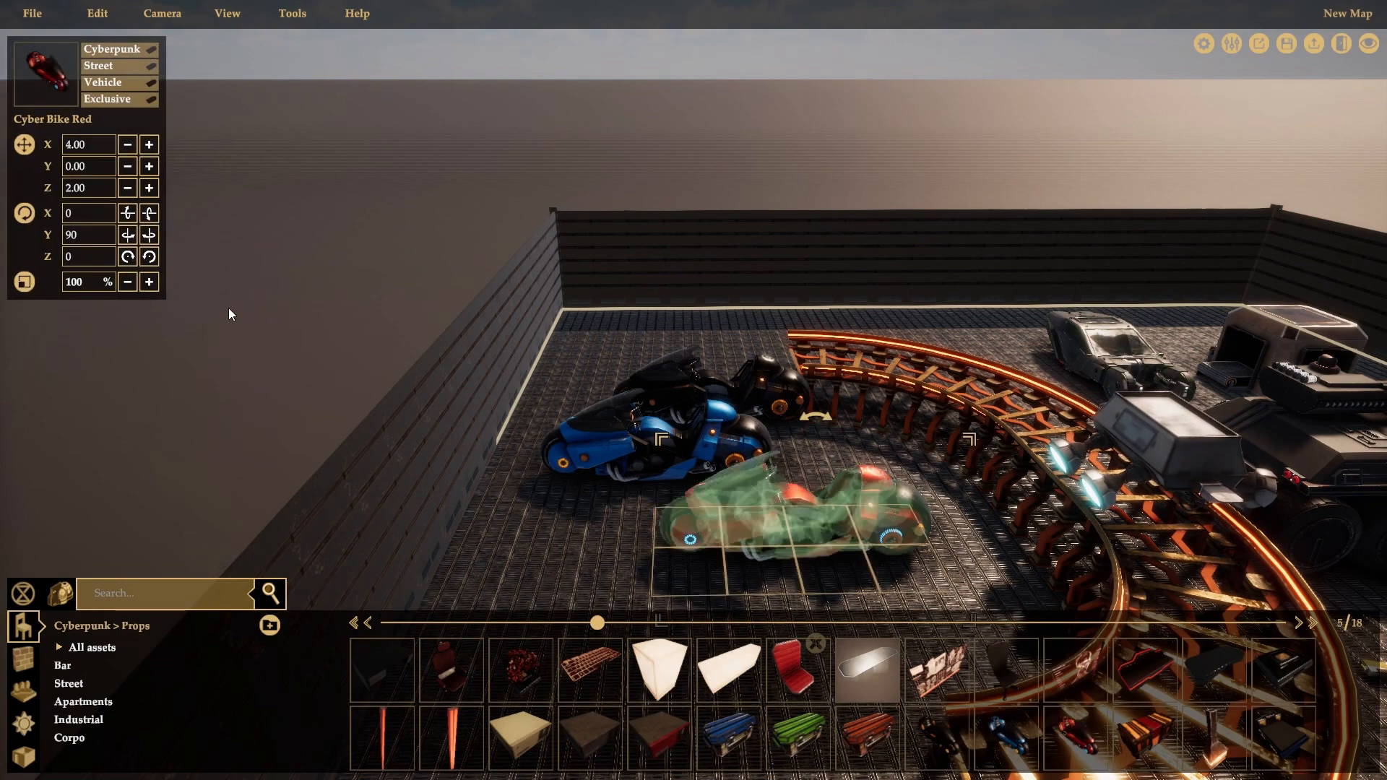
left_click(129, 283)
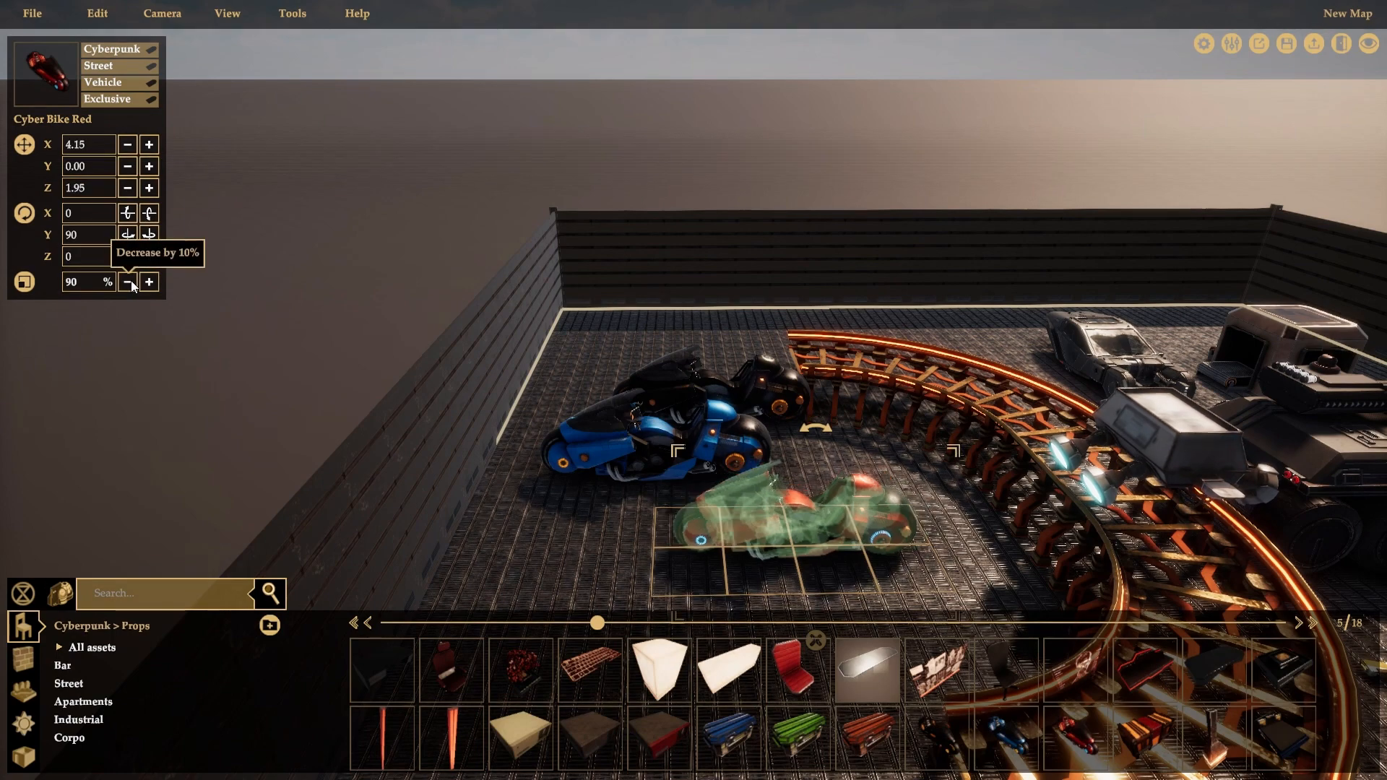
left_click(129, 281)
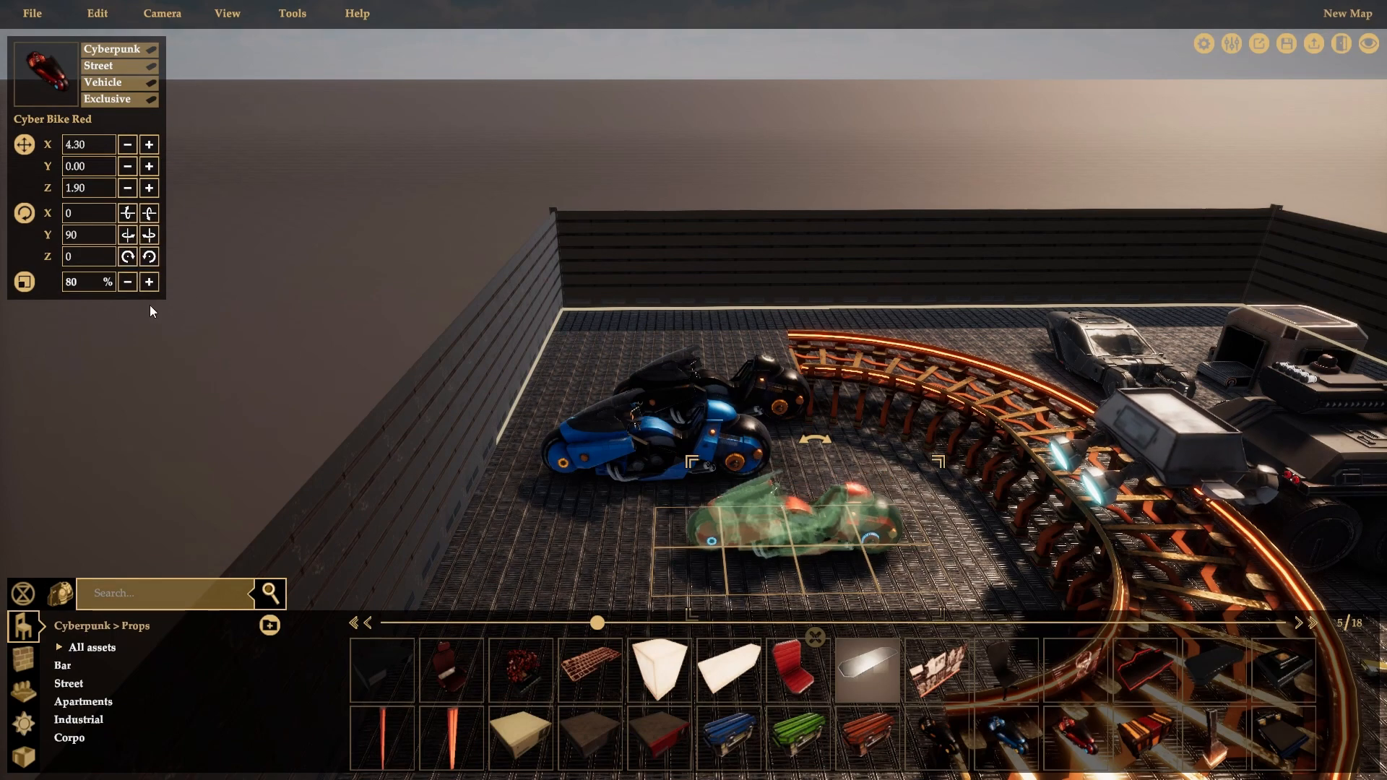
left_click(127, 282)
left_click(128, 281)
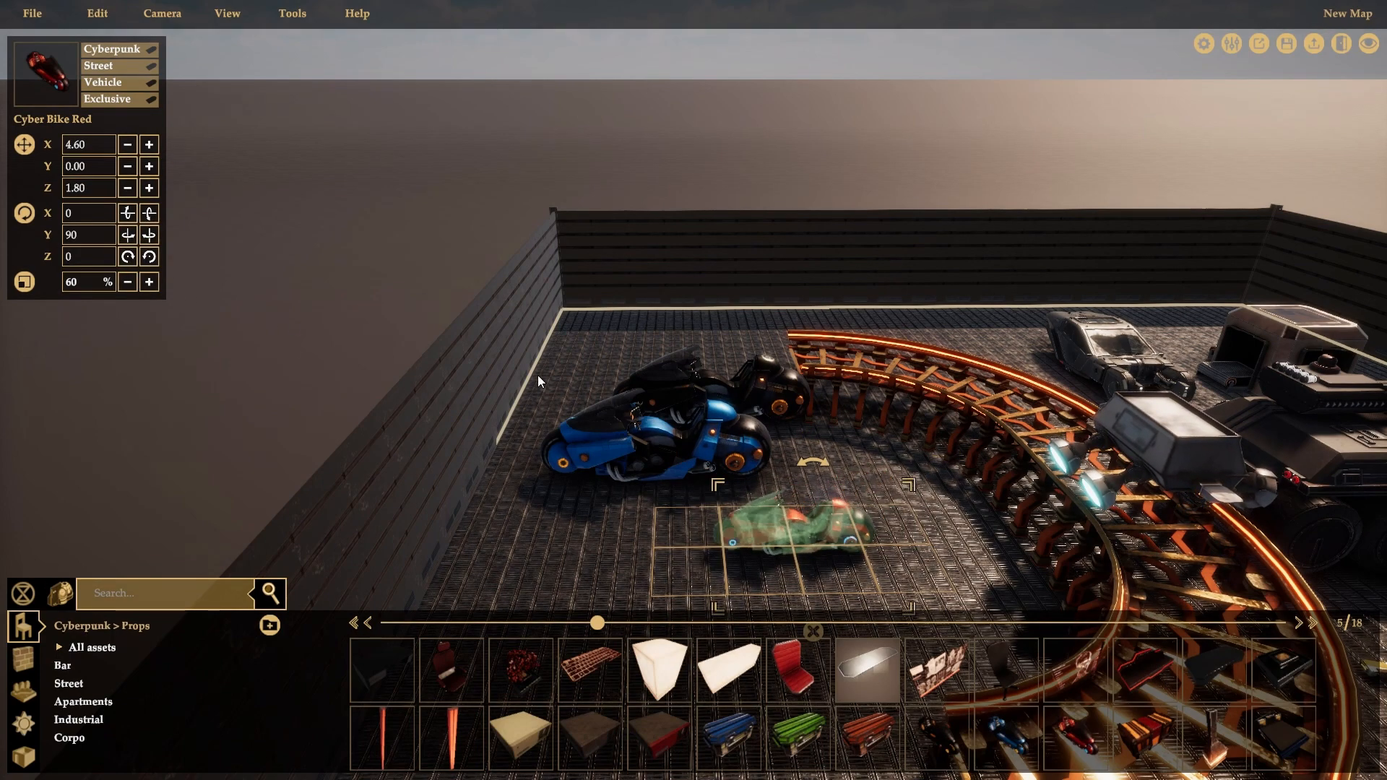
left_click(633, 423)
left_click(987, 540)
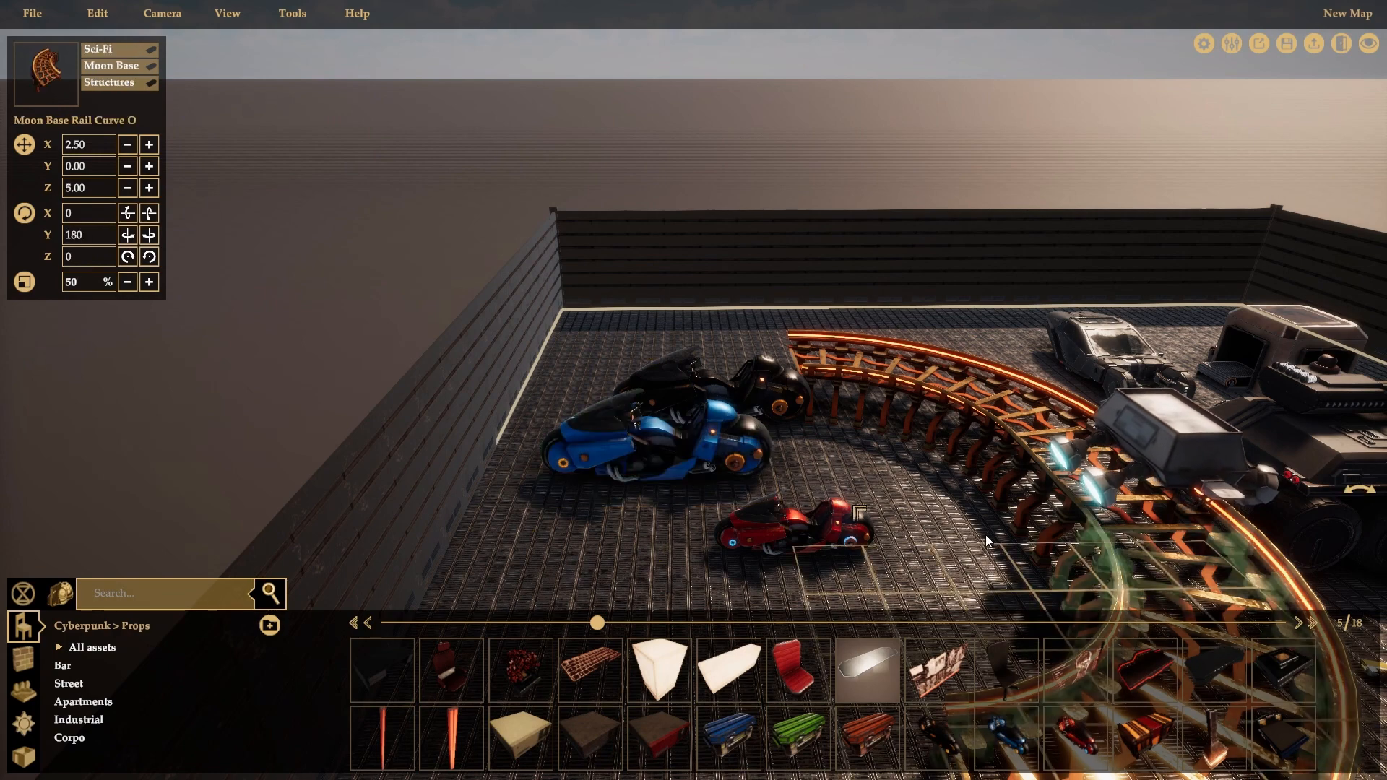
left_click(843, 535)
left_click(958, 513)
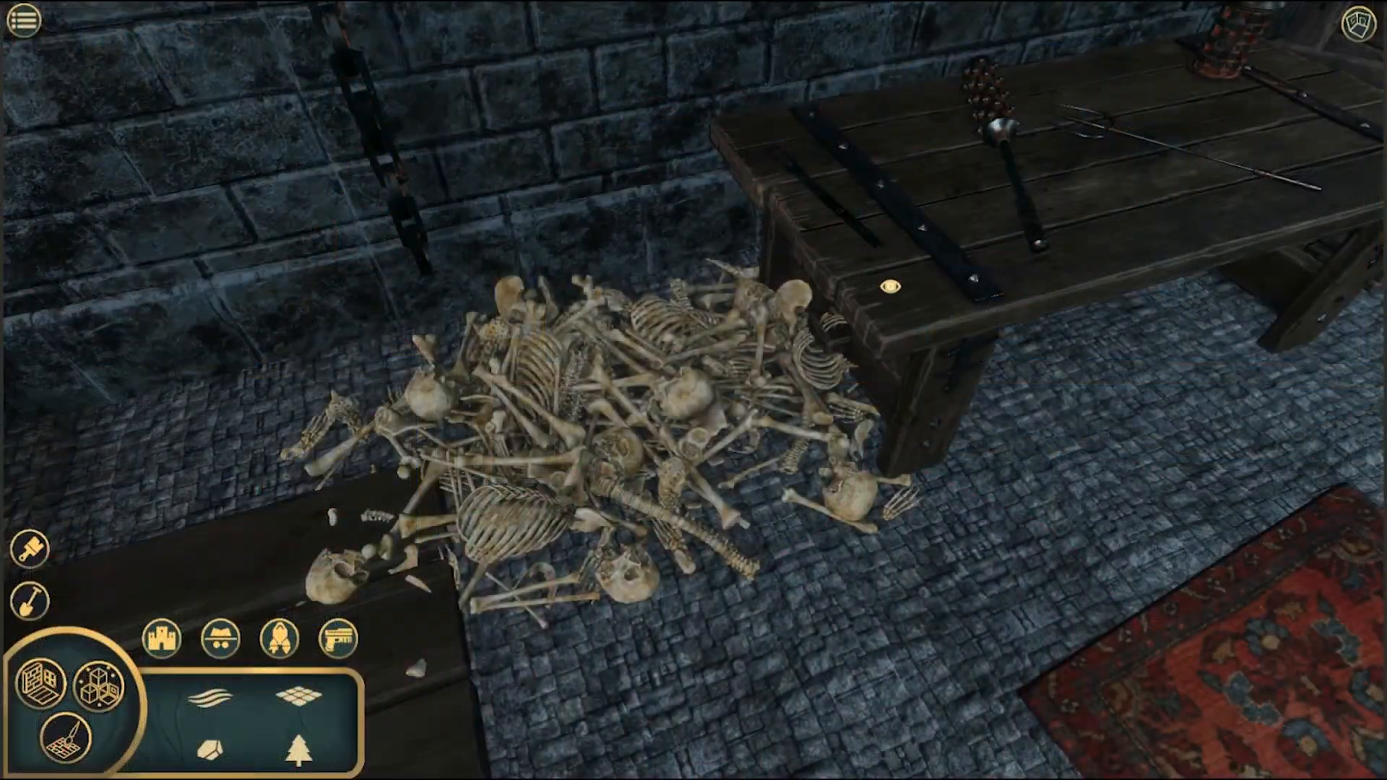
right_click_drag(890, 286, 1000, 235)
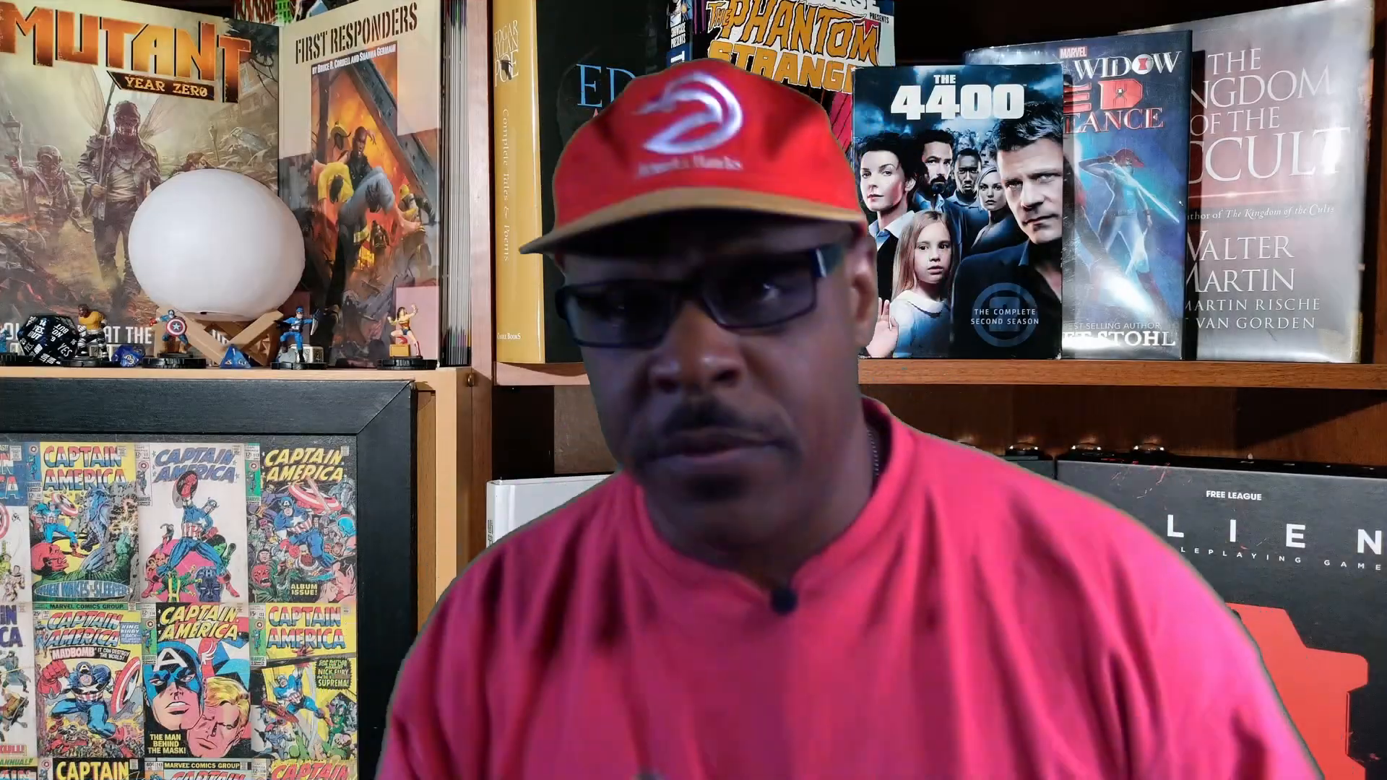